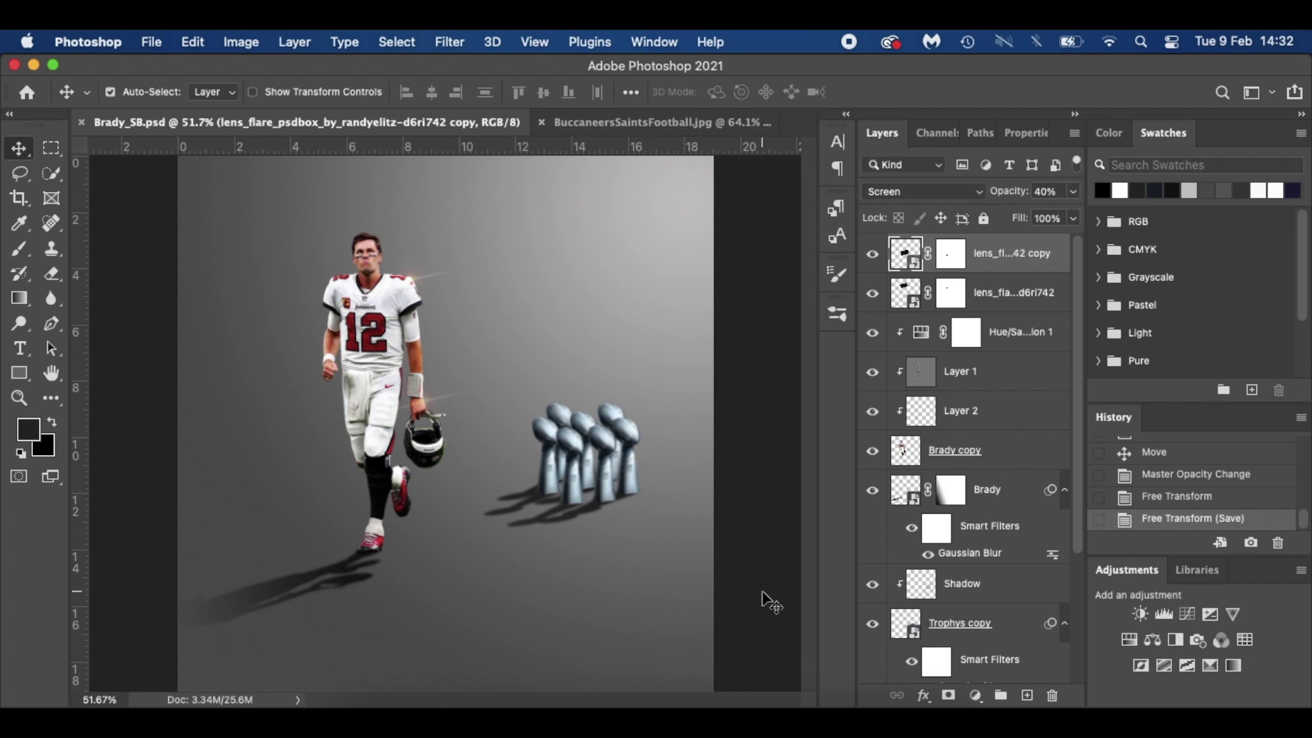
Step: Switch to Safari, examine the football poster reference and the other artwork on the Instagram profile, and return to Photoshop
{"action": "left_click", "coordinate": [453, 719]}
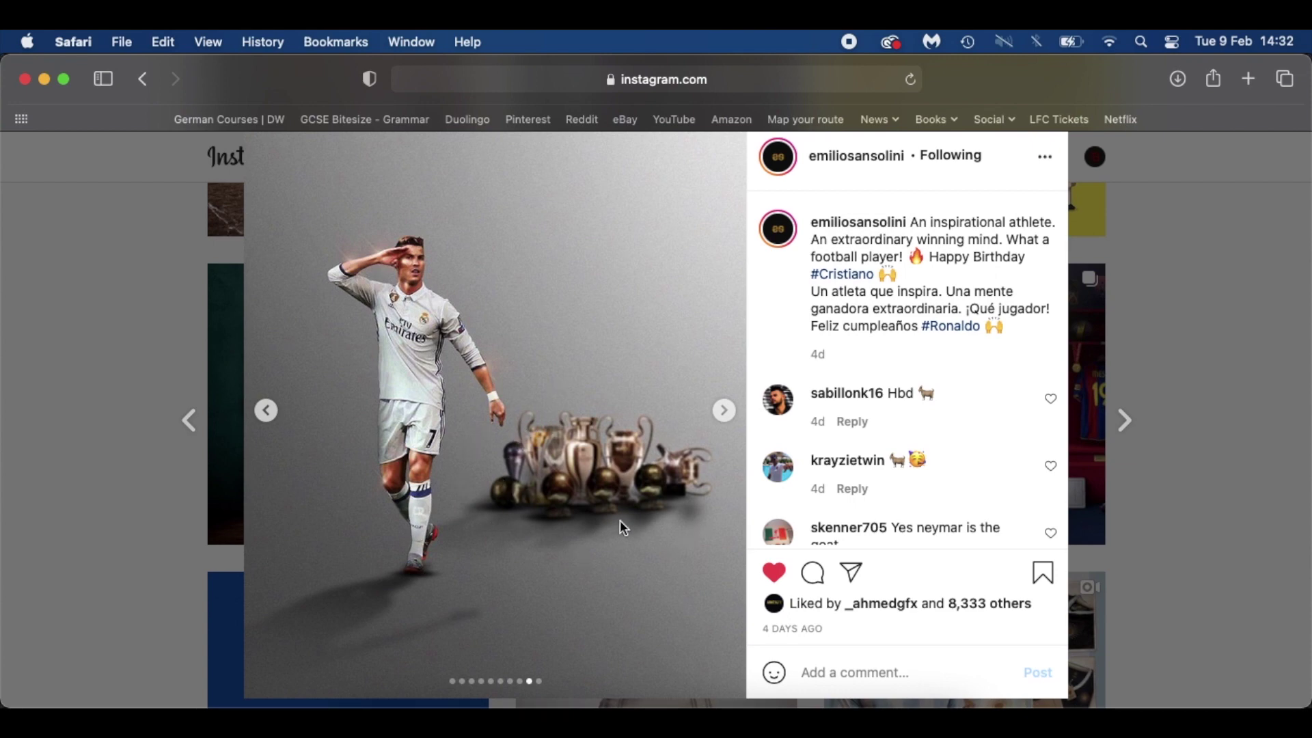
{"action": "left_click", "coordinate": [1170, 317]}
{"action": "scroll", "coordinate": [957, 423], "scroll_direction": "up", "scroll_amount": 5}
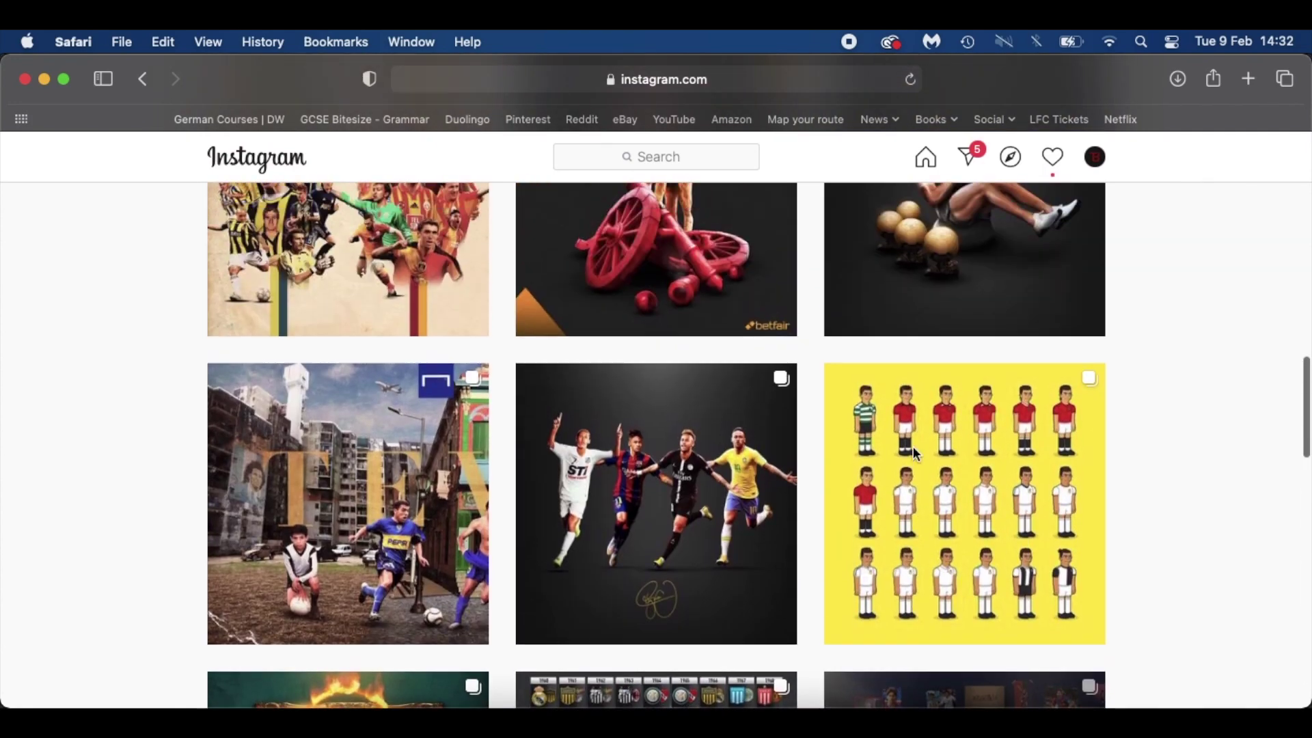
{"action": "scroll", "coordinate": [913, 445], "scroll_direction": "up", "scroll_amount": 10}
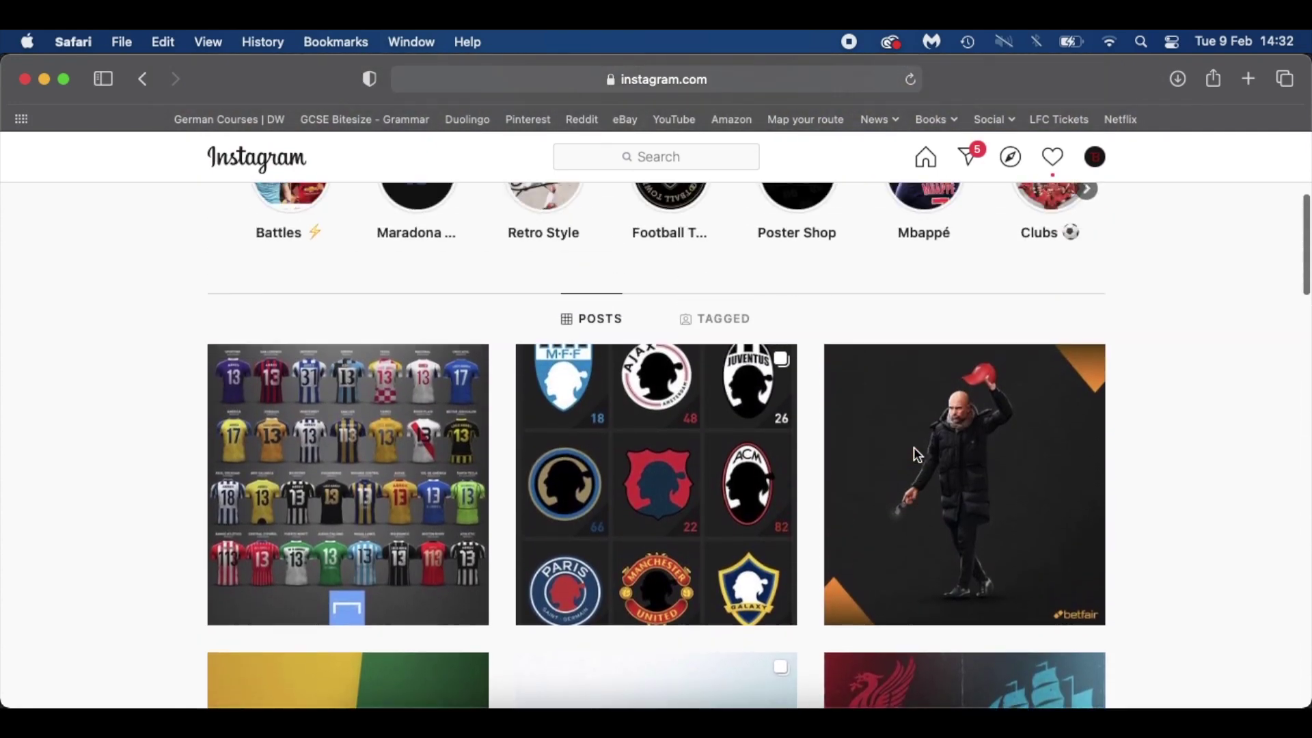
{"action": "scroll", "coordinate": [914, 454], "scroll_direction": "down", "scroll_amount": 8}
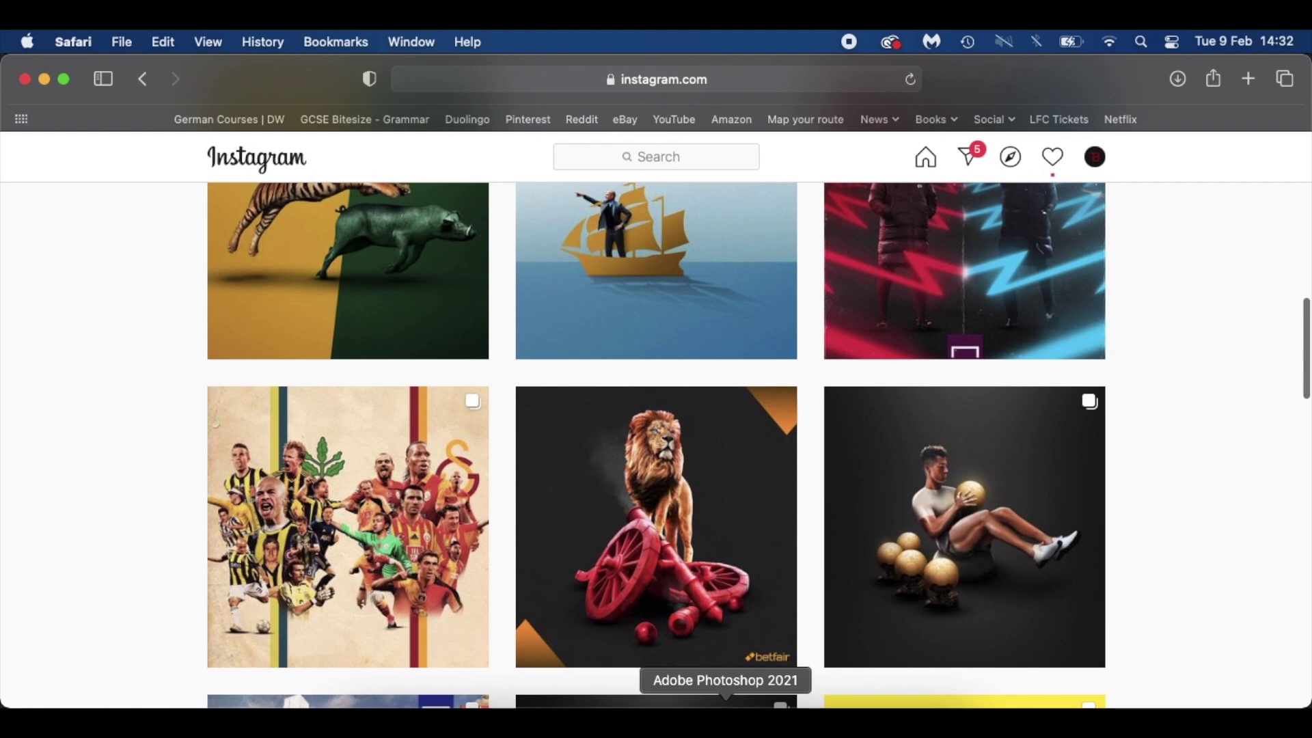
{"action": "left_click", "coordinate": [726, 704]}
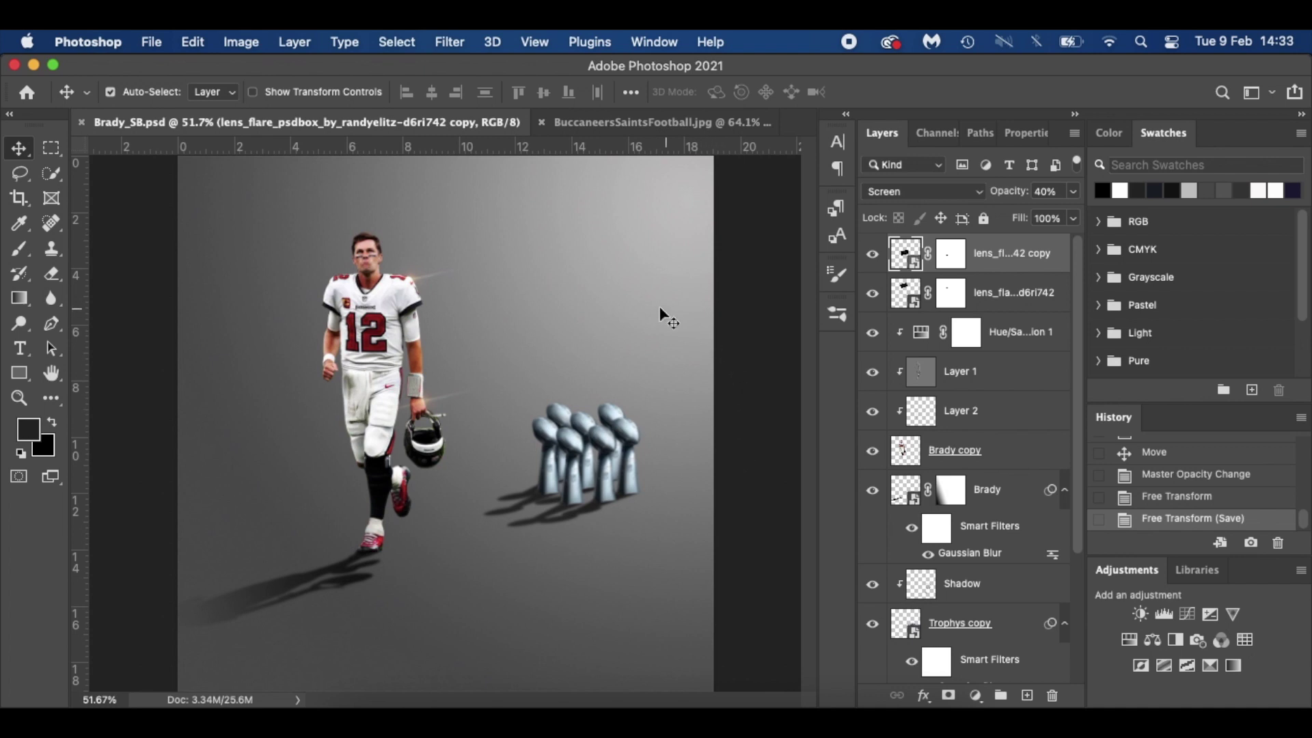
Step: Create a 1080 x 1080 pixel document at 144 pixels/inch and unlock its Background as a regular layer
{"action": "key", "text": "super+n"}
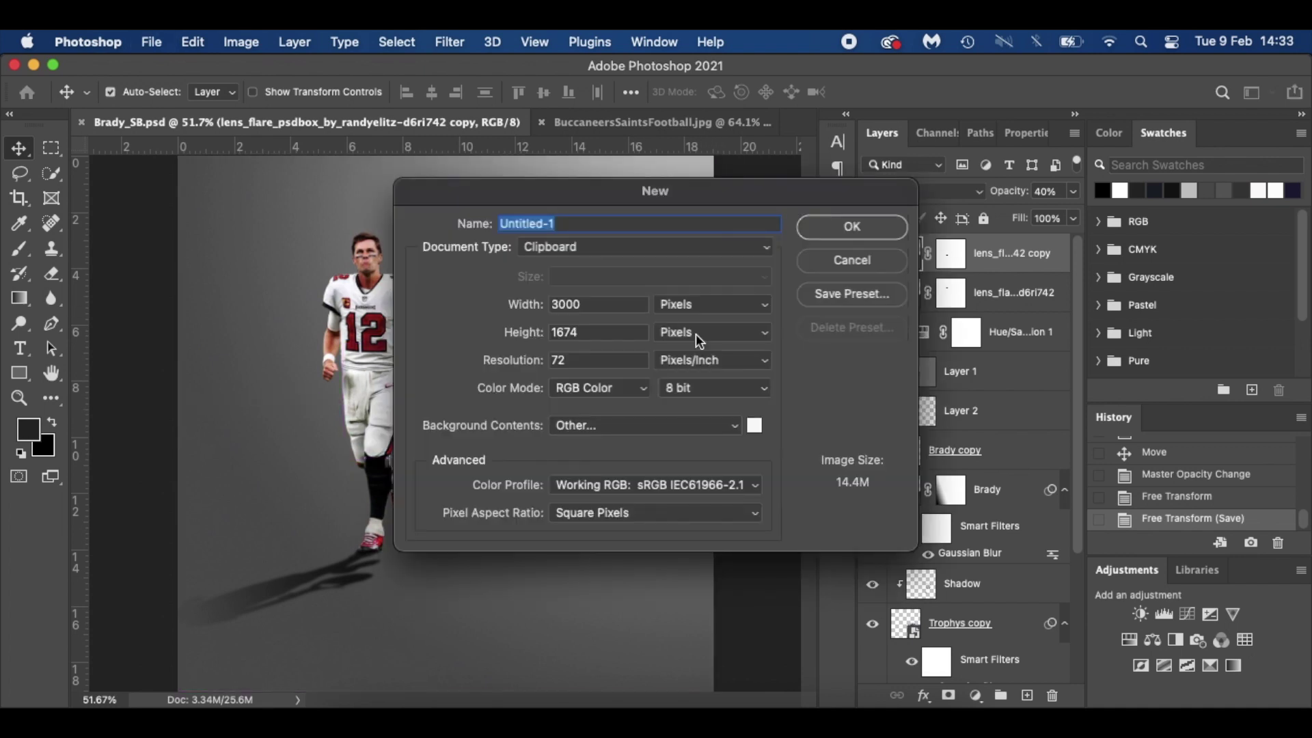
{"action": "double_click", "coordinate": [607, 304]}
{"action": "type", "text": "108"}
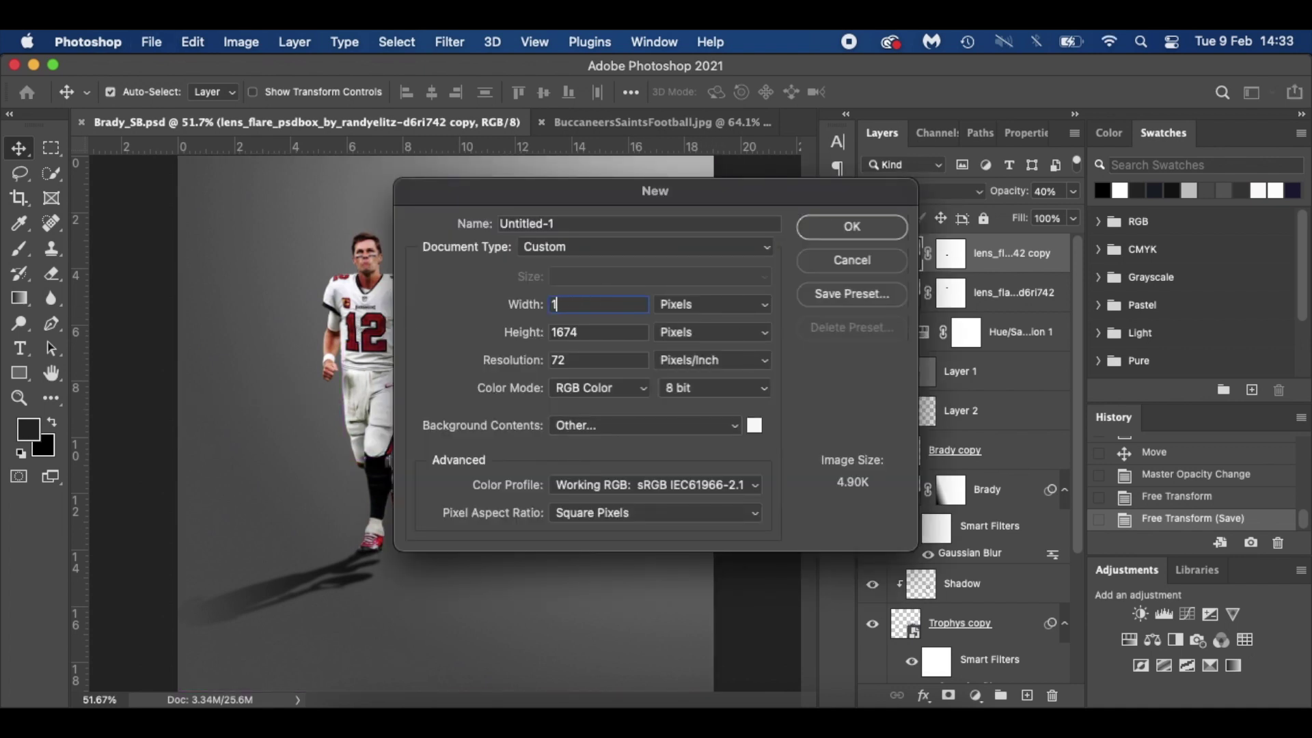
{"action": "type", "text": "0"}
{"action": "double_click", "coordinate": [591, 331]}
{"action": "type", "text": "1080"}
{"action": "double_click", "coordinate": [578, 360]}
{"action": "type", "text": "144"}
{"action": "left_click", "coordinate": [846, 236]}
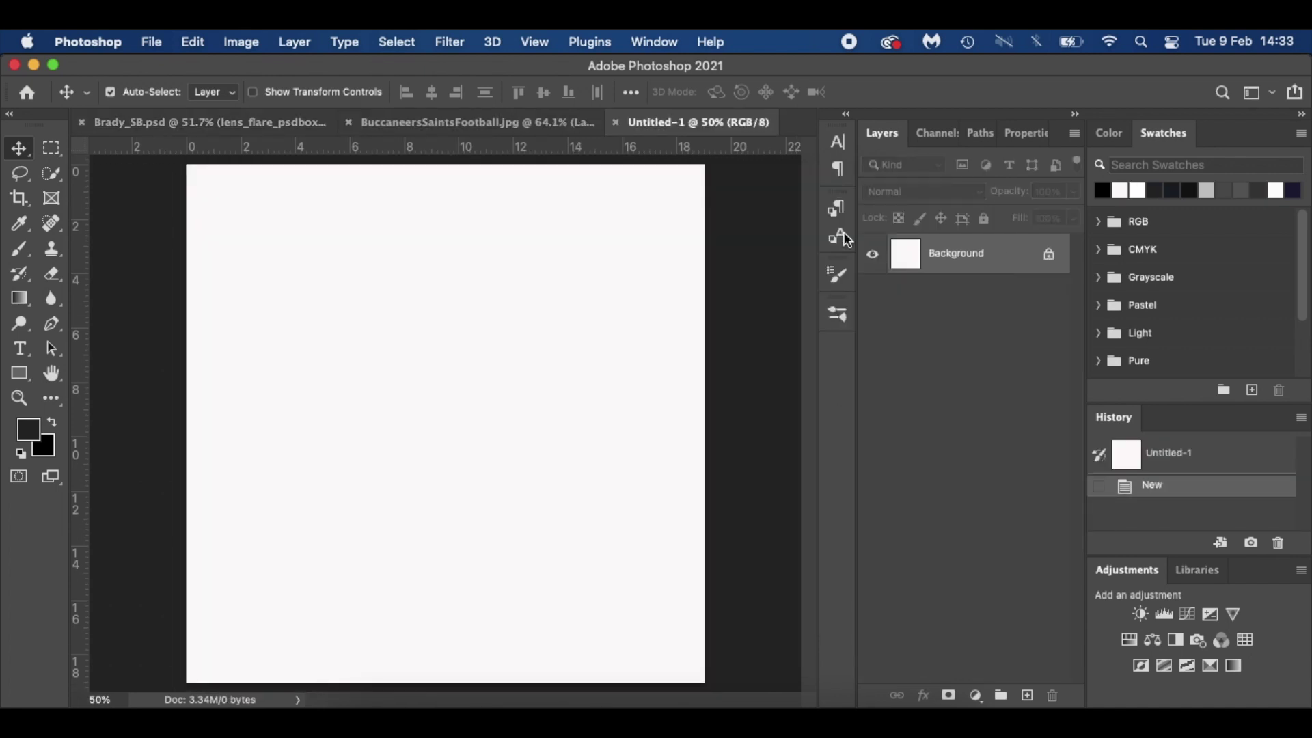
{"action": "left_click_drag", "start_coordinate": [1048, 253], "coordinate": [1052, 695]}
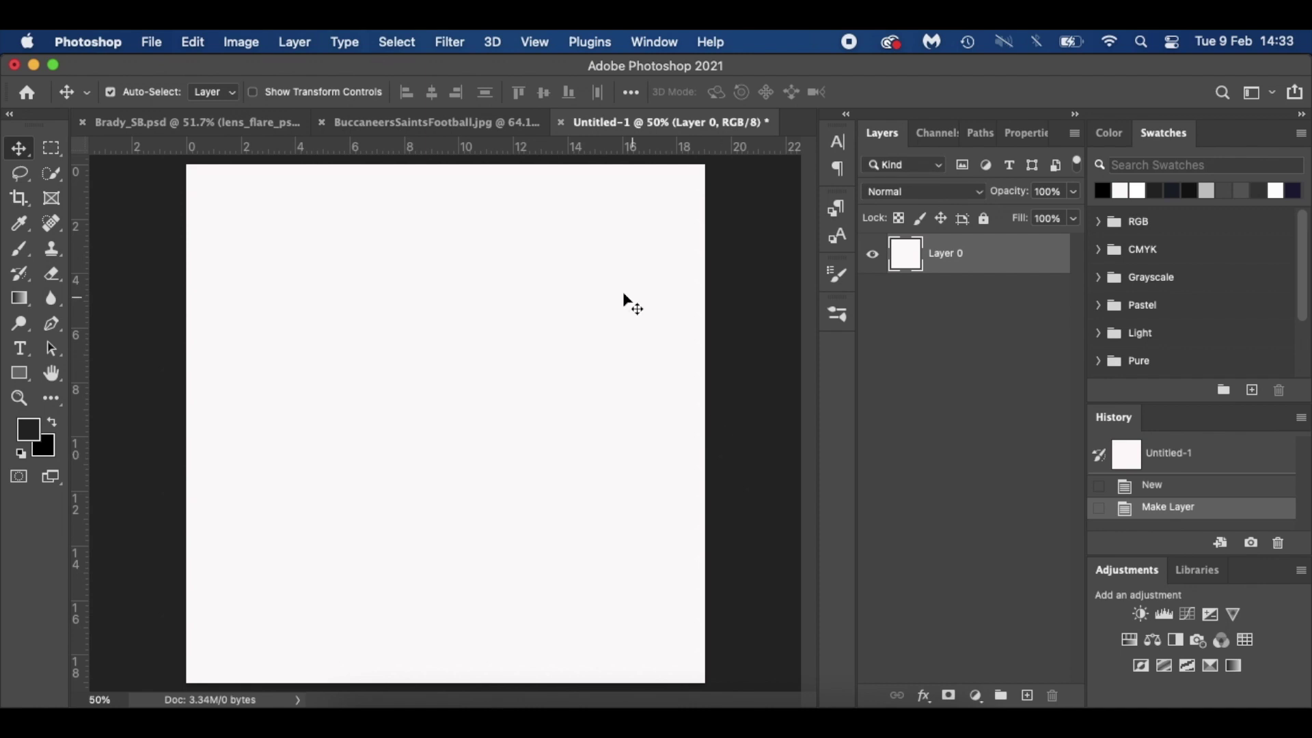
Step: Hide the Background layer in BuccaneersSaintsFootball.jpg to isolate the player cut-out and return to the Untitled-1 document
{"action": "left_click", "coordinate": [385, 127]}
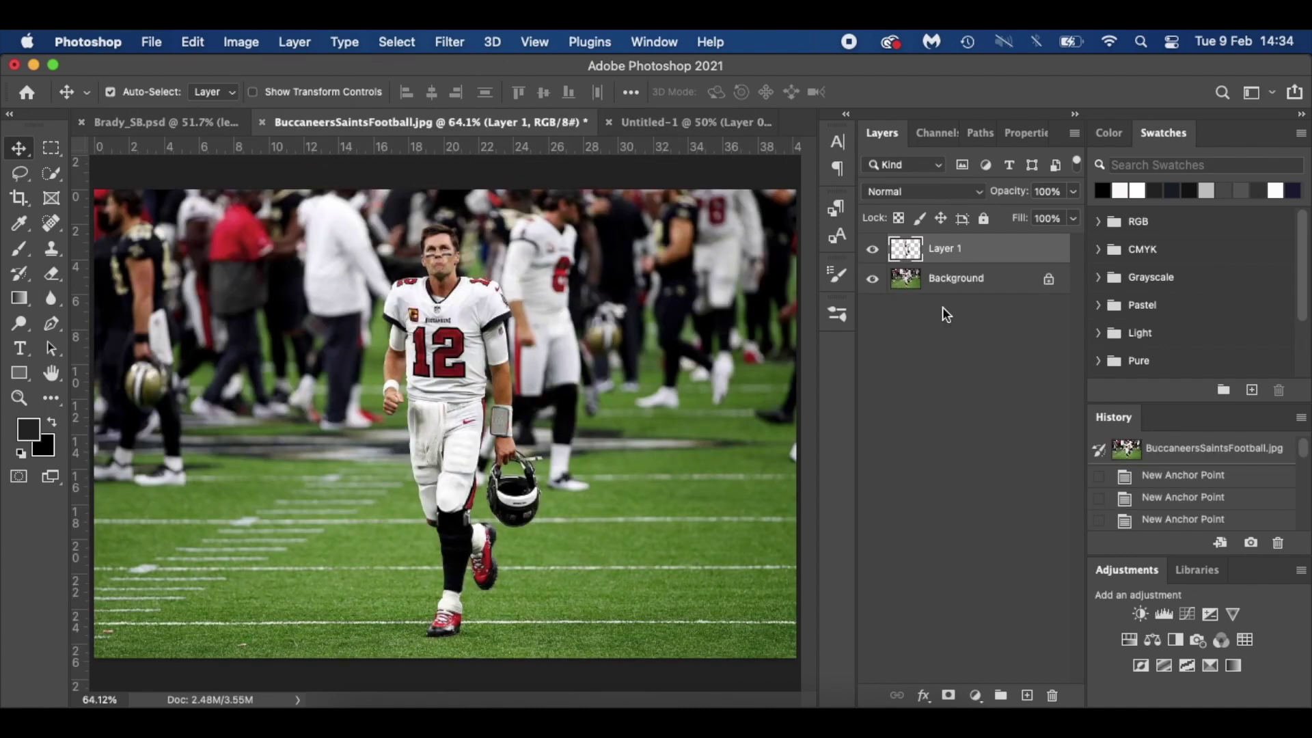
{"action": "left_click", "coordinate": [874, 277]}
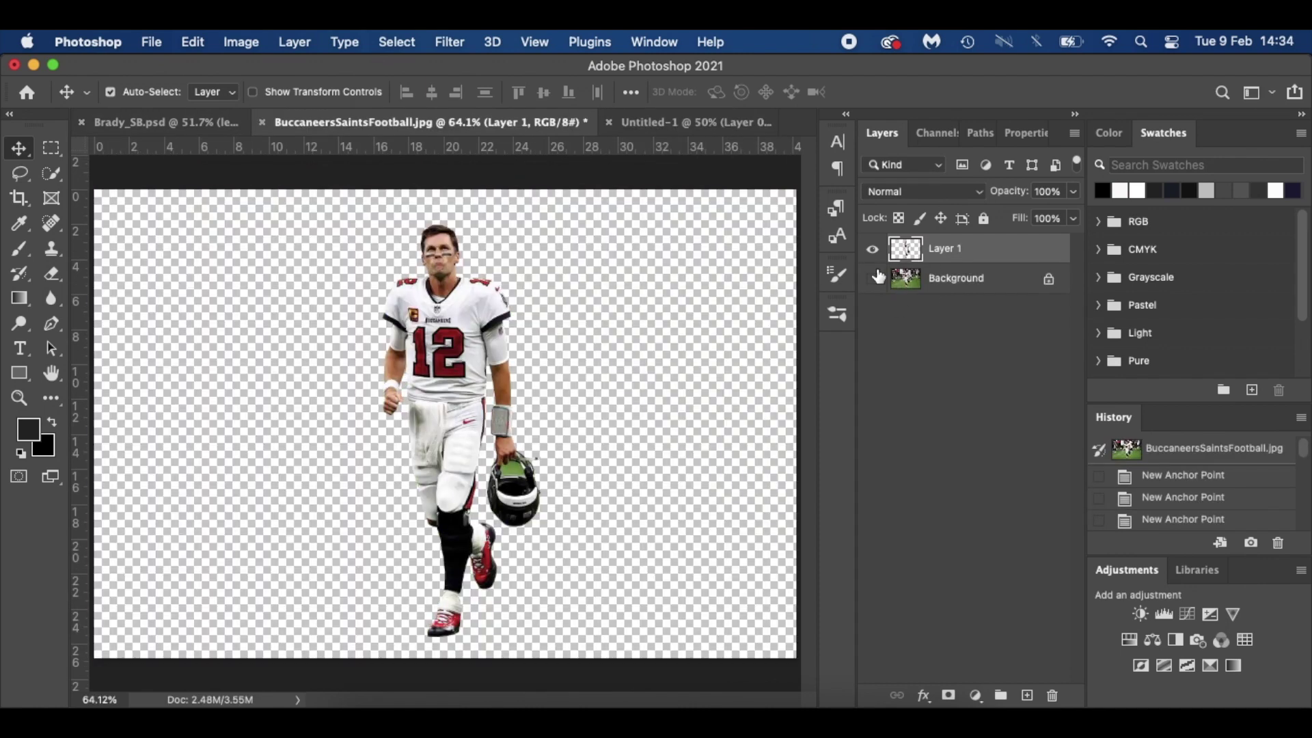
{"action": "left_click", "coordinate": [636, 121]}
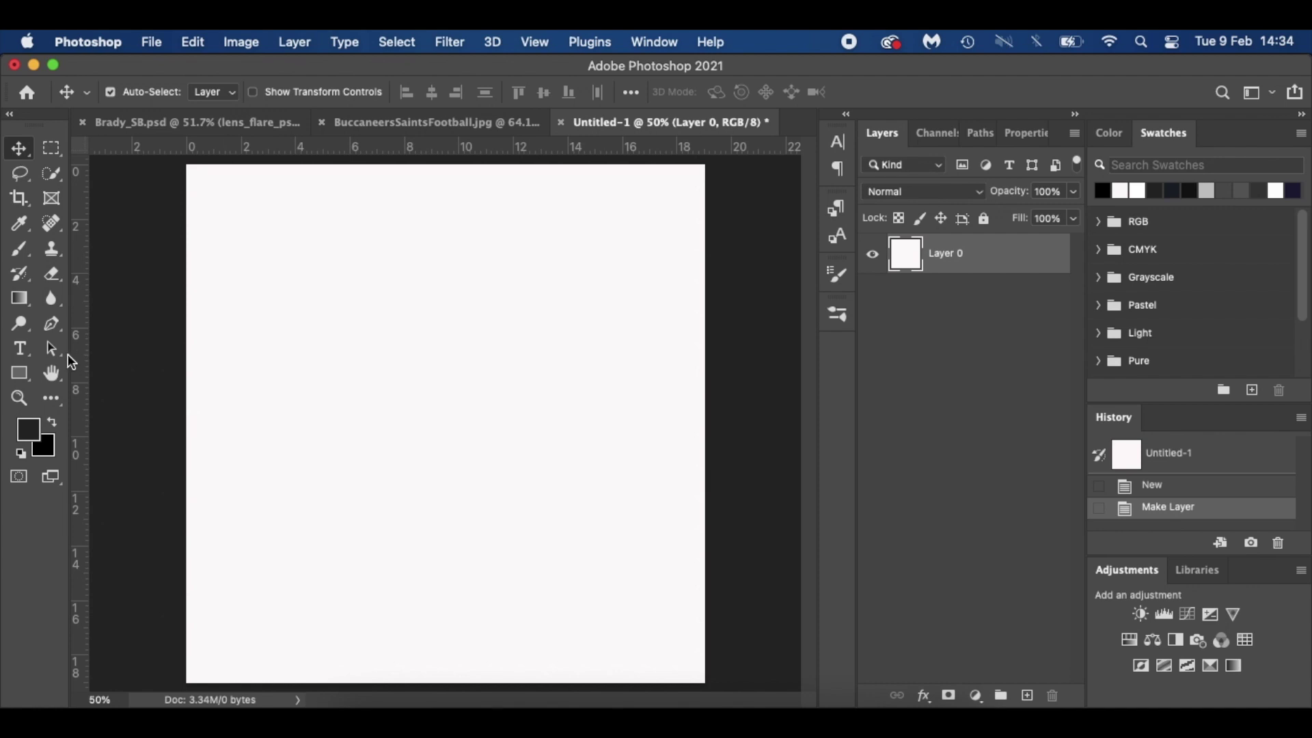
Step: Open the gradient of the Gradient tool for editing and set its start colour stop to a near-white grey
{"action": "left_click", "coordinate": [19, 301]}
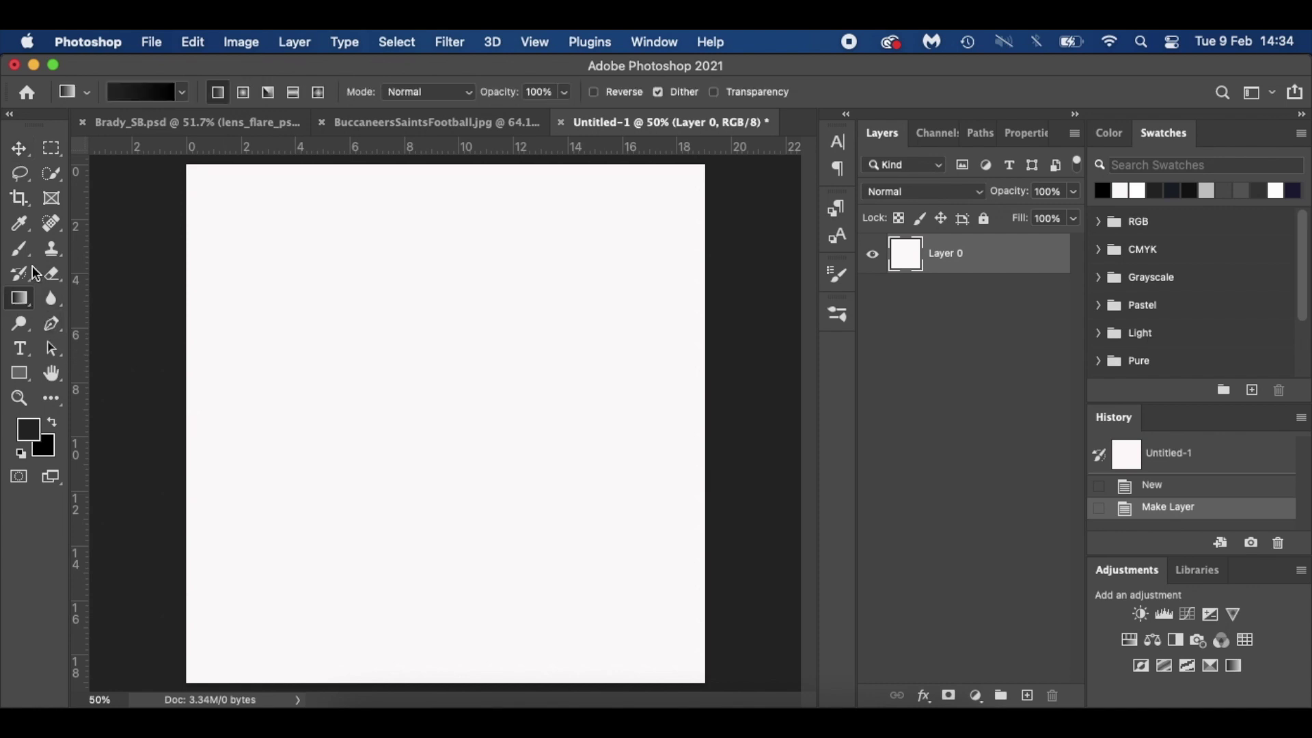
{"action": "left_click", "coordinate": [179, 93]}
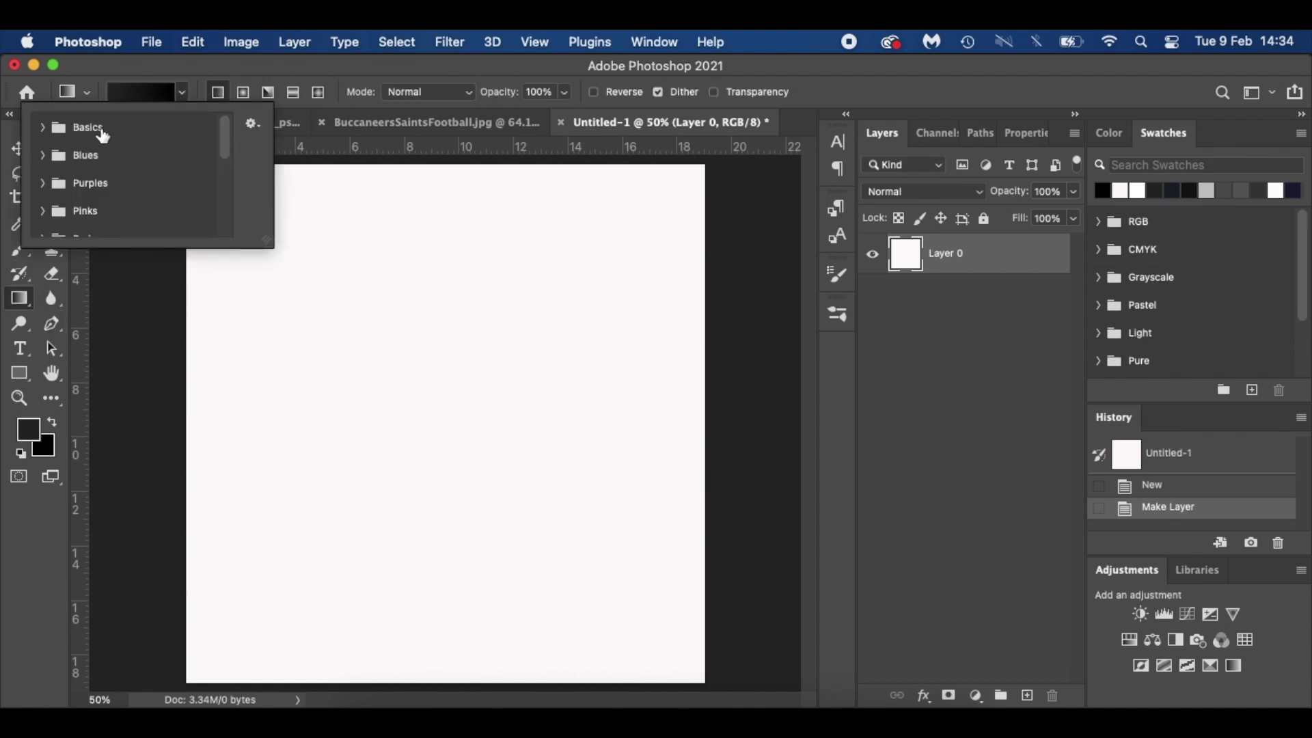
{"action": "left_click", "coordinate": [155, 92]}
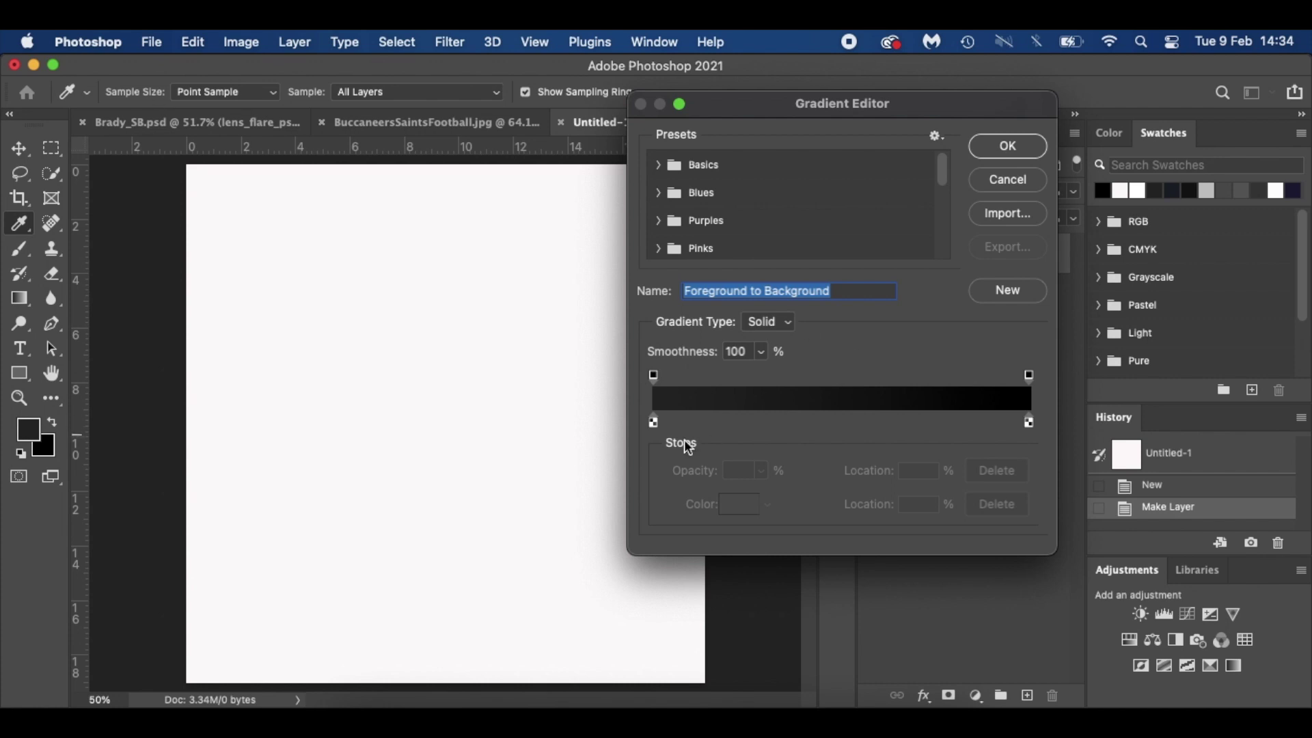
{"action": "left_click", "coordinate": [654, 422]}
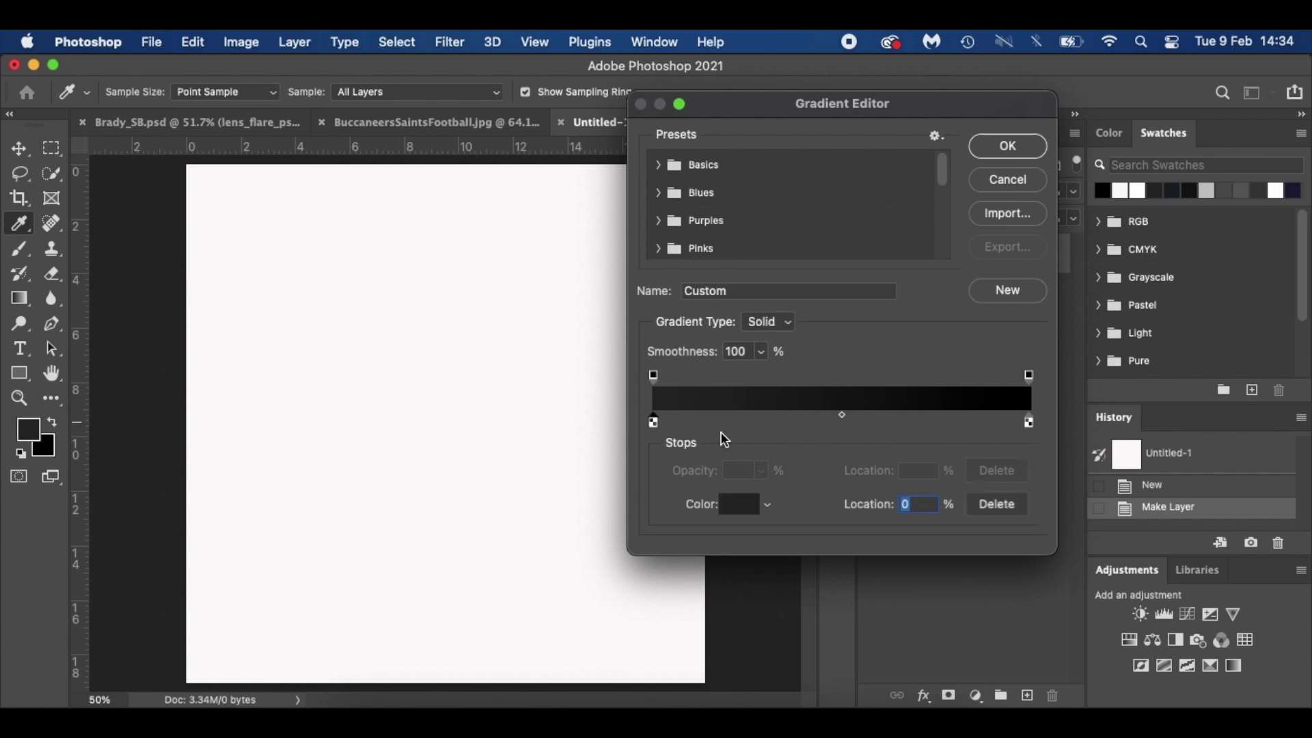
{"action": "left_click", "coordinate": [749, 511]}
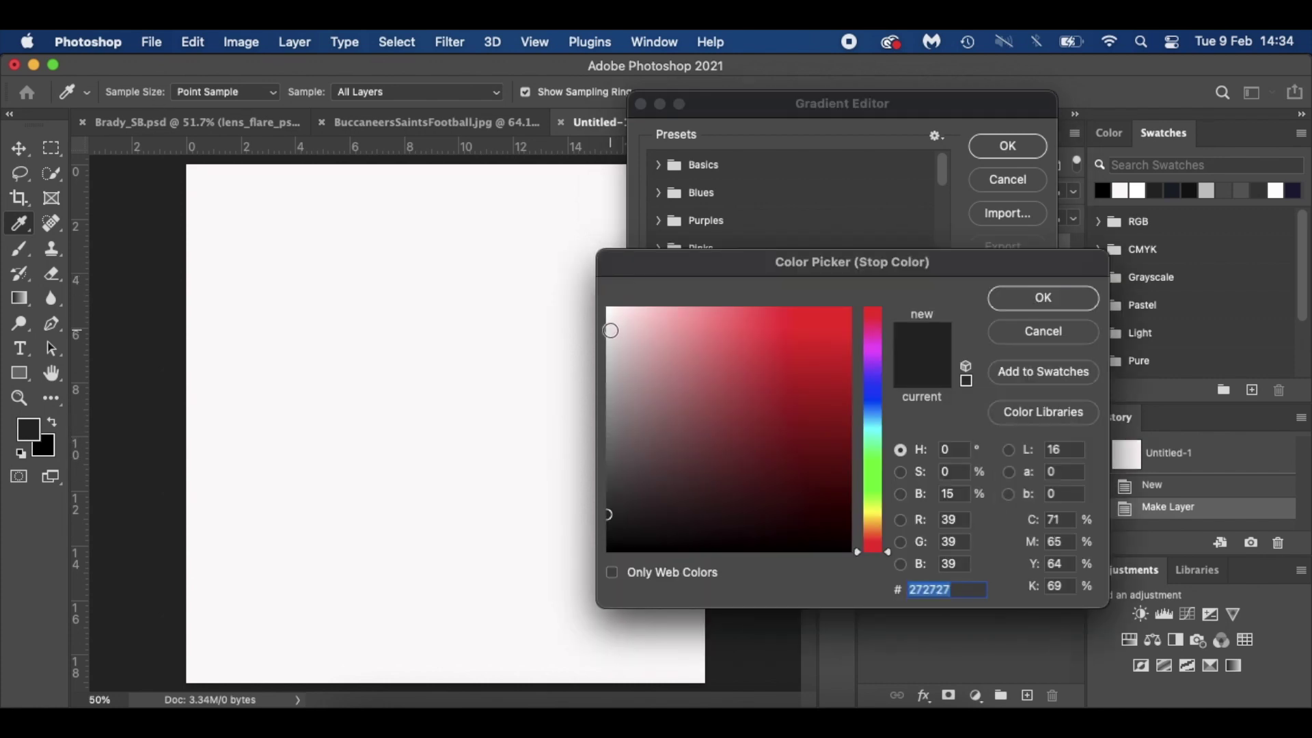
{"action": "left_click", "coordinate": [608, 321]}
{"action": "left_click", "coordinate": [1008, 302]}
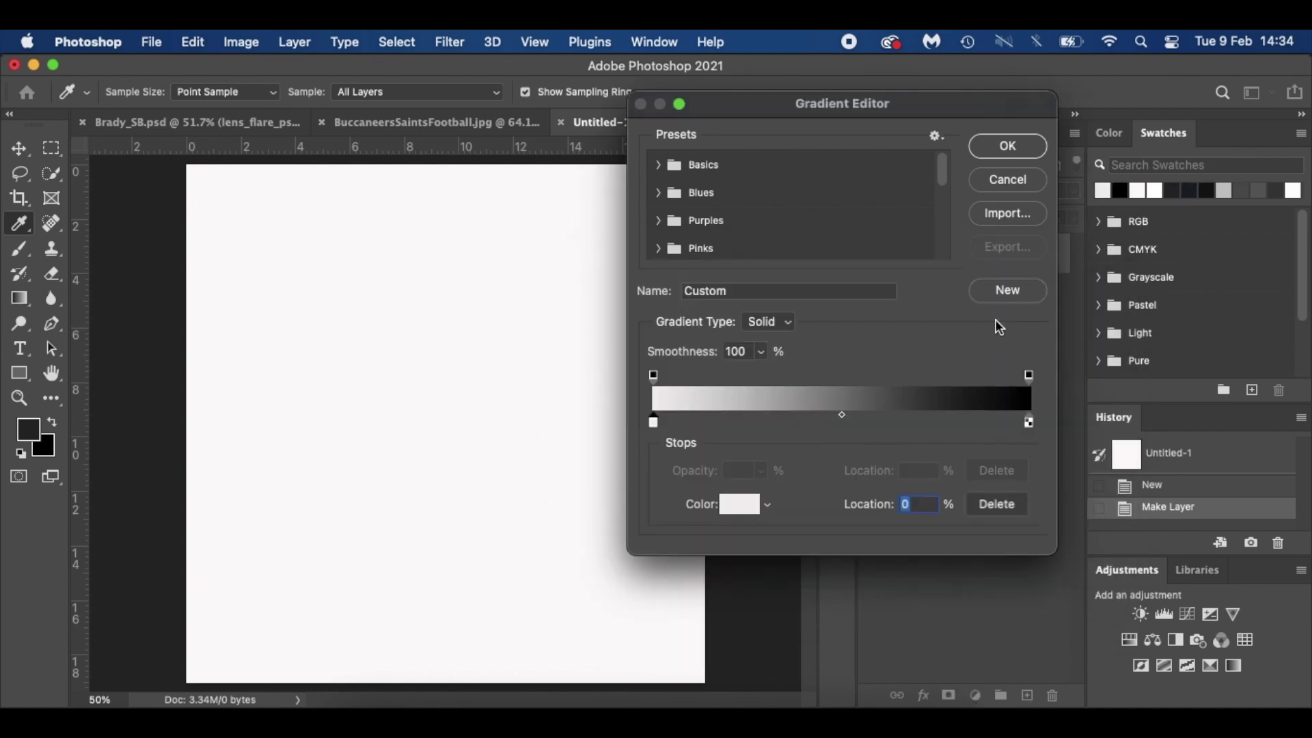
Step: Set the gradient's end colour stop to dark grey 5e5e5f and accept the edited gradient
{"action": "left_click", "coordinate": [1028, 422]}
{"action": "left_click", "coordinate": [737, 512]}
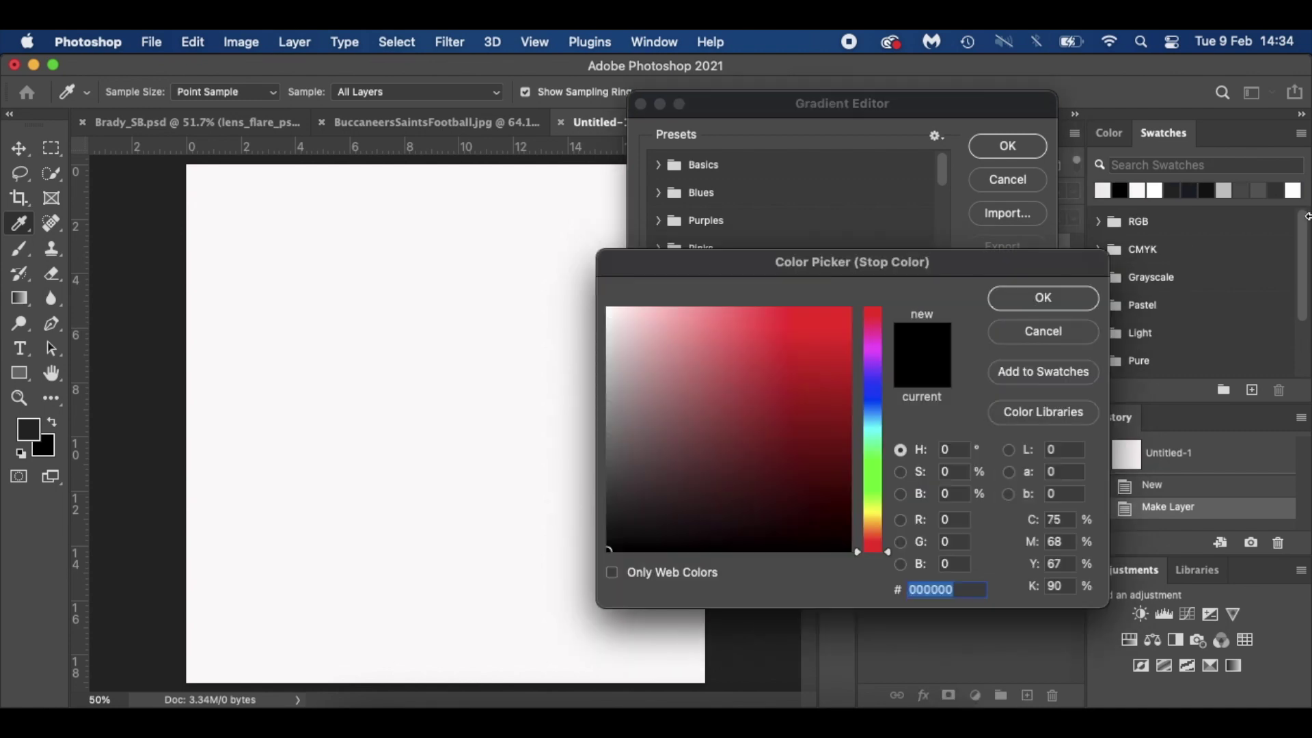
{"action": "left_click", "coordinate": [1260, 190]}
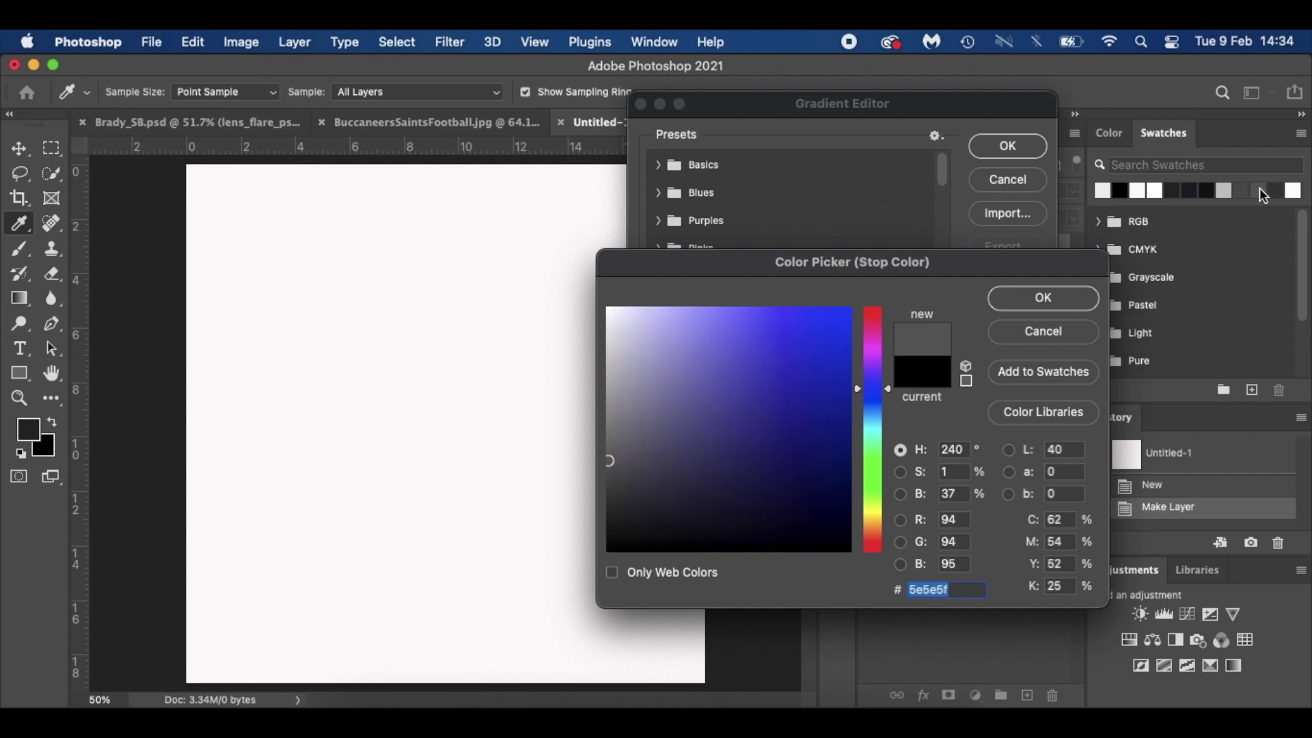
{"action": "left_click", "coordinate": [1072, 298]}
{"action": "left_click", "coordinate": [1003, 154]}
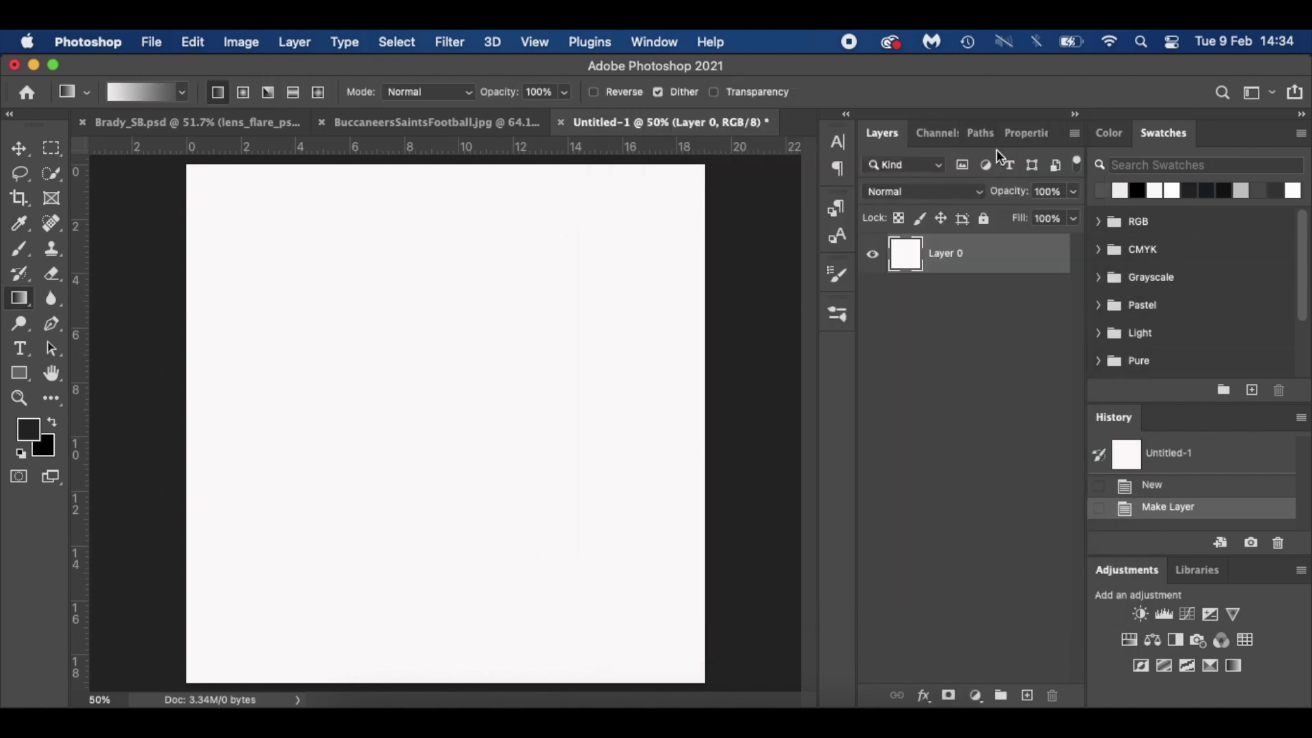
Step: Fill Layer 0 with a radial gradient running from the canvas's upper-right corner towards the lower-left, and compare it with Brady_SB.psd
{"action": "left_click", "coordinate": [244, 94]}
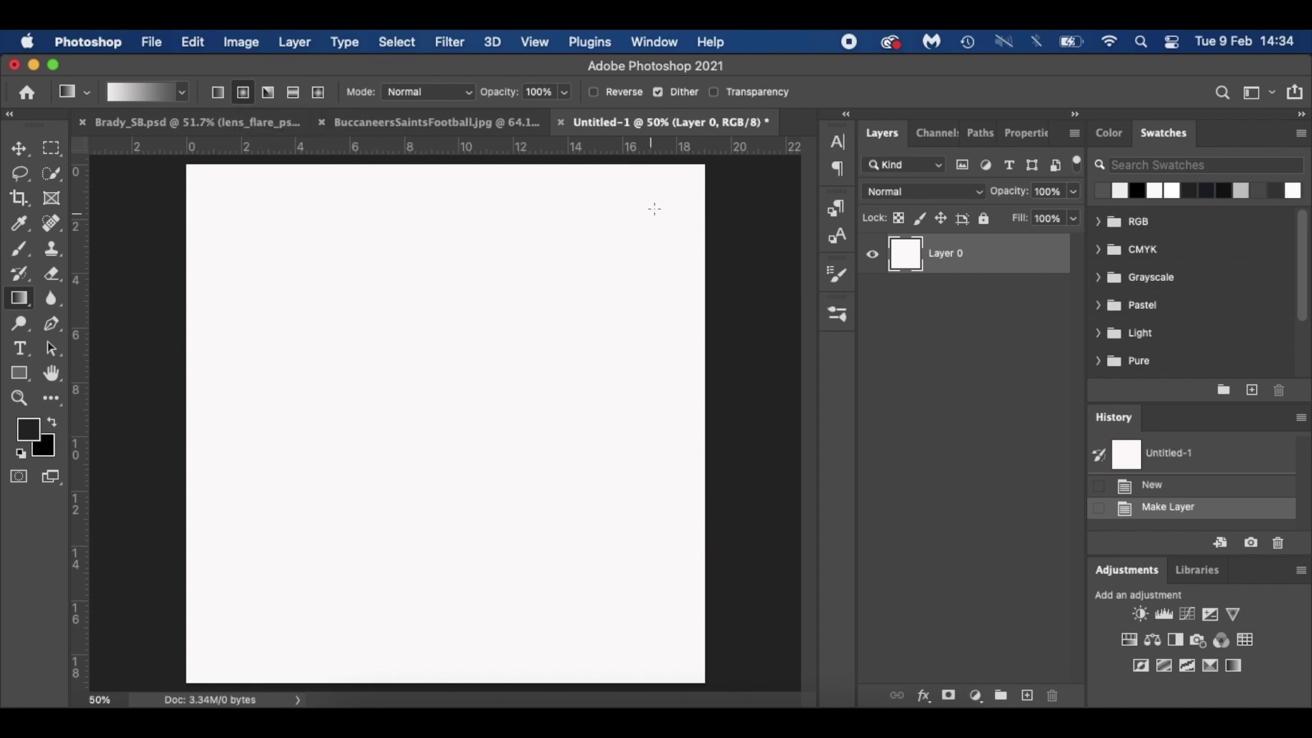
{"action": "left_click_drag", "start_coordinate": [677, 196], "coordinate": [371, 504]}
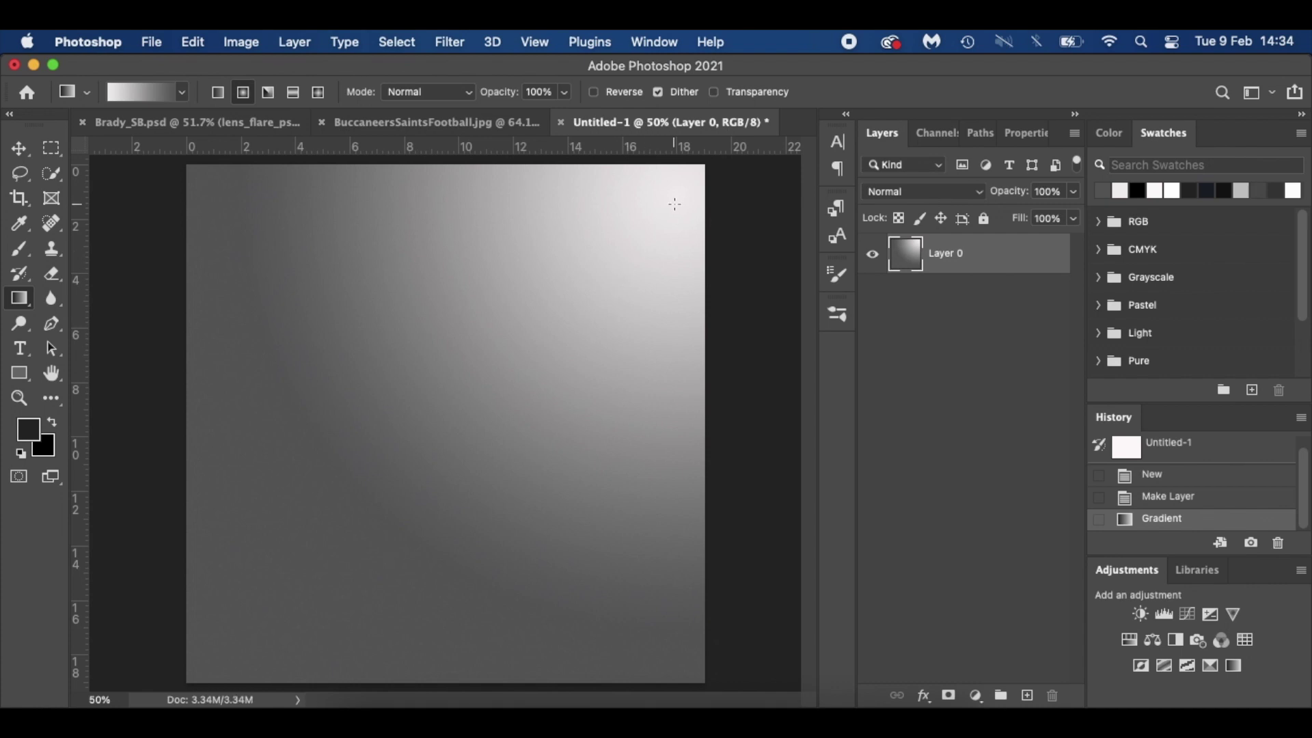
{"action": "left_click_drag", "start_coordinate": [634, 244], "coordinate": [369, 492]}
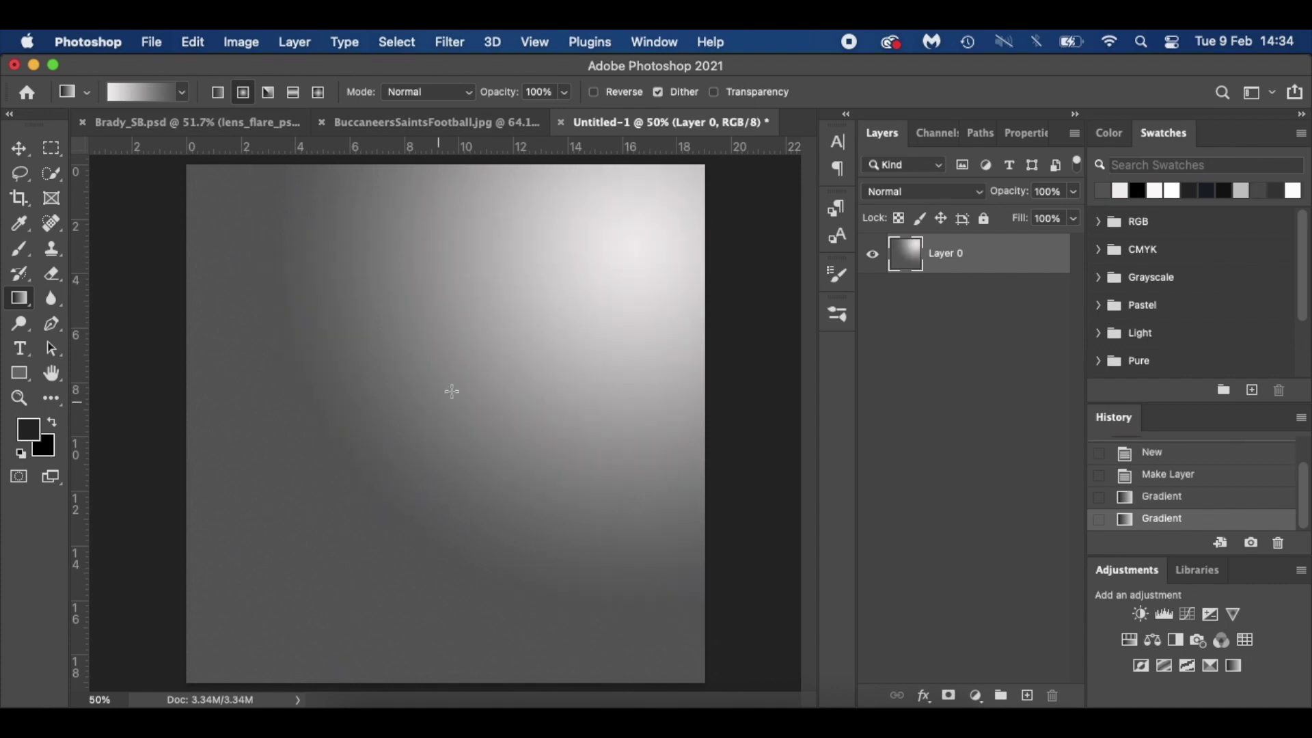
{"action": "left_click_drag", "start_coordinate": [684, 186], "coordinate": [259, 619]}
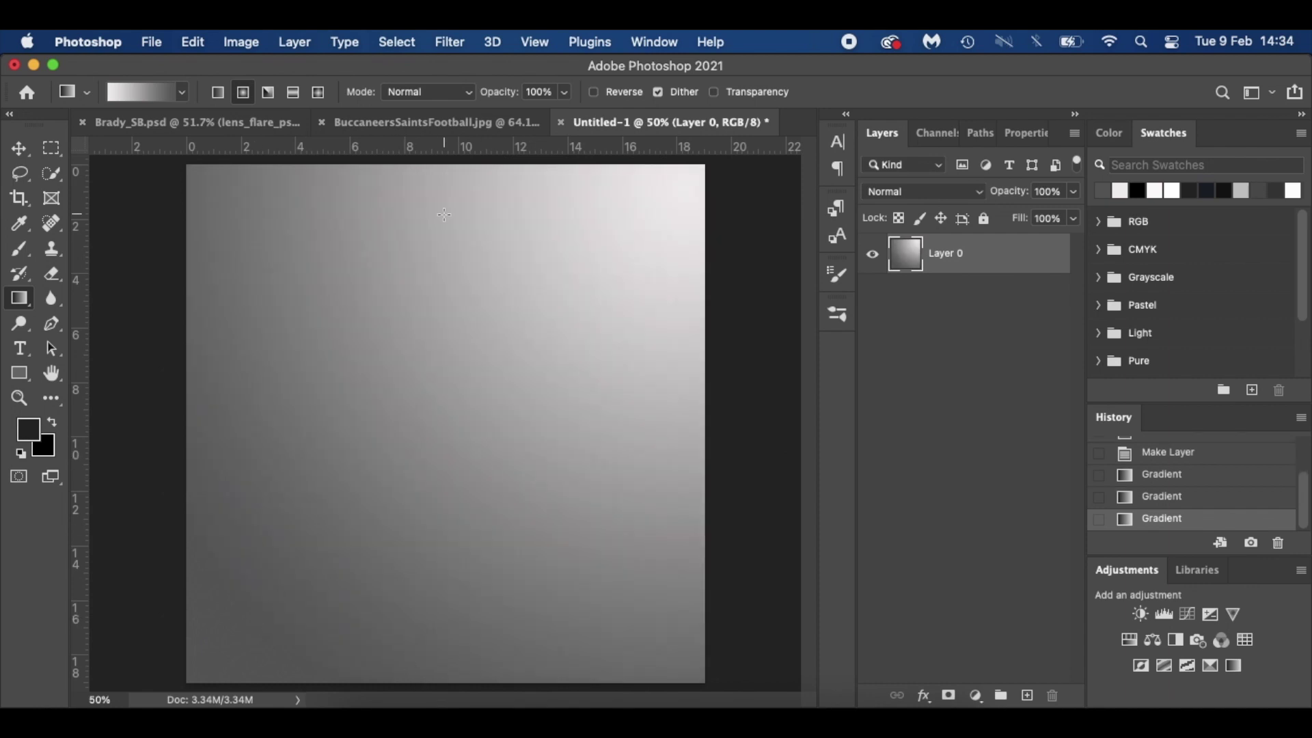
{"action": "left_click", "coordinate": [237, 123]}
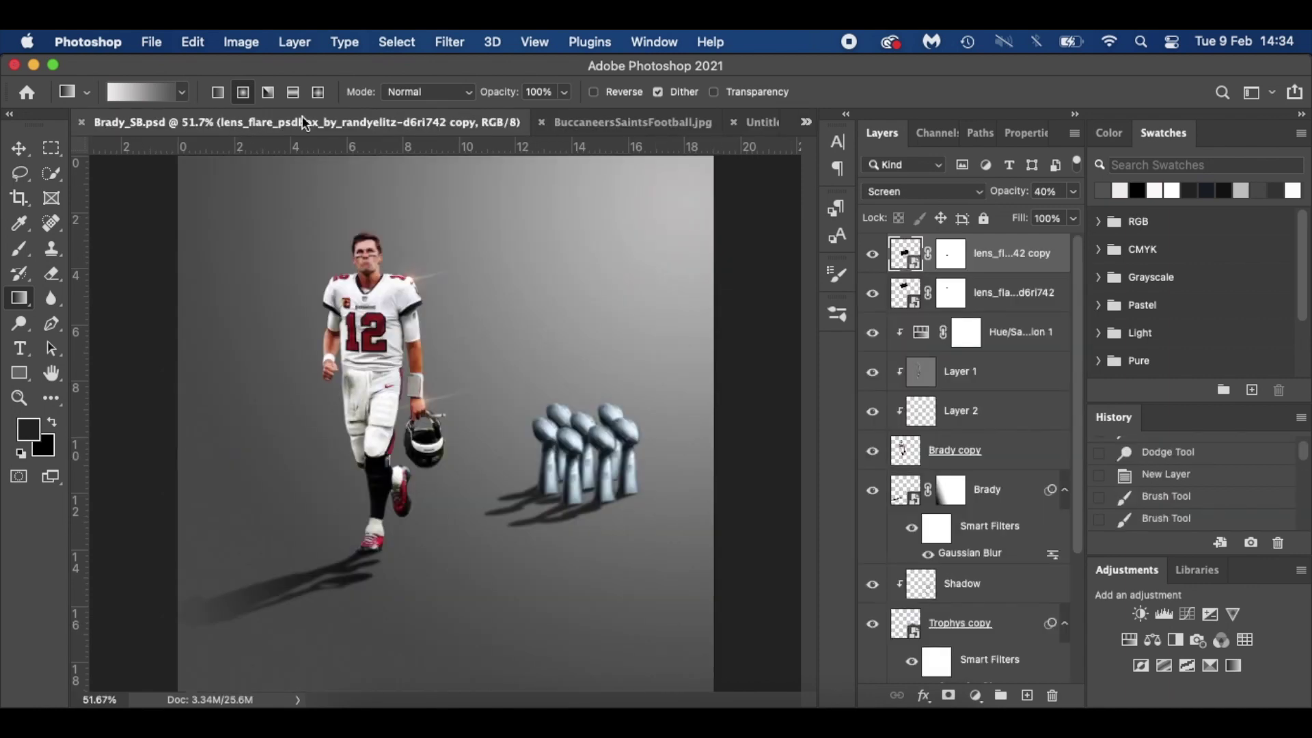
{"action": "left_click", "coordinate": [747, 123]}
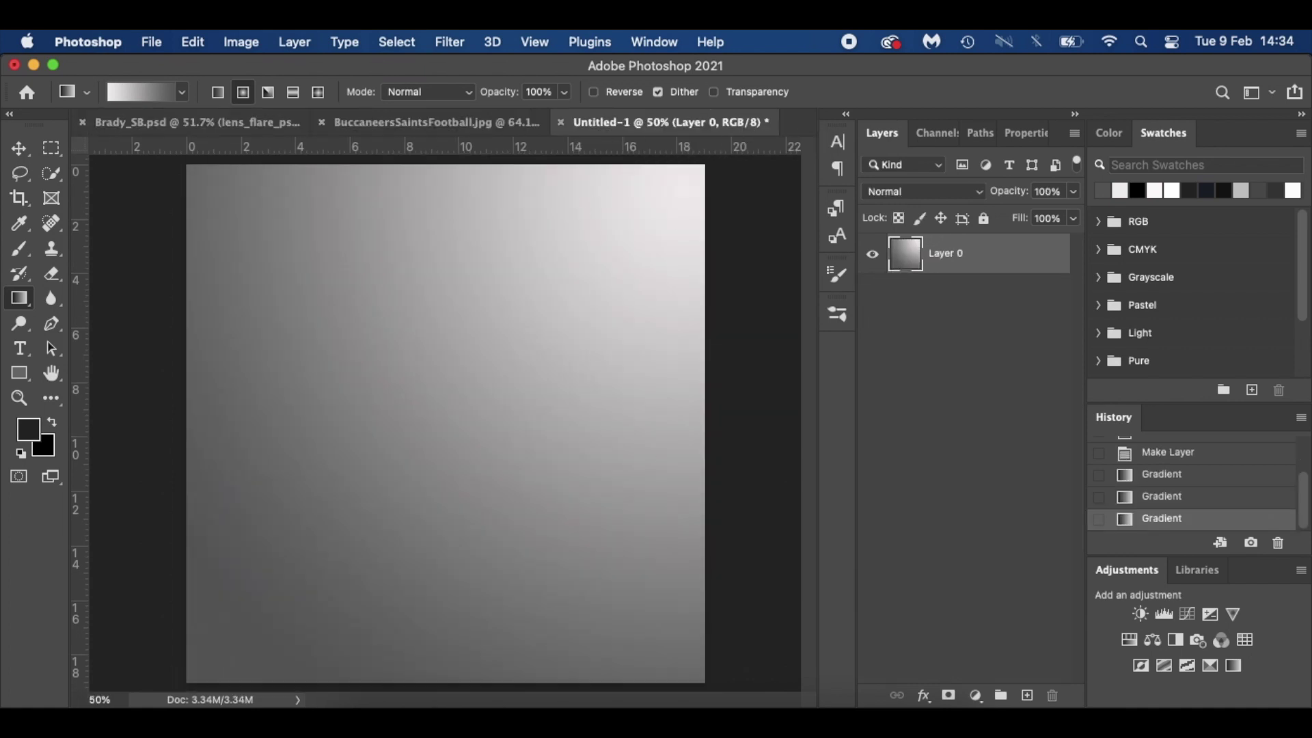
Step: Place pngkit_superbowl-png_761890.png from the Tom Brady Super Bowl folder and scale it down to about a quarter near the canvas centre
{"action": "left_click", "coordinate": [362, 723]}
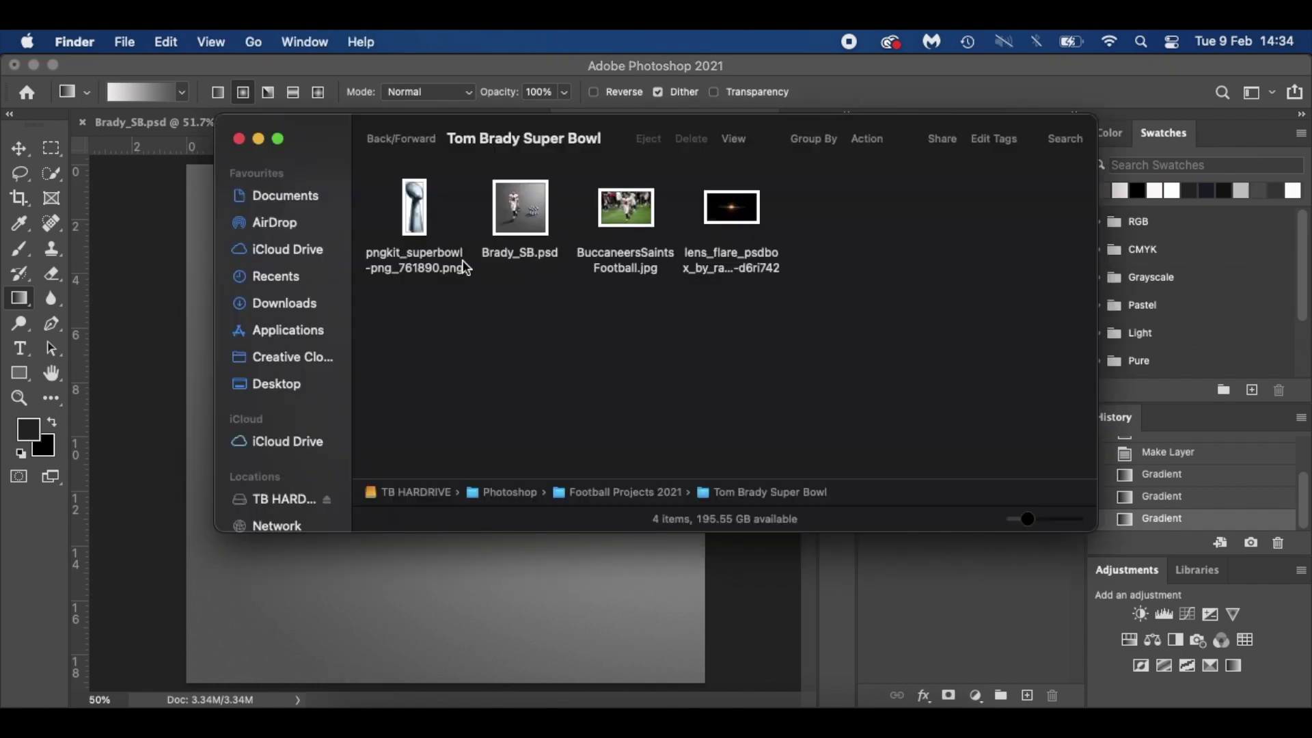
{"action": "left_click_drag", "start_coordinate": [421, 210], "coordinate": [432, 610]}
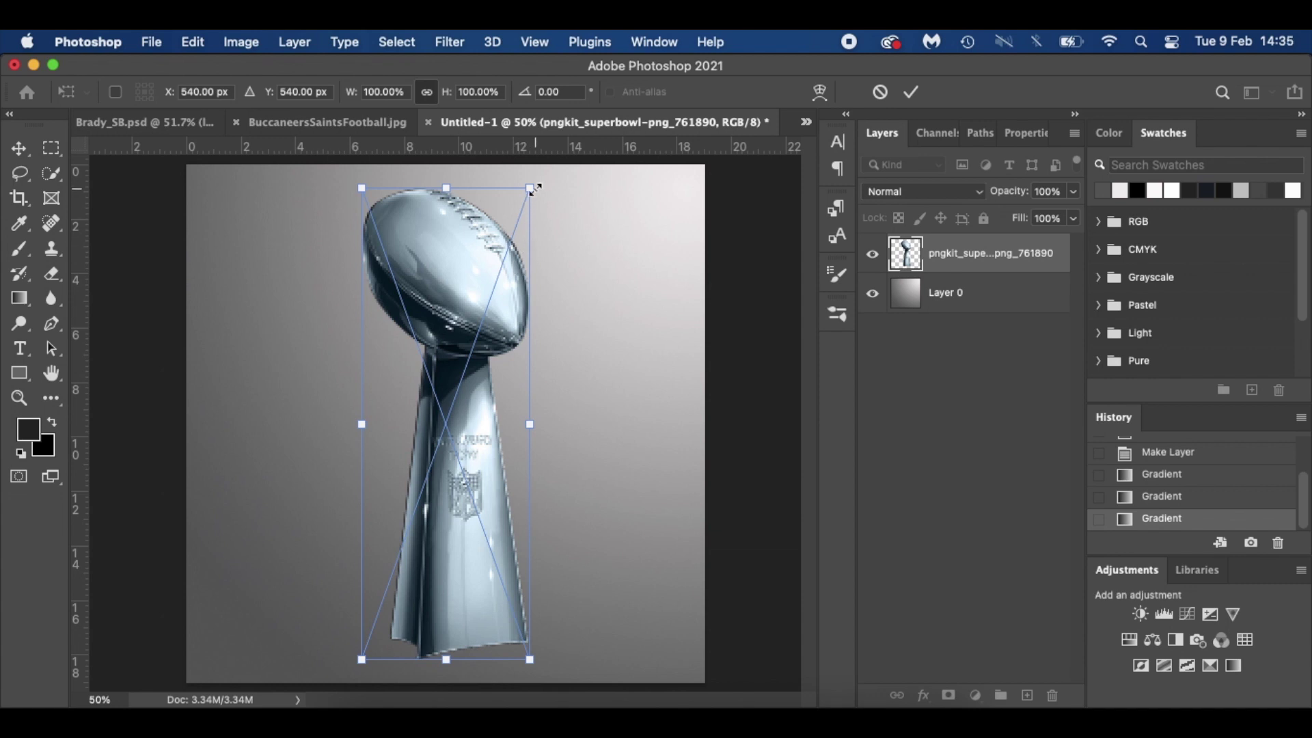
{"action": "left_click_drag", "start_coordinate": [530, 188], "coordinate": [422, 373]}
{"action": "key", "text": "Return"}
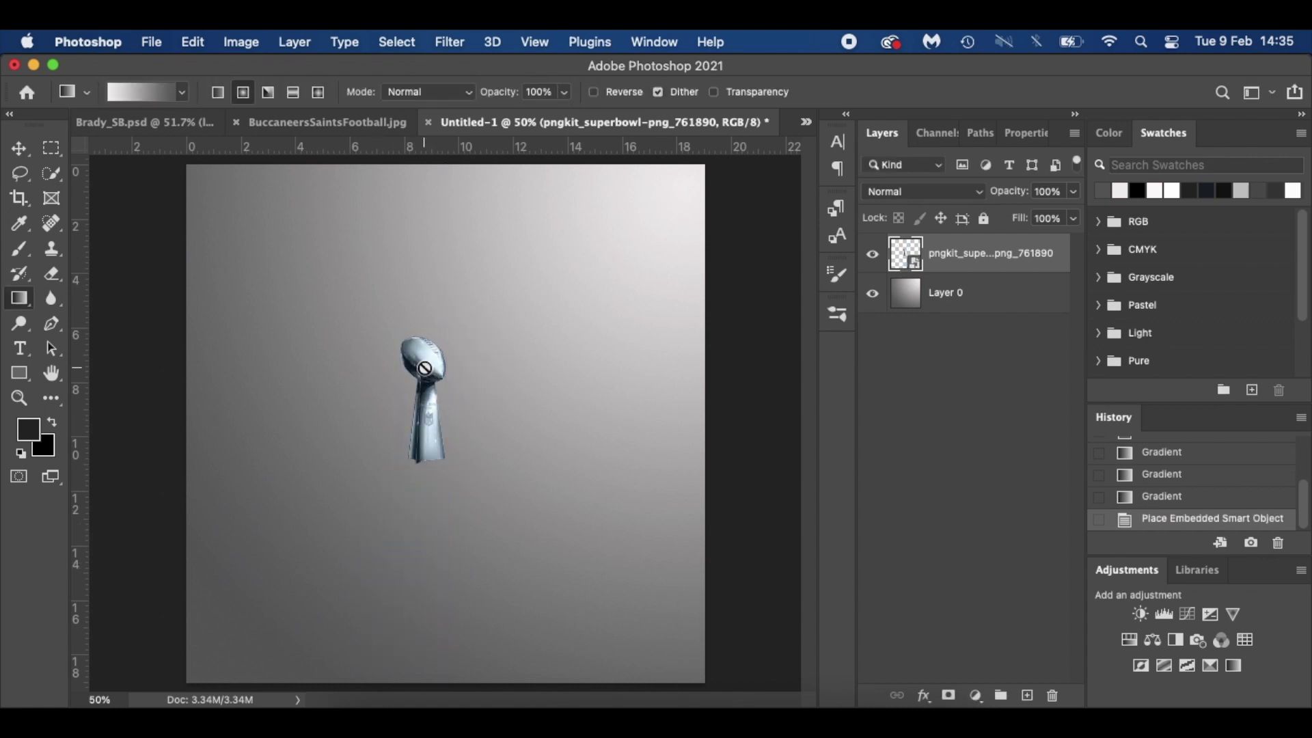
Step: Rename the placed trophy image's layer as Trophy
{"action": "double_click", "coordinate": [988, 257]}
{"action": "type", "text": "Trophy"}
{"action": "key", "text": "Return"}
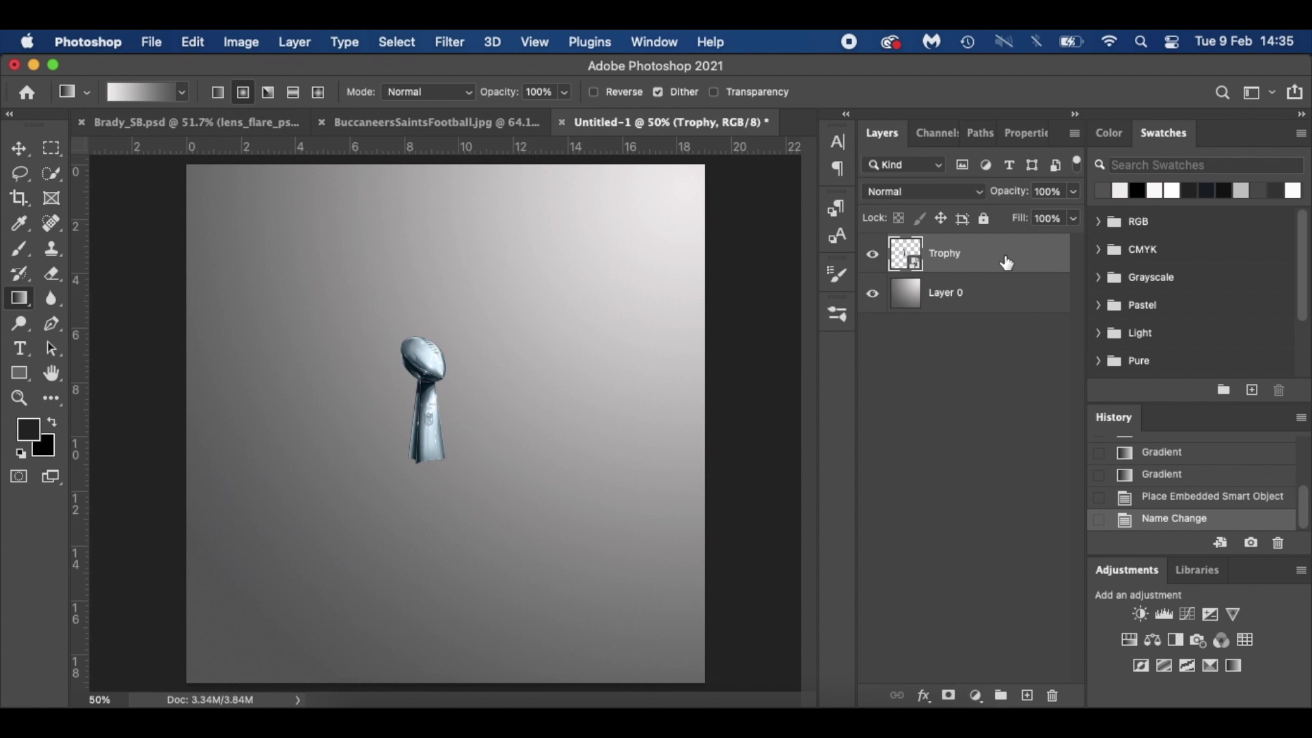
Step: Duplicate the Trophy layer six times to get seven trophies, and switch to the Move tool
{"action": "key", "text": "cmd+j"}
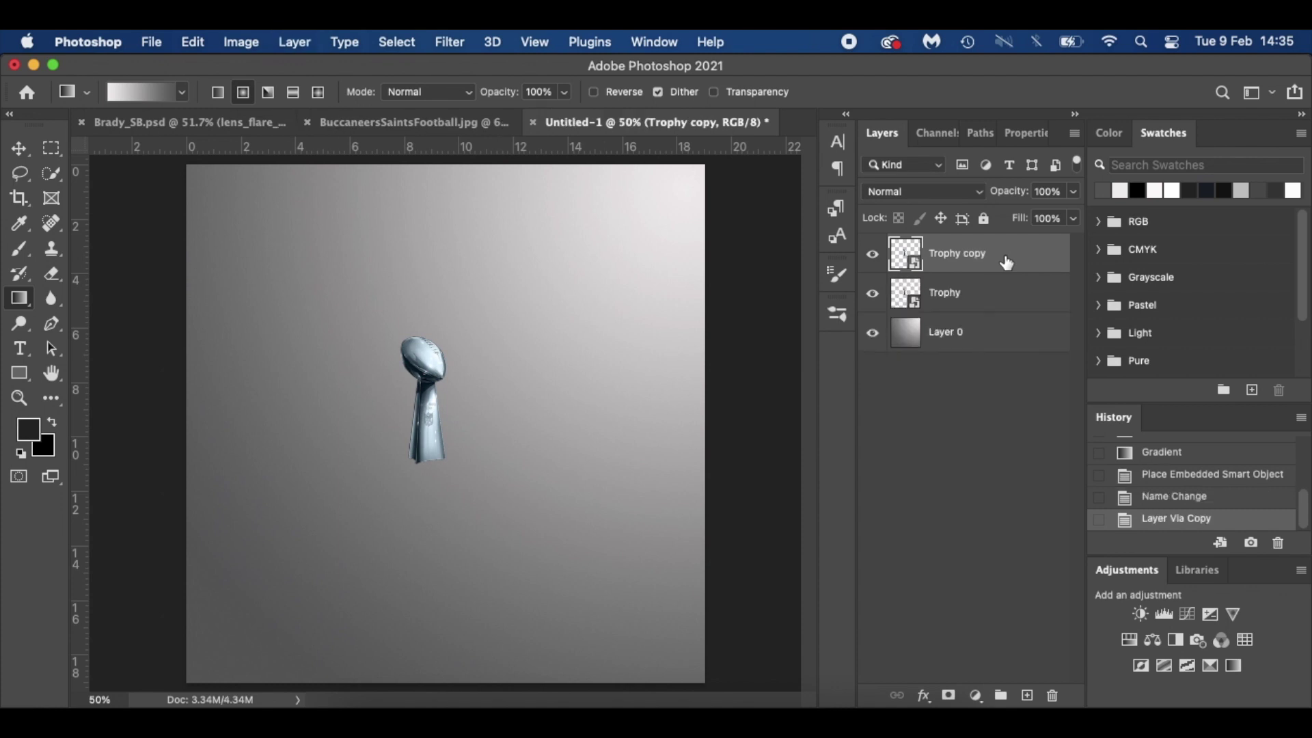
{"action": "key", "text": "cmd+j"}
{"action": "key", "text": "cmd+j"}
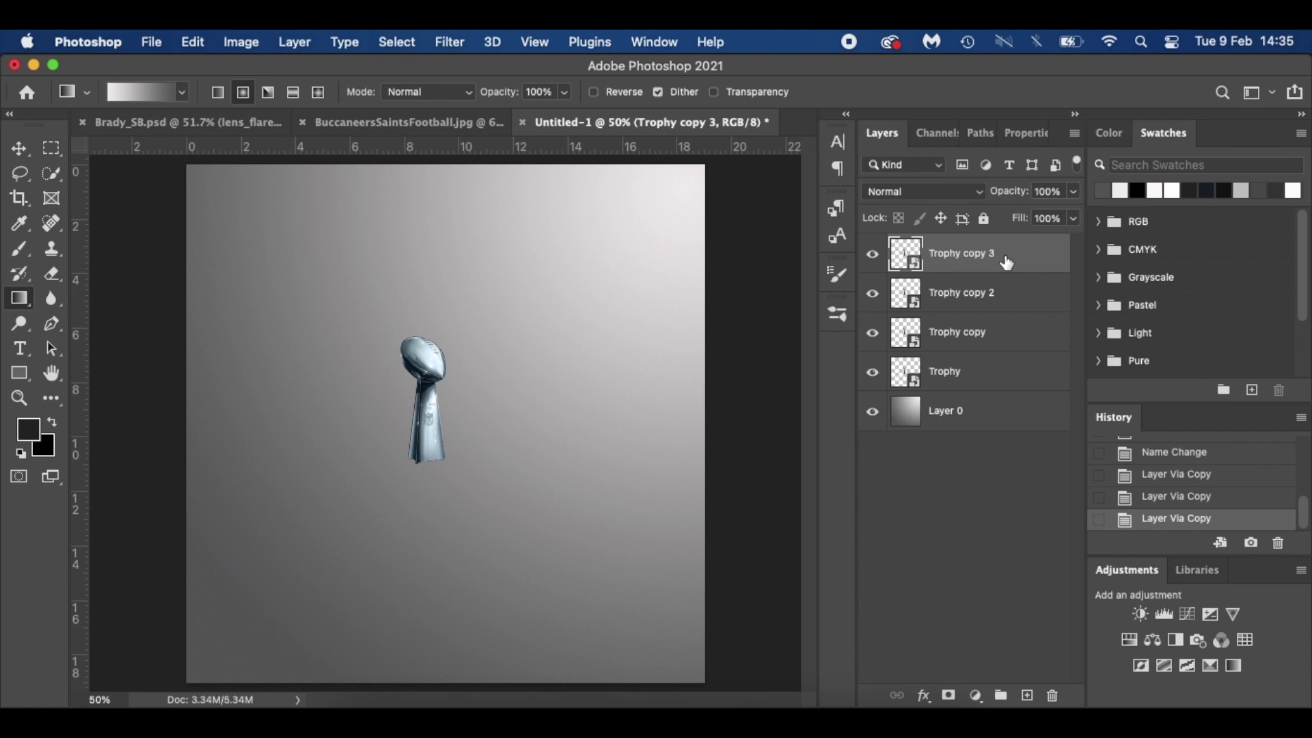
{"action": "key", "text": "cmd+j"}
{"action": "key", "text": "cmd+j"}
{"action": "key", "text": "super+j"}
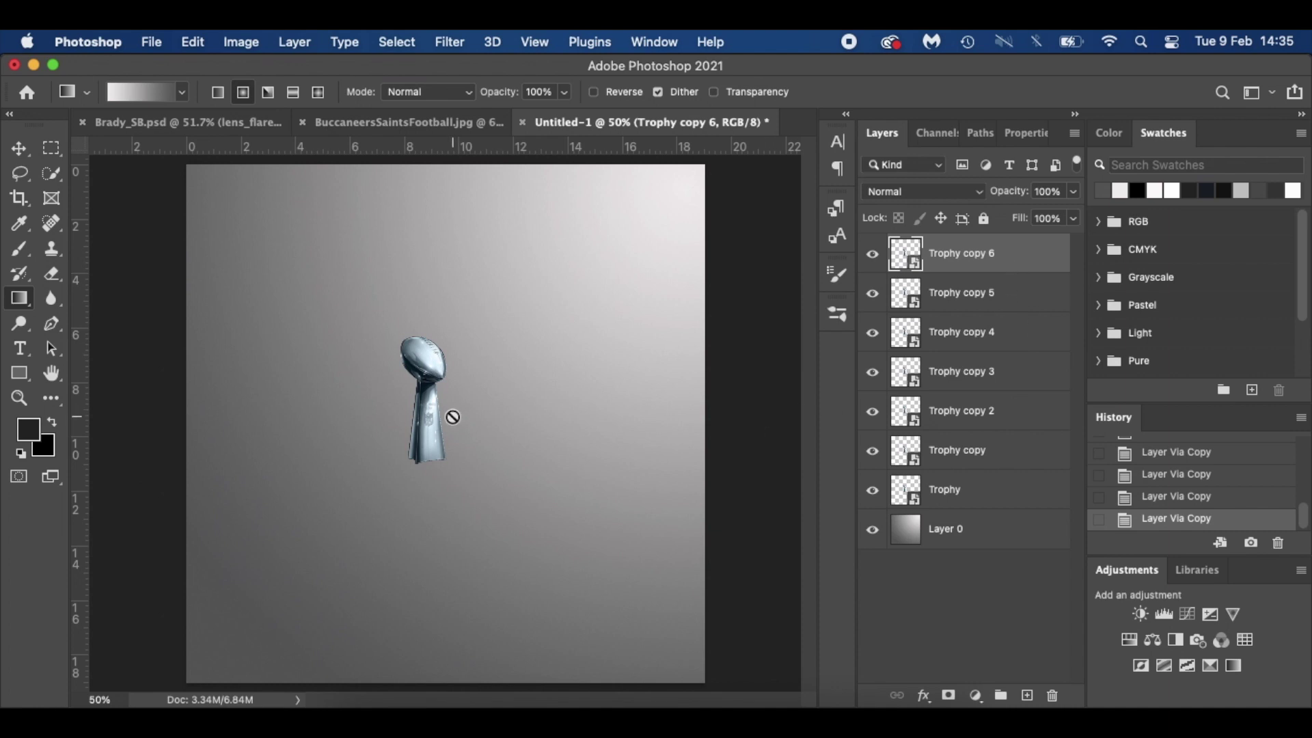
{"action": "key", "text": "v"}
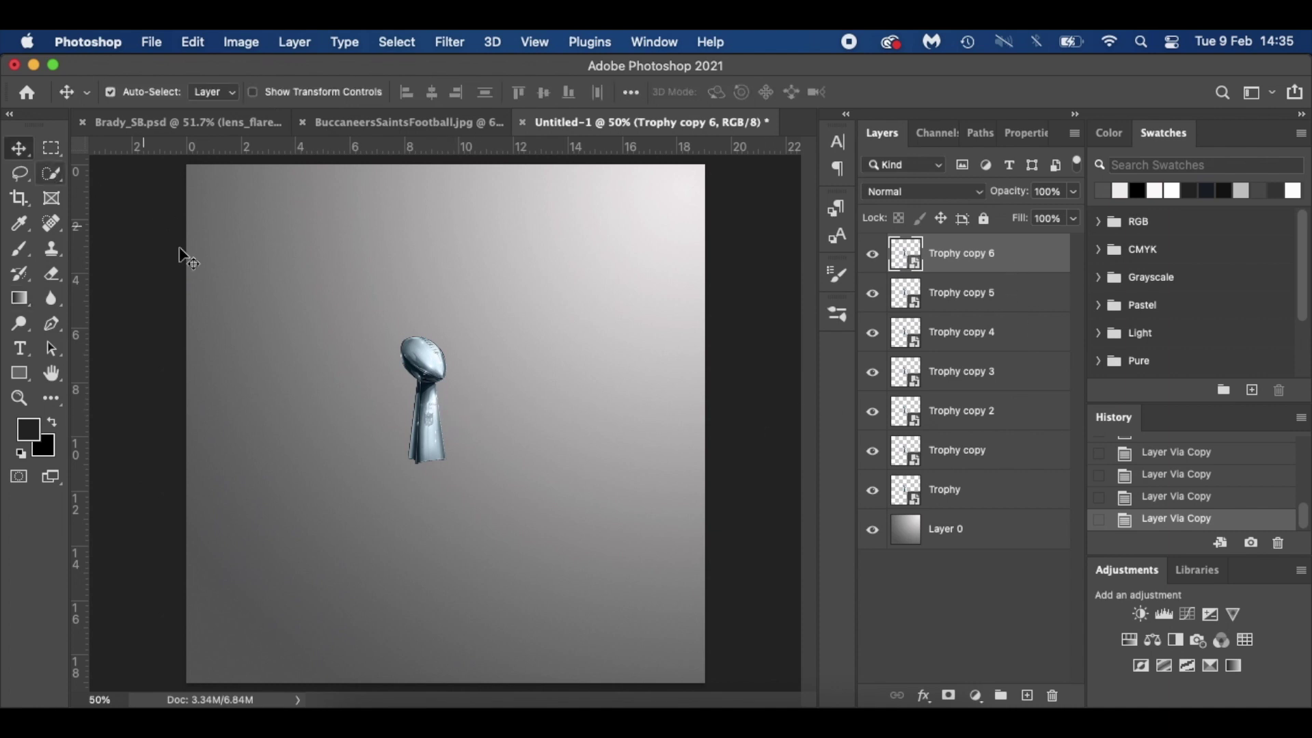
Step: Spread the stacked trophies apart across the middle of the canvas so all seven stand separately
{"action": "left_click_drag", "start_coordinate": [433, 410], "coordinate": [605, 433]}
{"action": "left_click_drag", "start_coordinate": [444, 435], "coordinate": [569, 435]}
{"action": "left_click", "coordinate": [428, 427]}
{"action": "left_click_drag", "start_coordinate": [430, 428], "coordinate": [414, 557]}
{"action": "left_click_drag", "start_coordinate": [424, 406], "coordinate": [476, 504]}
{"action": "mouse_move", "coordinate": [427, 431]}
{"action": "left_mouse_down"}
{"action": "mouse_move", "coordinate": [530, 437]}
{"action": "mouse_move", "coordinate": [567, 456]}
{"action": "mouse_move", "coordinate": [504, 433]}
{"action": "mouse_move", "coordinate": [424, 437]}
{"action": "mouse_move", "coordinate": [418, 409]}
{"action": "left_mouse_up"}
{"action": "left_click", "coordinate": [957, 259]}
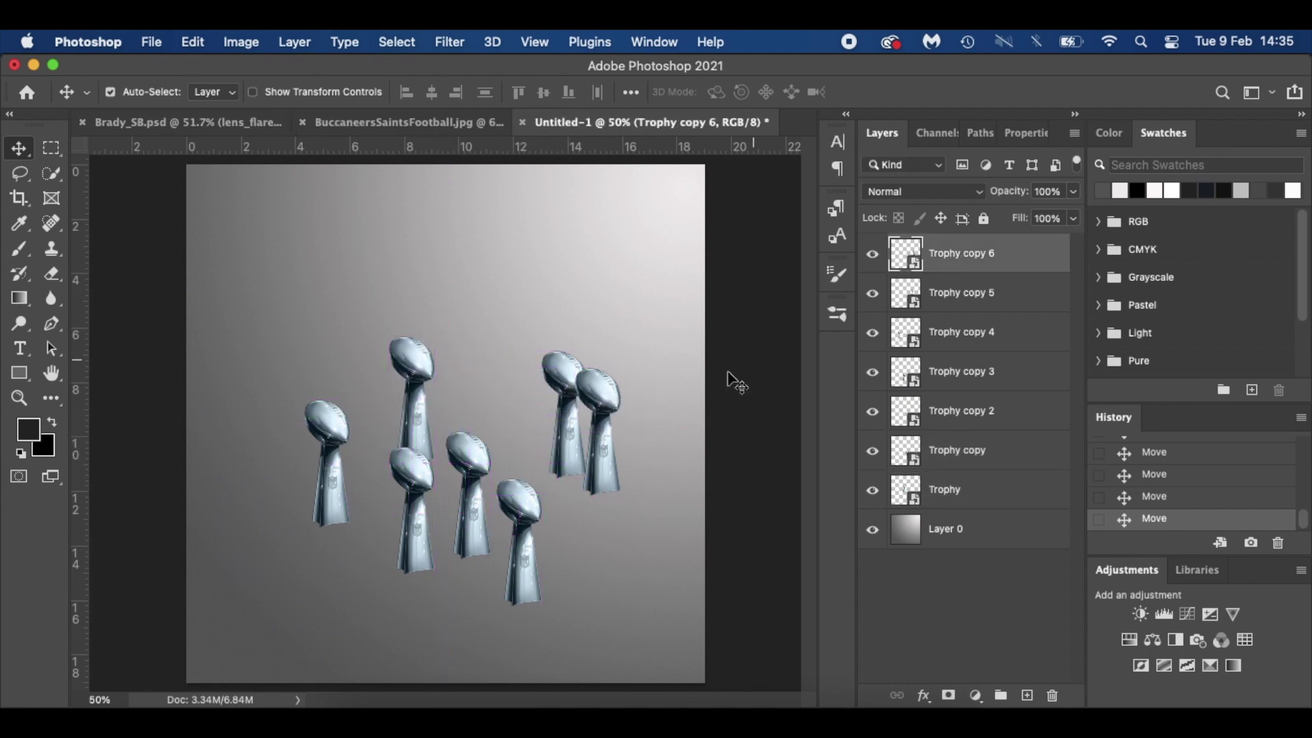
{"action": "key", "text": "super+t"}
{"action": "key", "text": "Return"}
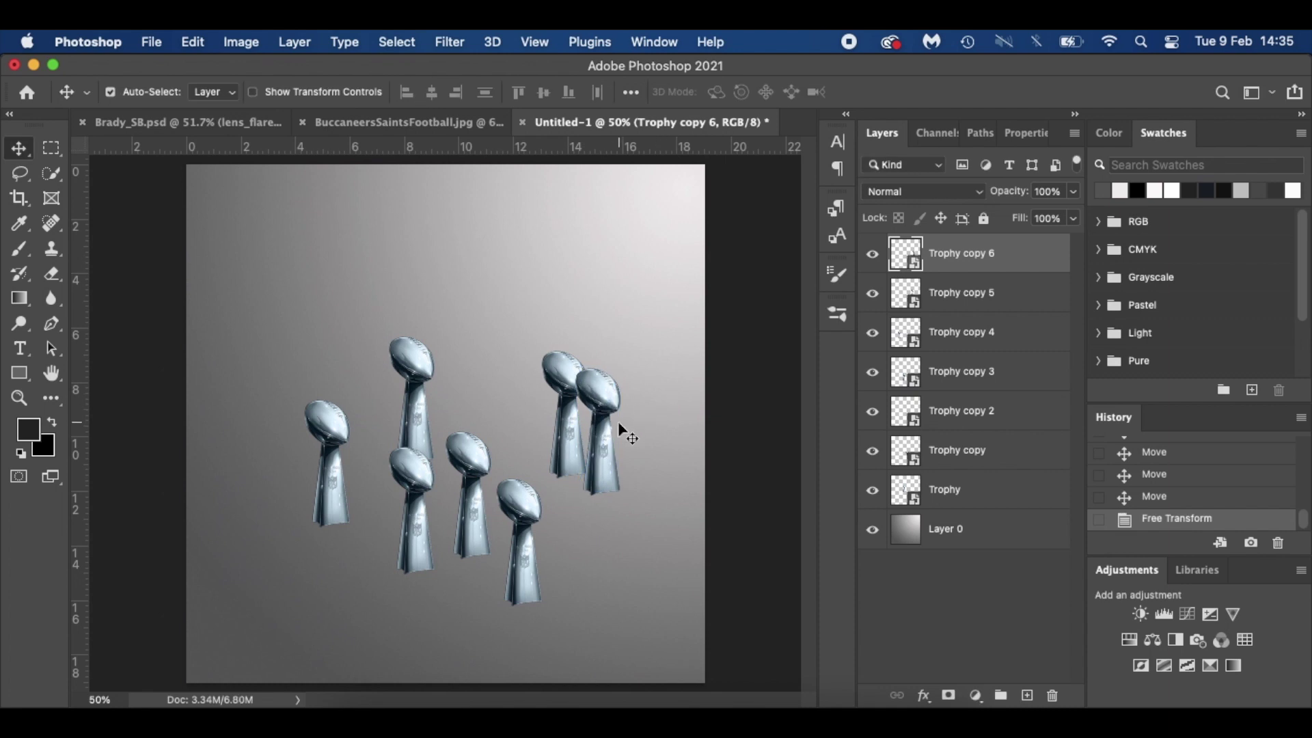
Step: Gather the seven trophies into a tight overlapping group right of the canvas centre, in a front and a back row
{"action": "left_click_drag", "start_coordinate": [606, 449], "coordinate": [523, 449]}
{"action": "left_click_drag", "start_coordinate": [428, 424], "coordinate": [622, 452]}
{"action": "left_click_drag", "start_coordinate": [516, 582], "coordinate": [505, 429]}
{"action": "left_click", "coordinate": [472, 506]}
{"action": "left_click_drag", "start_coordinate": [518, 499], "coordinate": [537, 449]}
{"action": "left_click_drag", "start_coordinate": [412, 506], "coordinate": [533, 433]}
{"action": "left_click_drag", "start_coordinate": [338, 493], "coordinate": [505, 459]}
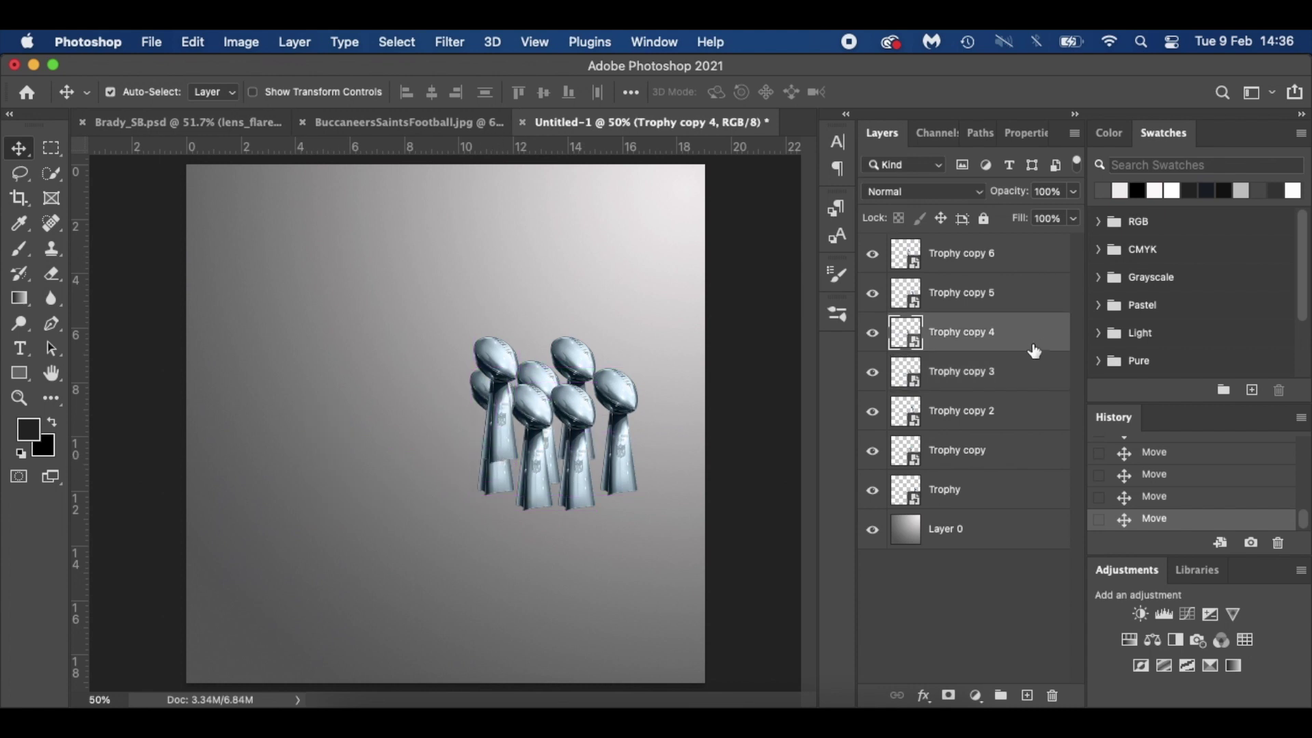
Step: Restack the layers with Trophy copy 4 and Trophy copy 3 on top and Trophy copy above Trophy copy 2
{"action": "left_click_drag", "start_coordinate": [1033, 334], "coordinate": [1033, 251]}
{"action": "left_click_drag", "start_coordinate": [1025, 373], "coordinate": [1023, 287]}
{"action": "left_click_drag", "start_coordinate": [1031, 451], "coordinate": [1031, 365]}
Step: Nudge the three back-row trophies into an even row and place the Trophy copy layer beneath Trophy copy 2
{"action": "left_click", "coordinate": [536, 377]}
{"action": "left_click", "coordinate": [498, 358]}
{"action": "key", "text": "Left"}
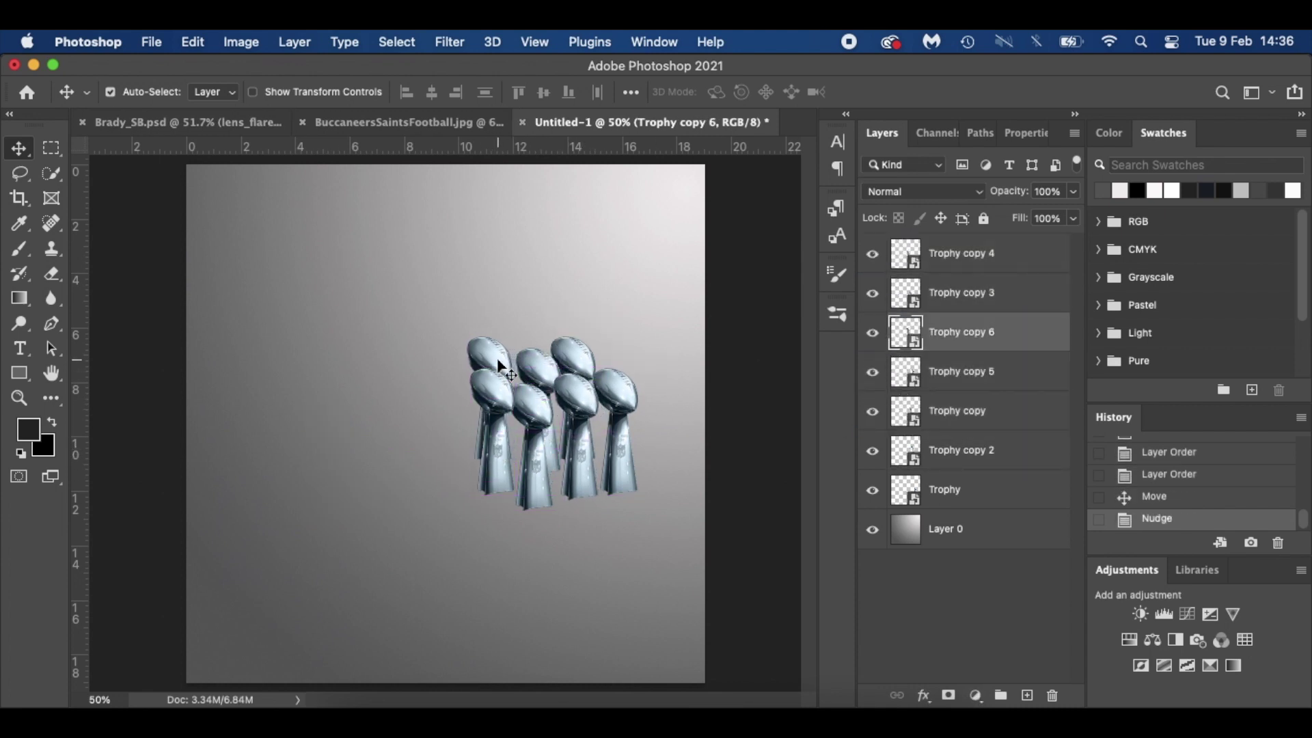
{"action": "left_click", "coordinate": [544, 366]}
{"action": "key", "text": "Left"}
{"action": "left_click", "coordinate": [577, 360]}
{"action": "key", "text": "Down"}
{"action": "left_click", "coordinate": [499, 374]}
{"action": "left_click_drag", "start_coordinate": [1018, 411], "coordinate": [1020, 471]}
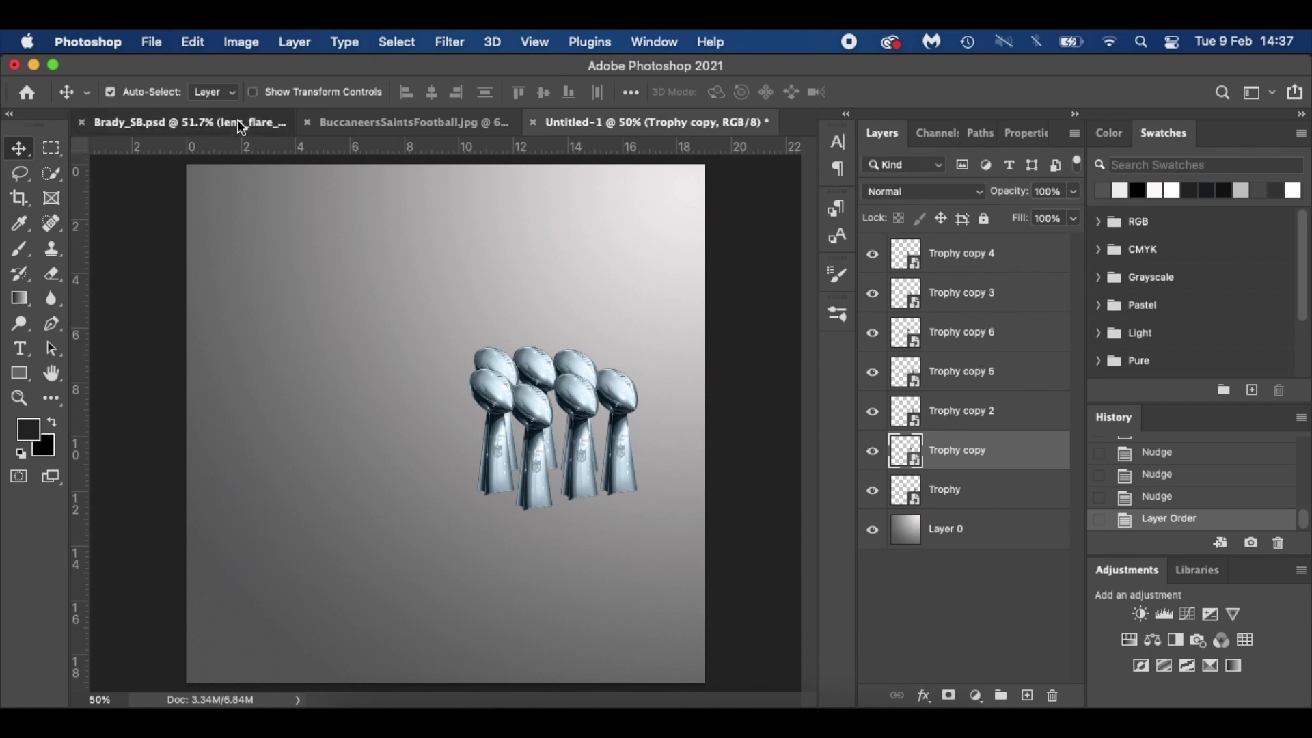
Step: Check the trophy shadows in Brady_SB.psd, return to Untitled-1 and duplicate the Trophy layer
{"action": "left_click", "coordinate": [184, 121]}
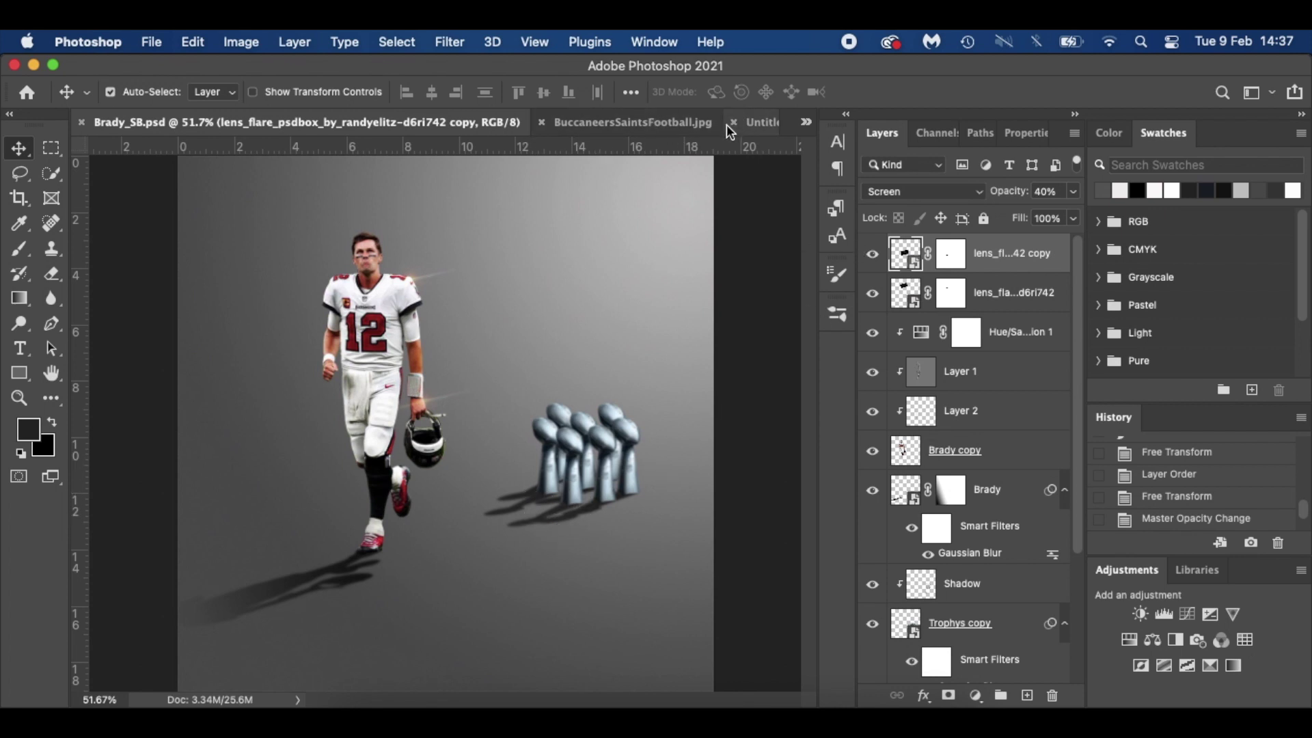
{"action": "left_click", "coordinate": [758, 122]}
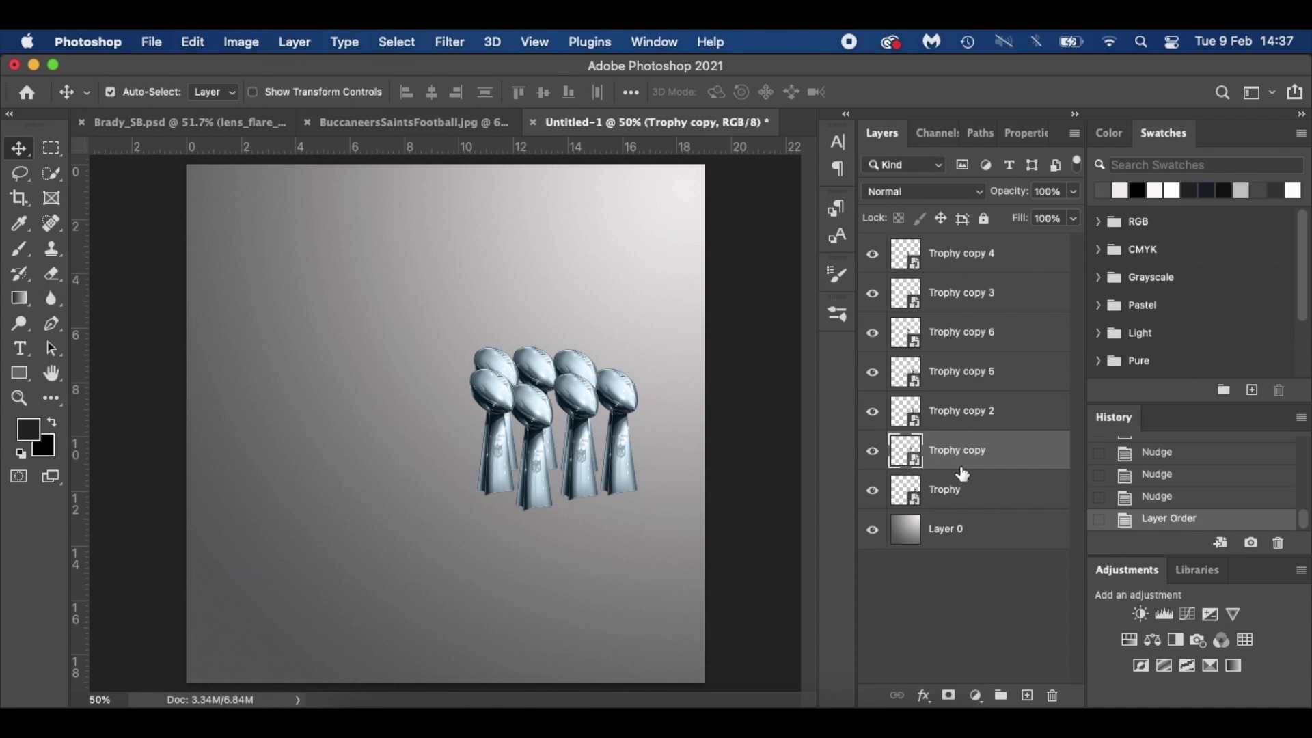
{"action": "left_click", "coordinate": [997, 496]}
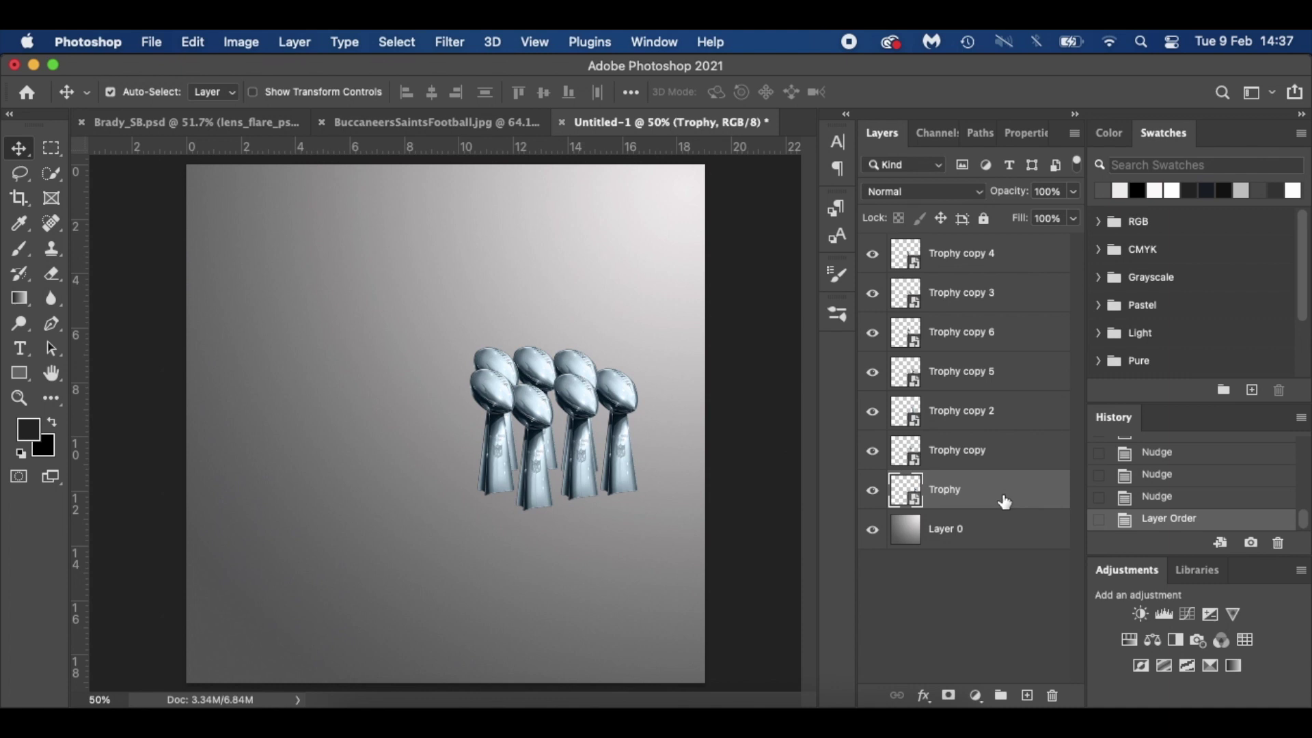
{"action": "key", "text": "super+j"}
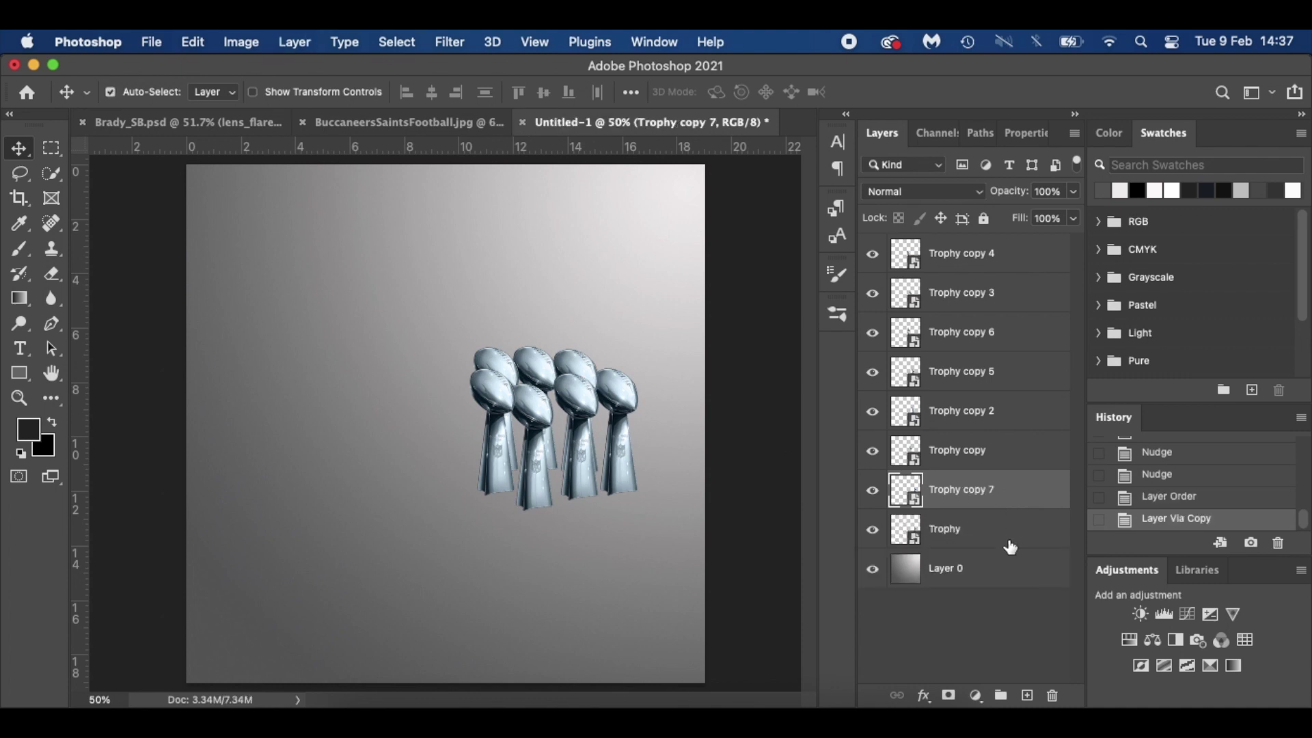
Step: Turn the lower Trophy layer black with Hue/Saturation at Lightness -100 and collapse its smart filter list
{"action": "left_click", "coordinate": [1010, 545]}
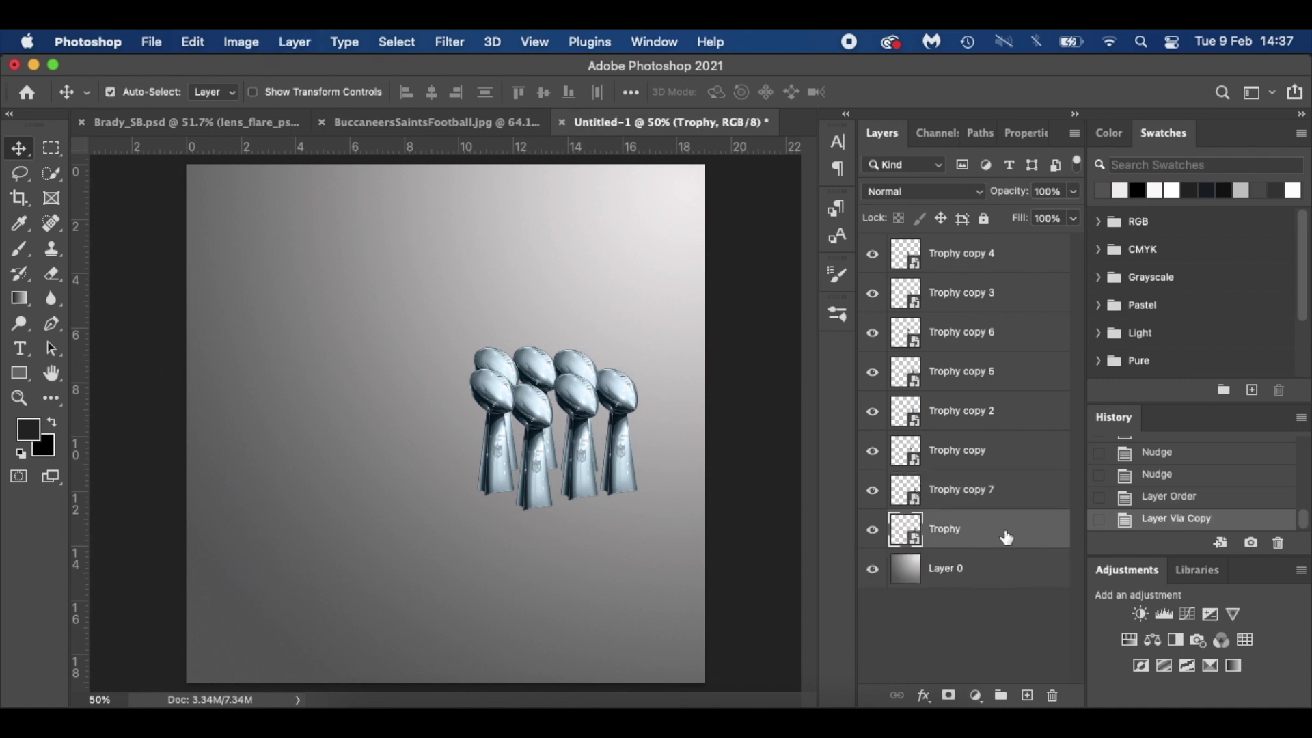
{"action": "key", "text": "super+u"}
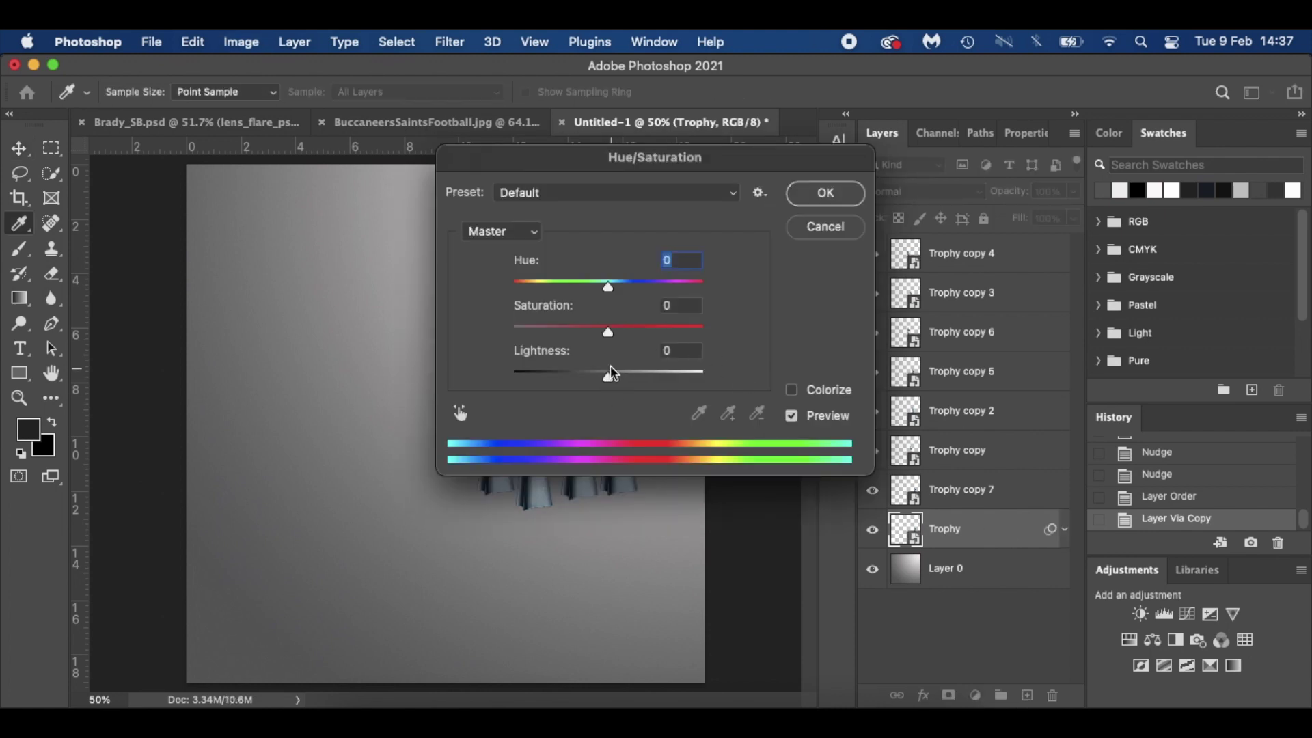
{"action": "left_click_drag", "start_coordinate": [610, 381], "coordinate": [493, 384]}
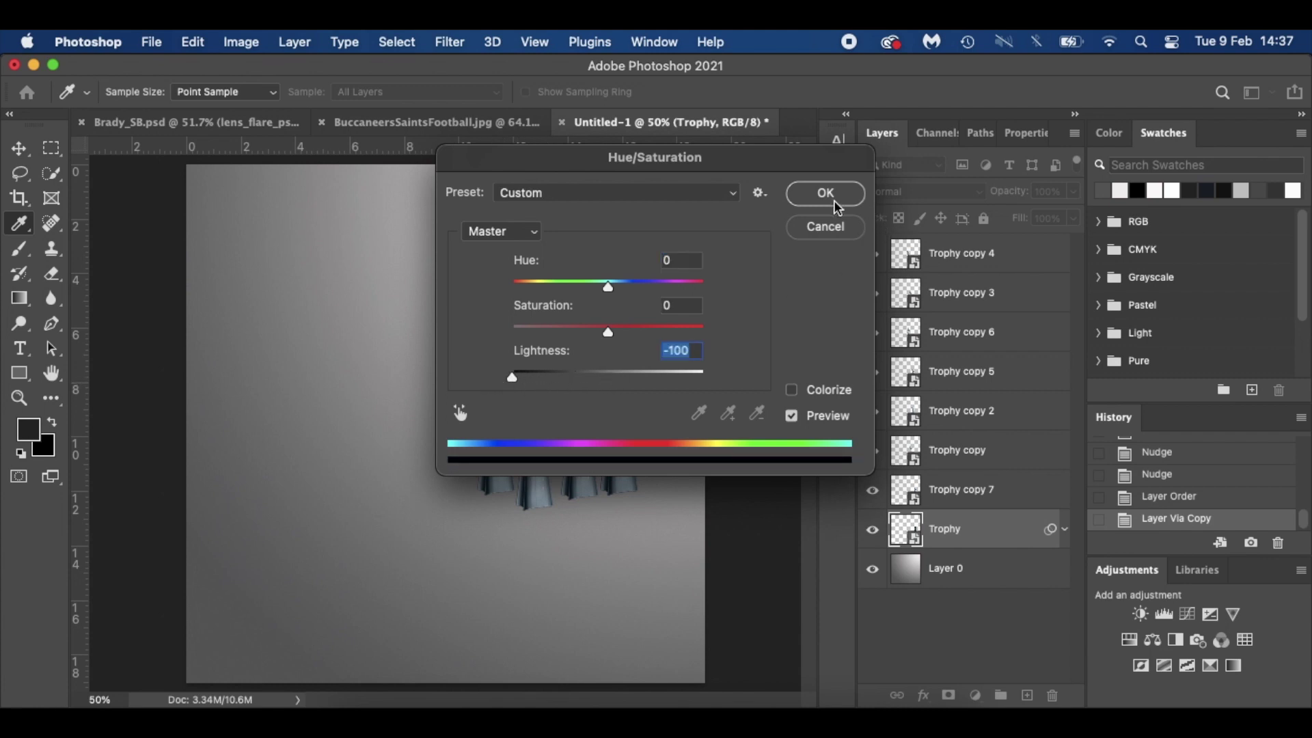
{"action": "key", "text": "Return"}
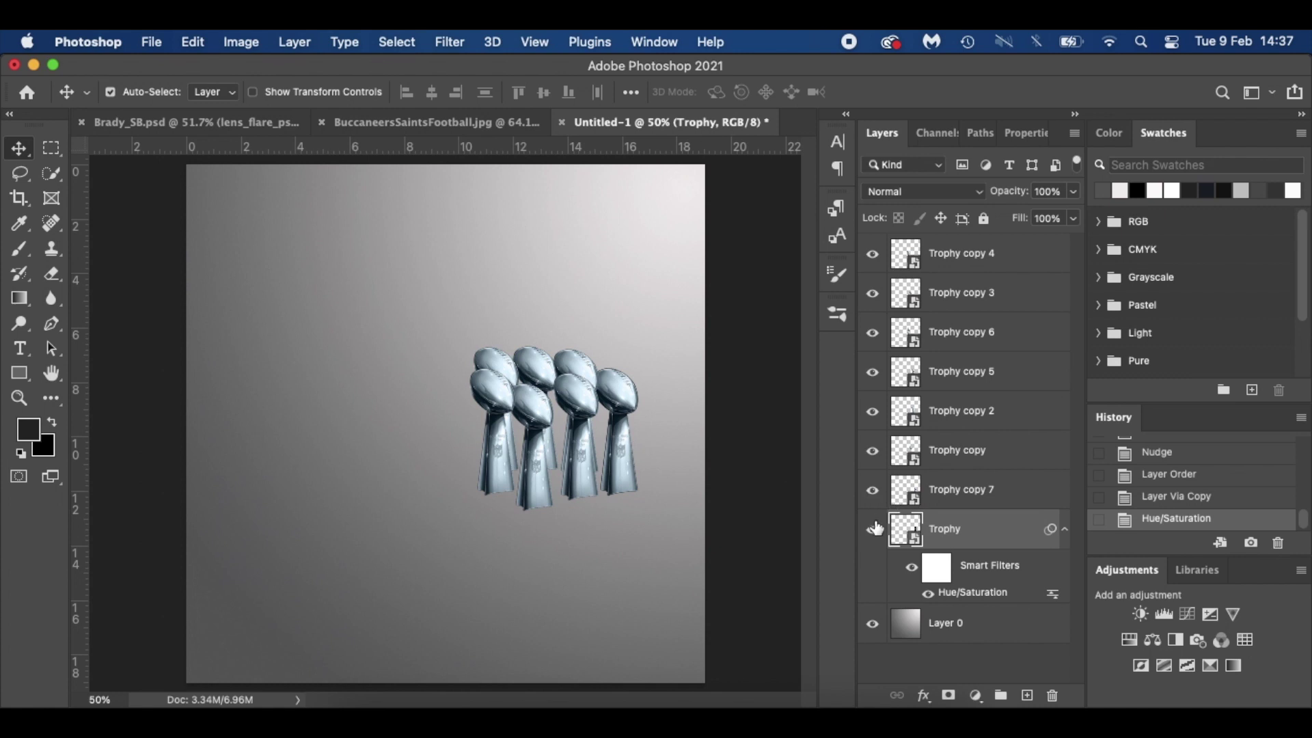
{"action": "left_click", "coordinate": [873, 495]}
{"action": "left_click", "coordinate": [872, 494]}
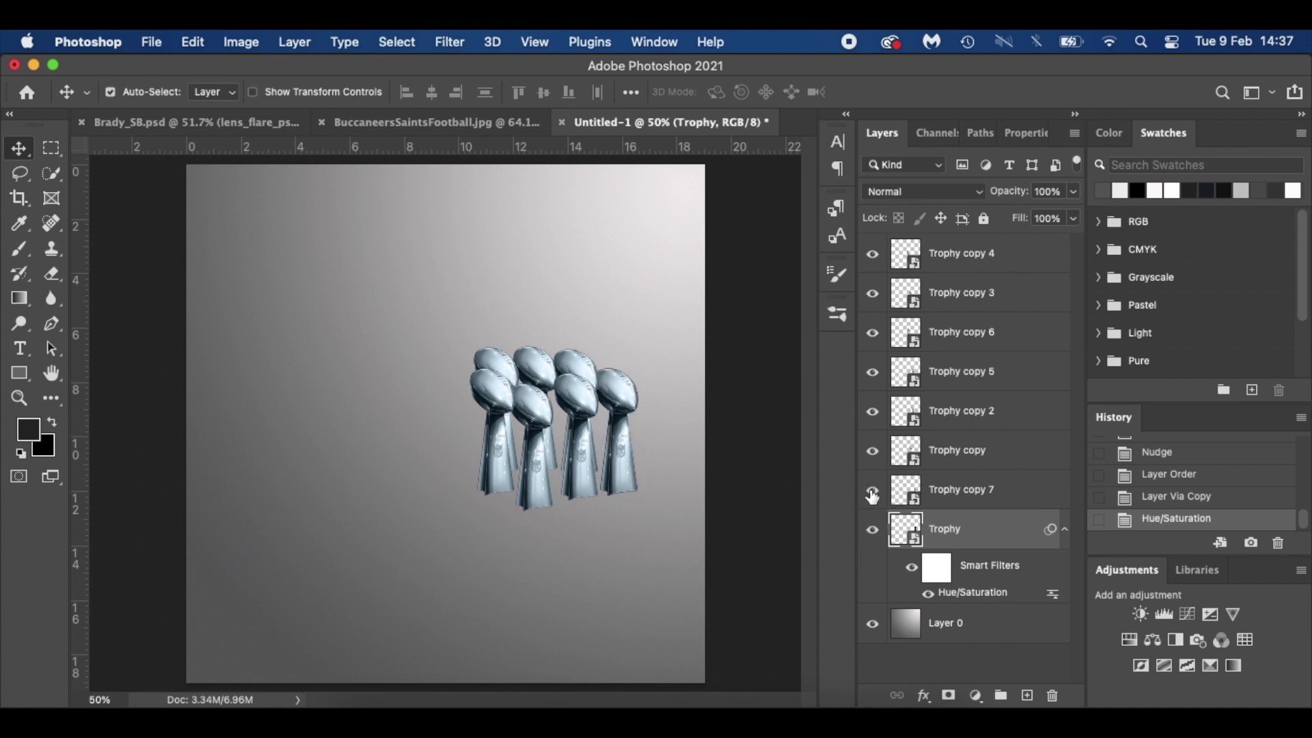
{"action": "left_click", "coordinate": [1065, 532]}
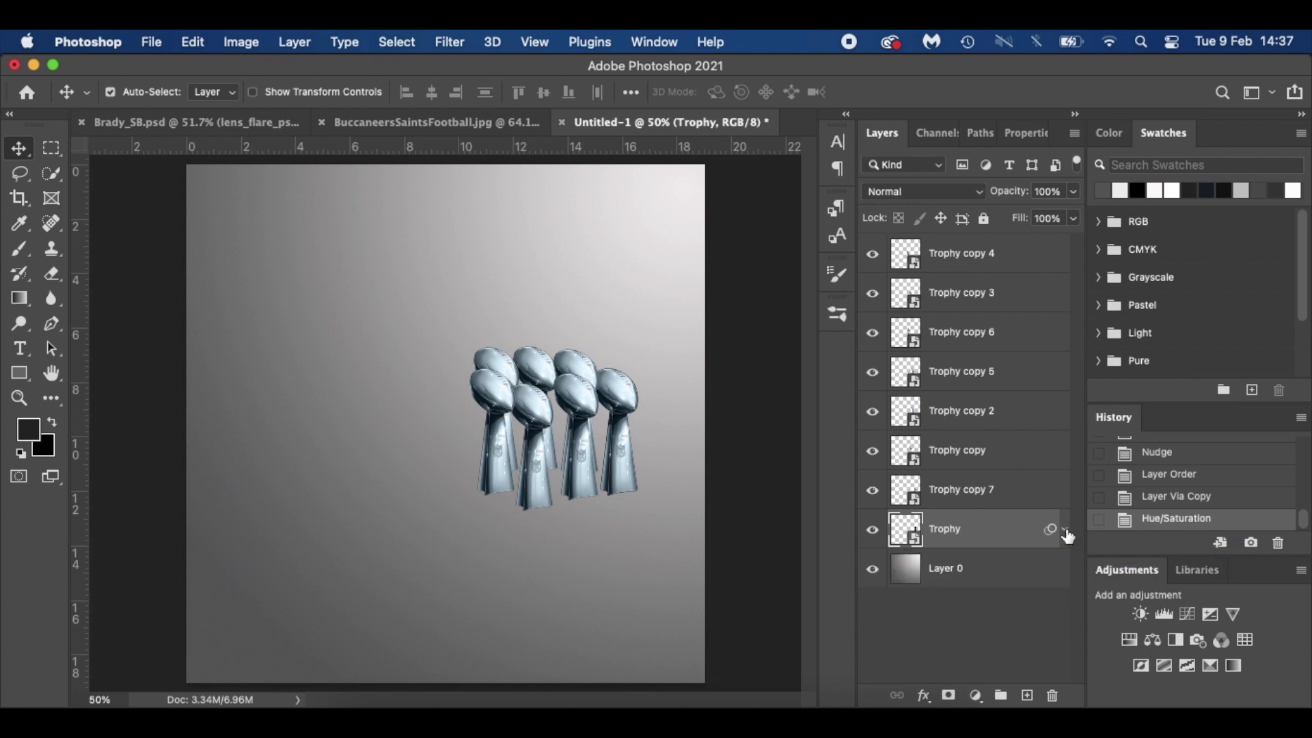
Step: Distort the black Trophy layer into a flat cast shadow slanting down to the left from the rightmost trophy's base
{"action": "key", "text": "super+t"}
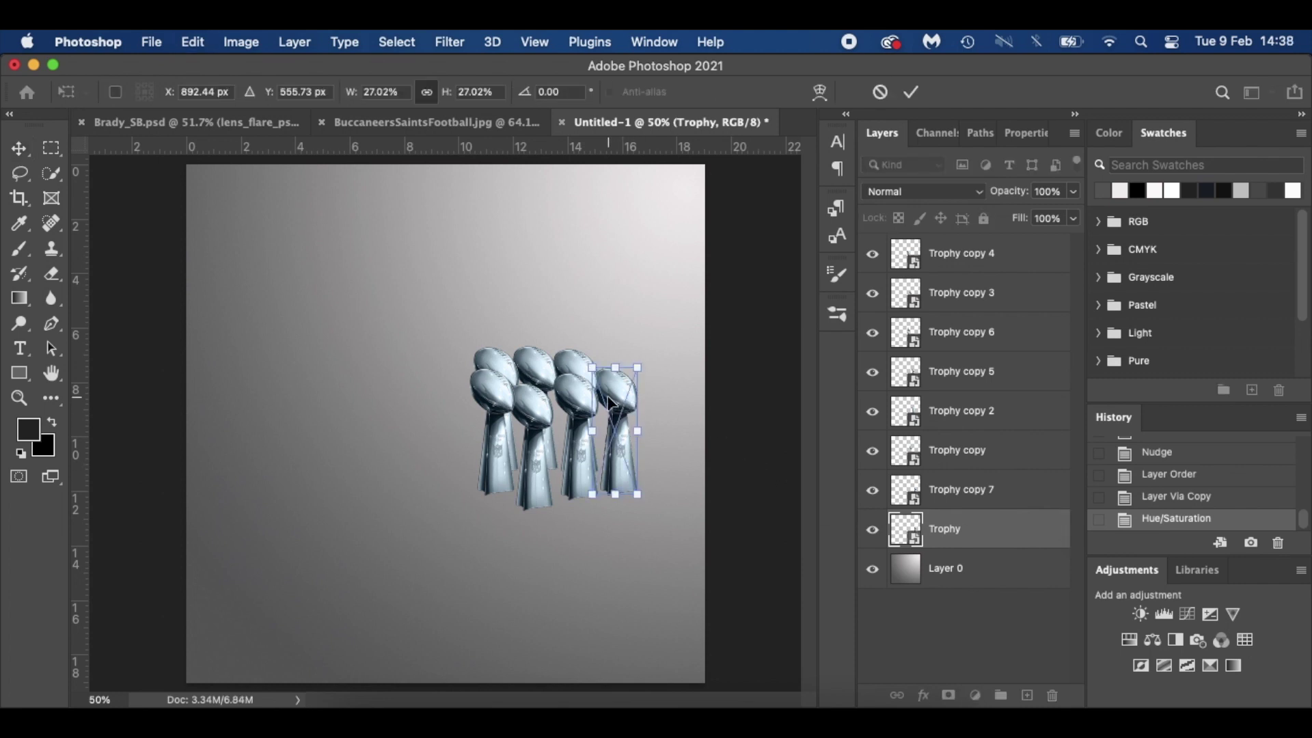
{"action": "right_click", "coordinate": [612, 403]}
{"action": "left_click", "coordinate": [651, 540]}
{"action": "left_click_drag", "start_coordinate": [616, 371], "coordinate": [530, 536]}
{"action": "key", "text": "Return"}
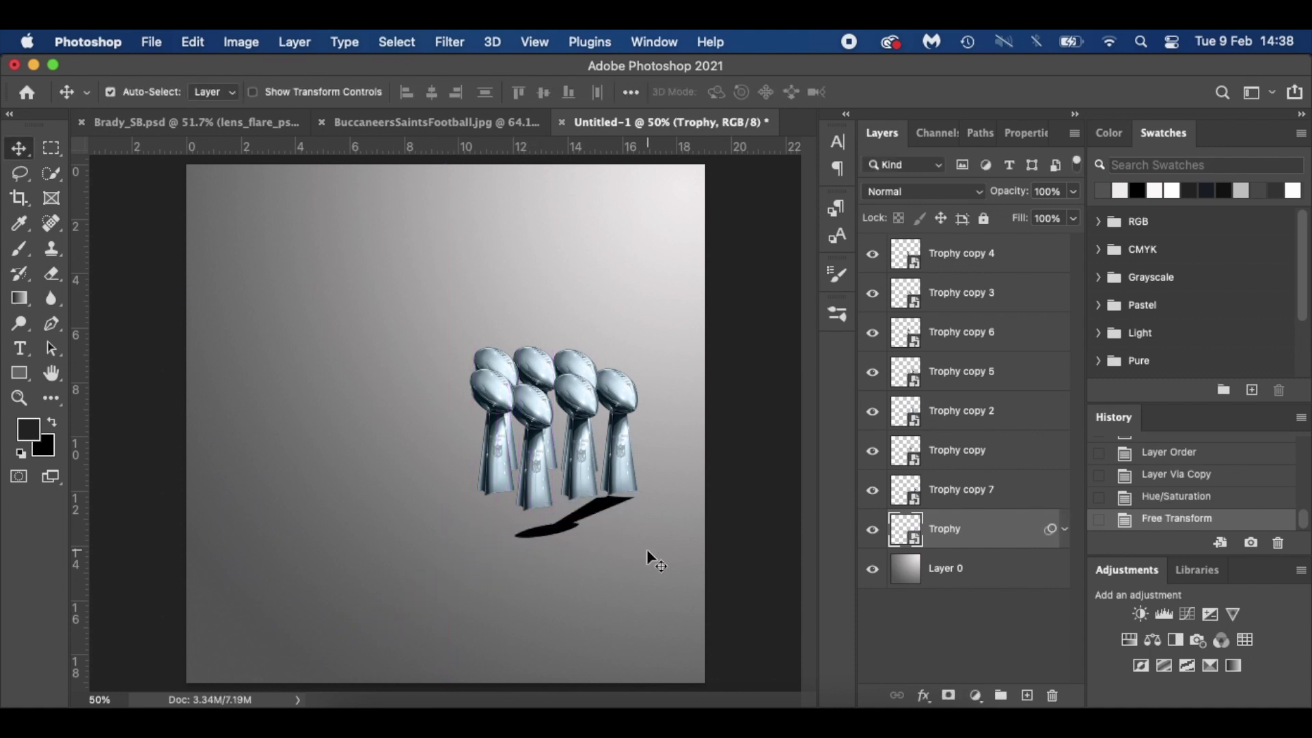
Step: Nudge the shadow up and to the right until it meets the base of the rightmost trophy
{"action": "key", "text": "Up"}
{"action": "key", "text": "Up"}
{"action": "key", "text": "Up"}
{"action": "key", "text": "Up"}
{"action": "key", "text": "Up"}
{"action": "key", "text": "Up"}
{"action": "key", "text": "Up"}
{"action": "key", "text": "Up"}
{"action": "key", "text": "Up"}
{"action": "key", "text": "Up"}
{"action": "key", "text": "Up"}
{"action": "key", "text": "Up"}
{"action": "key", "text": "Up"}
{"action": "key", "text": "Up"}
{"action": "key", "text": "Right"}
{"action": "key", "text": "Right"}
{"action": "key", "text": "Right"}
{"action": "key", "text": "Right"}
{"action": "key", "text": "Right"}
{"action": "key", "text": "Right"}
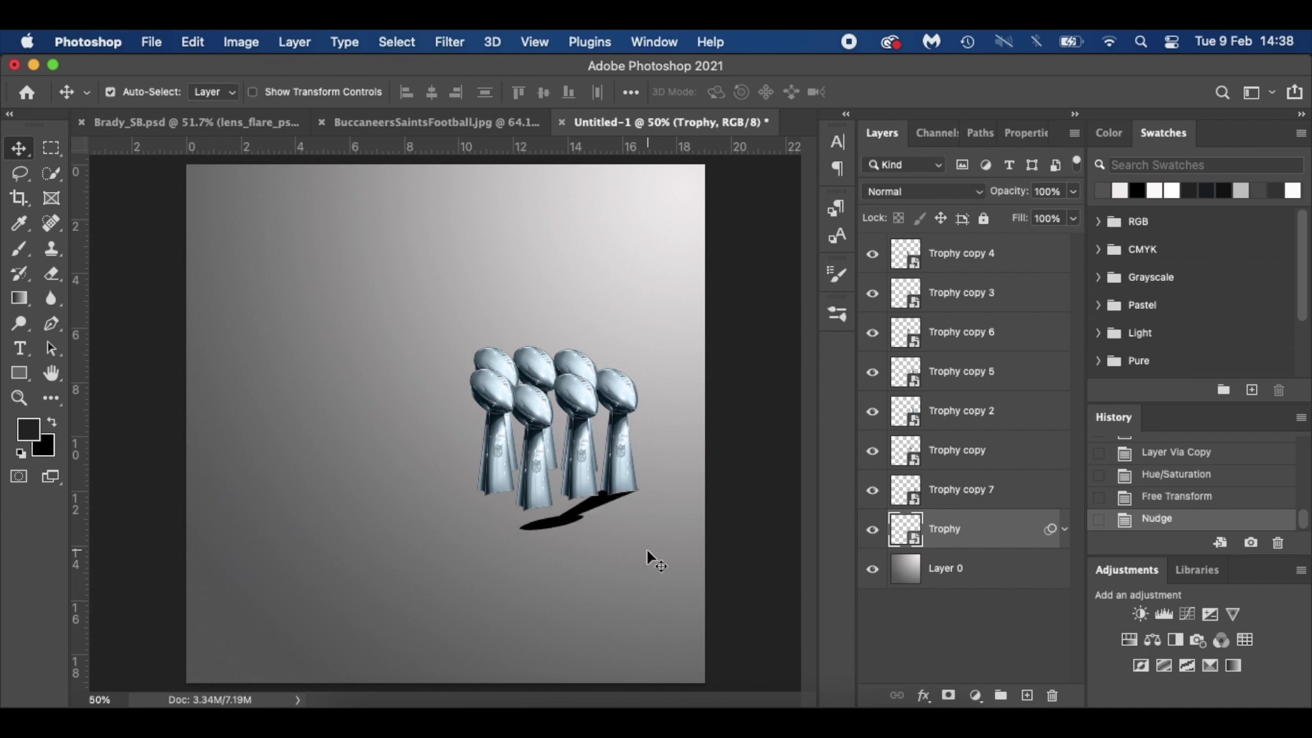
{"action": "key", "text": "Left"}
{"action": "key", "text": "Down"}
{"action": "scroll", "coordinate": [652, 559], "scroll_direction": "up", "scroll_amount": 5}
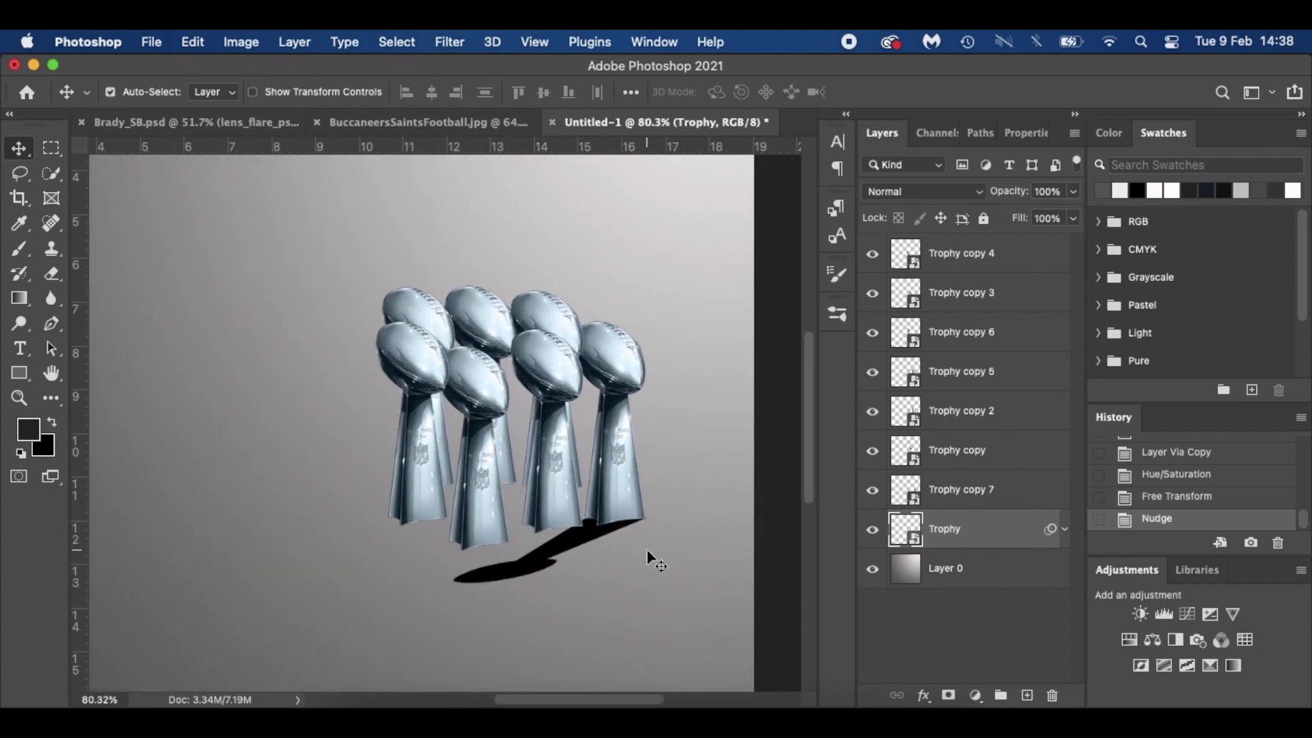
{"action": "key", "text": "Up"}
{"action": "key", "text": "Up"}
{"action": "key", "text": "Up"}
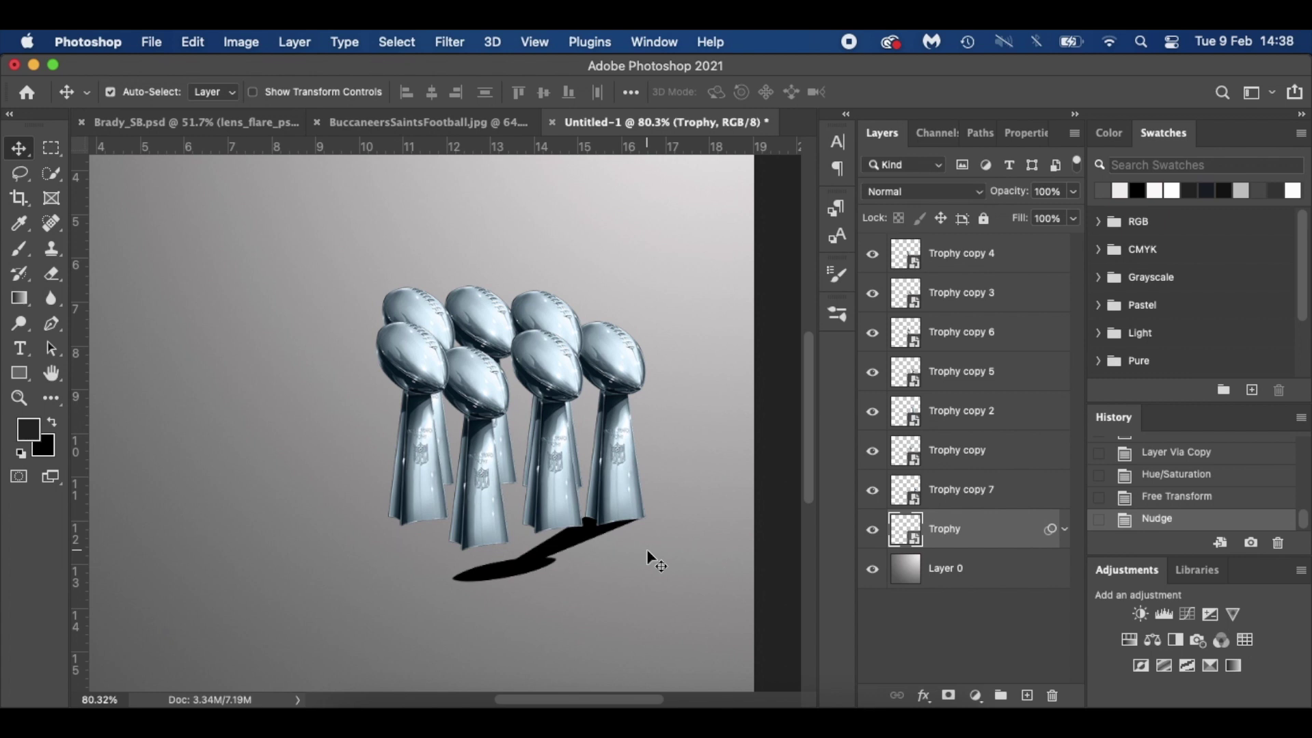
Step: Distort the shadow again to stretch its head farther down and to the left
{"action": "key", "text": "super+t"}
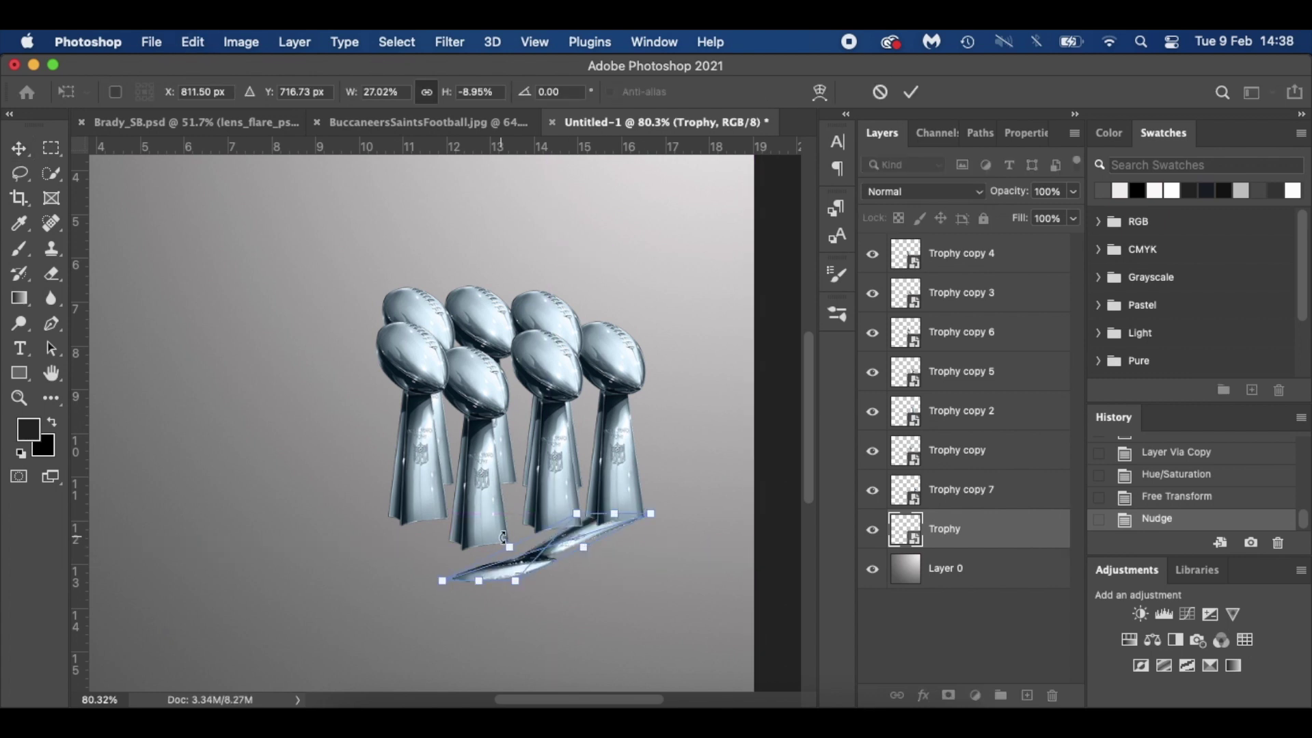
{"action": "right_click", "coordinate": [505, 571]}
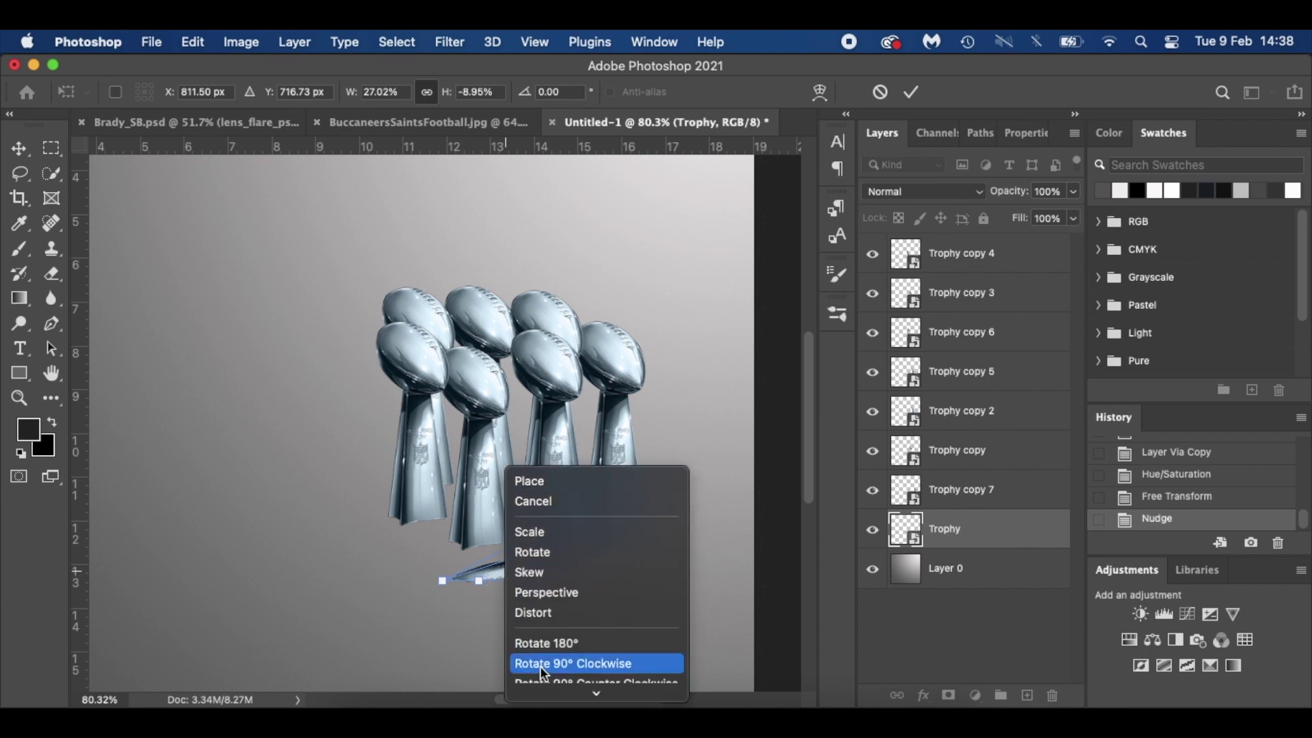
{"action": "left_click", "coordinate": [551, 615]}
{"action": "left_click_drag", "start_coordinate": [479, 579], "coordinate": [420, 600]}
{"action": "key", "text": "Return"}
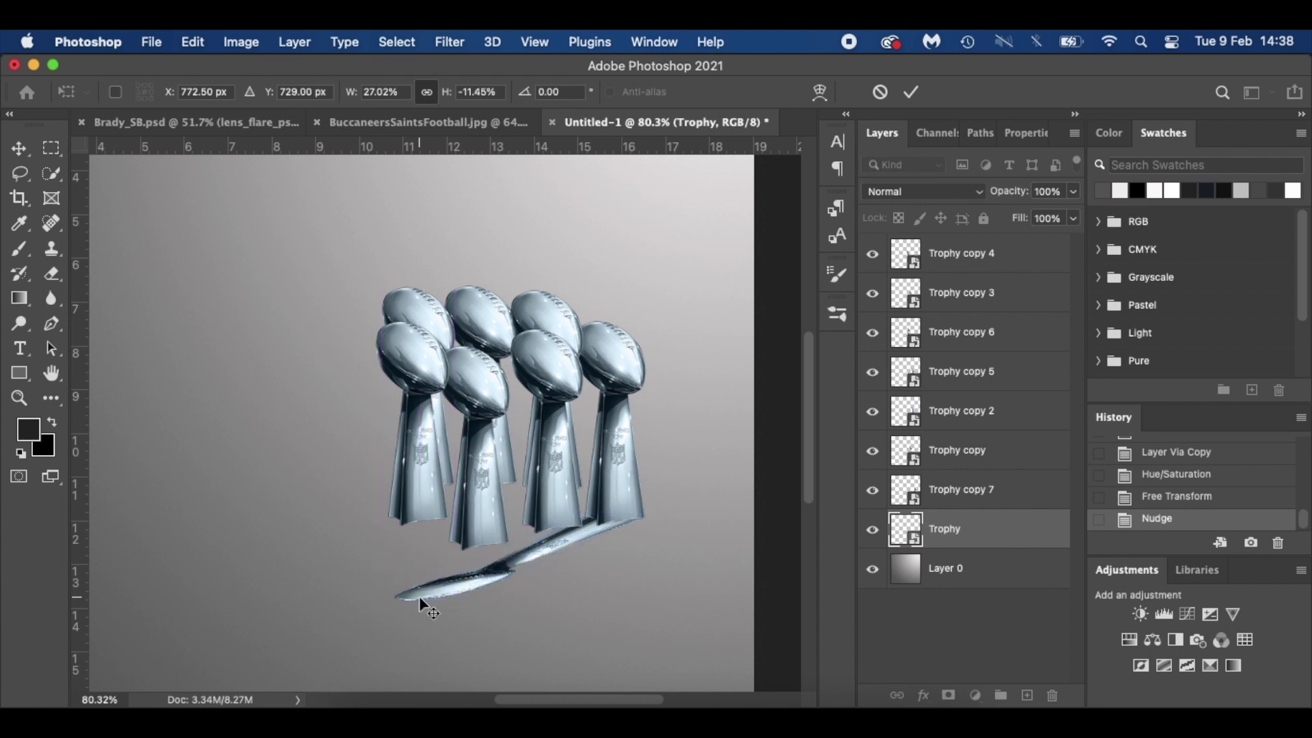
Step: Nudge the stretched shadow horizontally to line it up with the rightmost trophy's base
{"action": "key", "text": "Right"}
{"action": "key", "text": "Right"}
{"action": "key", "text": "Right"}
{"action": "key", "text": "Right"}
{"action": "key", "text": "Right"}
{"action": "key", "text": "Right"}
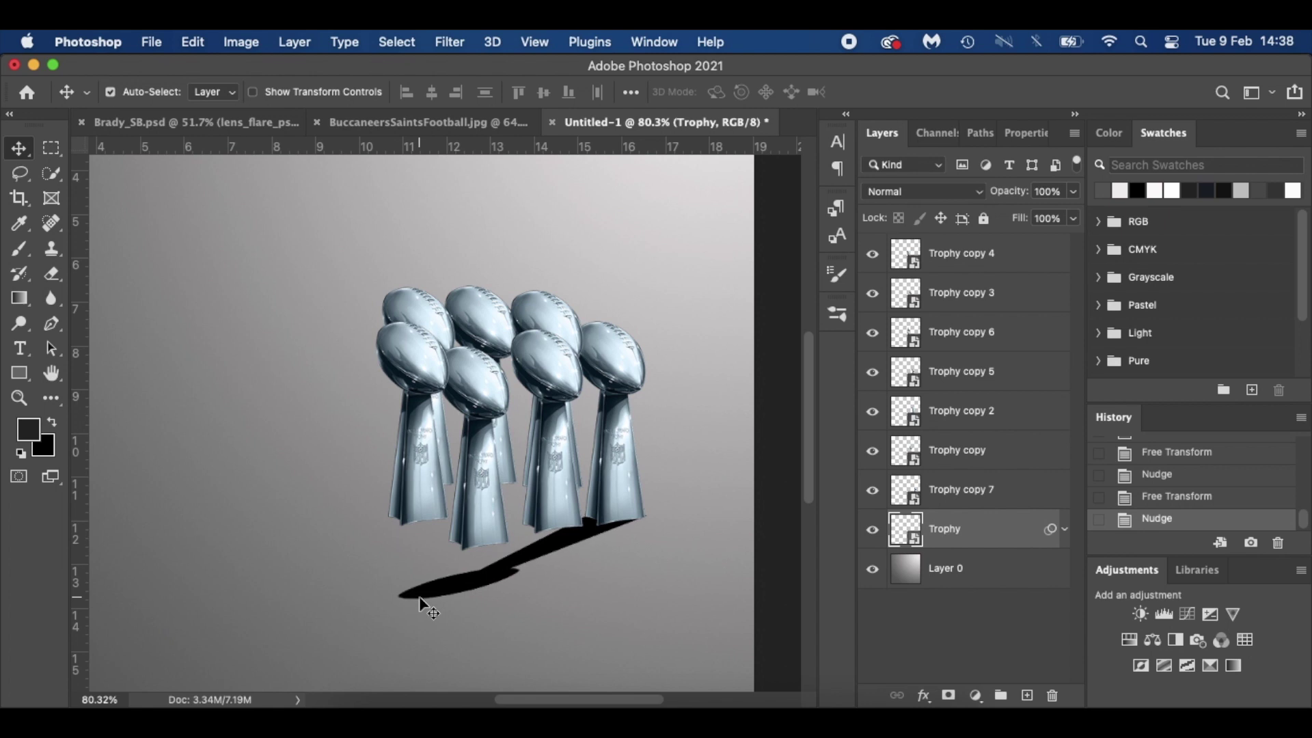
{"action": "key", "text": "Left"}
{"action": "key", "text": "Left"}
{"action": "key", "text": "Left"}
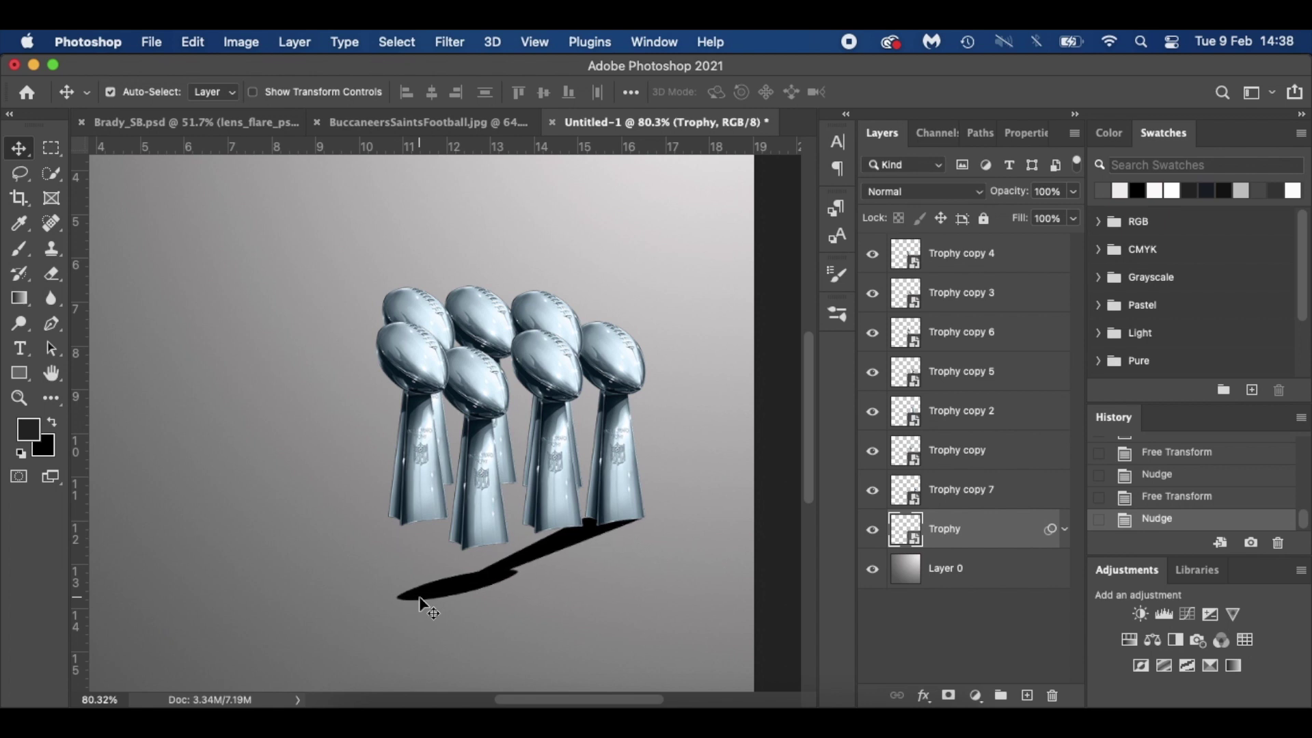
Step: Warp the shadow's upper-left corner up and to the right so it tucks under the rightmost trophy's base
{"action": "scroll", "coordinate": [615, 516], "scroll_direction": "up", "scroll_amount": 5}
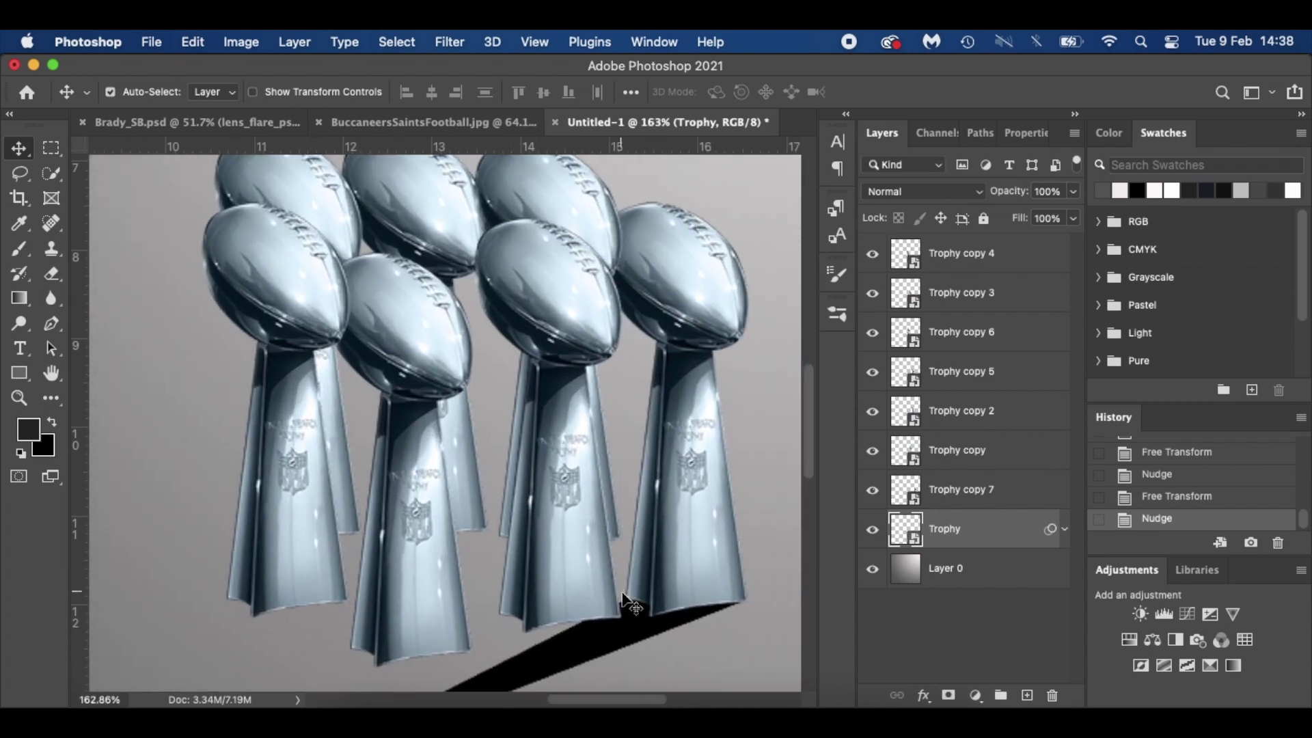
{"action": "scroll", "coordinate": [622, 594], "scroll_direction": "down", "scroll_amount": 5}
{"action": "key", "text": "super+t"}
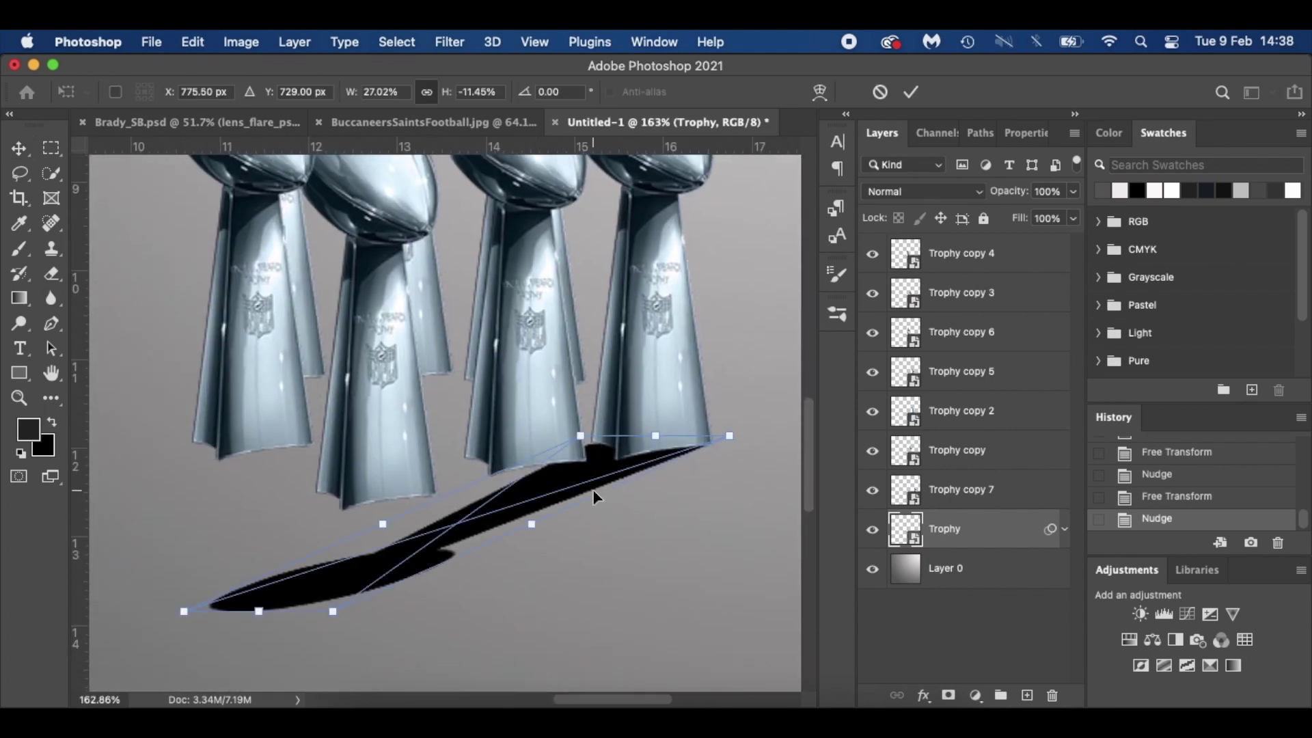
{"action": "right_click", "coordinate": [587, 472]}
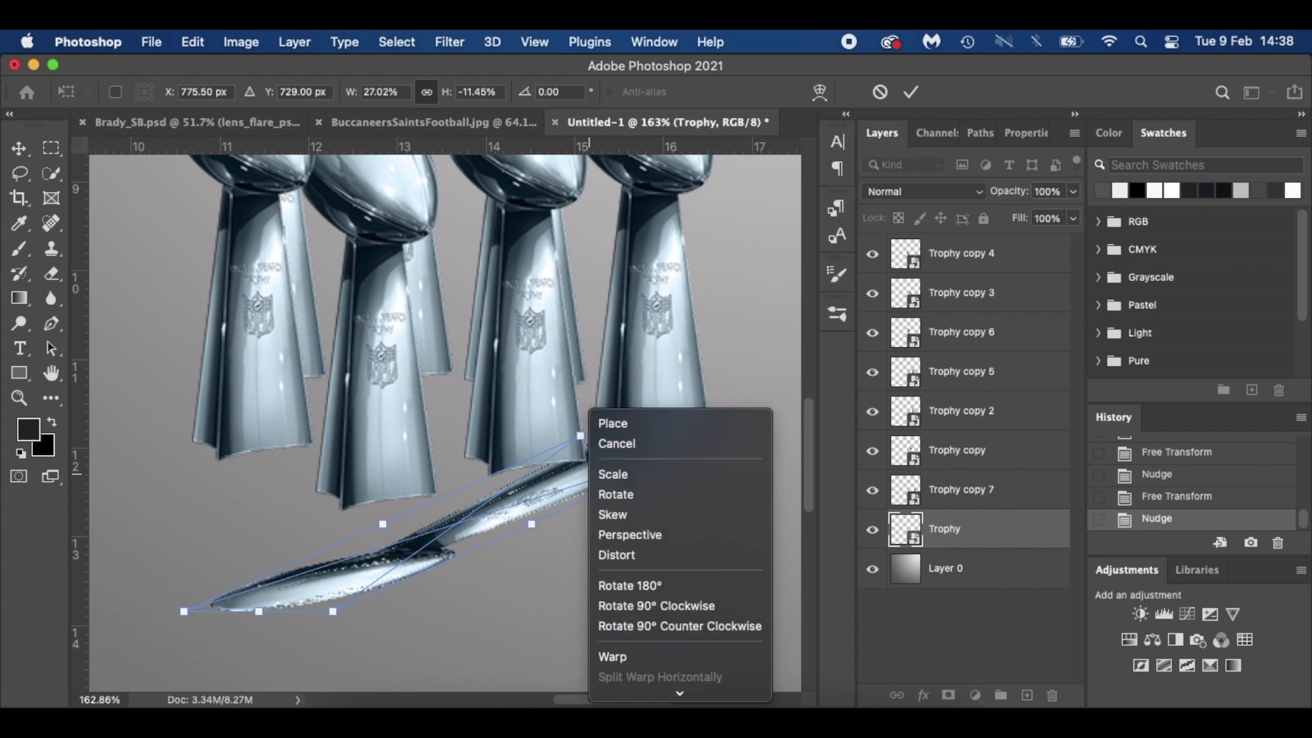
{"action": "left_click", "coordinate": [641, 592]}
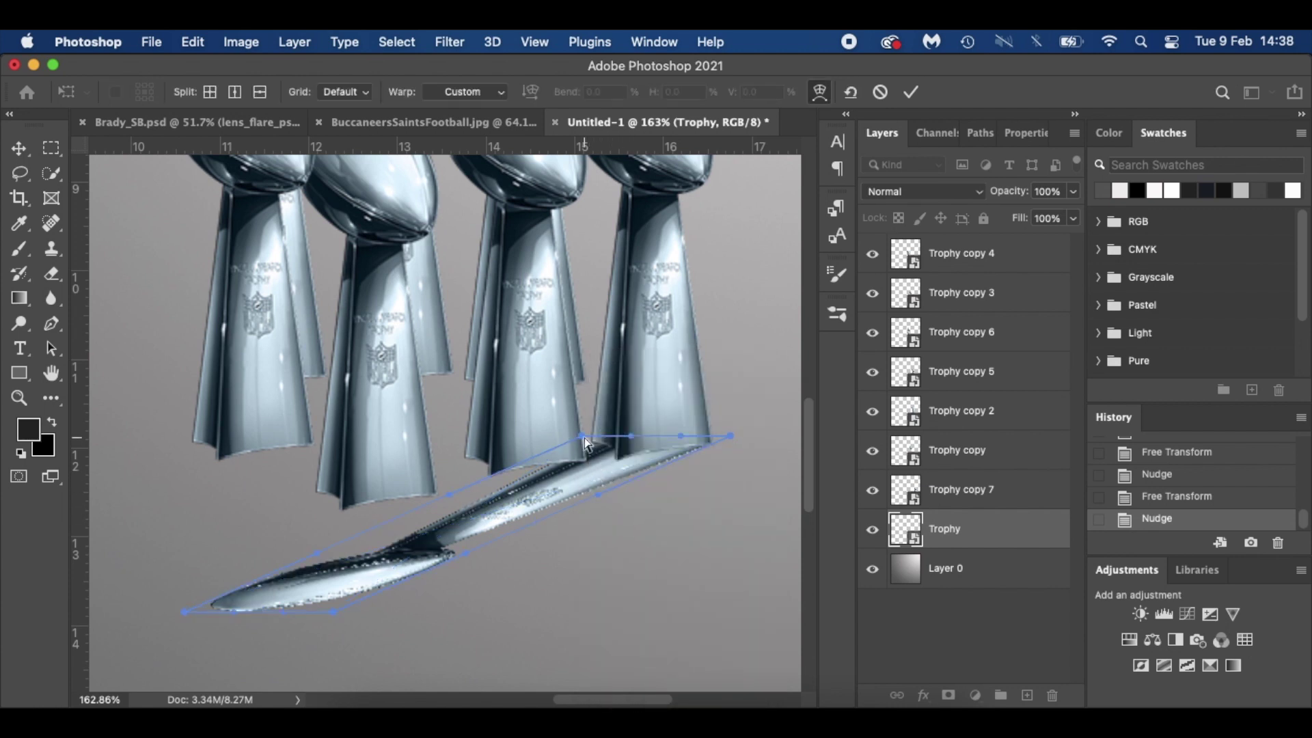
{"action": "left_click_drag", "start_coordinate": [584, 437], "coordinate": [605, 425]}
{"action": "left_click_drag", "start_coordinate": [734, 436], "coordinate": [731, 436]}
{"action": "key", "text": "Return"}
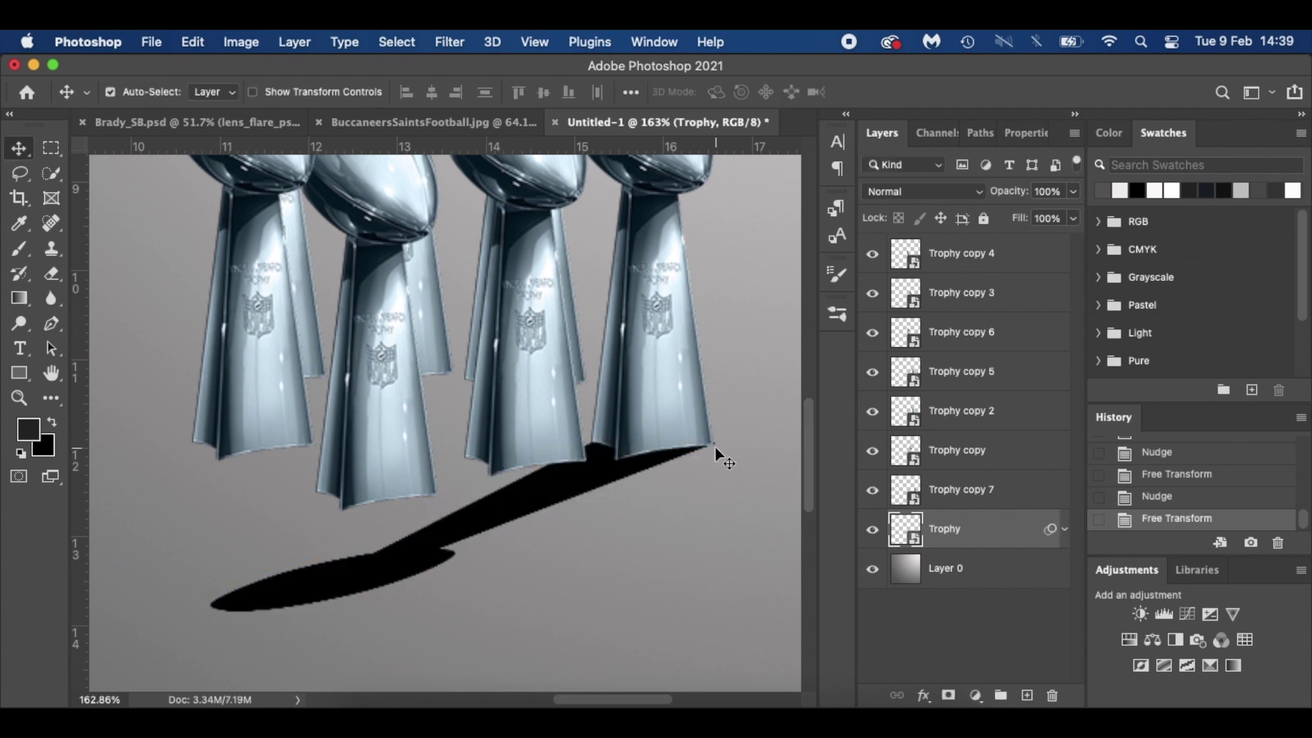
Step: Warp the shadow's upper-right corner slightly to fit the right edge of the trophy's base
{"action": "key", "text": "ctrl+t"}
{"action": "right_click", "coordinate": [672, 444]}
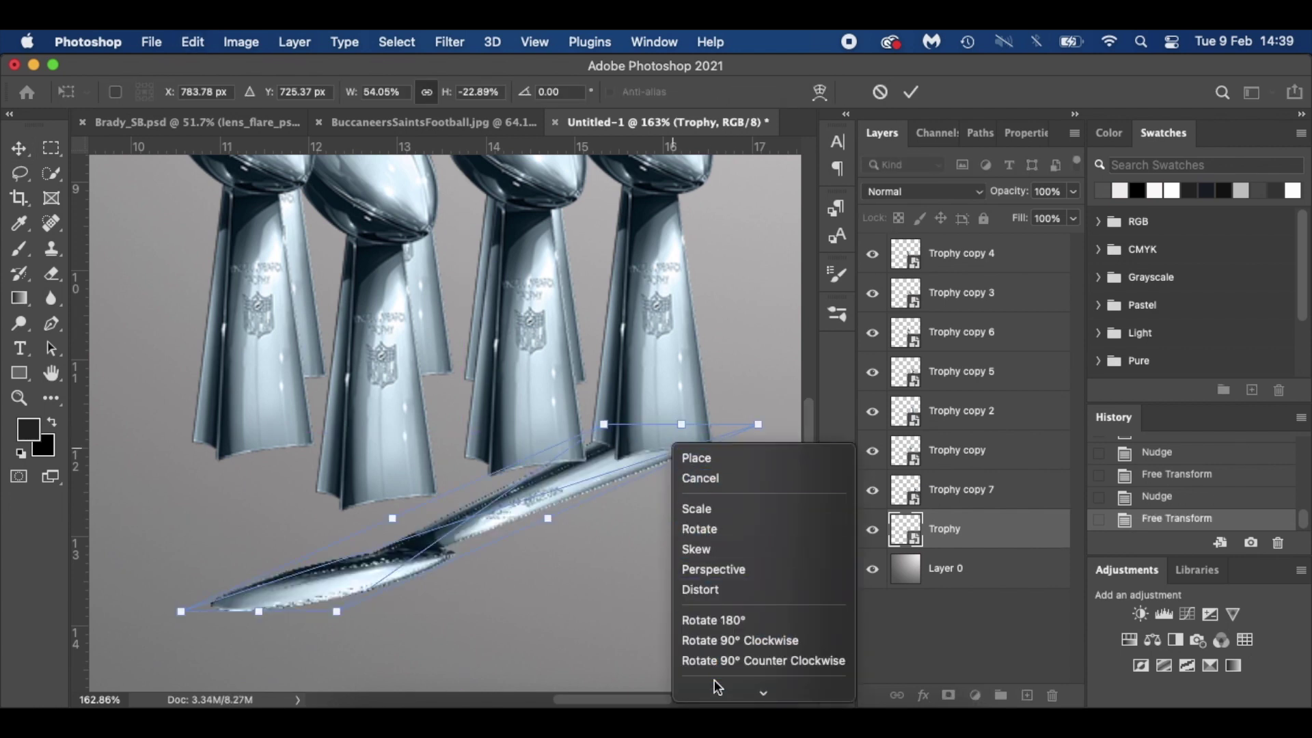
{"action": "mouse_move", "coordinate": [715, 679]}
{"action": "left_click", "coordinate": [724, 571]}
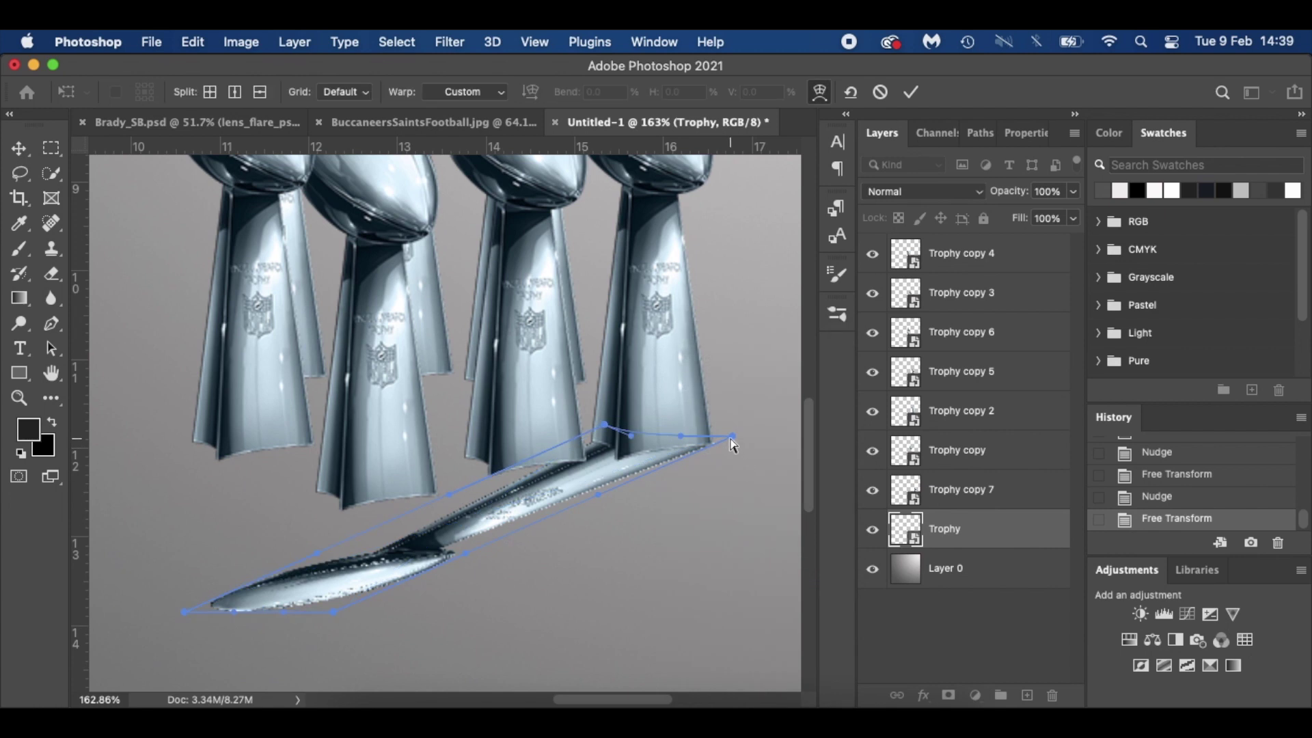
{"action": "mouse_move", "coordinate": [732, 444]}
{"action": "left_mouse_down"}
{"action": "mouse_move", "coordinate": [722, 439]}
{"action": "mouse_move", "coordinate": [735, 438]}
{"action": "left_mouse_up"}
{"action": "key", "text": "Return"}
Step: Refine the shadow with another Free Transform and nudge it up slightly against the rightmost trophy's base
{"action": "key", "text": "ctrl+t"}
{"action": "key", "text": "Return"}
{"action": "key", "text": "ctrl+t"}
{"action": "right_click", "coordinate": [632, 465]}
{"action": "left_click", "coordinate": [663, 615]}
{"action": "key", "text": "Return"}
{"action": "key", "text": "Up"}
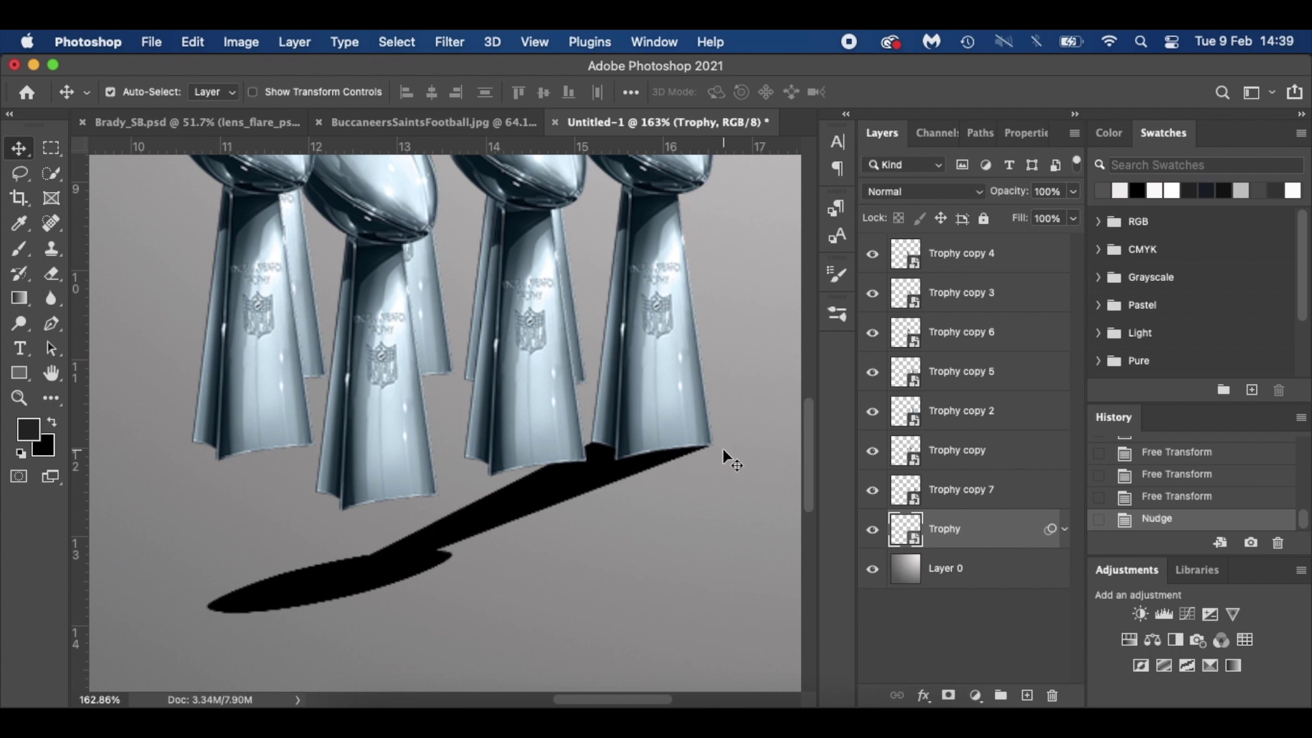
{"action": "key", "text": "ctrl+z"}
{"action": "key", "text": "ctrl+shift+z"}
{"action": "key", "text": "ctrl+0"}
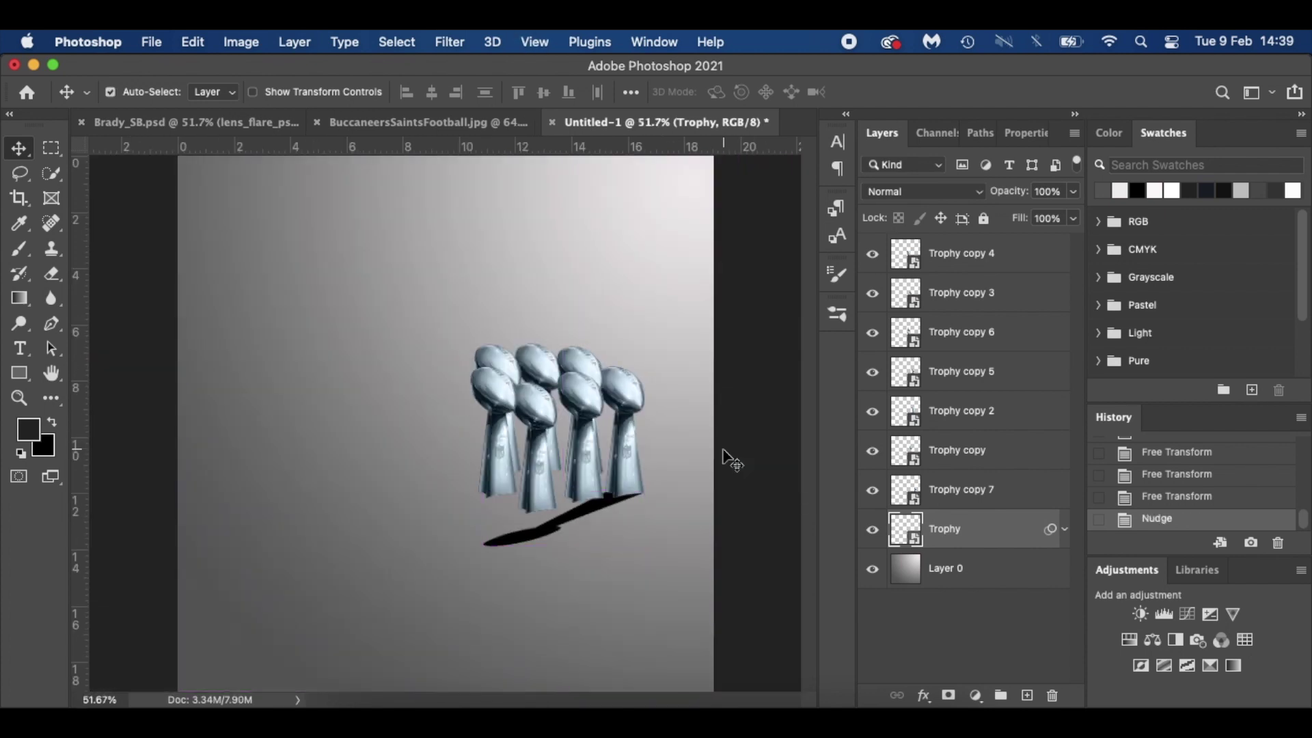
{"action": "scroll", "coordinate": [677, 531], "scroll_direction": "up", "scroll_amount": 5}
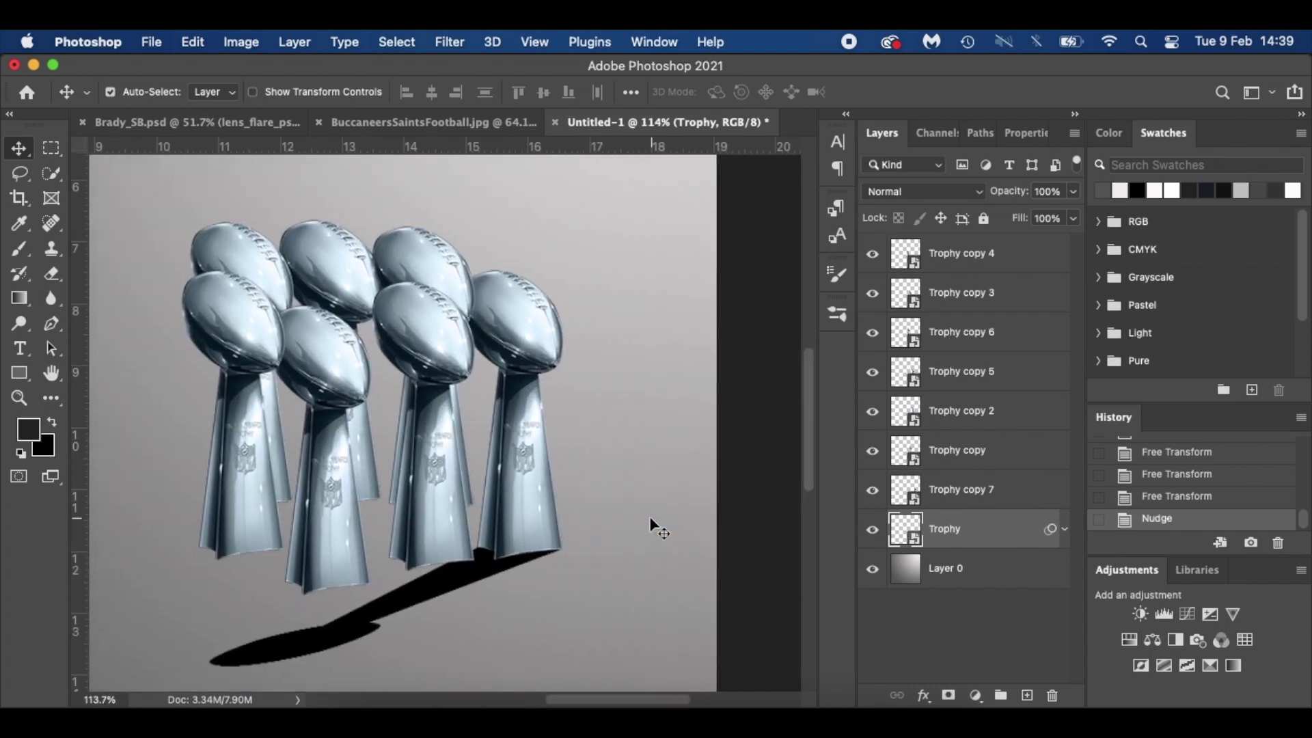
Step: Duplicate the trophy shadow layer and place the copy at the base of the rearmost trophy on the right
{"action": "scroll", "coordinate": [562, 566], "scroll_direction": "up", "scroll_amount": 4}
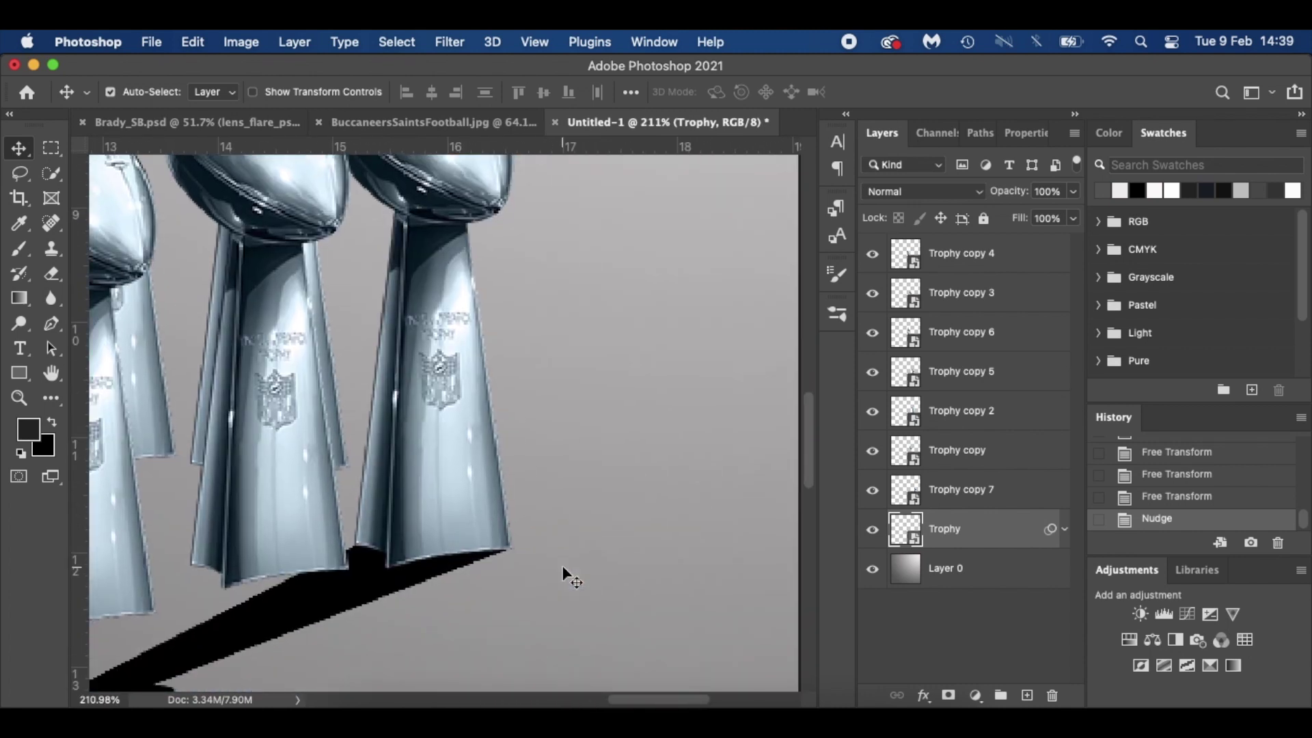
{"action": "scroll", "coordinate": [562, 567], "scroll_direction": "down", "scroll_amount": 5}
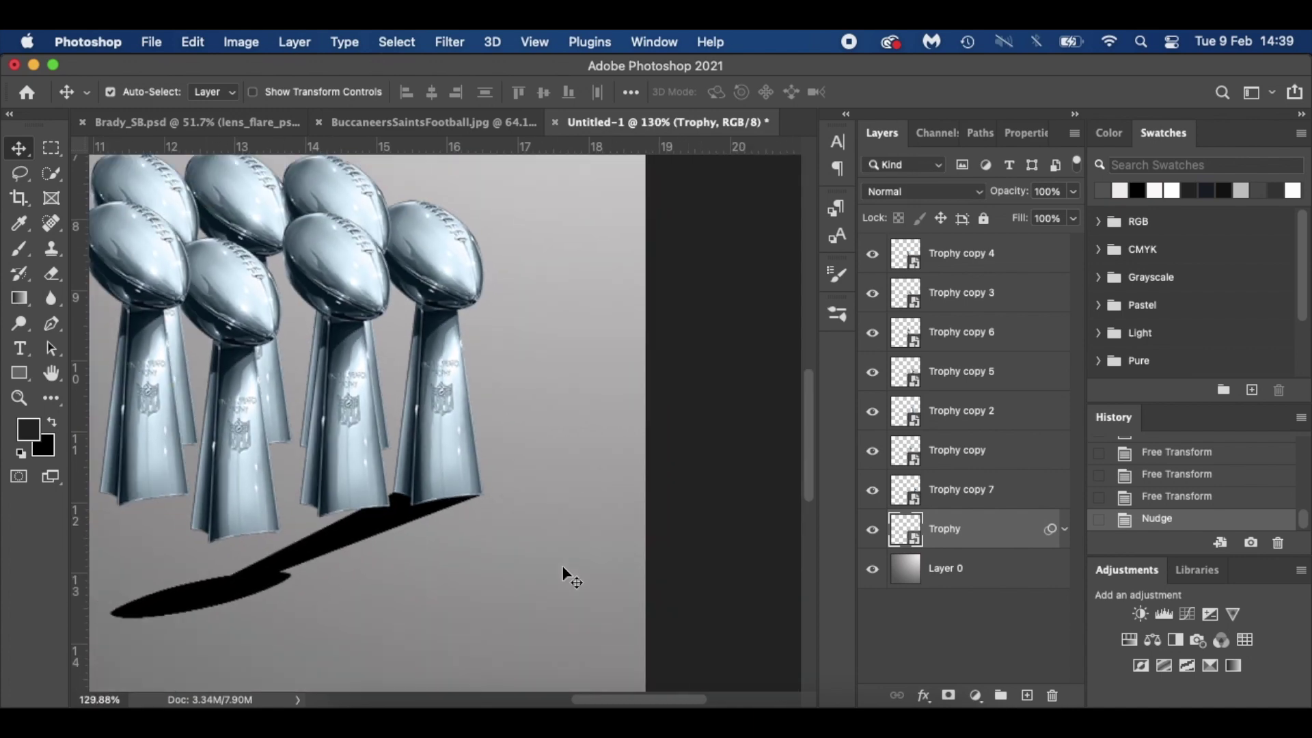
{"action": "scroll", "coordinate": [562, 567], "scroll_direction": "down", "scroll_amount": 3}
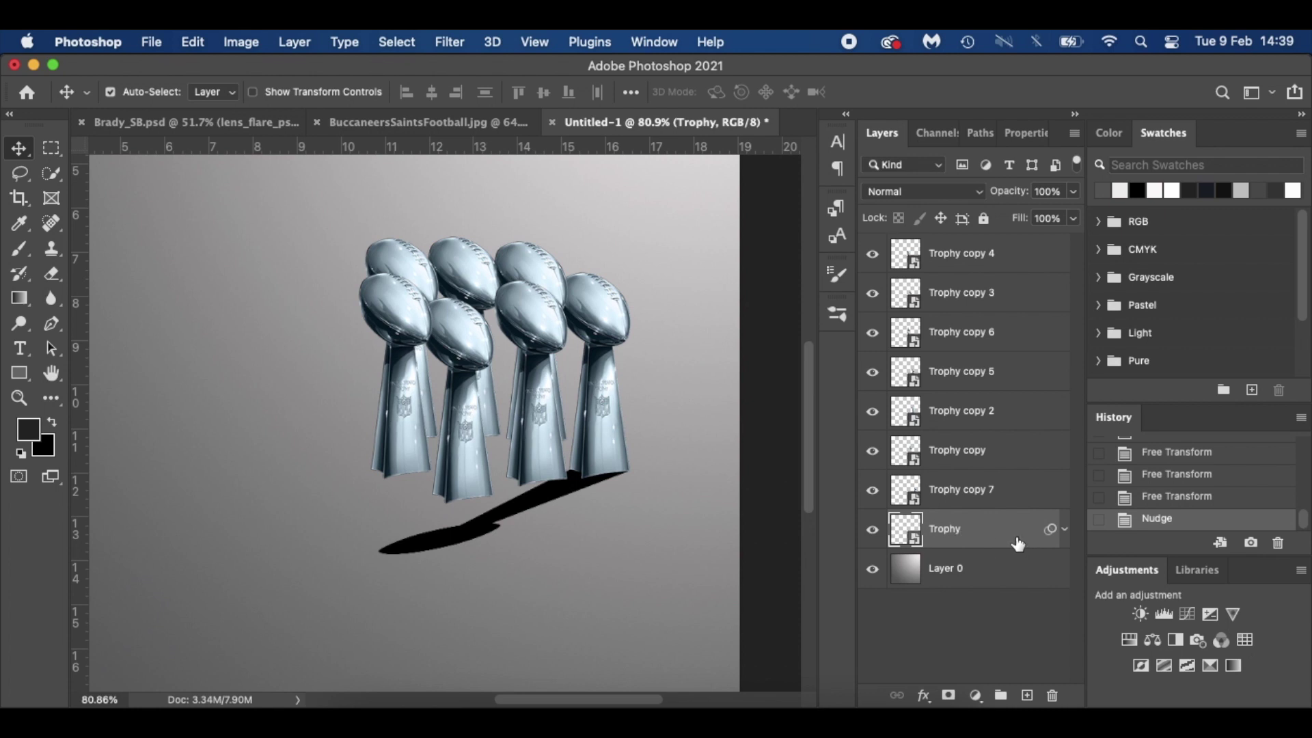
{"action": "key", "text": "super+j"}
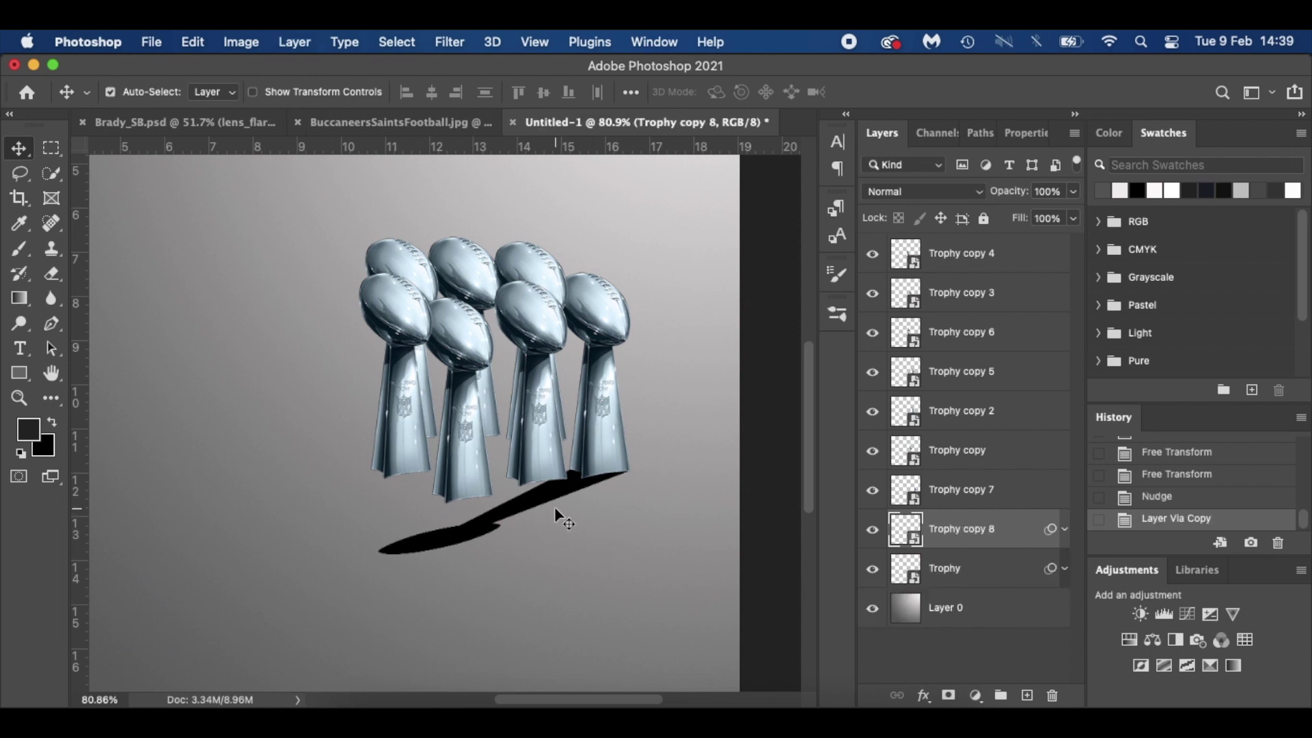
{"action": "left_click_drag", "start_coordinate": [509, 509], "coordinate": [478, 468]}
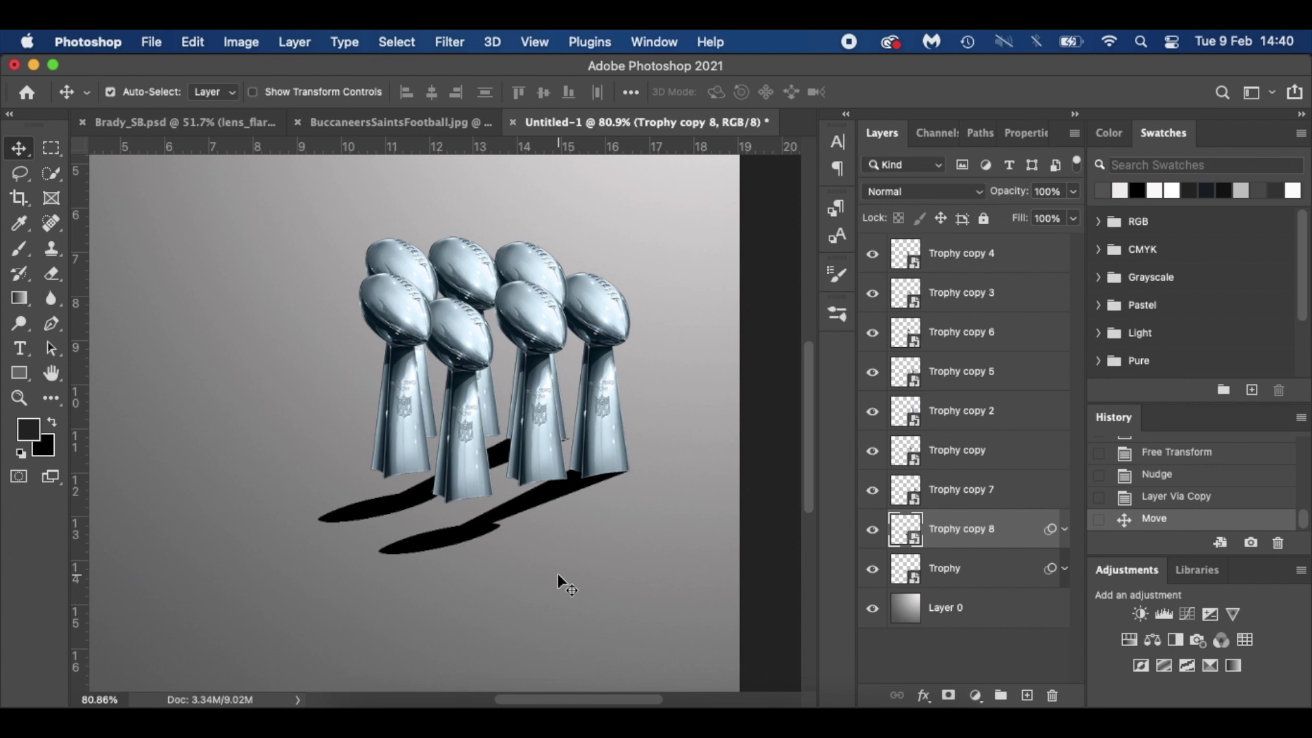
Step: Make two more shadow copies and position them at the bases of the rear middle and rear left trophies
{"action": "key", "text": "super+j"}
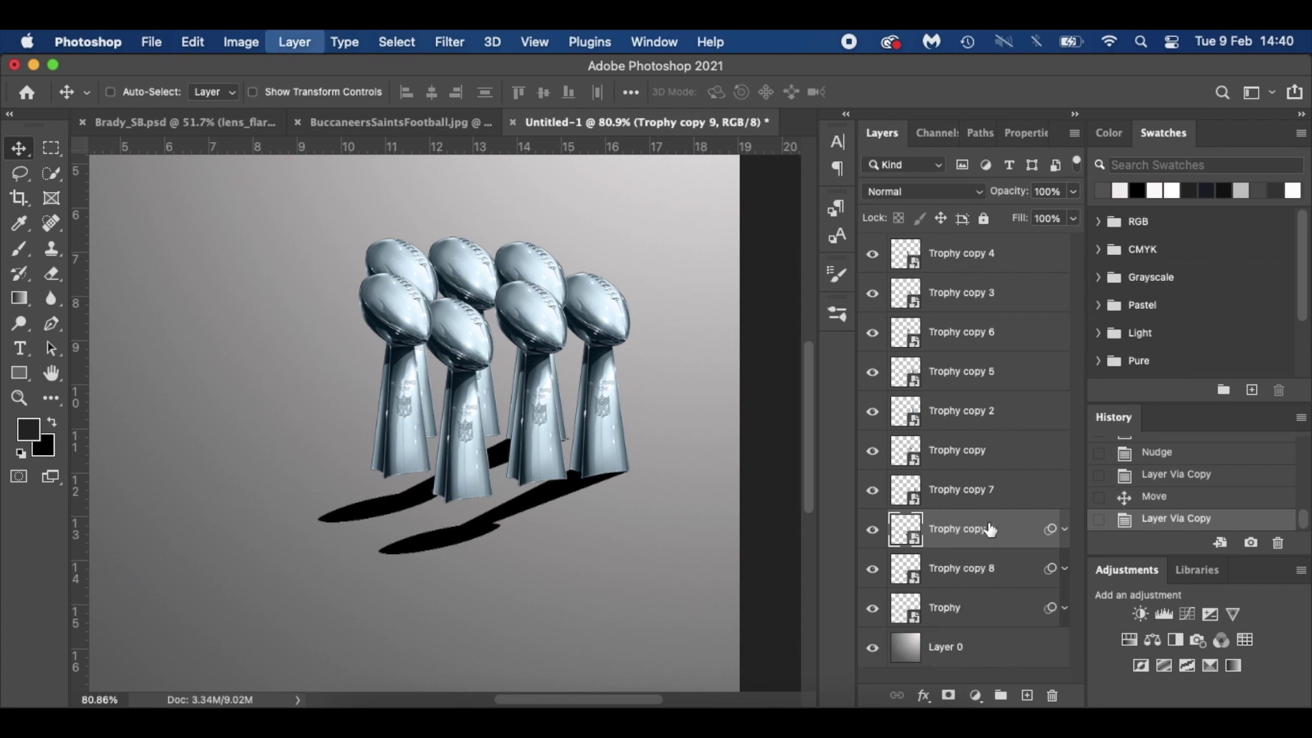
{"action": "left_click_drag", "start_coordinate": [406, 502], "coordinate": [344, 493]}
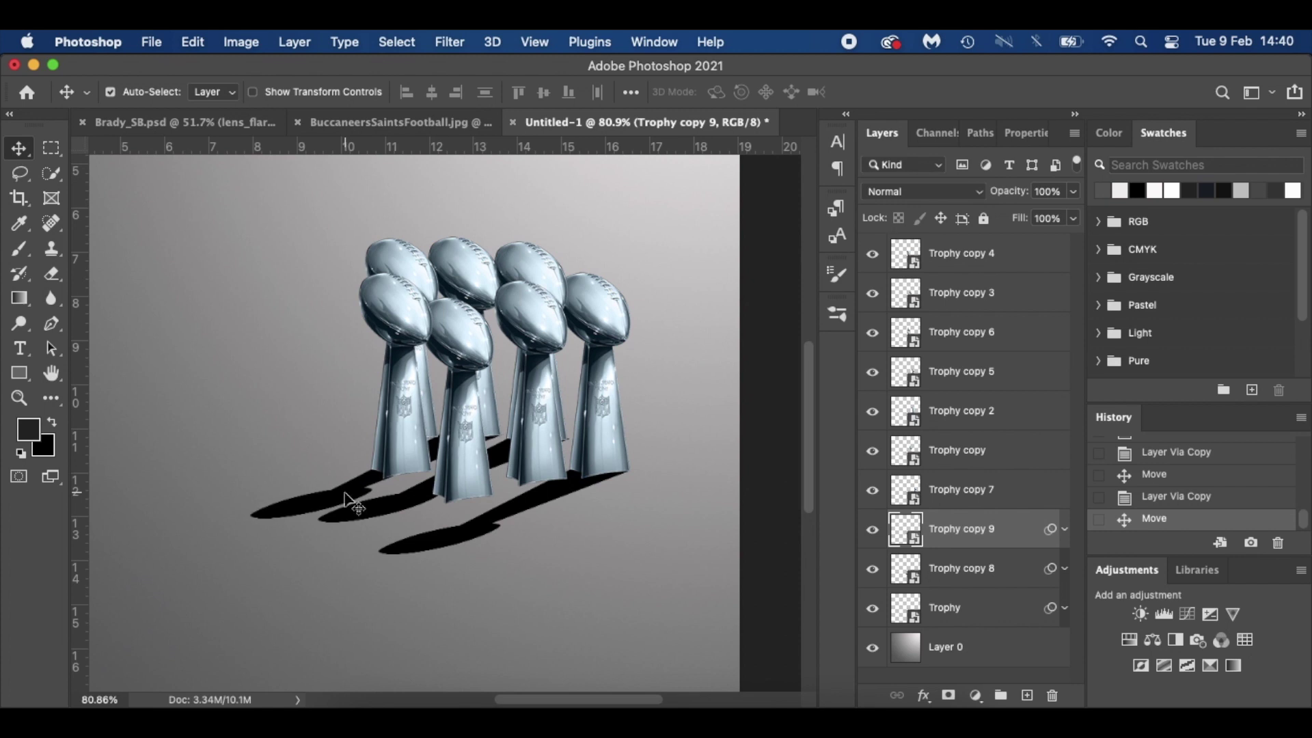
{"action": "key", "text": "super+j"}
{"action": "left_click_drag", "start_coordinate": [369, 481], "coordinate": [319, 513]}
Step: Duplicate the shadow for the three remaining front trophies, aligning each copy with its trophy's base
{"action": "key", "text": "super+j"}
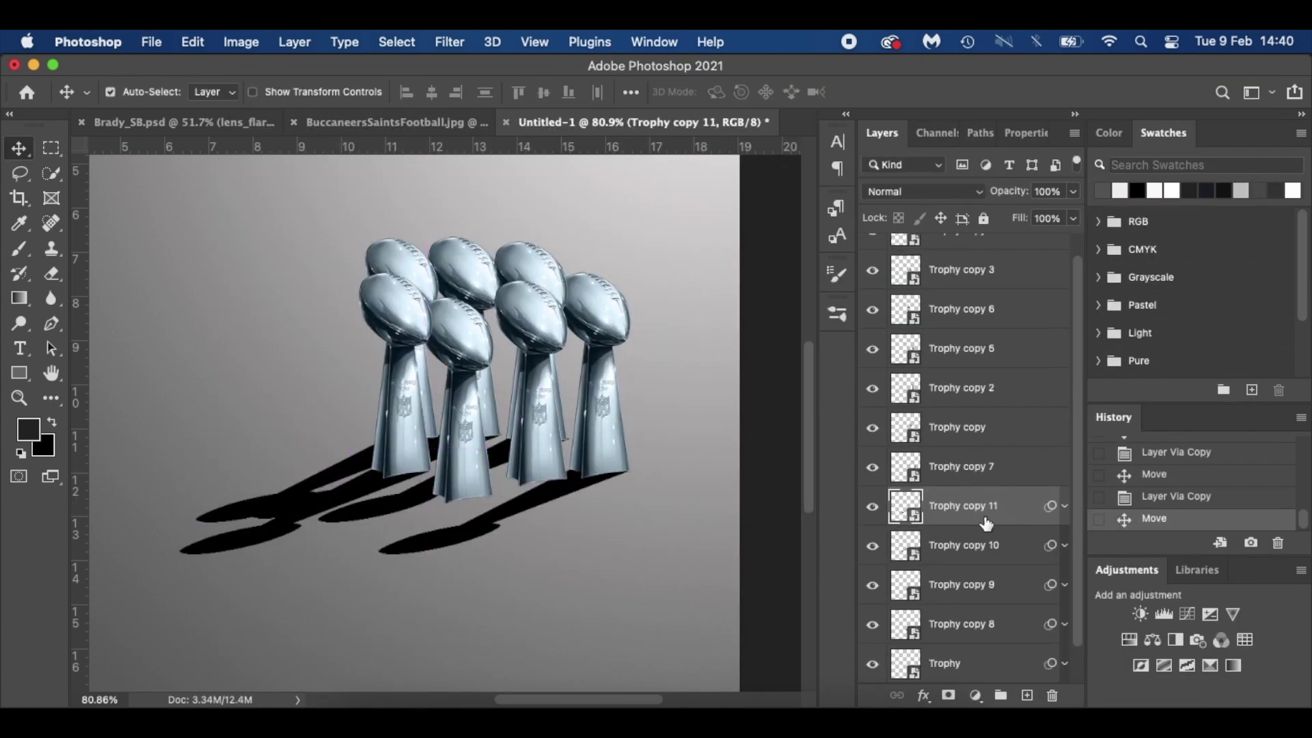
{"action": "key", "text": "super+j"}
{"action": "left_click_drag", "start_coordinate": [382, 543], "coordinate": [469, 568]}
{"action": "key", "text": "super+j"}
{"action": "key", "text": "Down"}
{"action": "key", "text": "Down"}
{"action": "key", "text": "Down"}
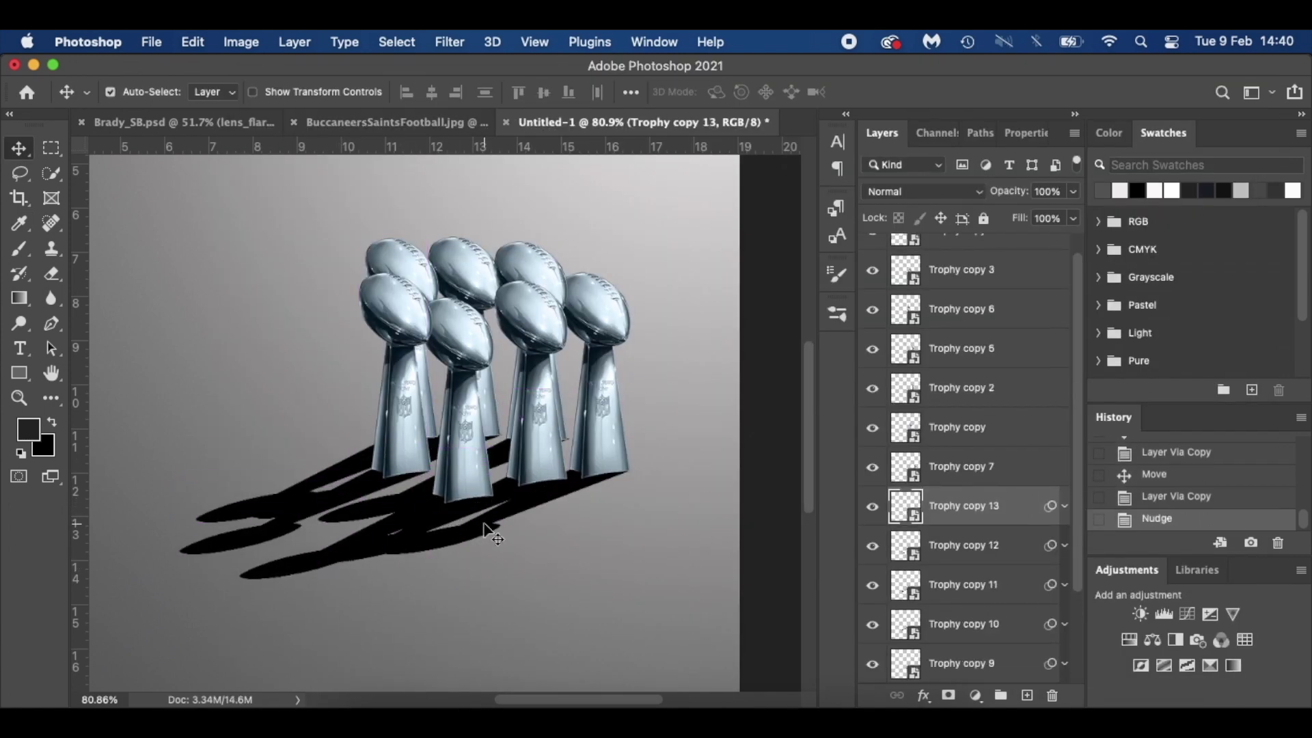
Step: Group all seven shadow layers, from Trophy copy 13 down to Trophy, and name the group "Shadow"
{"action": "key", "text": "super+0"}
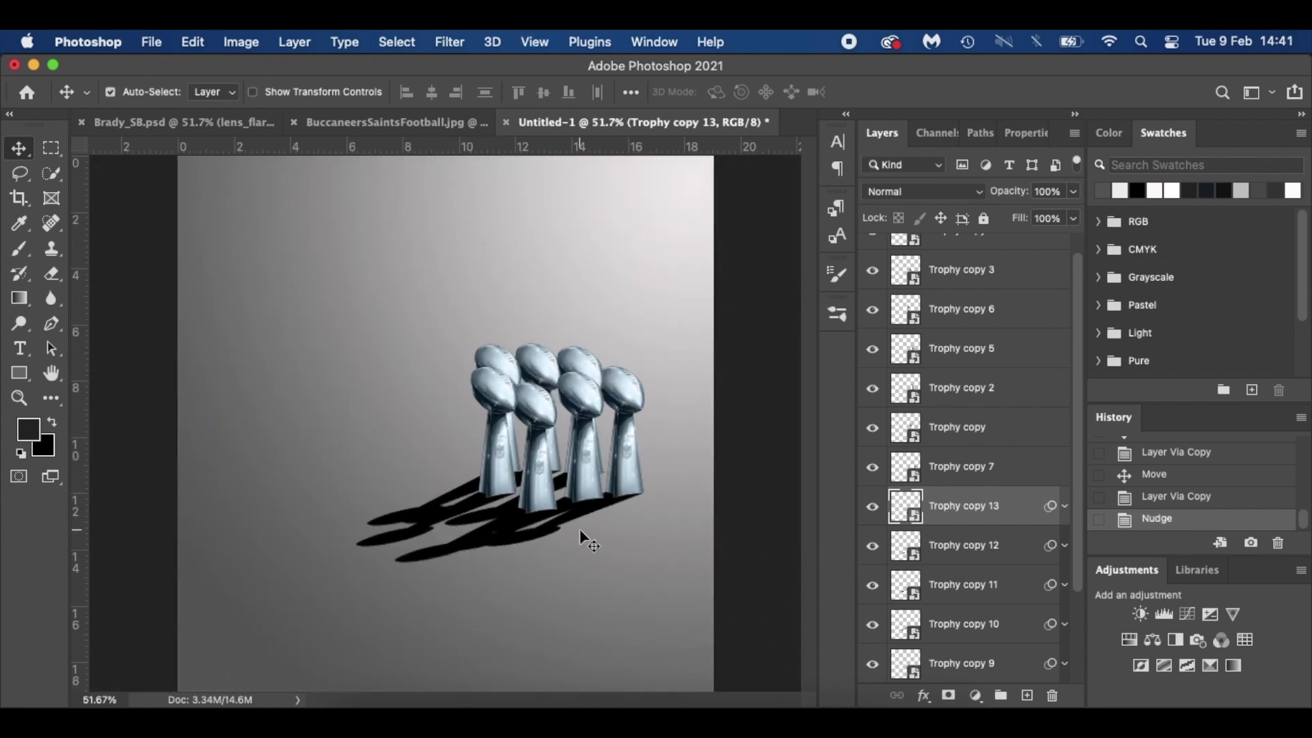
{"action": "scroll", "coordinate": [580, 529], "scroll_direction": "up", "scroll_amount": 2}
{"action": "scroll", "coordinate": [580, 529], "scroll_direction": "down", "scroll_amount": 3}
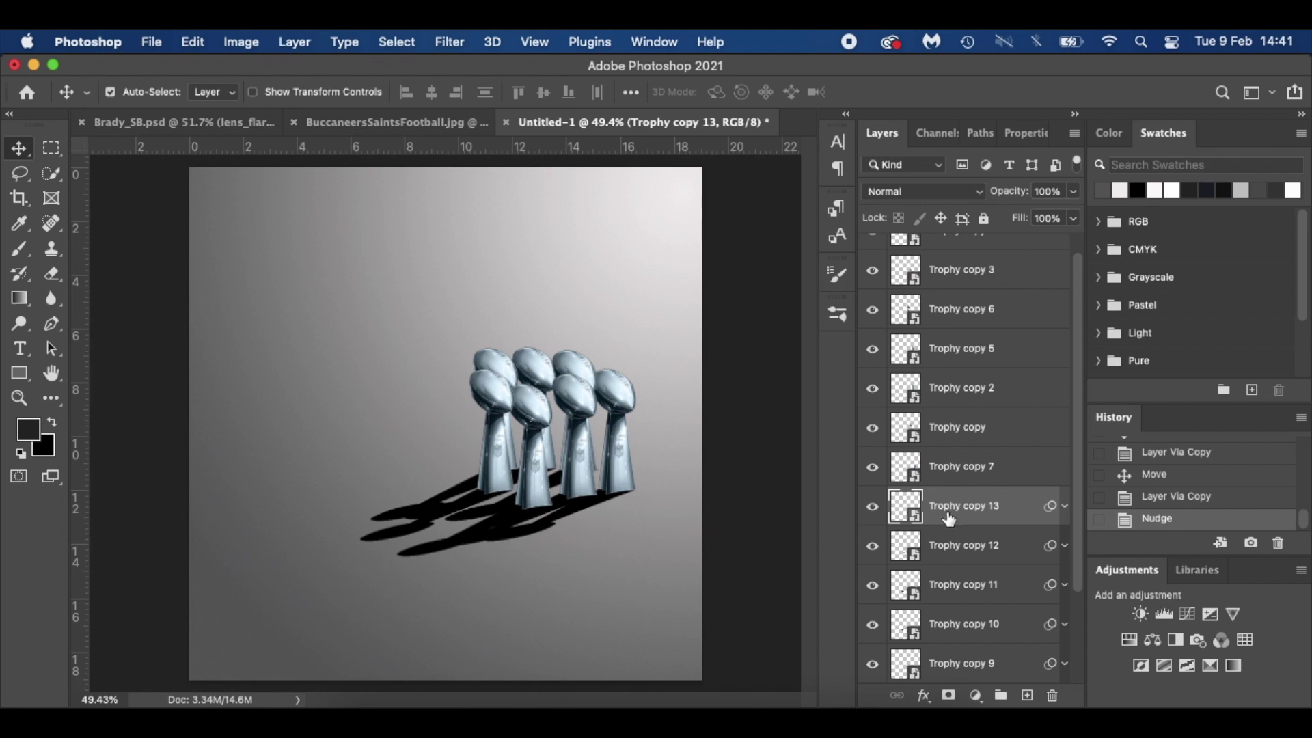
{"action": "scroll", "coordinate": [1035, 517], "scroll_direction": "down", "scroll_amount": 3}
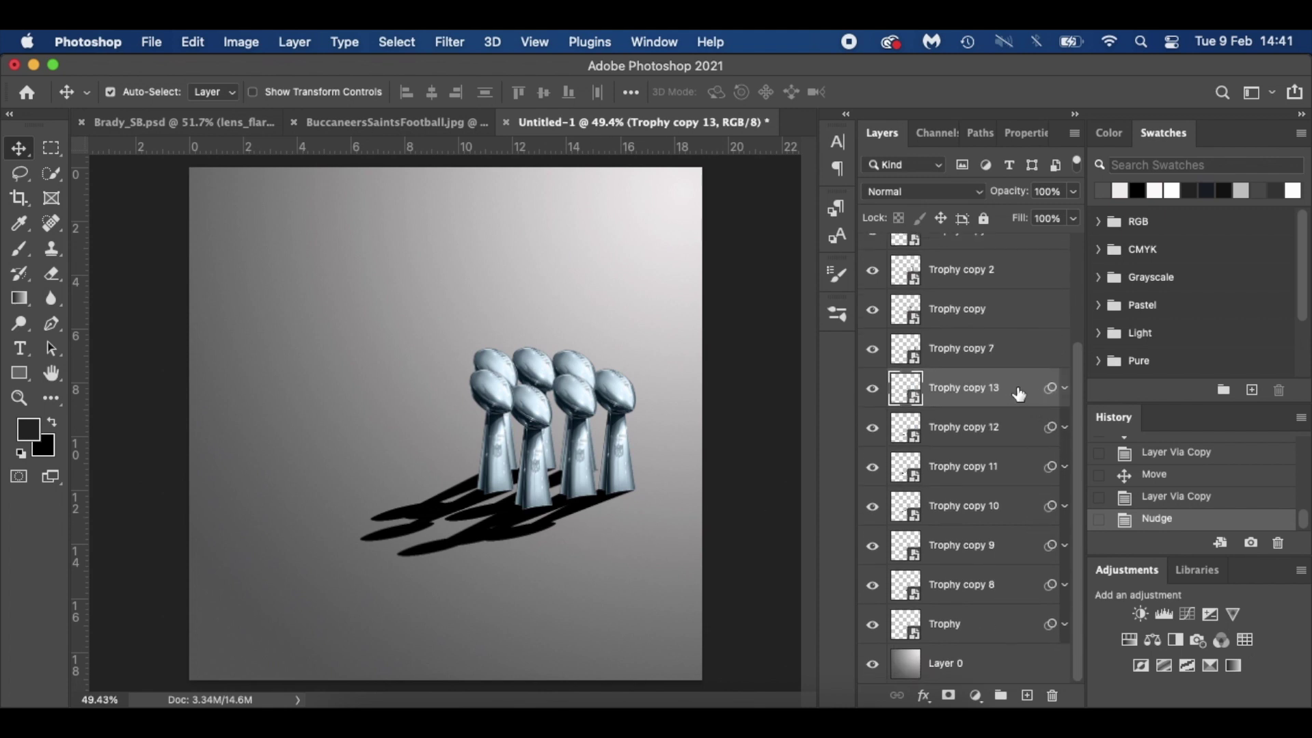
{"action": "left_click", "coordinate": [1008, 630], "text": "shift"}
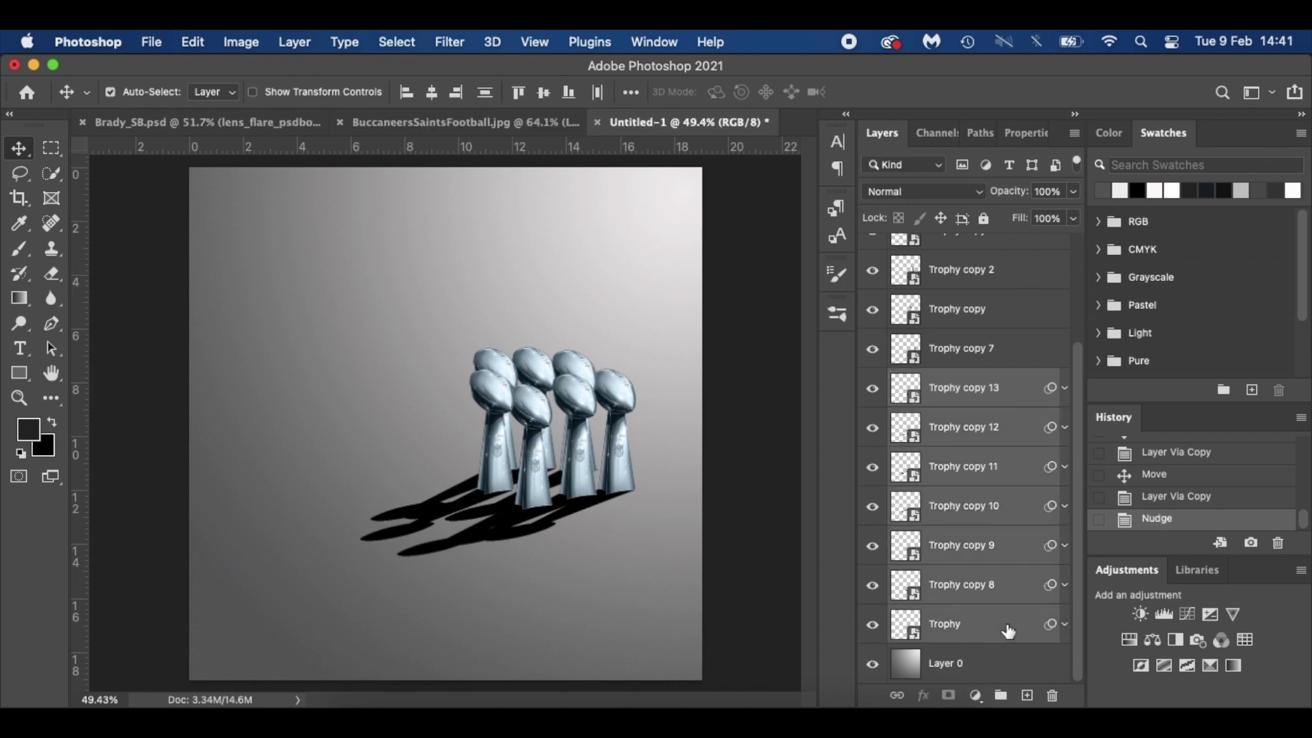
{"action": "key", "text": "super+g"}
{"action": "double_click", "coordinate": [947, 520]}
{"action": "type", "text": "Shadow"}
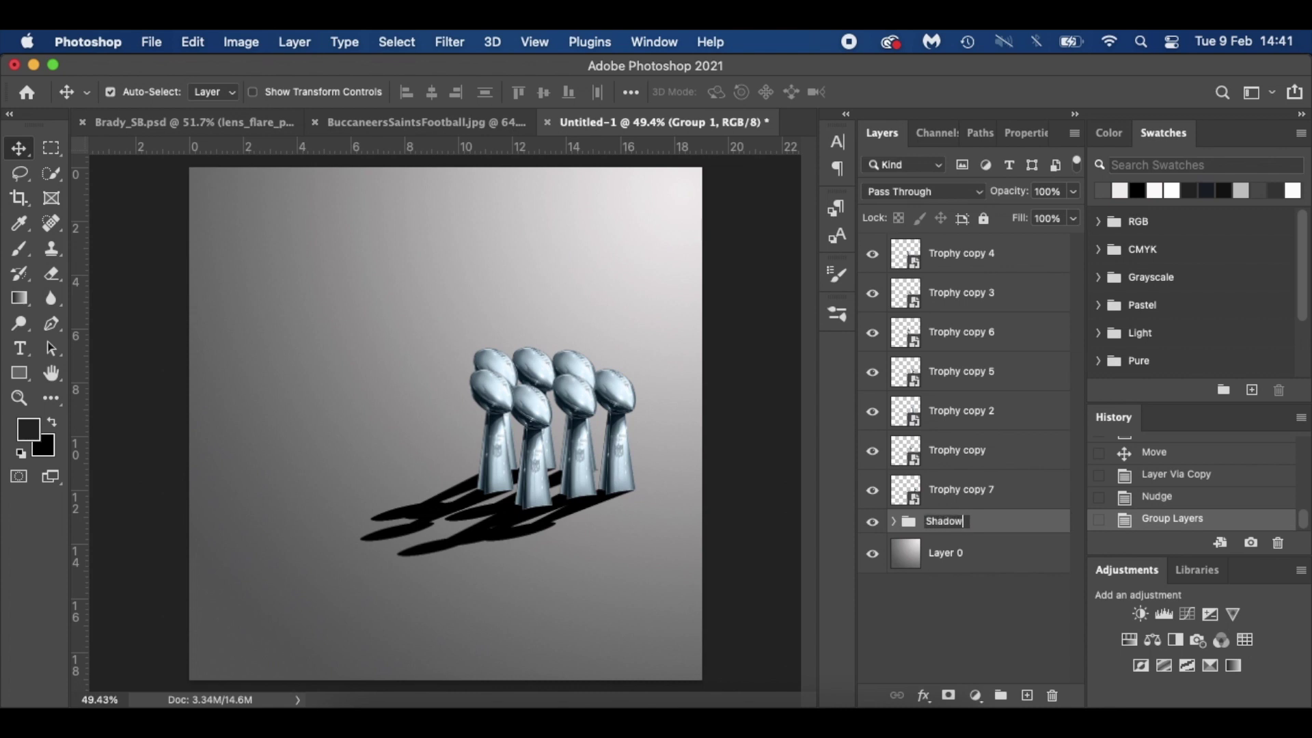
{"action": "key", "text": "Return"}
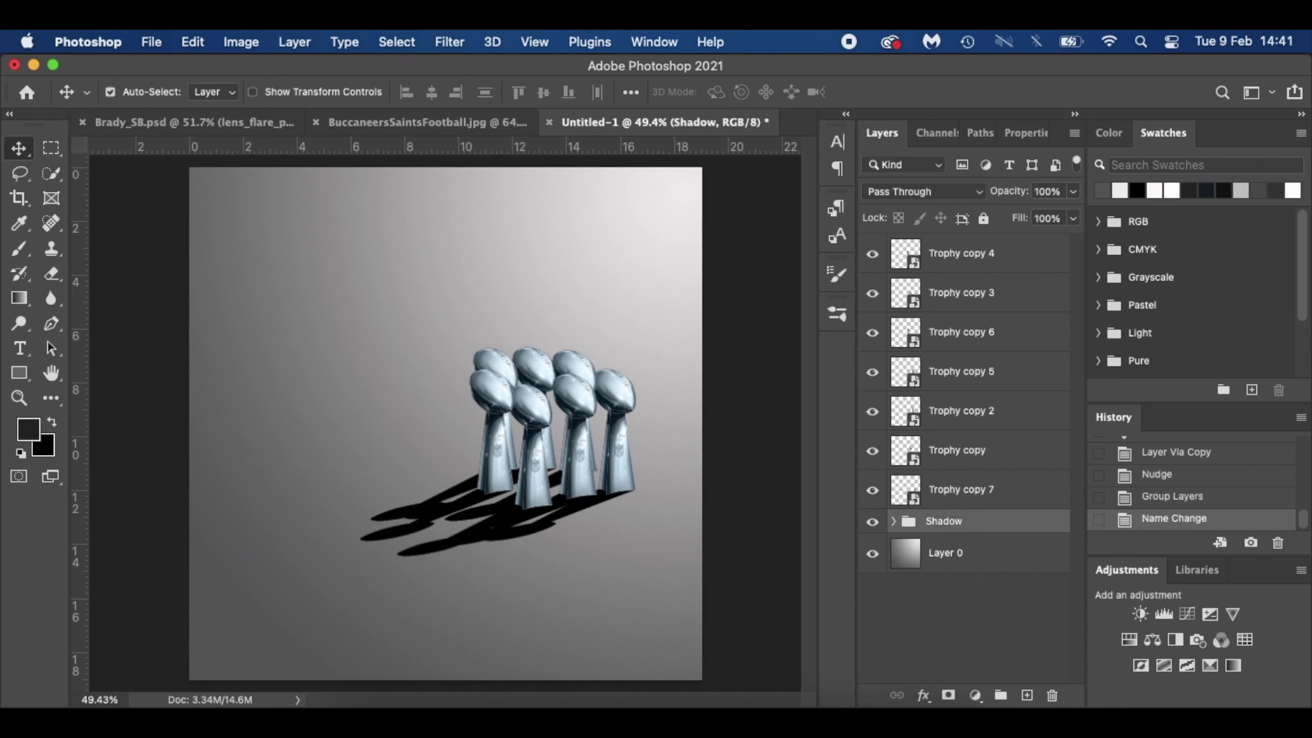
Step: Convert the Shadow group to a smart object and rename it "Trophy Shadow"
{"action": "right_click", "coordinate": [989, 524]}
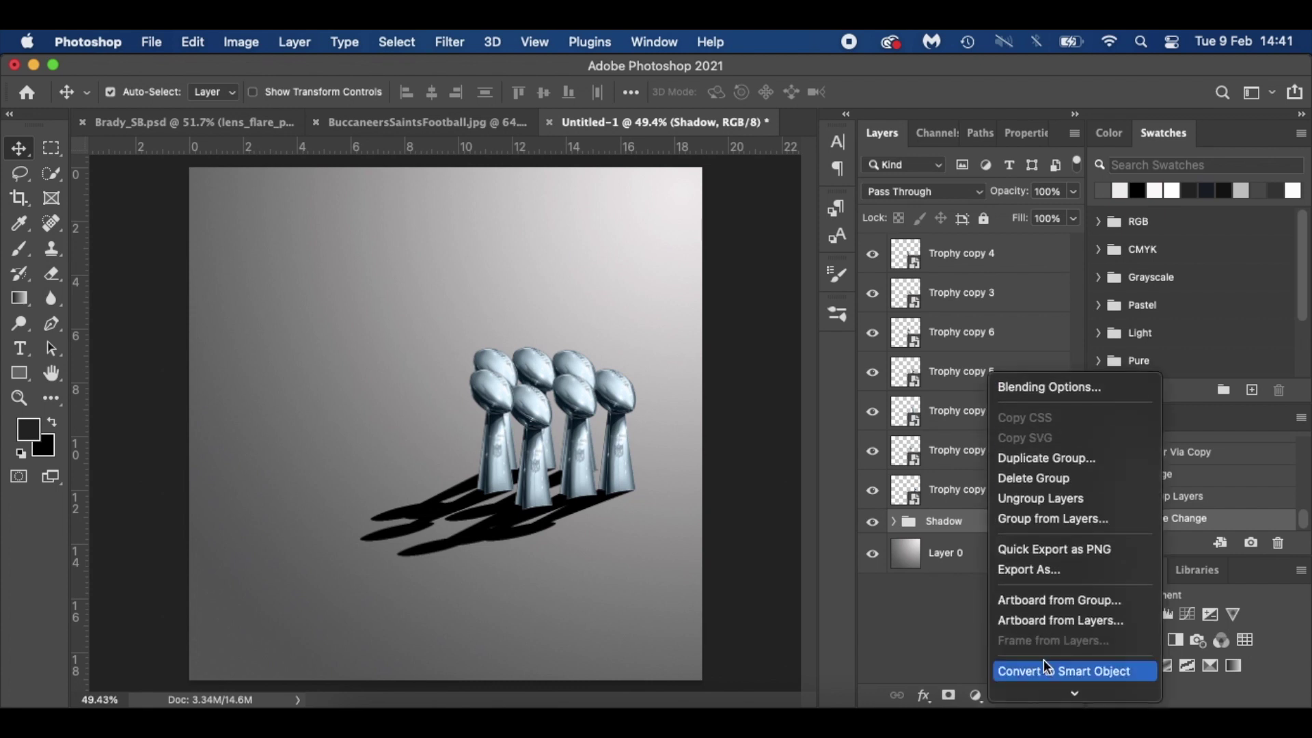
{"action": "left_click", "coordinate": [1049, 675]}
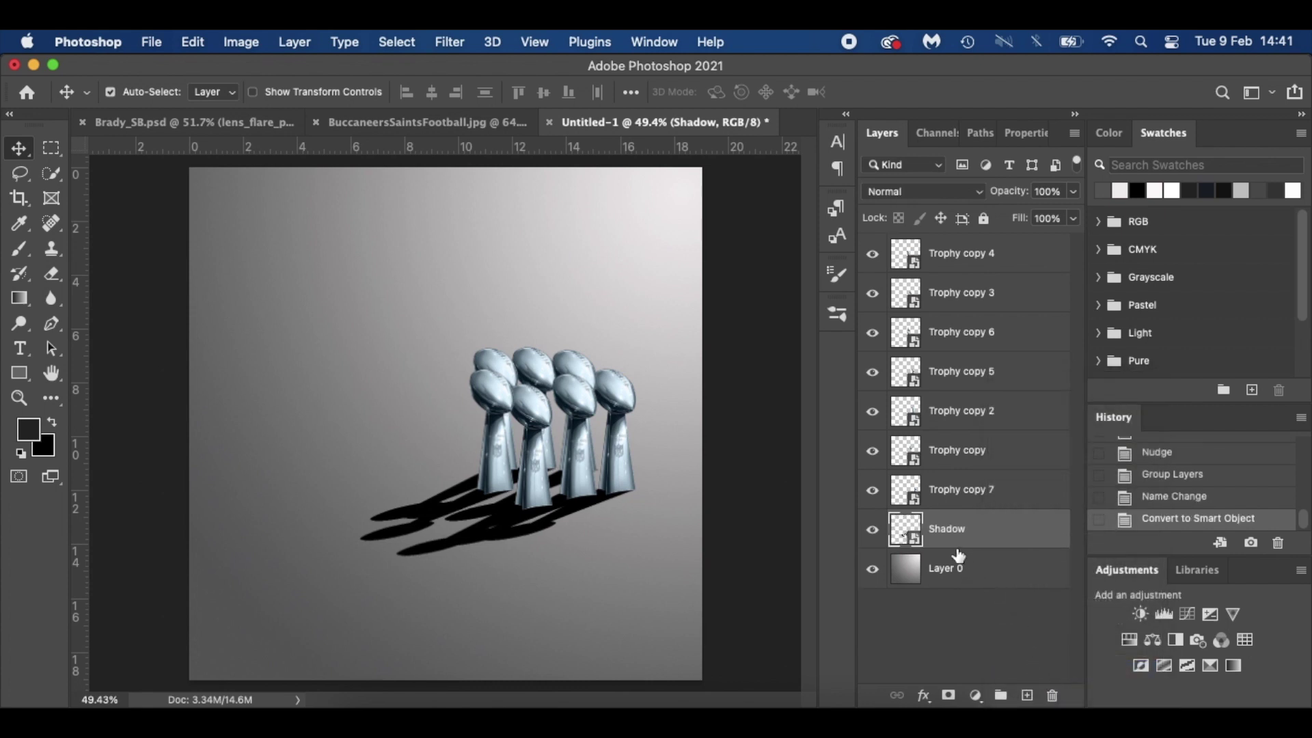
{"action": "double_click", "coordinate": [946, 528]}
{"action": "type", "text": "Trophy"}
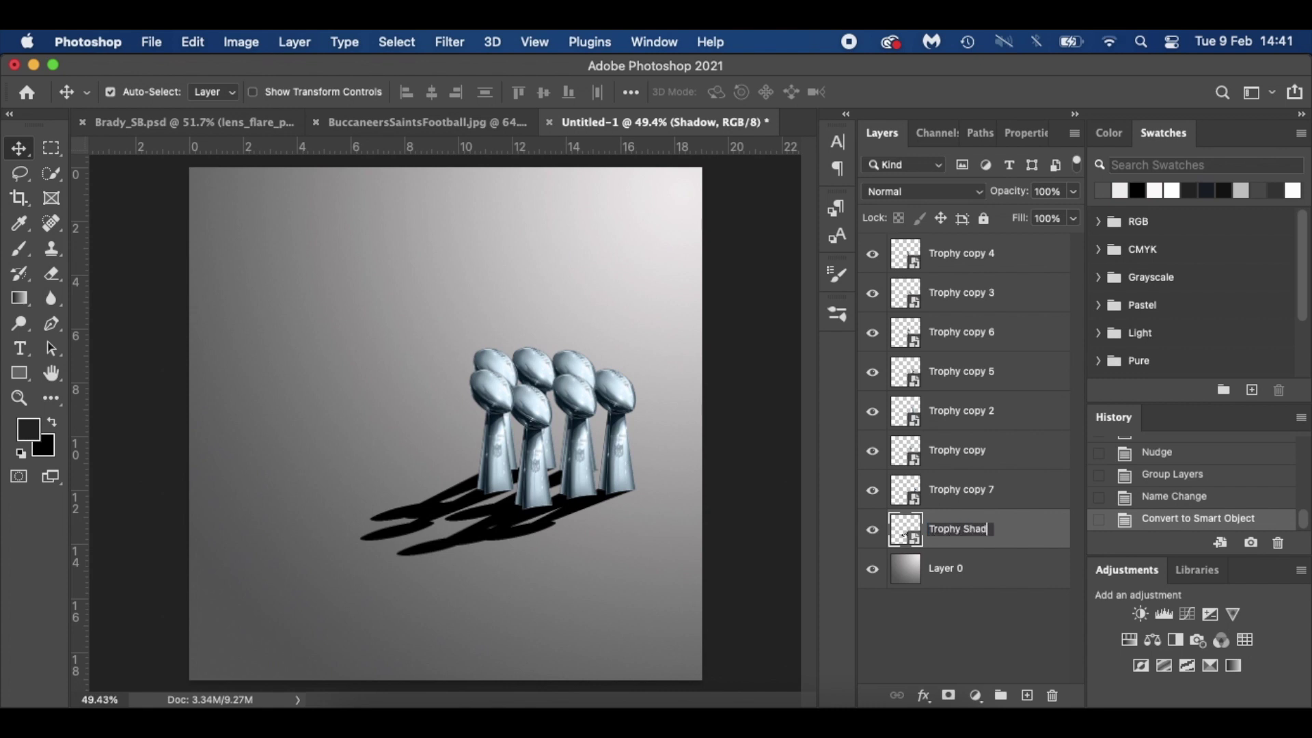
{"action": "key", "text": "Return"}
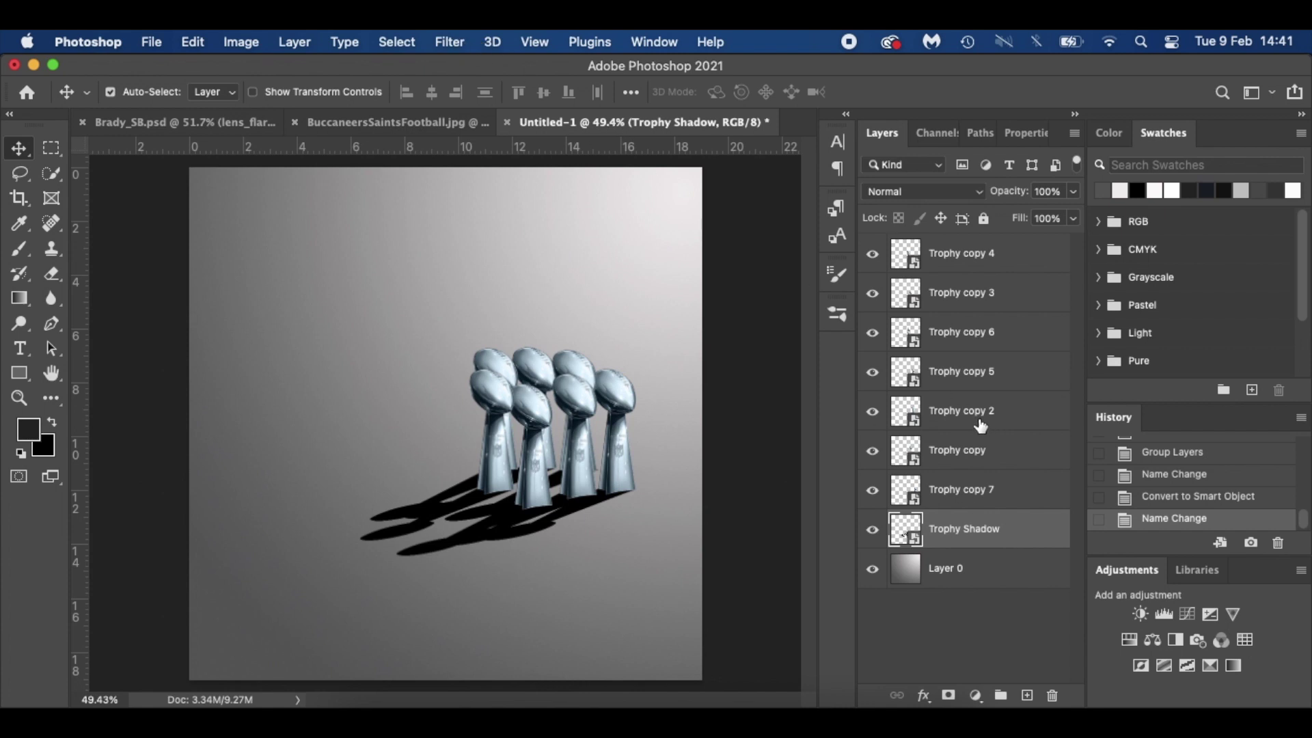
{"action": "left_click", "coordinate": [466, 48]}
{"action": "left_click", "coordinate": [468, 66]}
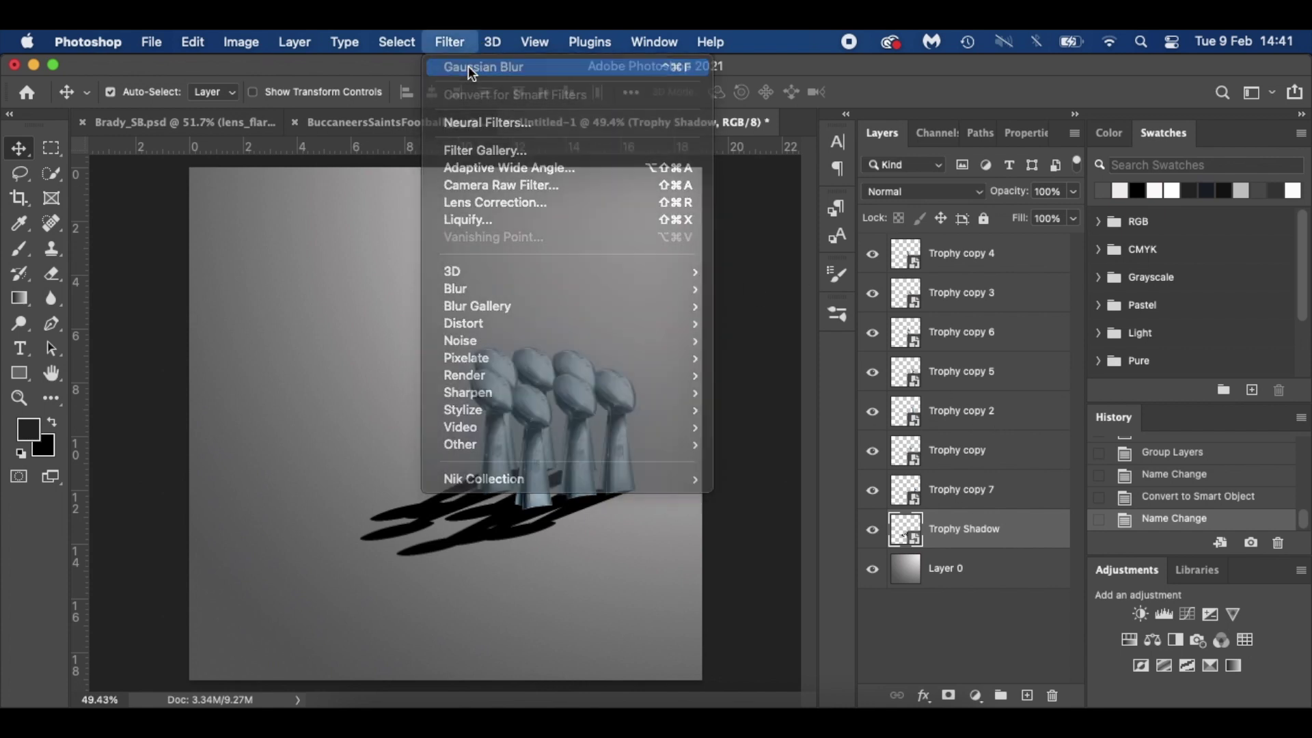
{"action": "left_click", "coordinate": [987, 250]}
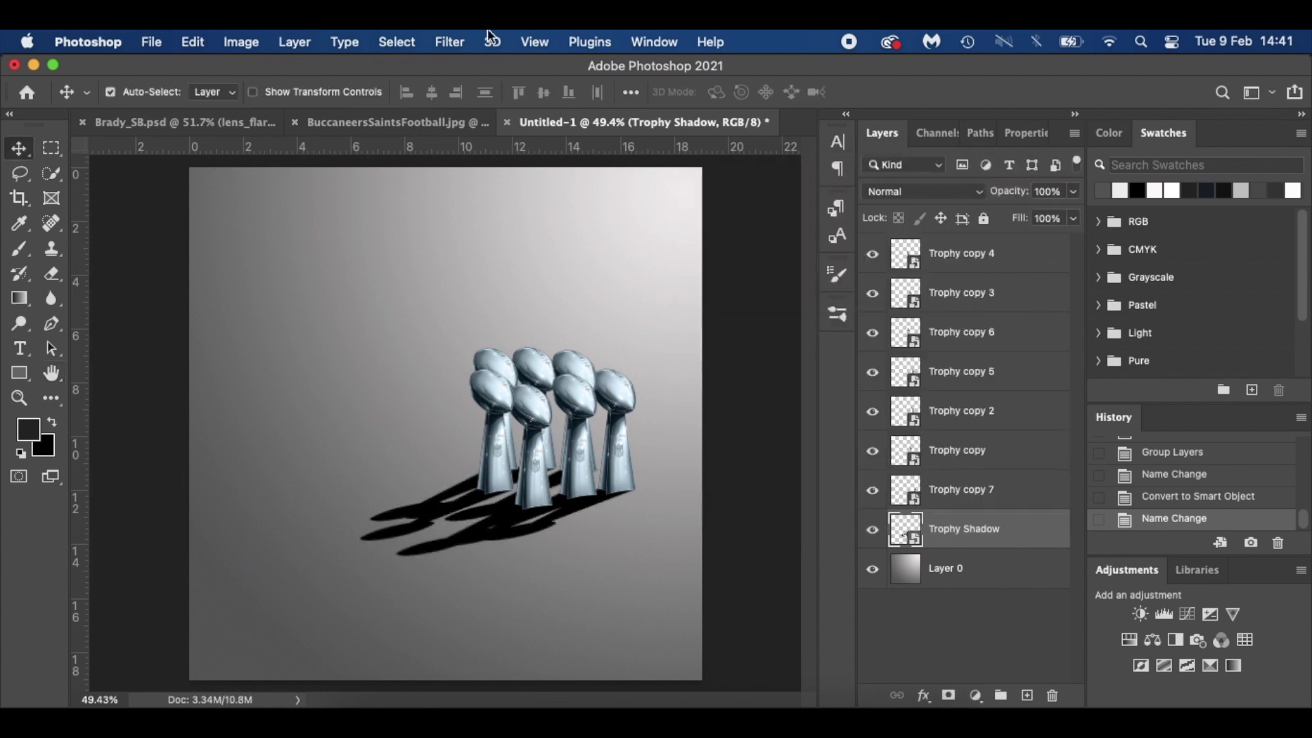
Step: Apply a Gaussian Blur with a 2.0 pixel radius to the Trophy Shadow layer
{"action": "left_click", "coordinate": [451, 41]}
{"action": "mouse_move", "coordinate": [471, 290]}
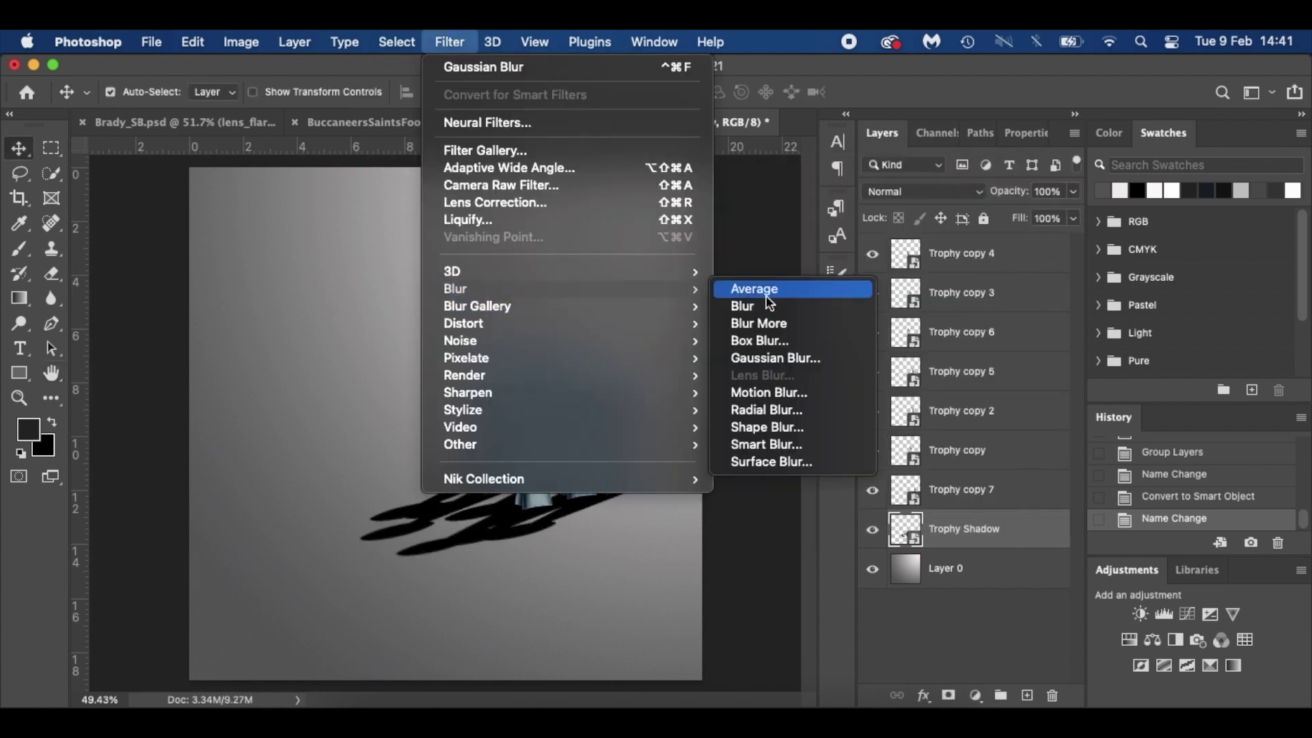
{"action": "left_click", "coordinate": [786, 359]}
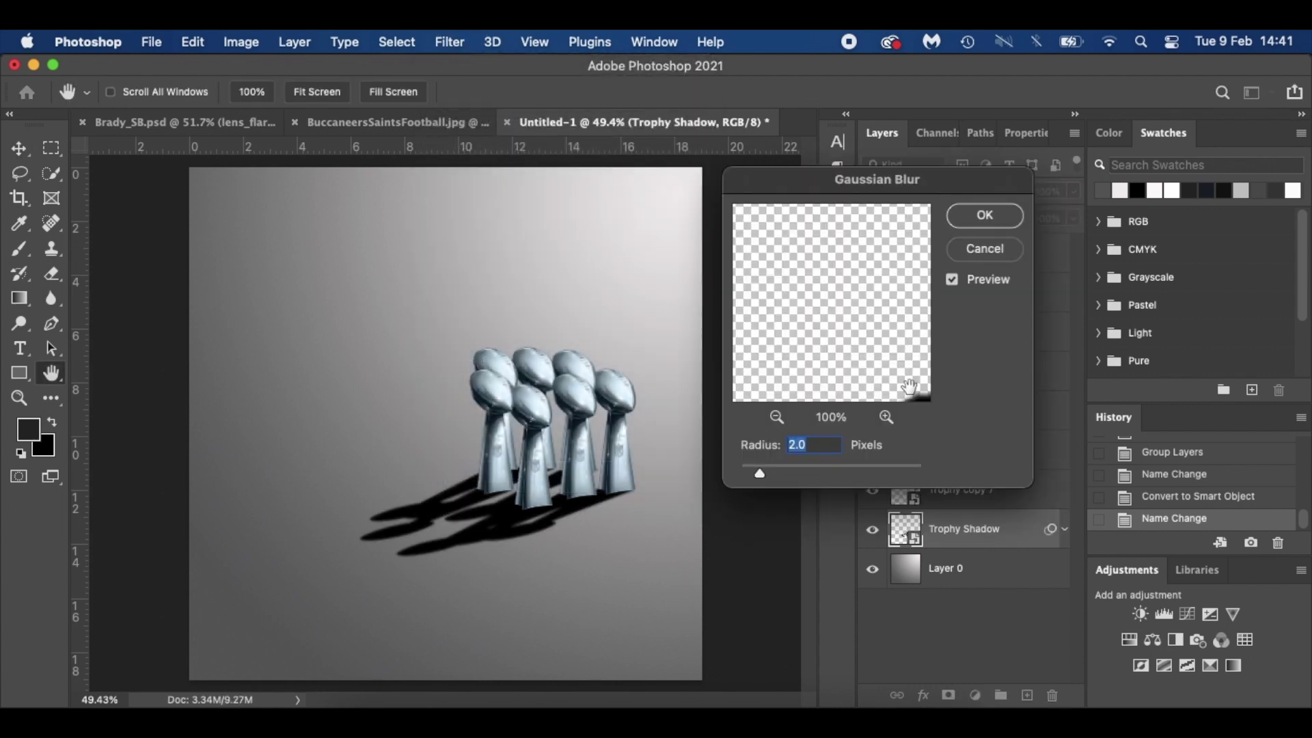
{"action": "left_click", "coordinate": [985, 215]}
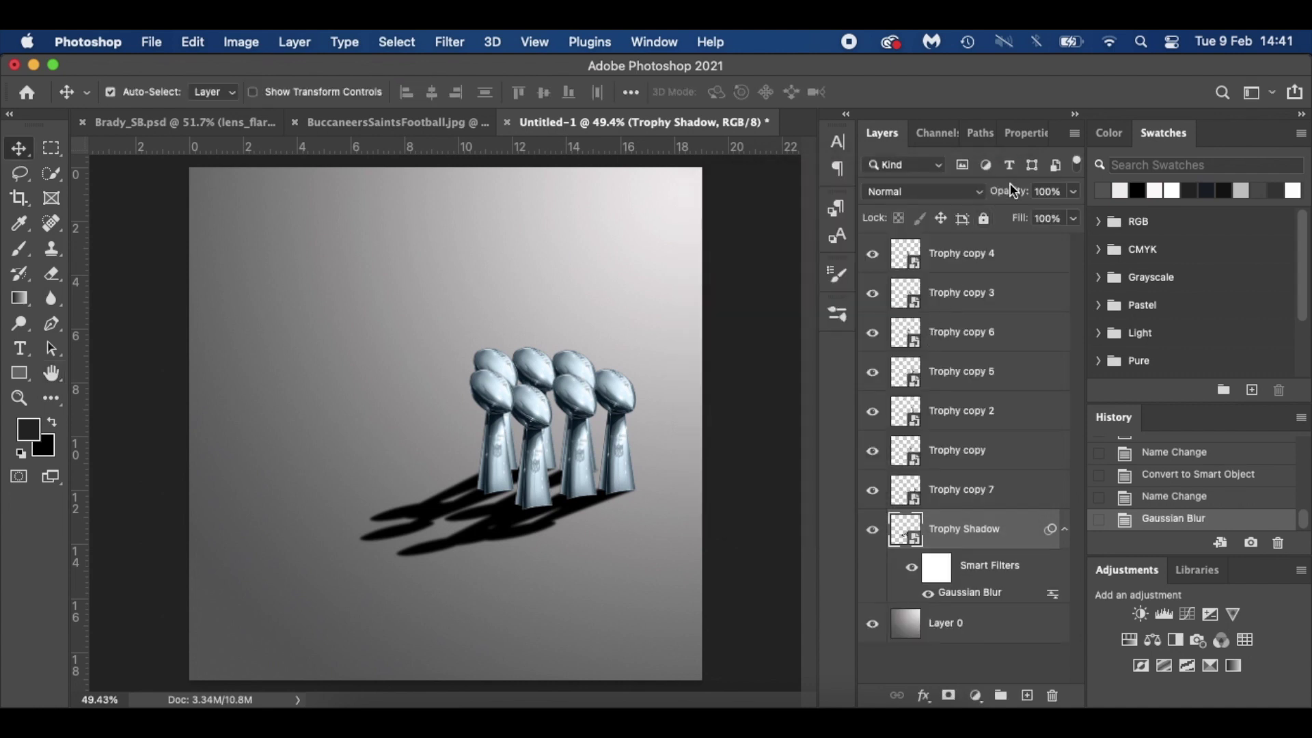
Step: Lower the Trophy Shadow layer's opacity to 84% and collapse its smart filter list
{"action": "left_click_drag", "start_coordinate": [1015, 197], "coordinate": [1001, 199]}
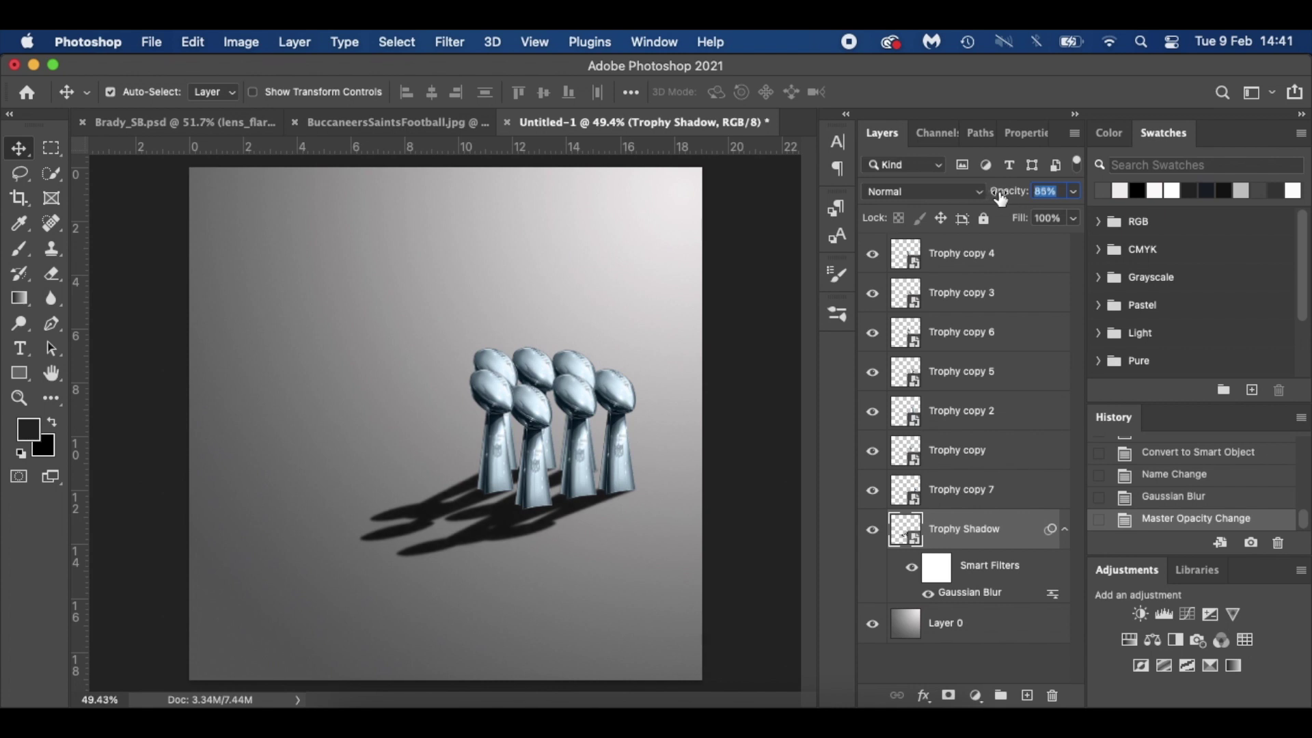
{"action": "key", "text": "Return"}
{"action": "left_click", "coordinate": [1064, 529]}
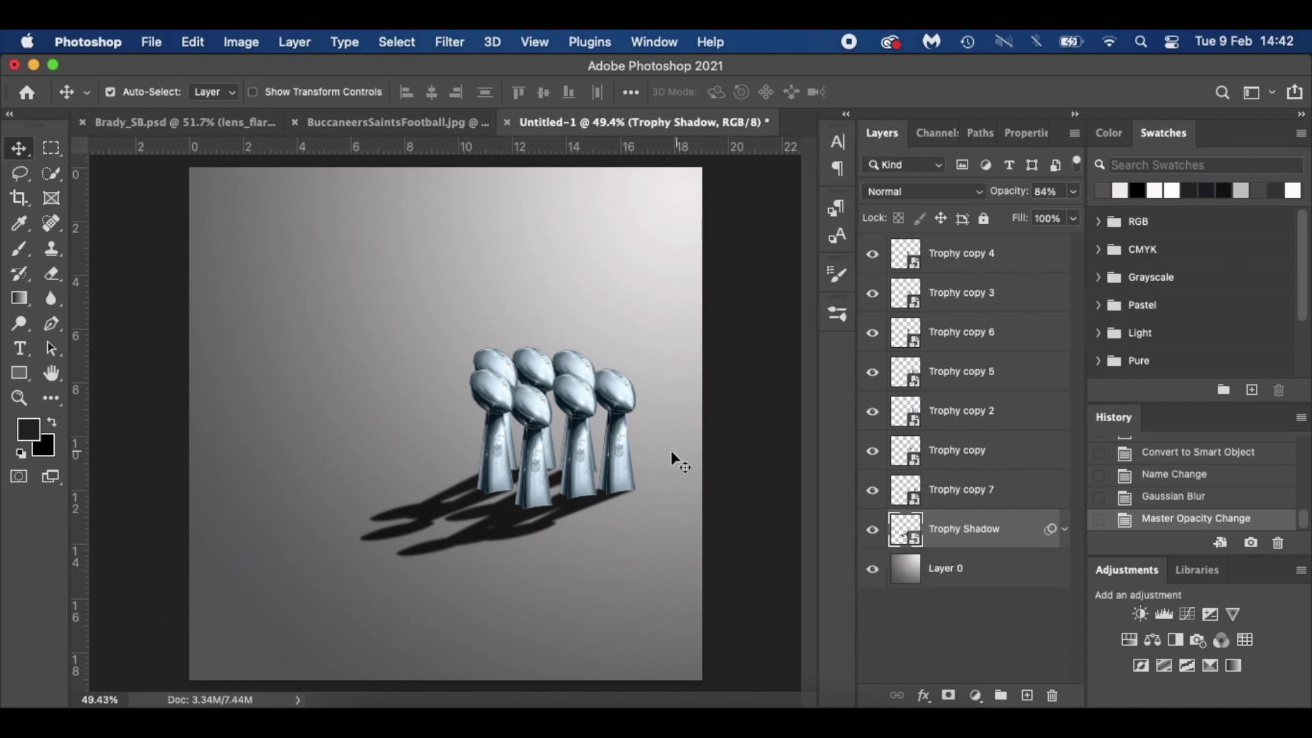
Step: Group the seven trophy layers, from Trophy copy 7 up to Trophy copy 4, and convert the group to a smart object
{"action": "left_click", "coordinate": [1018, 499]}
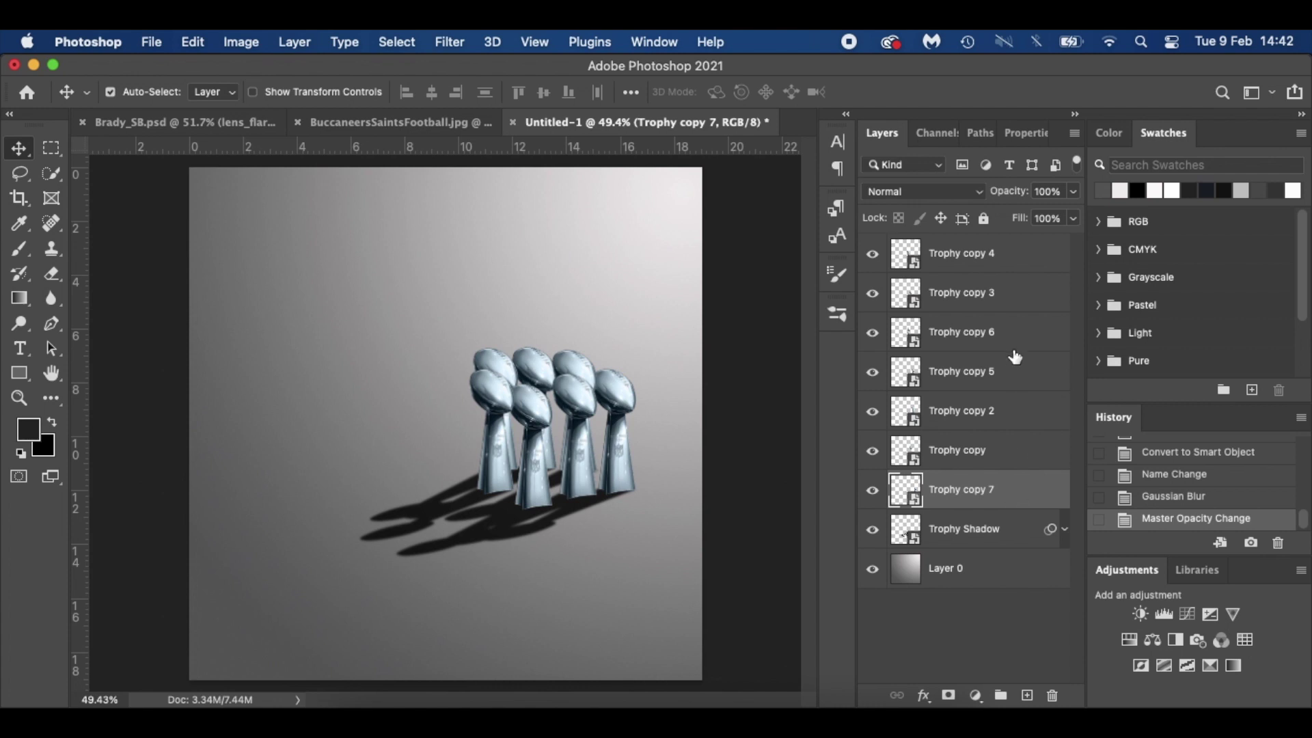
{"action": "left_click", "coordinate": [1025, 262], "text": "shift"}
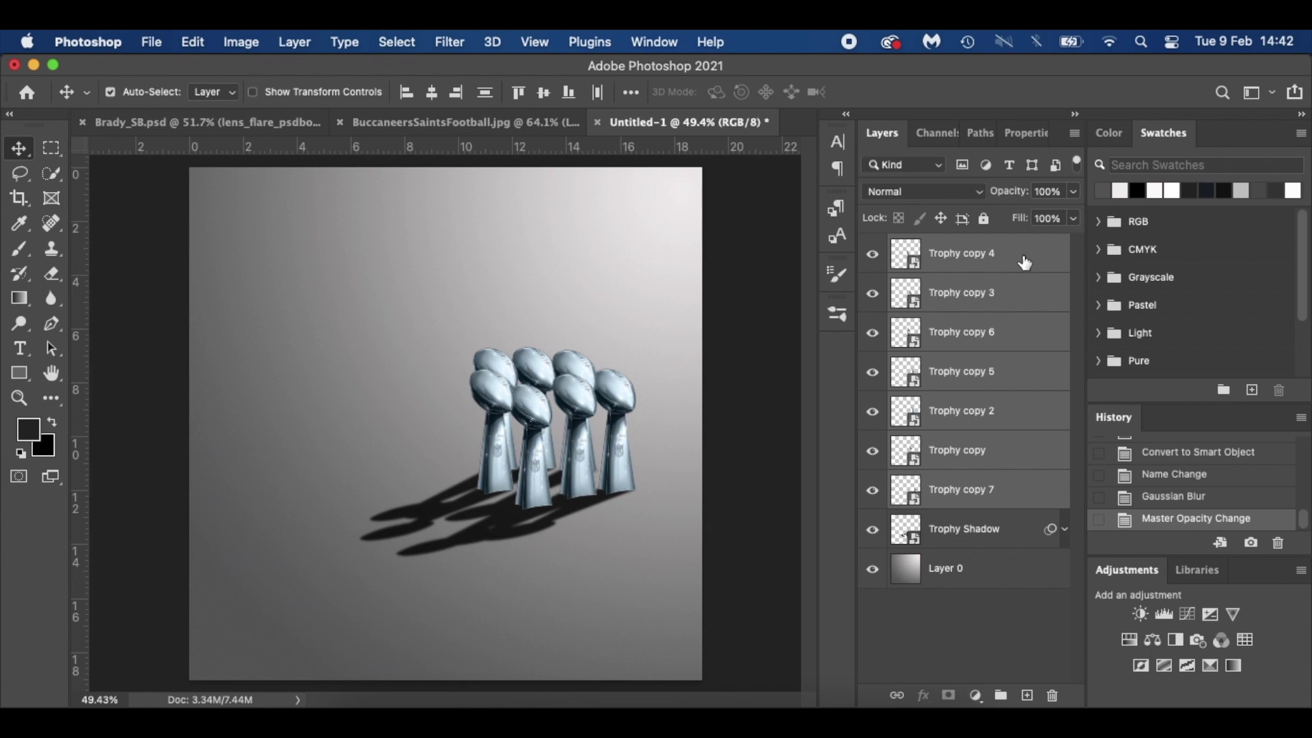
{"action": "key", "text": "super+g"}
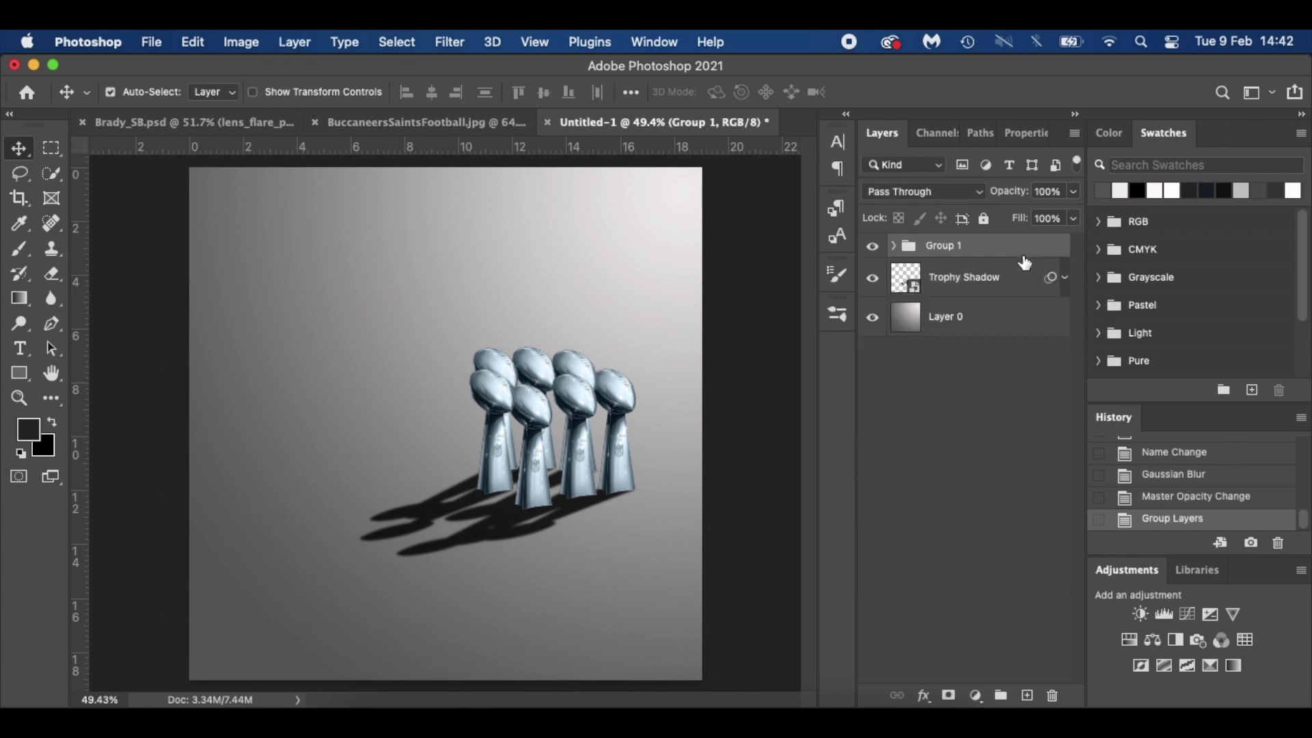
{"action": "right_click", "coordinate": [984, 253]}
{"action": "left_click", "coordinate": [1006, 532]}
Step: Rename the combined trophies smart object "Trophy"
{"action": "double_click", "coordinate": [954, 252]}
{"action": "type", "text": "Trophy"}
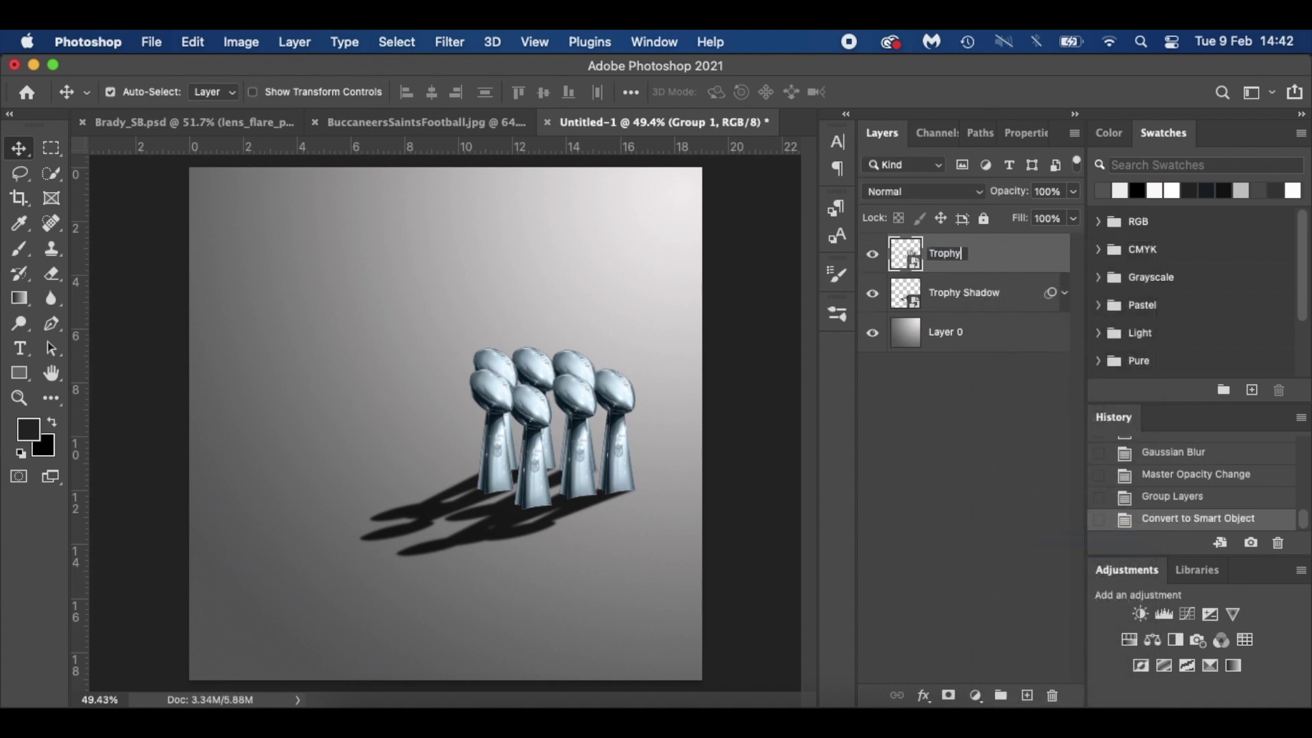
{"action": "key", "text": "Return"}
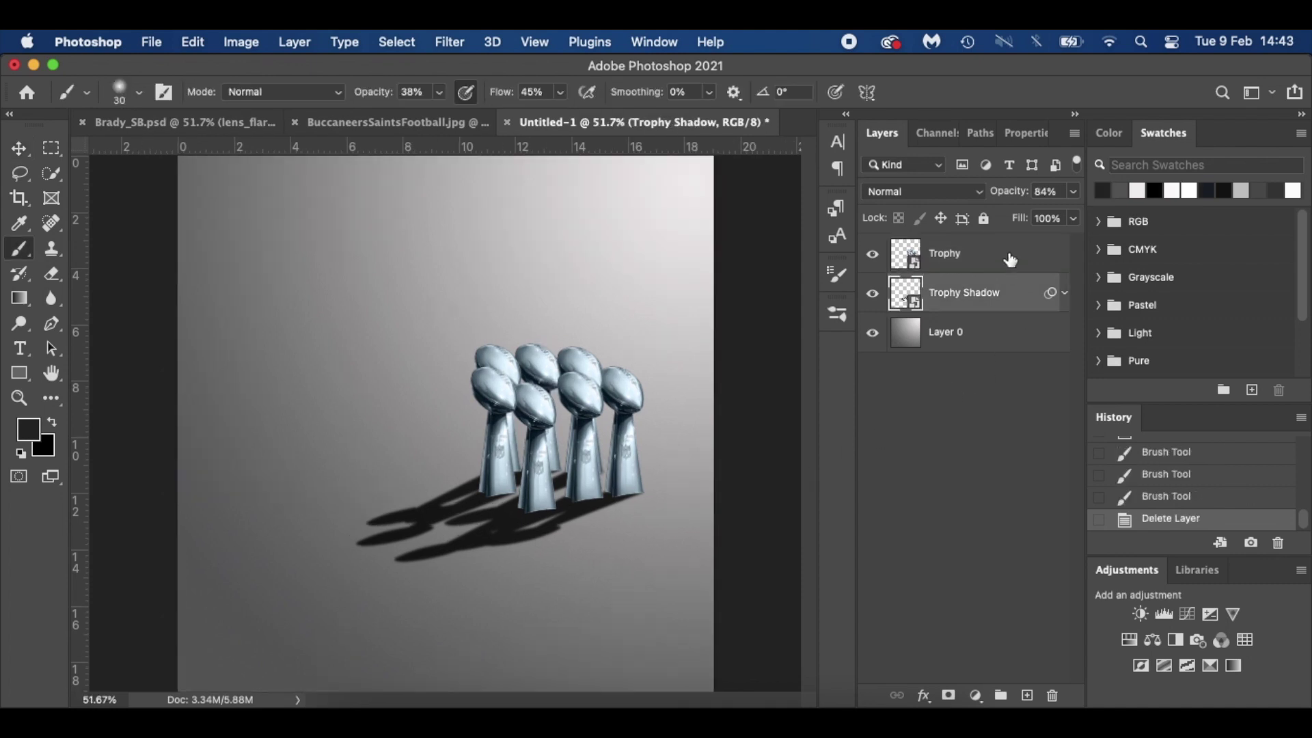
Step: Add a new empty layer directly above the Trophy layer and clip it to Trophy with a clipping mask
{"action": "left_click", "coordinate": [1003, 258]}
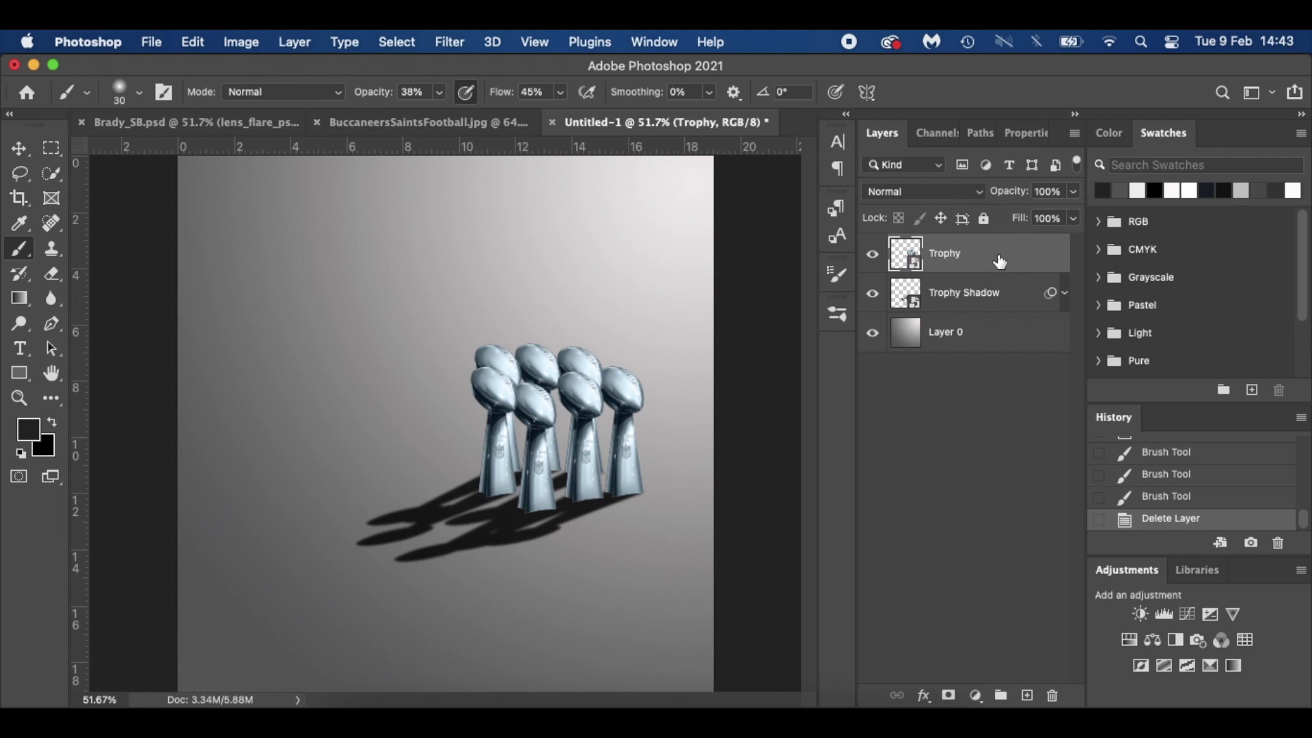
{"action": "left_click", "coordinate": [1028, 697], "text": "super"}
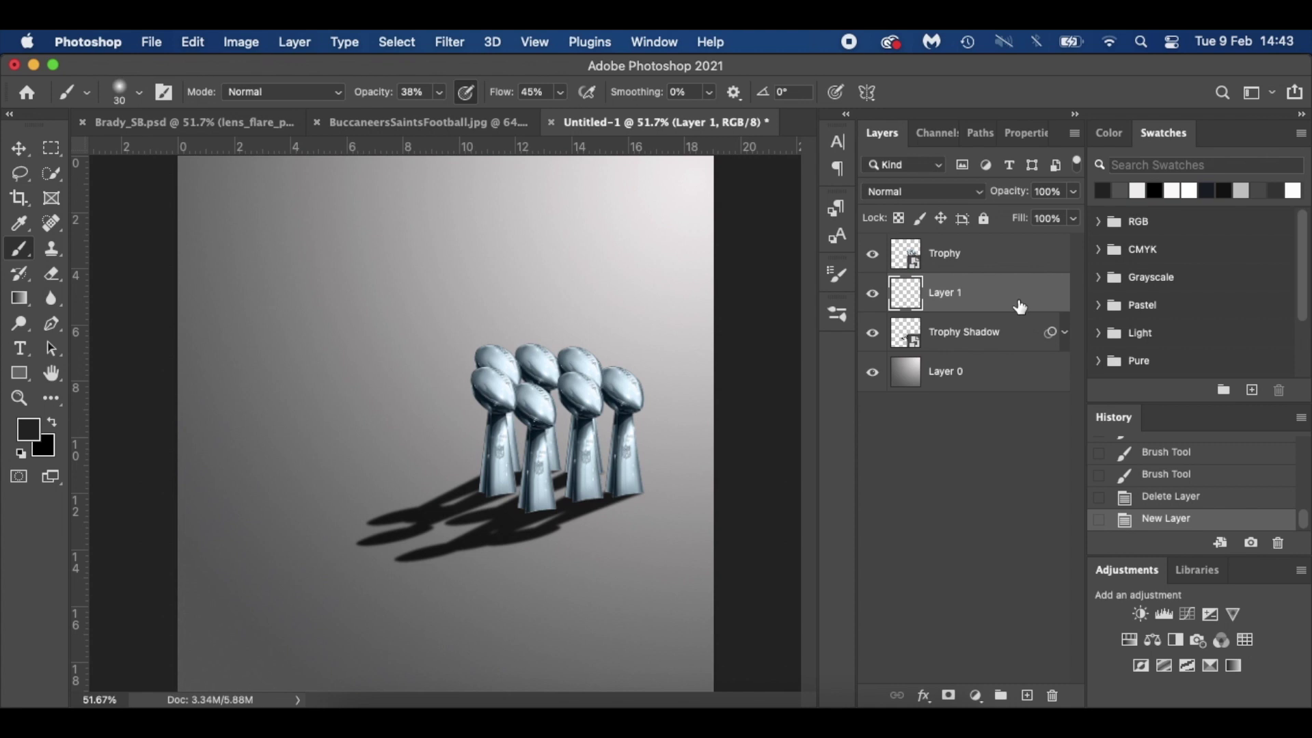
{"action": "left_click_drag", "start_coordinate": [1019, 307], "coordinate": [1018, 254]}
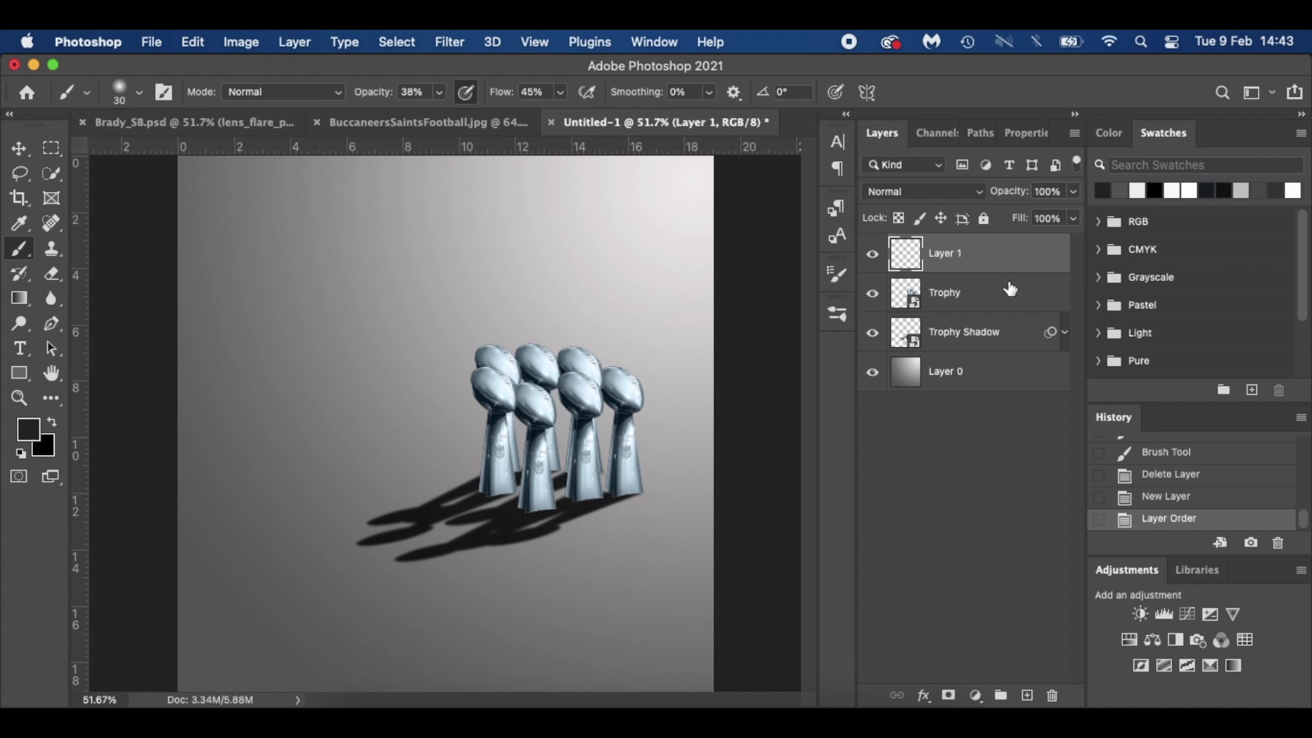
{"action": "left_click", "coordinate": [1010, 271], "text": "alt"}
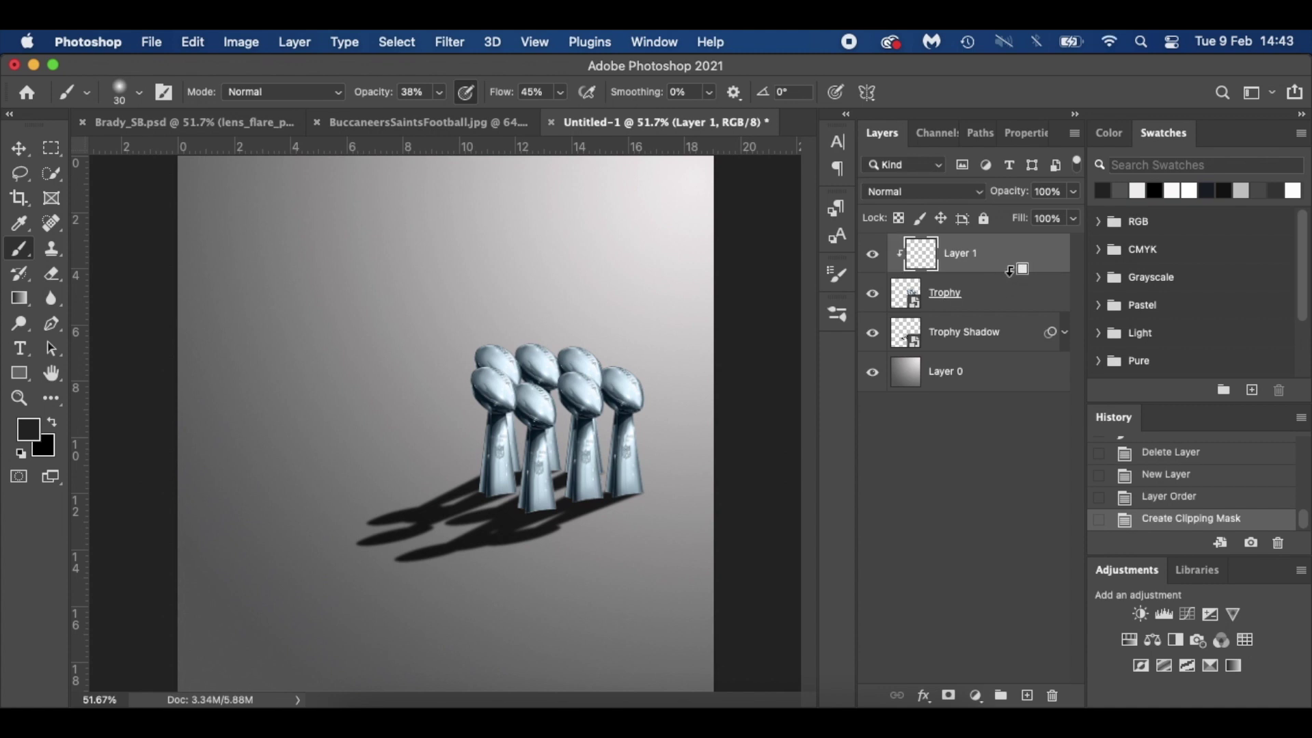
Step: Set the brush to 27% opacity and 25% flow with a near-black foreground colour of #131313
{"action": "scroll", "coordinate": [541, 474], "scroll_direction": "up", "scroll_amount": 6}
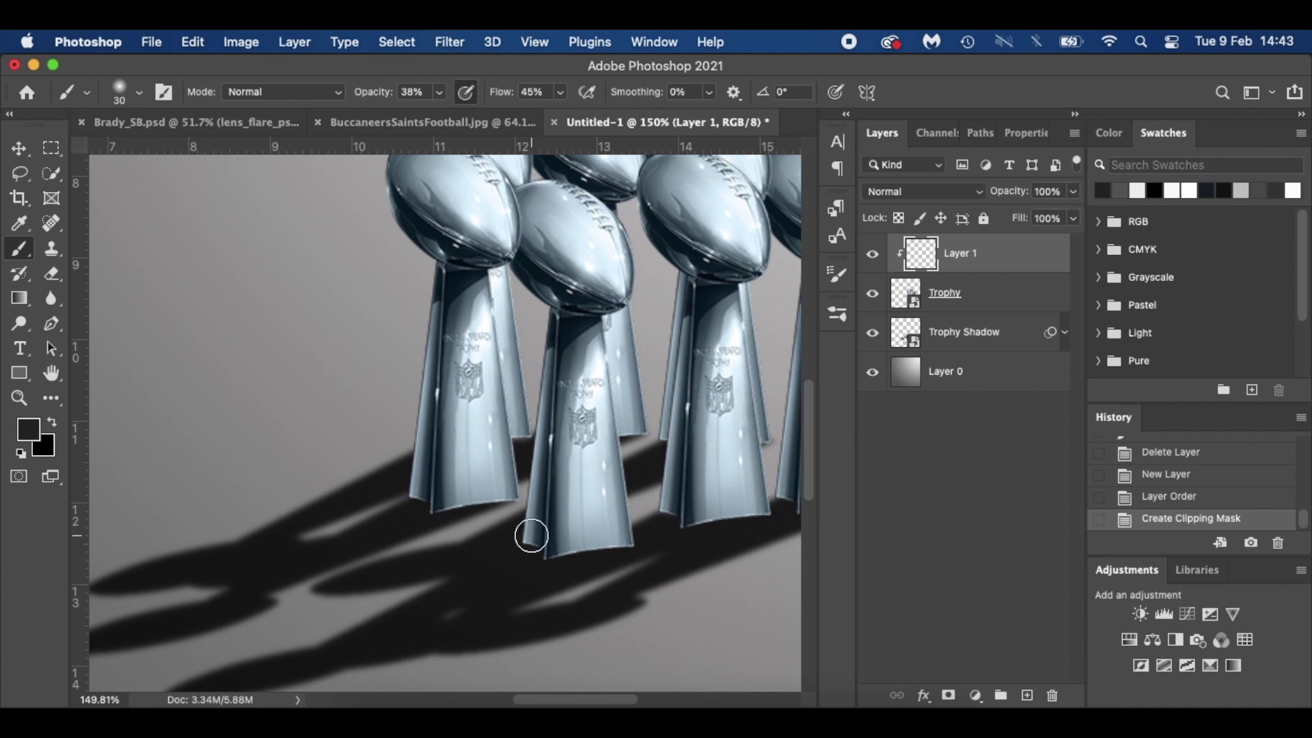
{"action": "left_click_drag", "start_coordinate": [382, 92], "coordinate": [367, 94]}
{"action": "left_click_drag", "start_coordinate": [503, 96], "coordinate": [475, 96]}
{"action": "left_click", "coordinate": [34, 434]}
{"action": "left_click", "coordinate": [607, 533]}
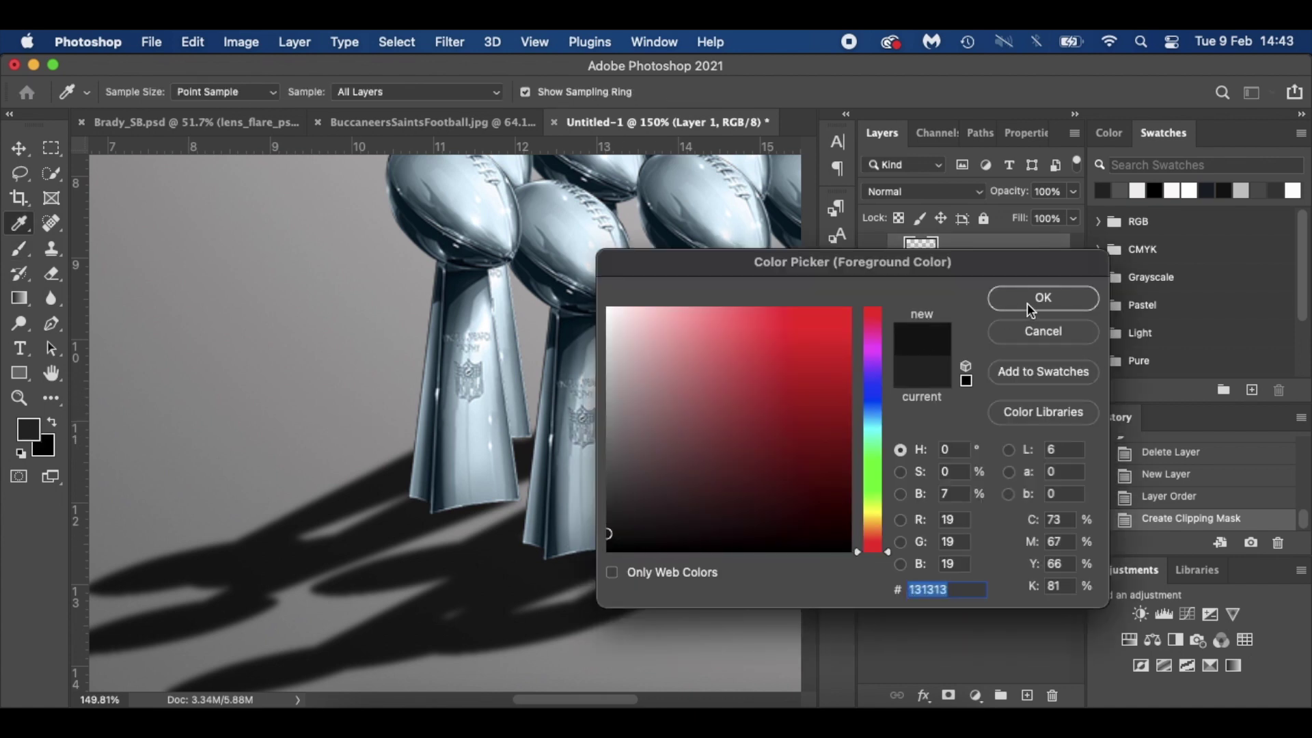
{"action": "left_click", "coordinate": [1032, 302]}
Step: Paint soft dark shading on the clipped layer along the stems and bases of the trophies
{"action": "mouse_move", "coordinate": [533, 548]}
{"action": "left_mouse_down"}
{"action": "mouse_move", "coordinate": [539, 482]}
{"action": "mouse_move", "coordinate": [542, 569]}
{"action": "mouse_move", "coordinate": [541, 472]}
{"action": "mouse_move", "coordinate": [528, 556]}
{"action": "mouse_move", "coordinate": [540, 550]}
{"action": "mouse_move", "coordinate": [561, 586]}
{"action": "mouse_move", "coordinate": [524, 546]}
{"action": "left_mouse_up"}
{"action": "mouse_move", "coordinate": [419, 500]}
{"action": "left_mouse_down"}
{"action": "mouse_move", "coordinate": [413, 519]}
{"action": "mouse_move", "coordinate": [442, 302]}
{"action": "mouse_move", "coordinate": [438, 435]}
{"action": "mouse_move", "coordinate": [437, 315]}
{"action": "left_mouse_up"}
{"action": "left_click_drag", "start_coordinate": [530, 574], "coordinate": [550, 355]}
{"action": "left_click_drag", "start_coordinate": [694, 358], "coordinate": [683, 539]}
{"action": "scroll", "coordinate": [666, 509], "scroll_direction": "right", "scroll_amount": 5}
{"action": "mouse_move", "coordinate": [649, 481]}
{"action": "left_mouse_down"}
{"action": "mouse_move", "coordinate": [629, 489]}
{"action": "mouse_move", "coordinate": [639, 286]}
{"action": "left_mouse_up"}
{"action": "scroll", "coordinate": [639, 286], "scroll_direction": "up", "scroll_amount": 3}
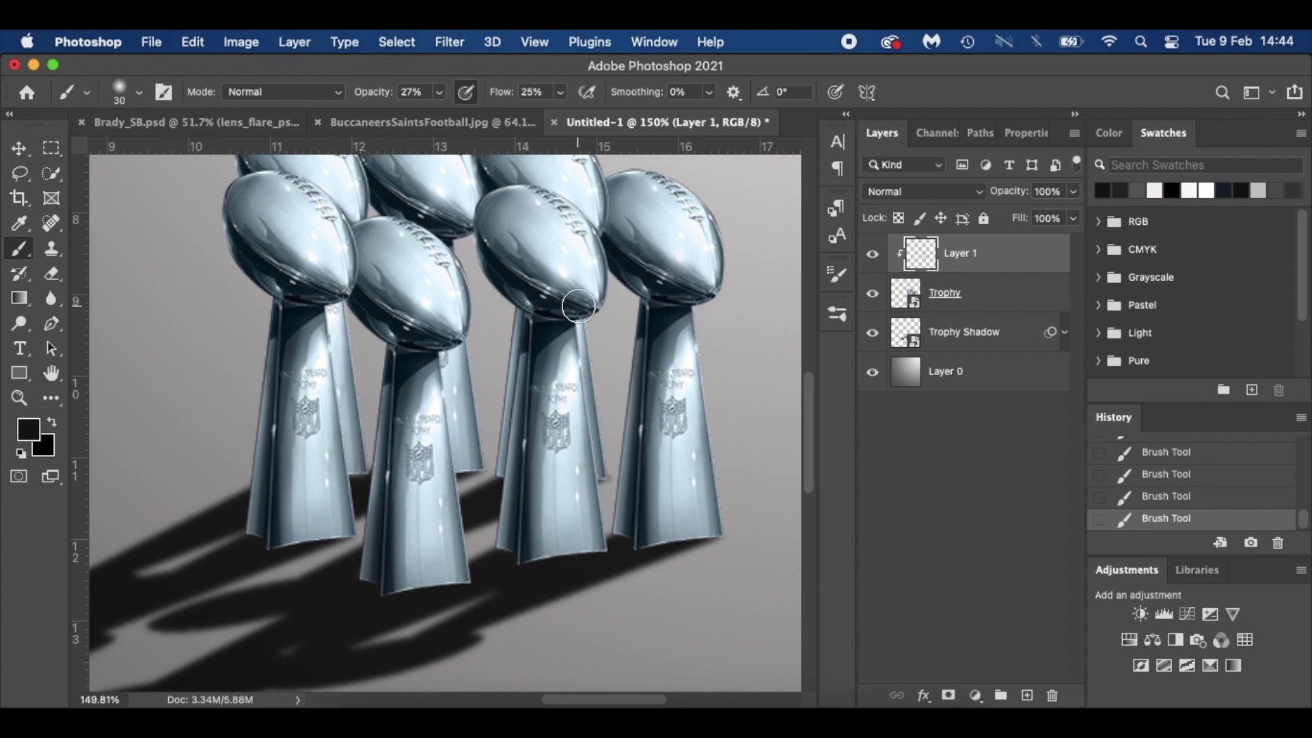
Step: Paint soft shading over the football tops of the trophies, and enlarge the brush to 45
{"action": "scroll", "coordinate": [461, 306], "scroll_direction": "up", "scroll_amount": 10}
{"action": "scroll", "coordinate": [462, 305], "scroll_direction": "left", "scroll_amount": 2}
{"action": "mouse_move", "coordinate": [462, 306]}
{"action": "left_mouse_down"}
{"action": "mouse_move", "coordinate": [481, 401]}
{"action": "mouse_move", "coordinate": [418, 368]}
{"action": "mouse_move", "coordinate": [394, 341]}
{"action": "mouse_move", "coordinate": [426, 374]}
{"action": "mouse_move", "coordinate": [393, 323]}
{"action": "mouse_move", "coordinate": [295, 313]}
{"action": "mouse_move", "coordinate": [281, 348]}
{"action": "mouse_move", "coordinate": [281, 304]}
{"action": "mouse_move", "coordinate": [264, 444]}
{"action": "mouse_move", "coordinate": [255, 391]}
{"action": "mouse_move", "coordinate": [333, 477]}
{"action": "mouse_move", "coordinate": [261, 402]}
{"action": "mouse_move", "coordinate": [371, 475]}
{"action": "mouse_move", "coordinate": [277, 436]}
{"action": "mouse_move", "coordinate": [377, 477]}
{"action": "left_mouse_up"}
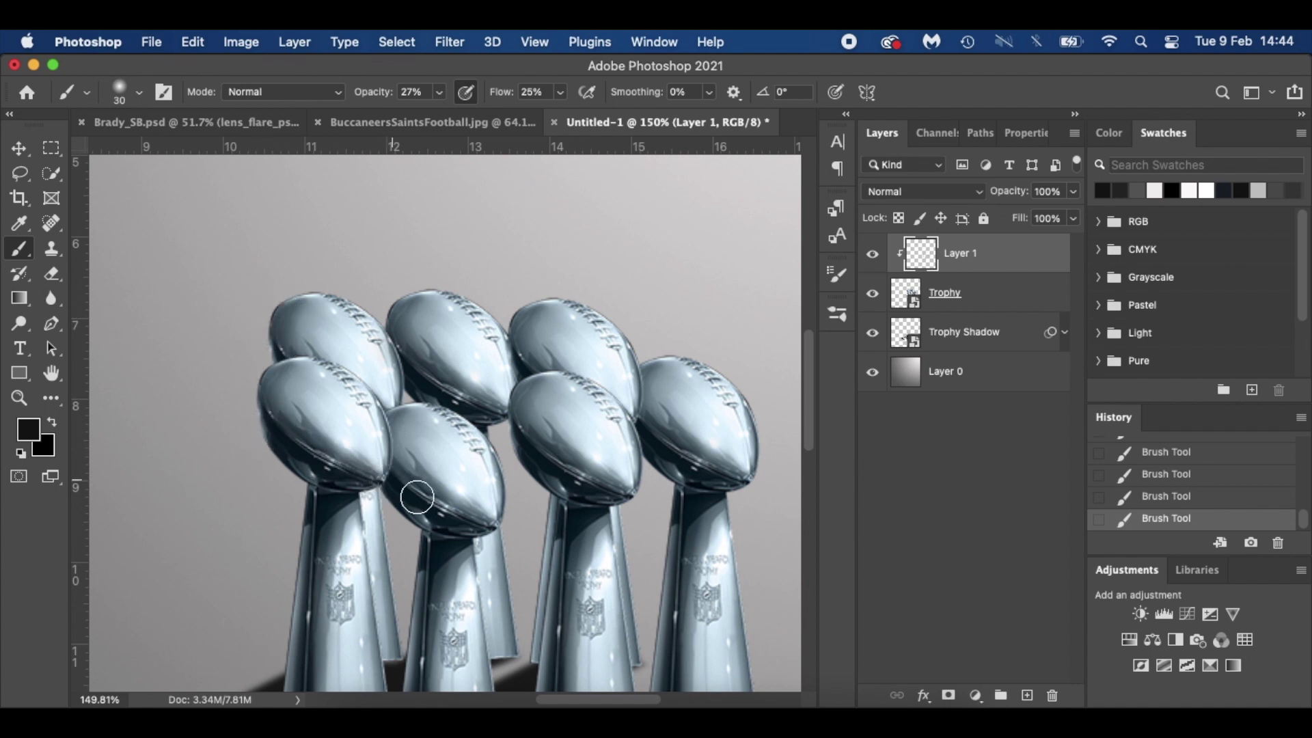
{"action": "key", "text": "super+0"}
{"action": "key", "text": "bracketright"}
{"action": "key", "text": "bracketright"}
{"action": "key", "text": "bracketright"}
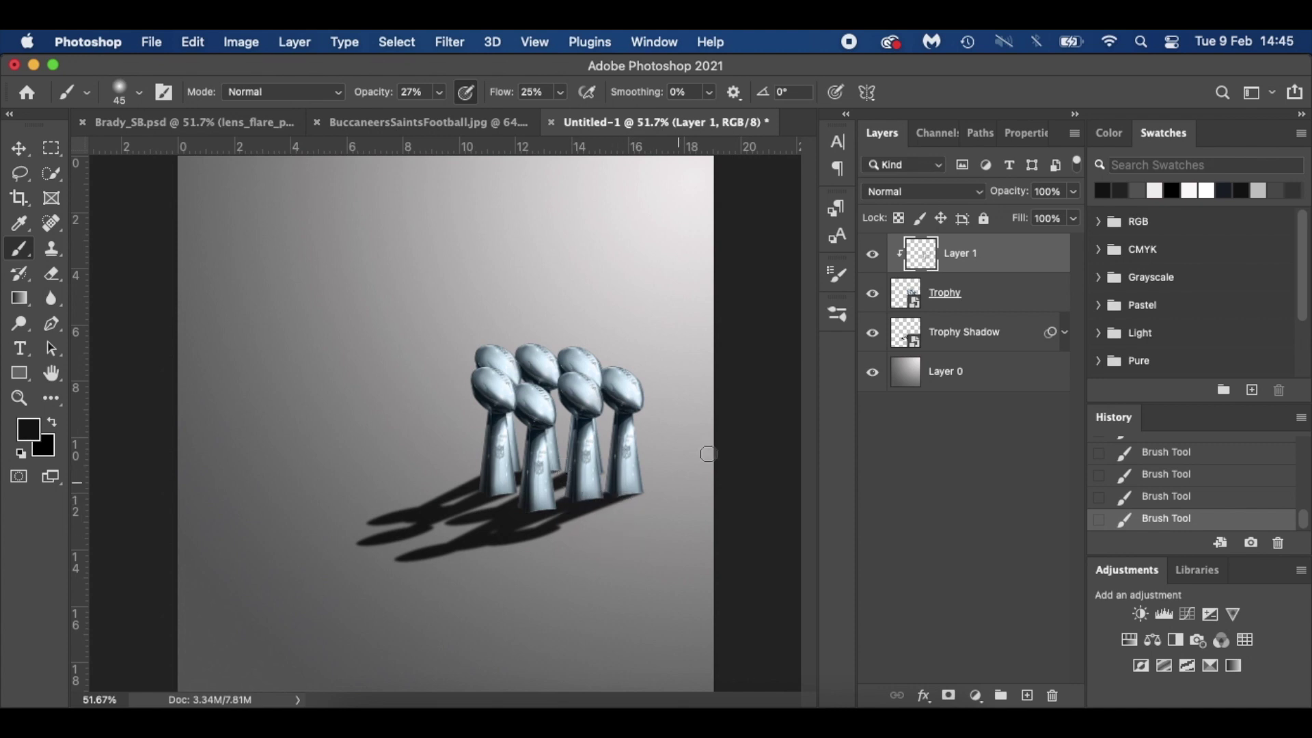
Step: Scale the shading, Trophy and Trophy Shadow layers together to about 74% and place them on the right half of the canvas
{"action": "left_click", "coordinate": [1028, 335], "text": "shift"}
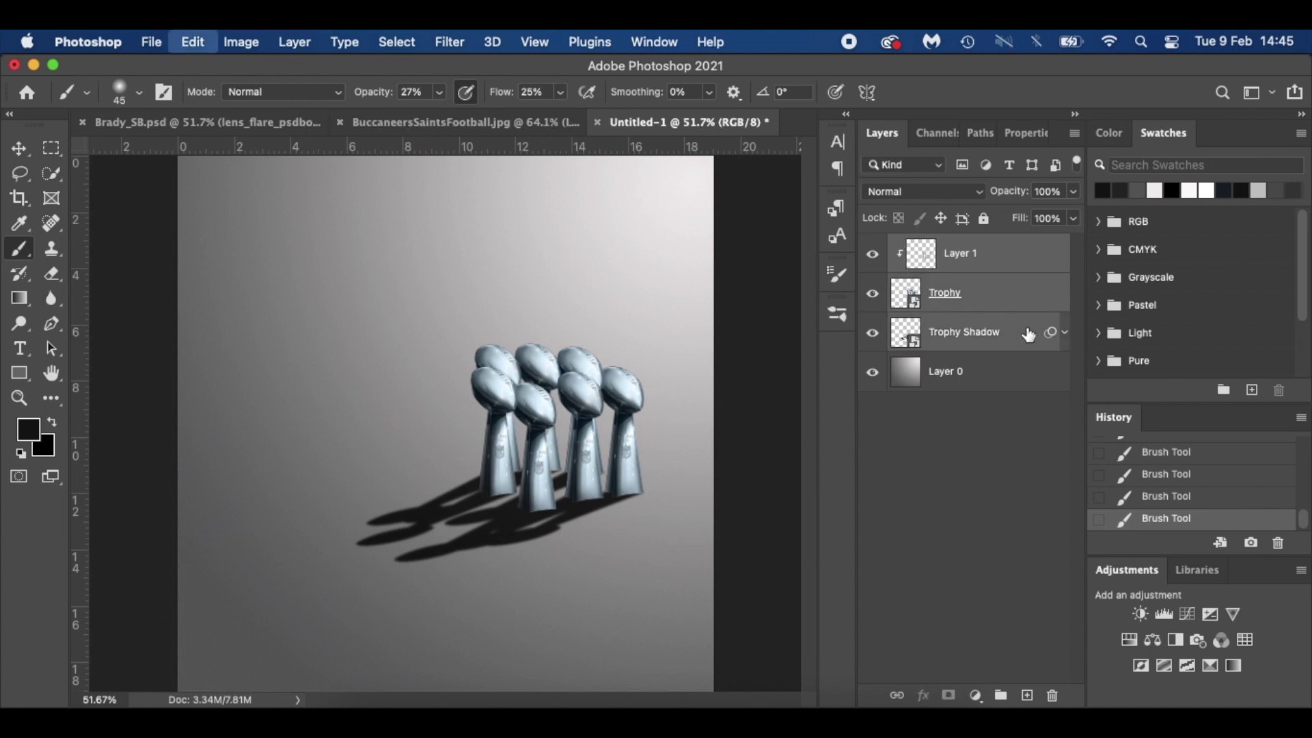
{"action": "key", "text": "super+t"}
{"action": "left_click_drag", "start_coordinate": [352, 565], "coordinate": [400, 529]}
{"action": "left_click_drag", "start_coordinate": [412, 520], "coordinate": [418, 515]}
{"action": "left_click_drag", "start_coordinate": [599, 417], "coordinate": [612, 453]}
{"action": "left_click_drag", "start_coordinate": [424, 371], "coordinate": [435, 381]}
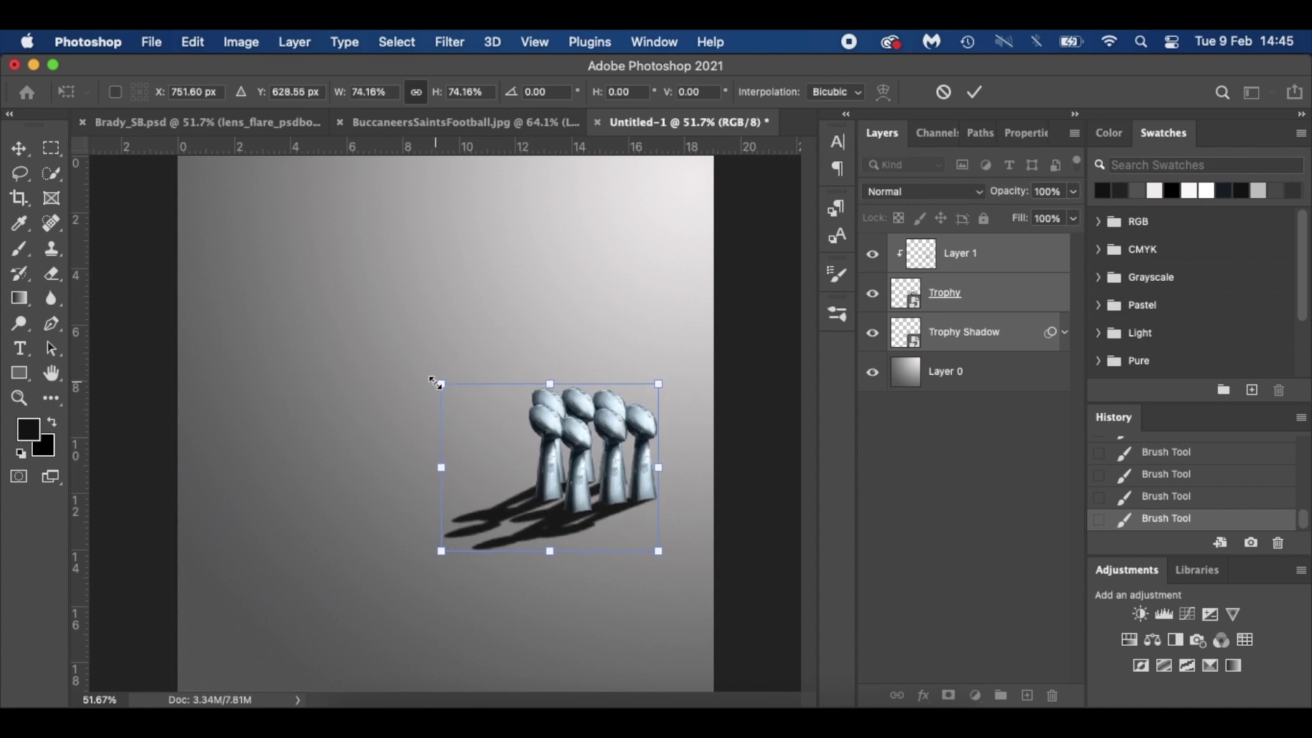
{"action": "key", "text": "Return"}
Step: Apply a slight Gaussian Blur to the Trophy smart object
{"action": "left_click", "coordinate": [997, 303]}
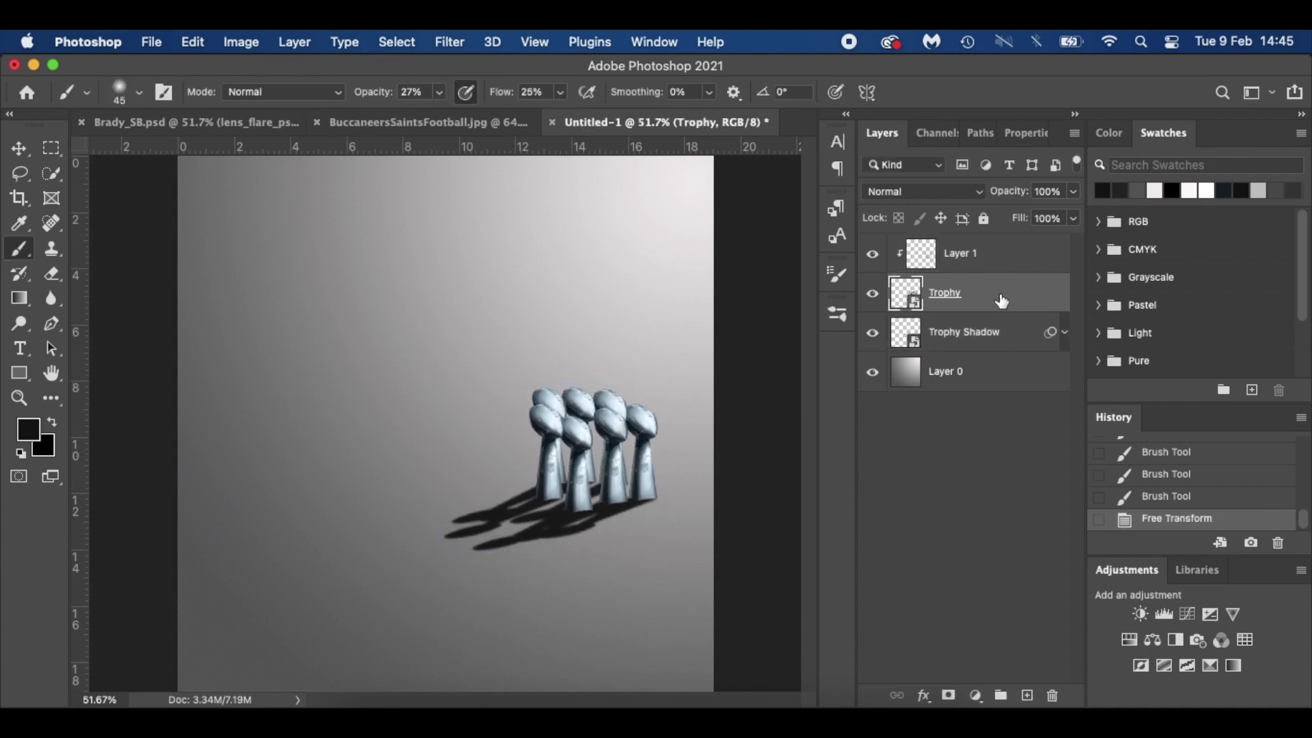
{"action": "left_click", "coordinate": [454, 43]}
{"action": "mouse_move", "coordinate": [509, 289]}
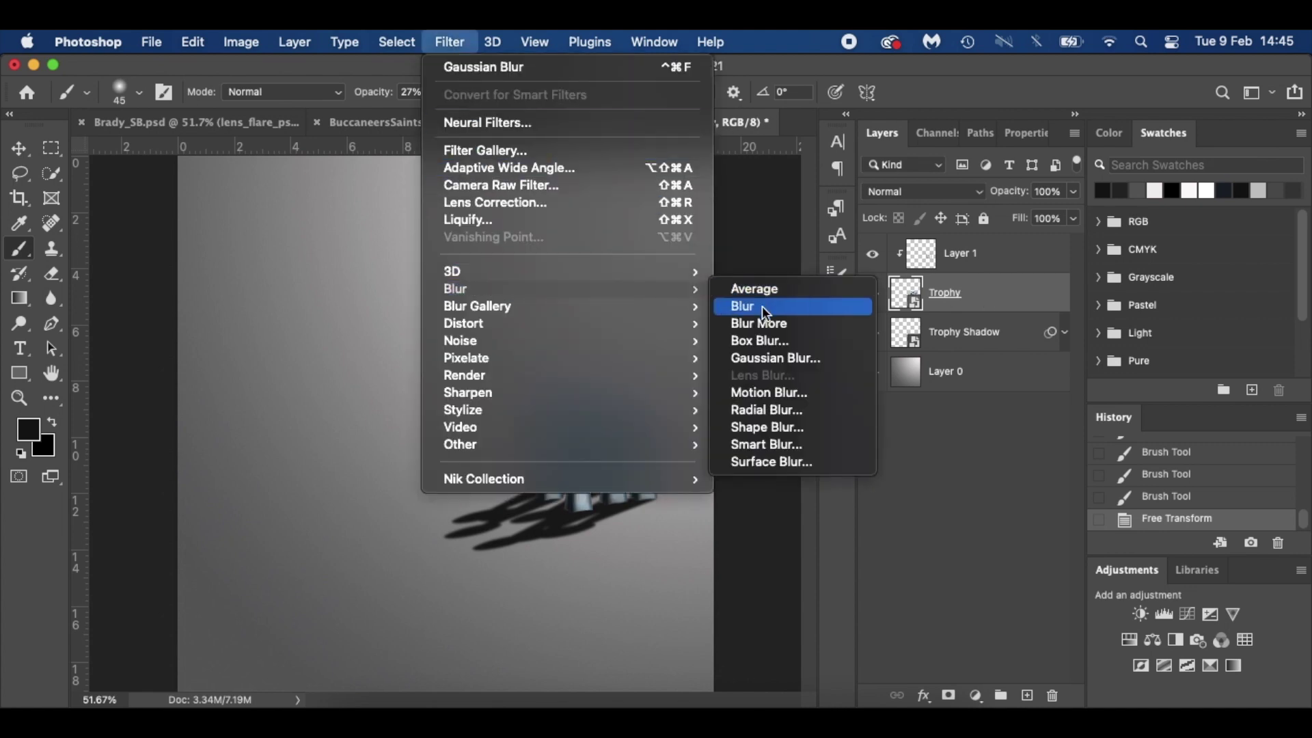
{"action": "left_click", "coordinate": [777, 358]}
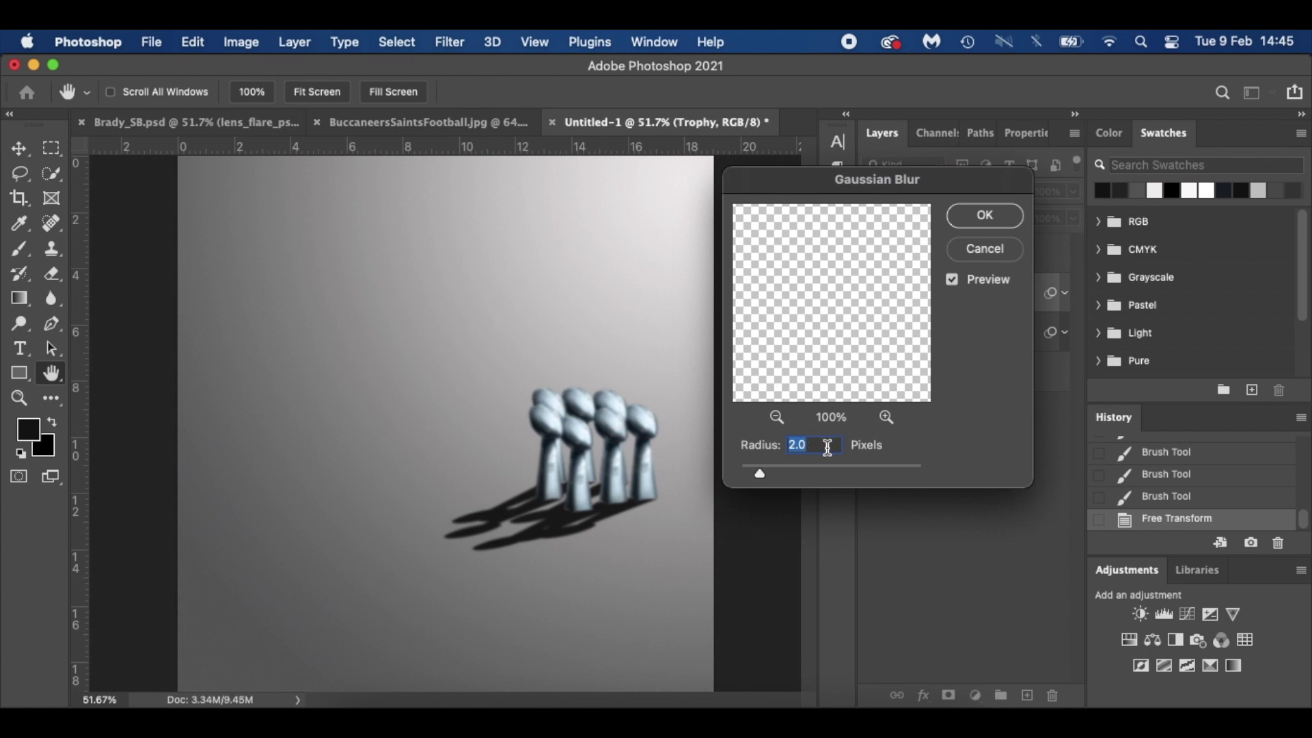
{"action": "type", "text": "1.5"}
{"action": "key", "text": "BackSpace"}
{"action": "left_click", "coordinate": [999, 215]}
{"action": "scroll", "coordinate": [586, 498], "scroll_direction": "down", "scroll_amount": 2}
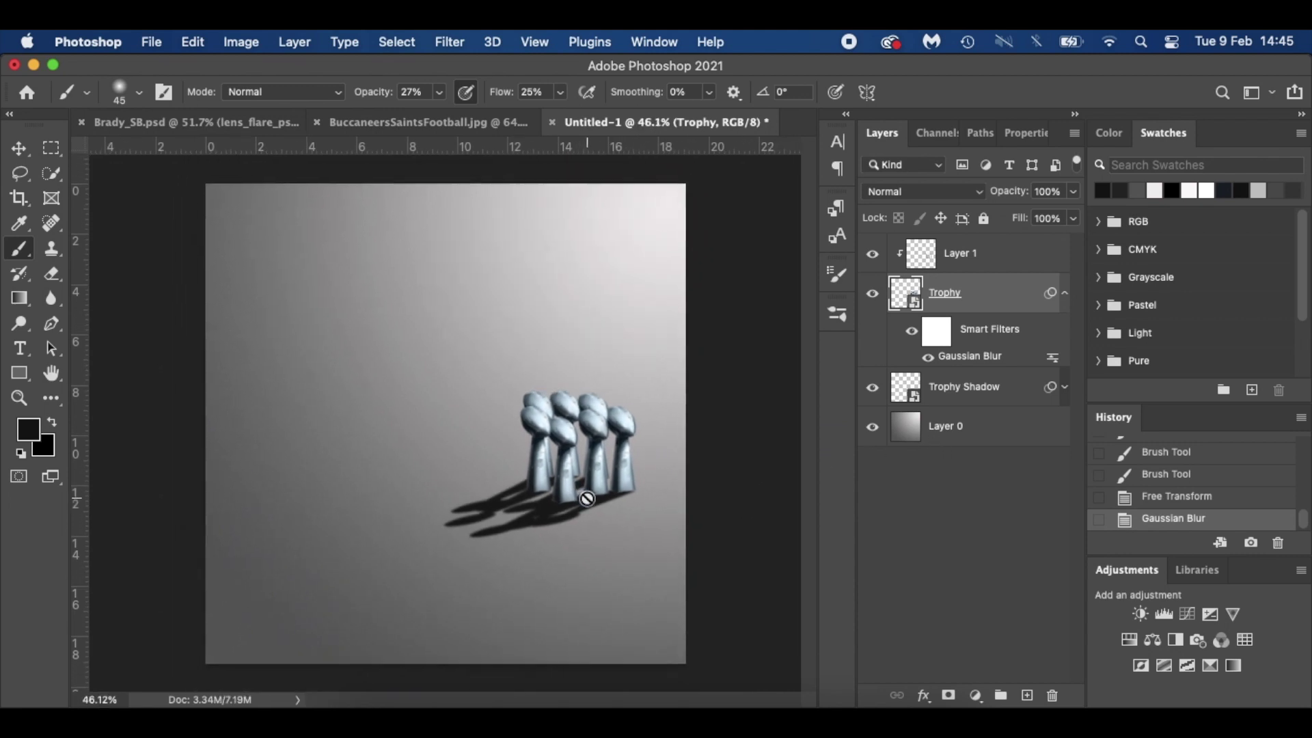
{"action": "scroll", "coordinate": [586, 498], "scroll_direction": "up", "scroll_amount": 1}
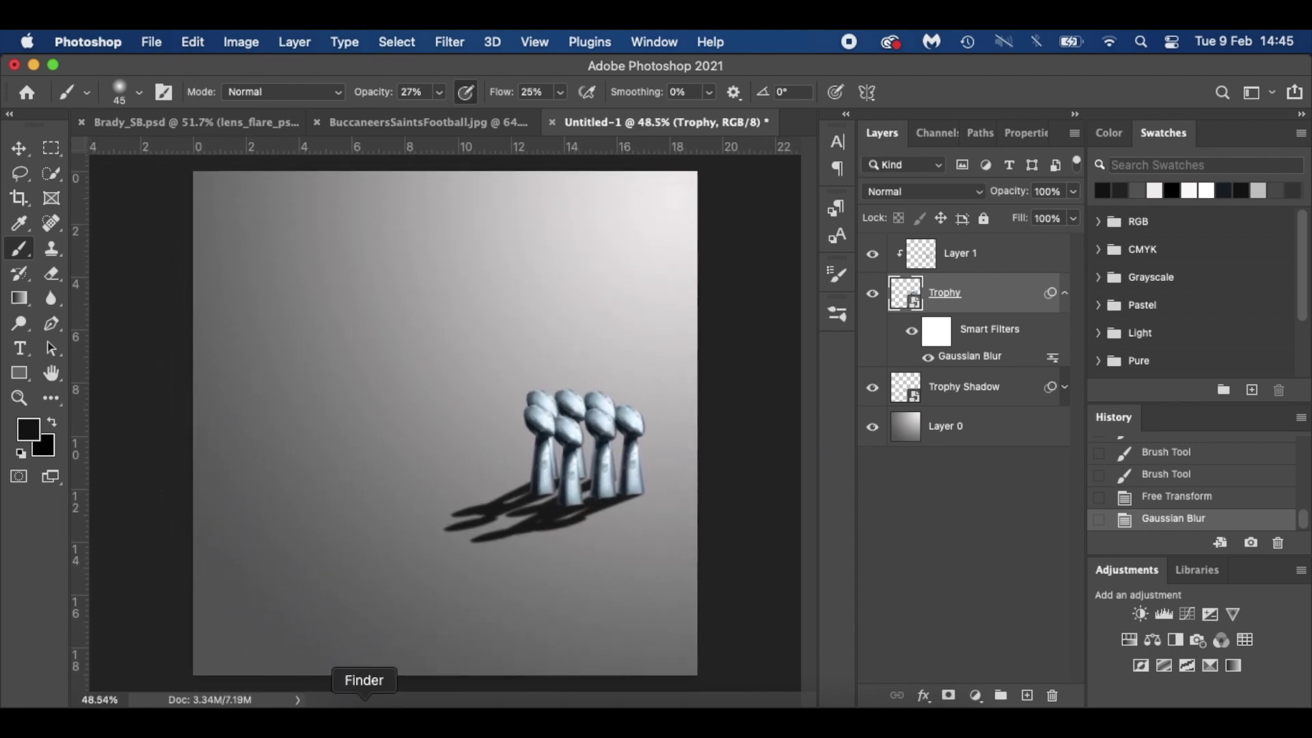
Step: In BuccaneersSaintsFootball.jpg, trace a closed Pen path around the green area inside the helmet's opening
{"action": "left_click", "coordinate": [444, 121]}
{"action": "key", "text": "v"}
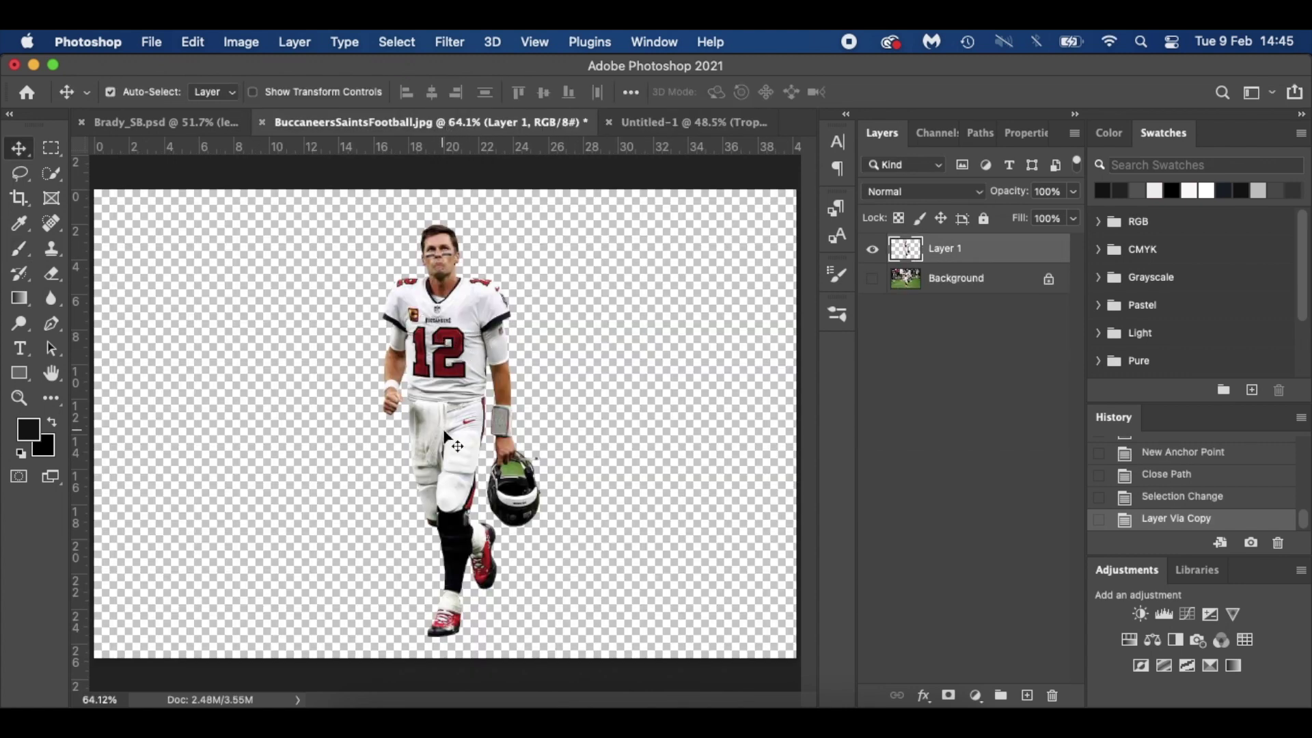
{"action": "scroll", "coordinate": [517, 465], "scroll_direction": "up", "scroll_amount": 10}
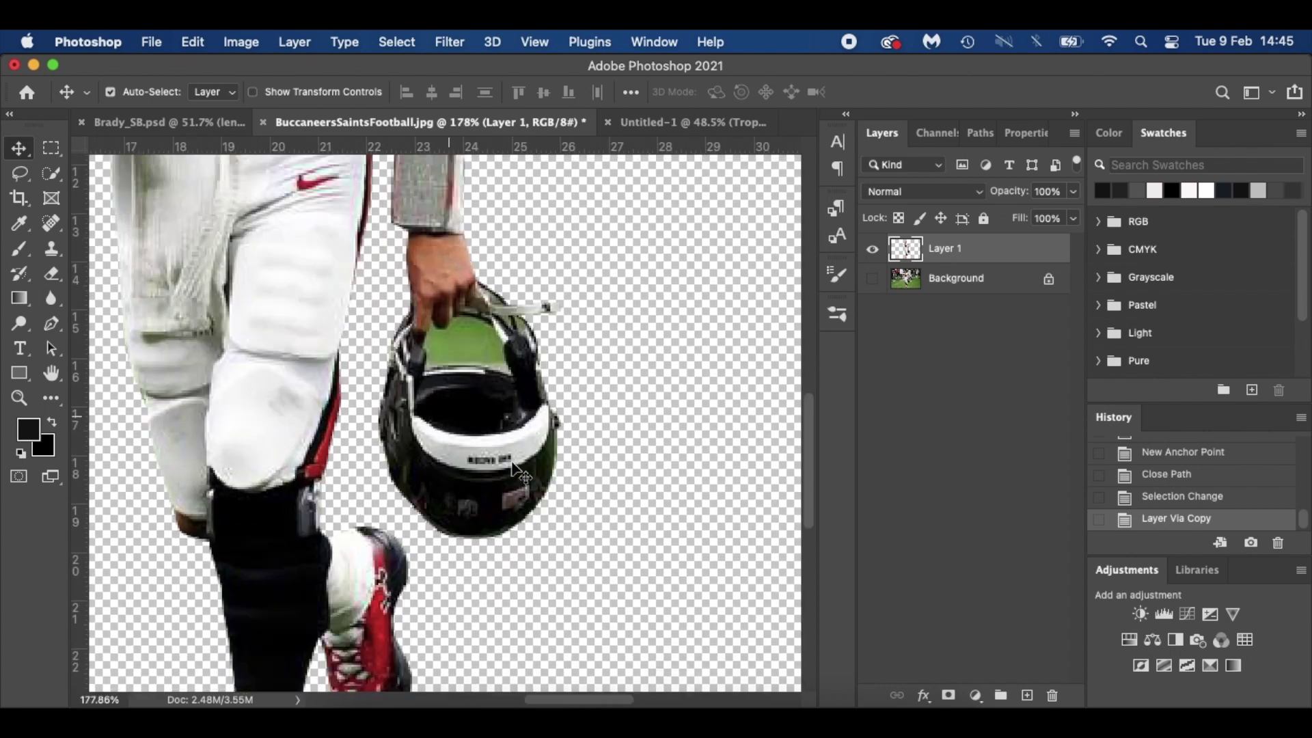
{"action": "key", "text": "p"}
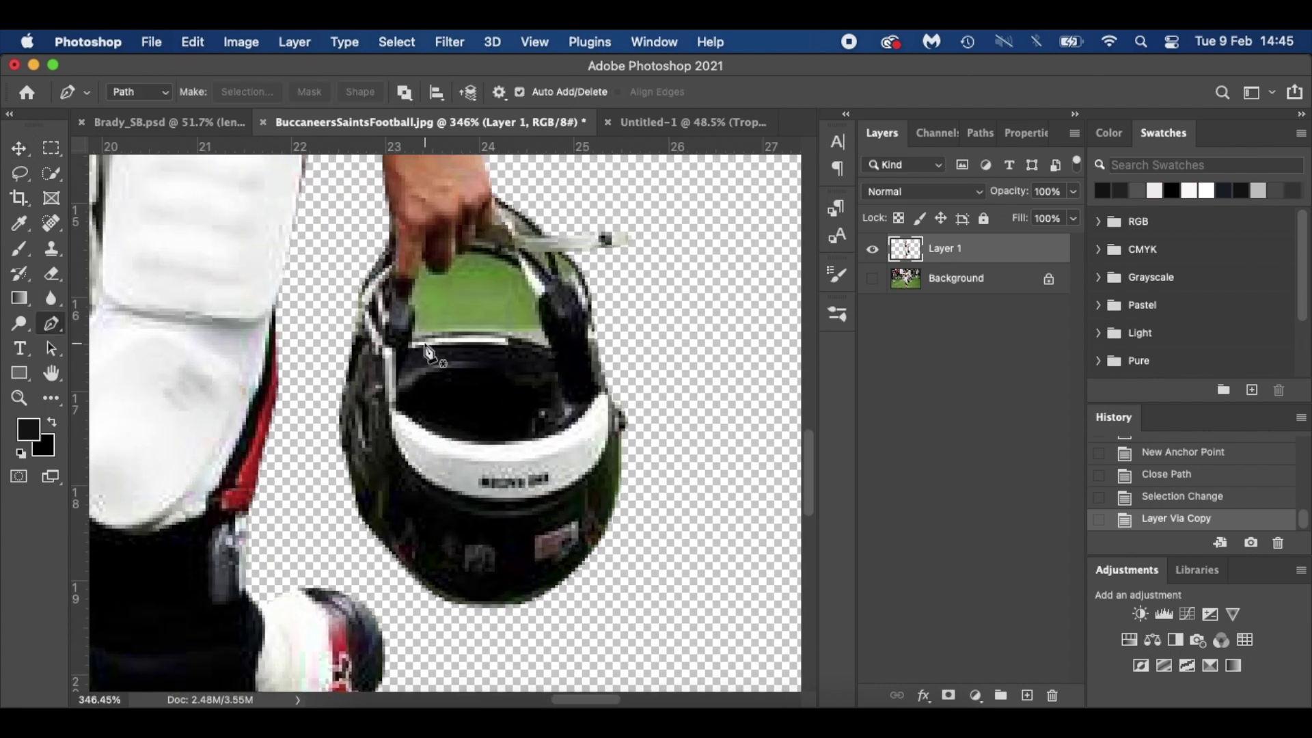
{"action": "left_click", "coordinate": [545, 342]}
{"action": "mouse_move", "coordinate": [413, 338]}
{"action": "left_mouse_down"}
{"action": "mouse_move", "coordinate": [364, 345]}
{"action": "mouse_move", "coordinate": [412, 336]}
{"action": "left_mouse_up"}
{"action": "left_click", "coordinate": [408, 305]}
{"action": "left_click", "coordinate": [415, 283]}
{"action": "left_click", "coordinate": [420, 257]}
{"action": "left_click", "coordinate": [448, 261]}
{"action": "left_click", "coordinate": [462, 251]}
{"action": "left_click", "coordinate": [522, 271]}
{"action": "left_click", "coordinate": [545, 341]}
Step: Convert the helmet path to a selection, delete the green area inside it and deselect
{"action": "left_click", "coordinate": [247, 92]}
{"action": "key", "text": "Return"}
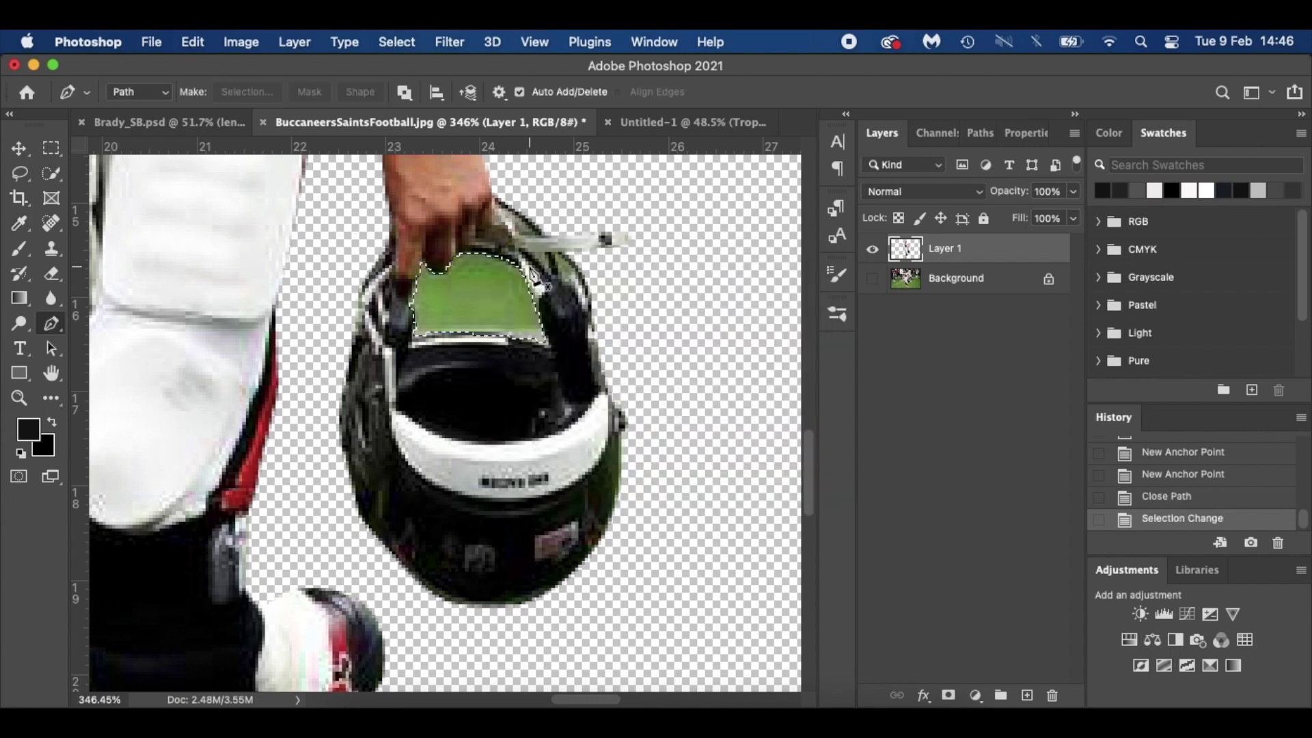
{"action": "key", "text": "Delete"}
{"action": "key", "text": "super+d"}
Step: Move the player cut-out into the Untitled-1 document, raise it above the shading layer and release its clipping mask
{"action": "key", "text": "super+0"}
{"action": "key", "text": "v"}
{"action": "left_click_drag", "start_coordinate": [477, 296], "coordinate": [404, 441]}
{"action": "key", "text": "super+]"}
{"action": "key", "text": "super+alt+g"}
Step: Shift the player cut-out about 0.8 cm left and 0.6 cm up
{"action": "key", "text": "super+t"}
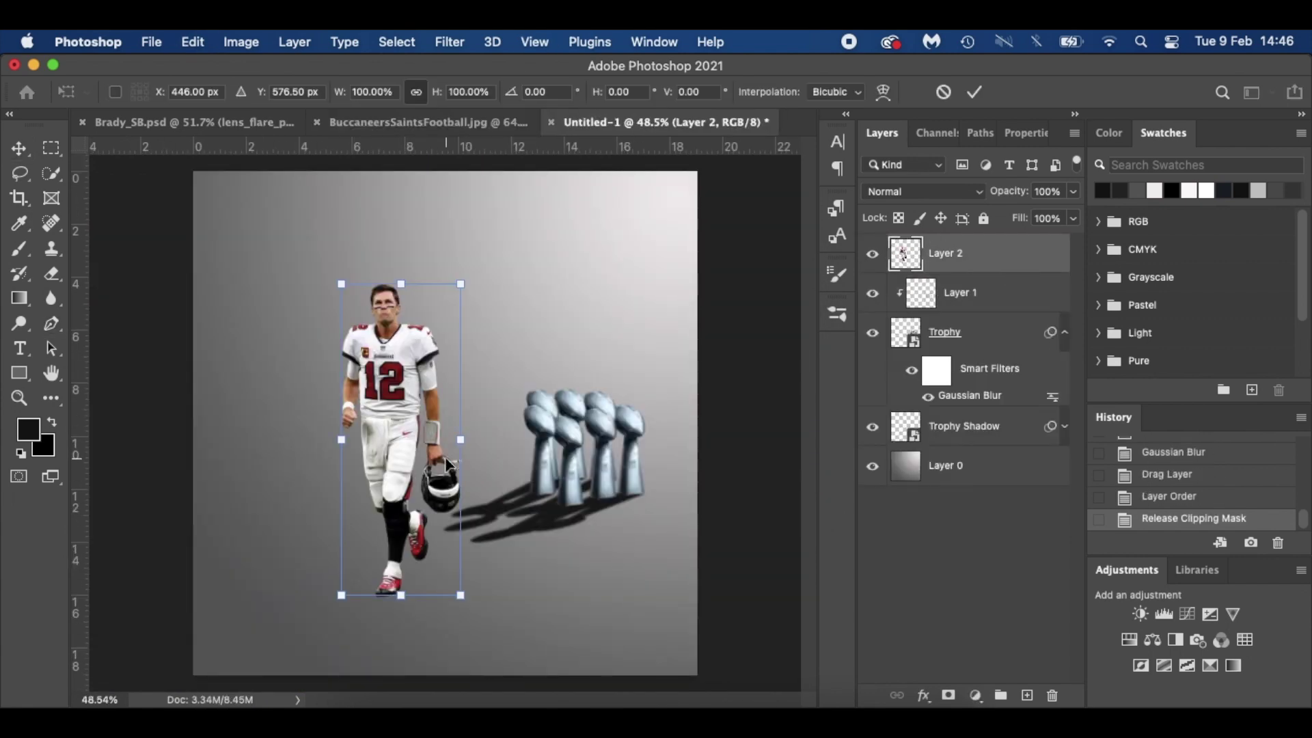
{"action": "left_click_drag", "start_coordinate": [388, 401], "coordinate": [362, 385]}
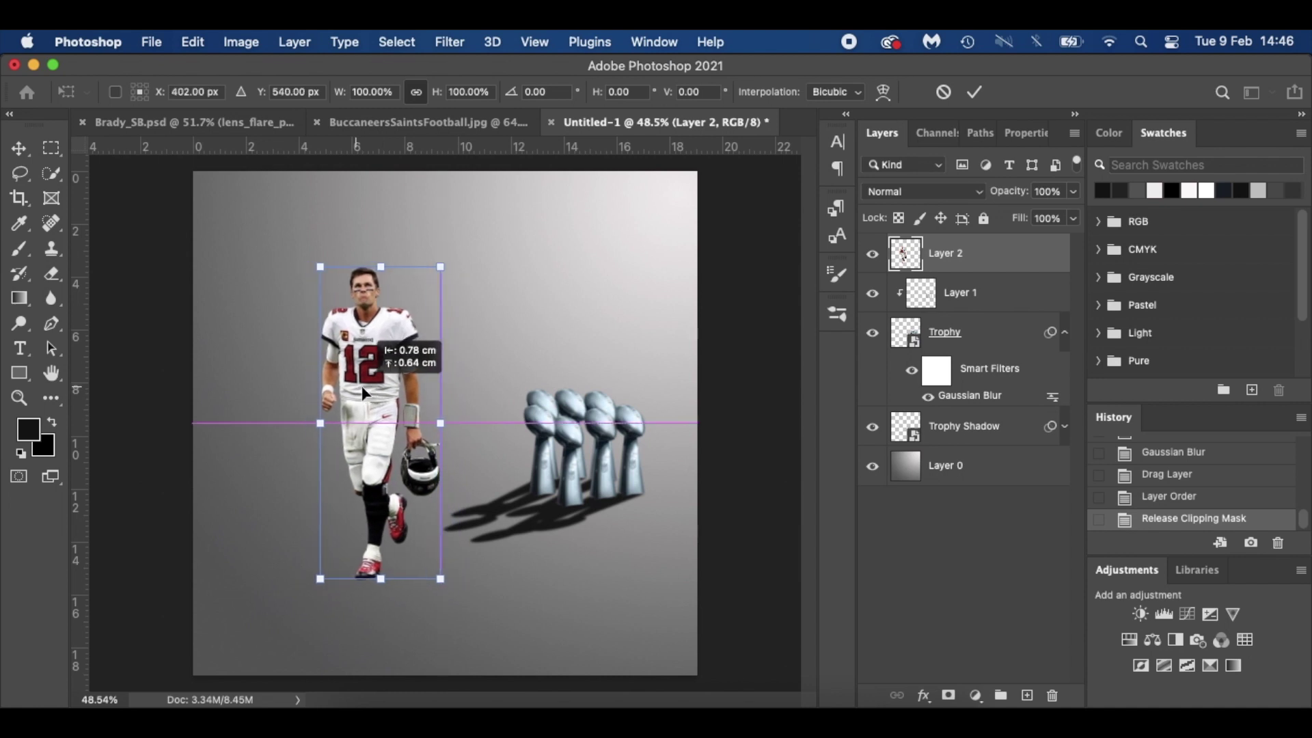
{"action": "left_click_drag", "start_coordinate": [362, 385], "coordinate": [362, 385]}
{"action": "key", "text": "Return"}
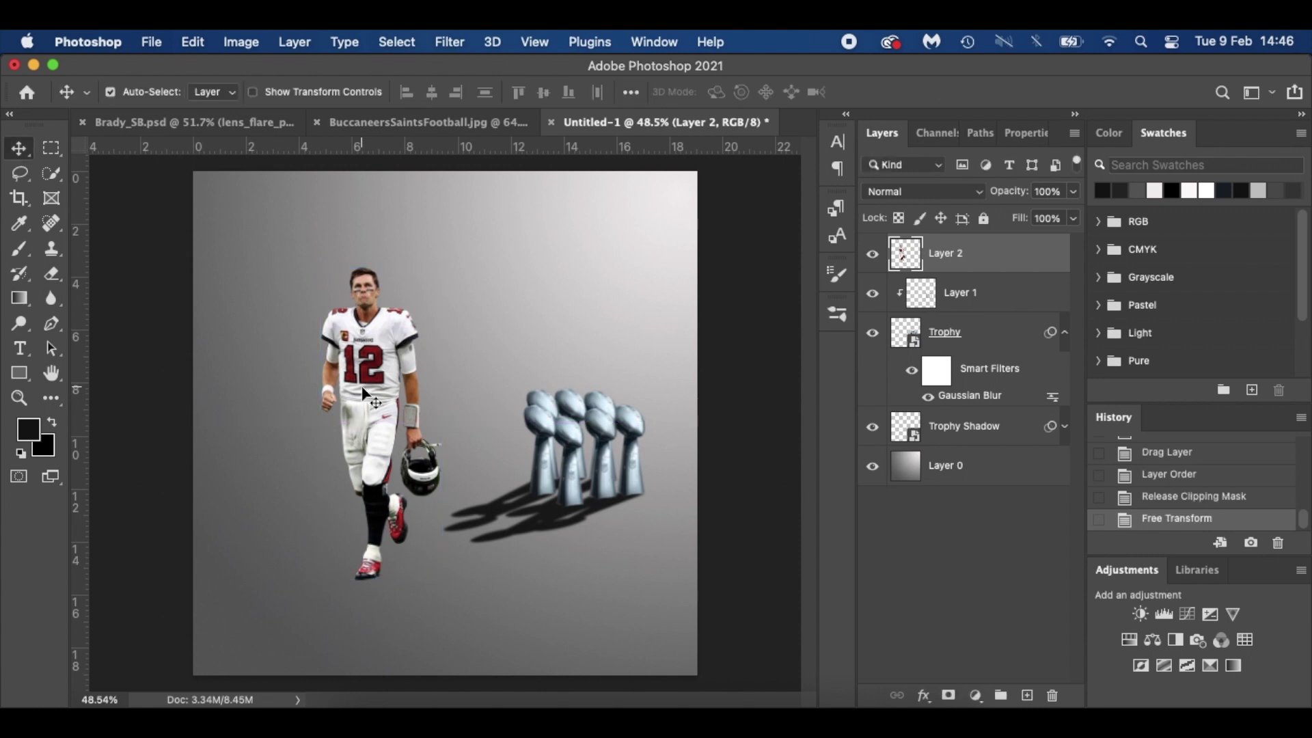
Step: Compare the layout with Brady_SB.psd, and scale the trophies with their shadow down slightly in Untitled-1
{"action": "left_click", "coordinate": [251, 122]}
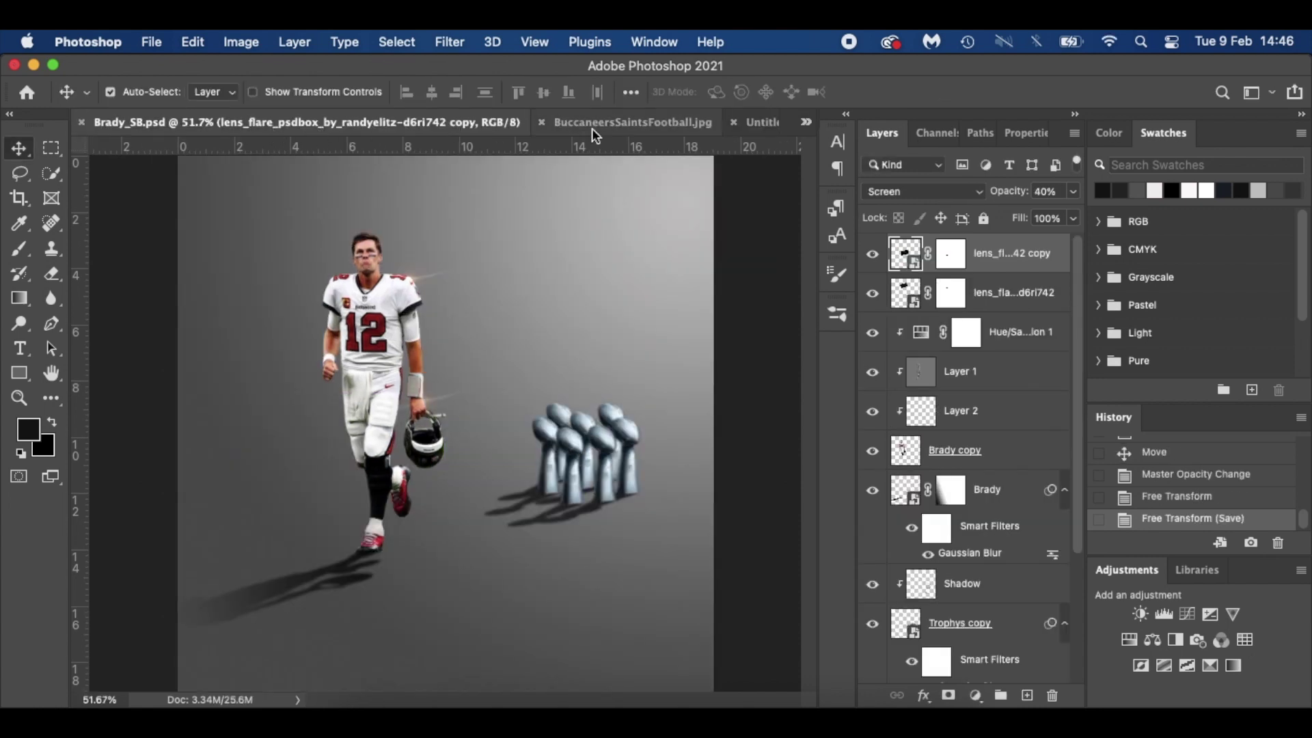
{"action": "left_click", "coordinate": [771, 120]}
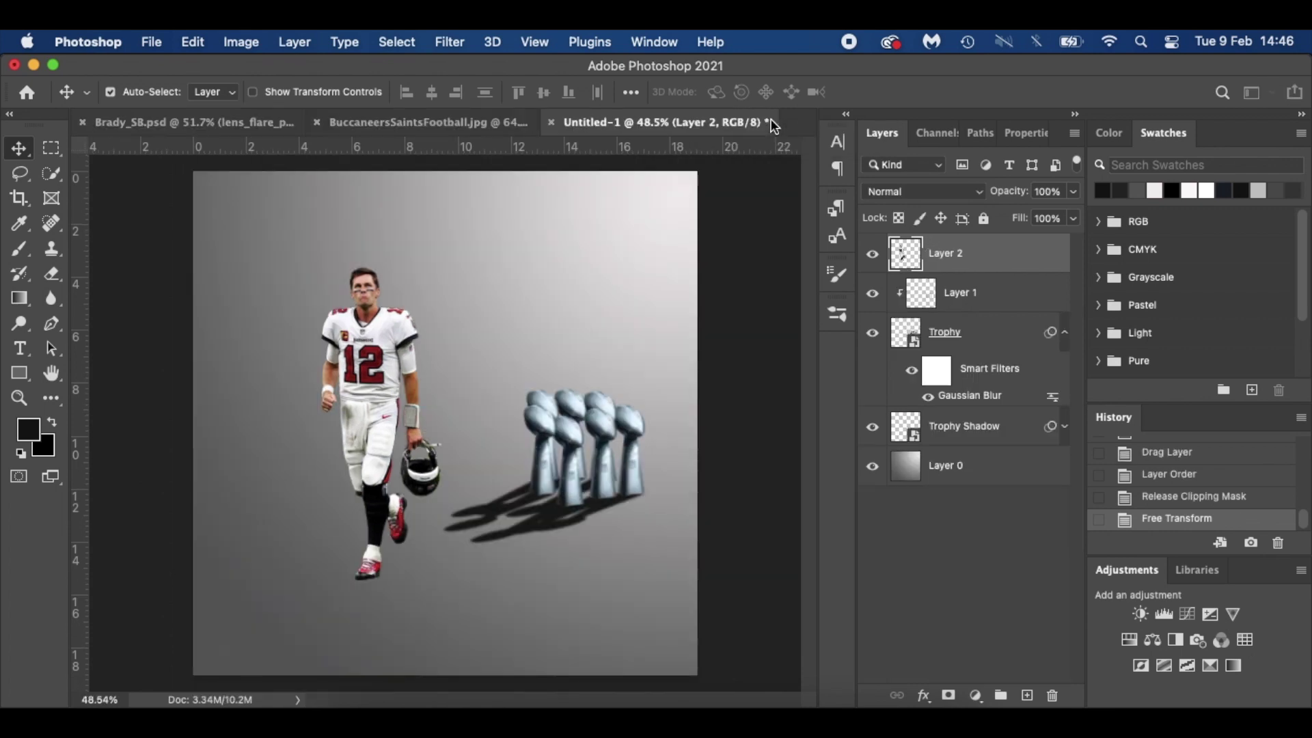
{"action": "left_click", "coordinate": [1004, 308]}
{"action": "left_click", "coordinate": [1015, 444], "text": "super"}
{"action": "key", "text": "super+t"}
{"action": "left_click_drag", "start_coordinate": [437, 385], "coordinate": [477, 403]}
{"action": "key", "text": "Return"}
Step: Move the player cut-out slightly to the right and enlarge it a little from its upper-left corner
{"action": "left_click_drag", "start_coordinate": [379, 405], "coordinate": [393, 400]}
{"action": "key", "text": "super+t"}
{"action": "left_click_drag", "start_coordinate": [335, 269], "coordinate": [329, 252]}
{"action": "key", "text": "Return"}
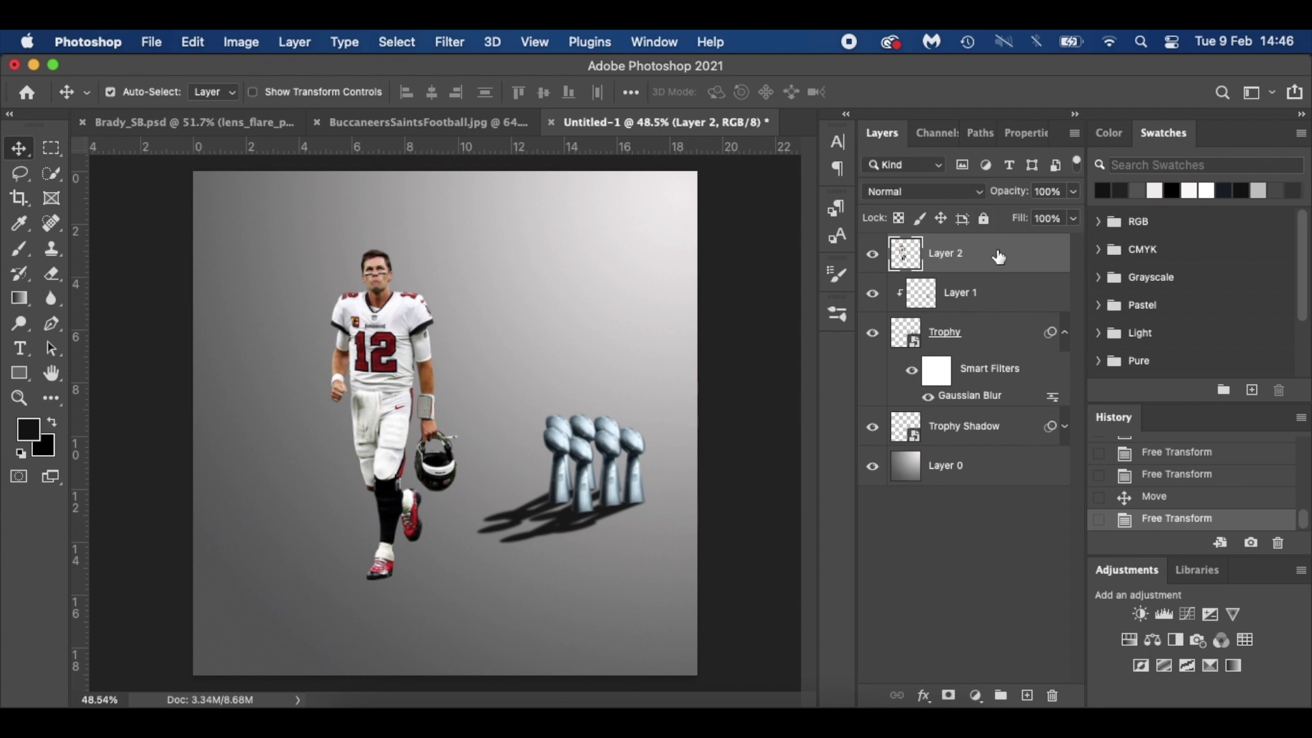
Step: Duplicate the player layer and turn the lower copy black with Hue/Saturation at Lightness -100
{"action": "key", "text": "super+j"}
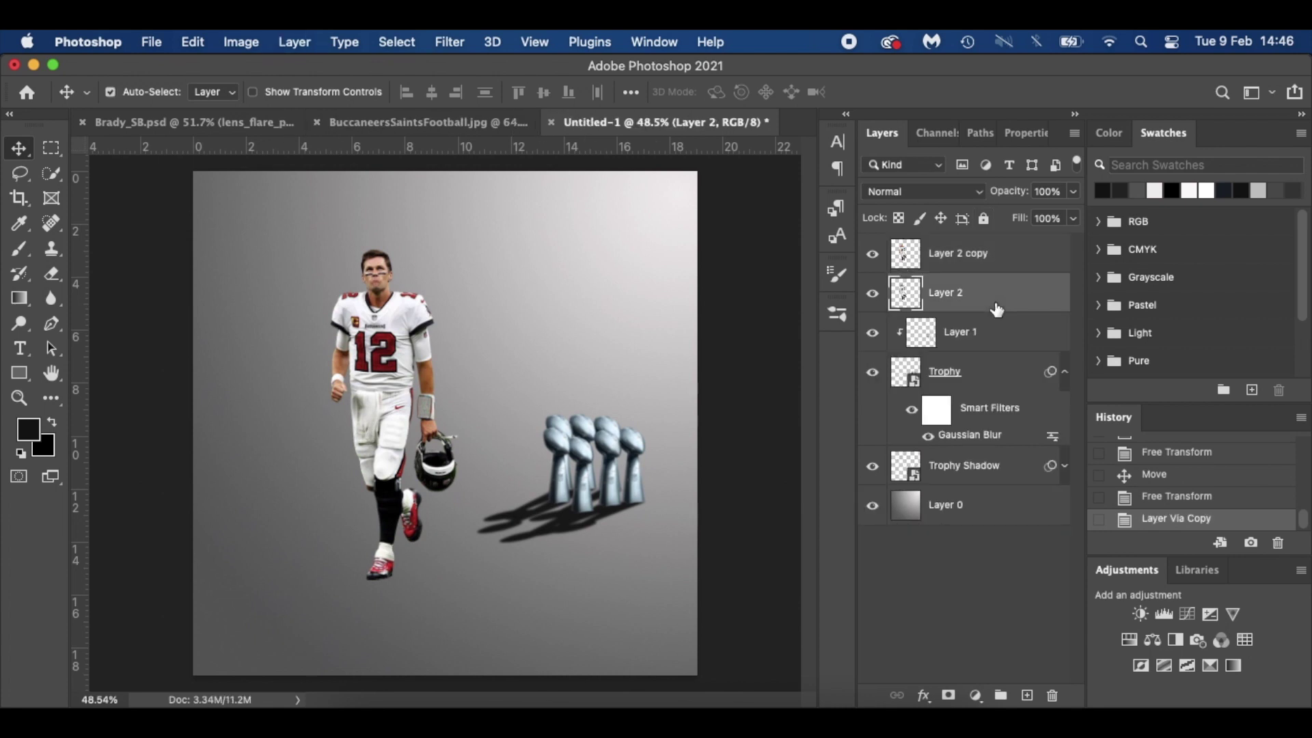
{"action": "key", "text": "super+u"}
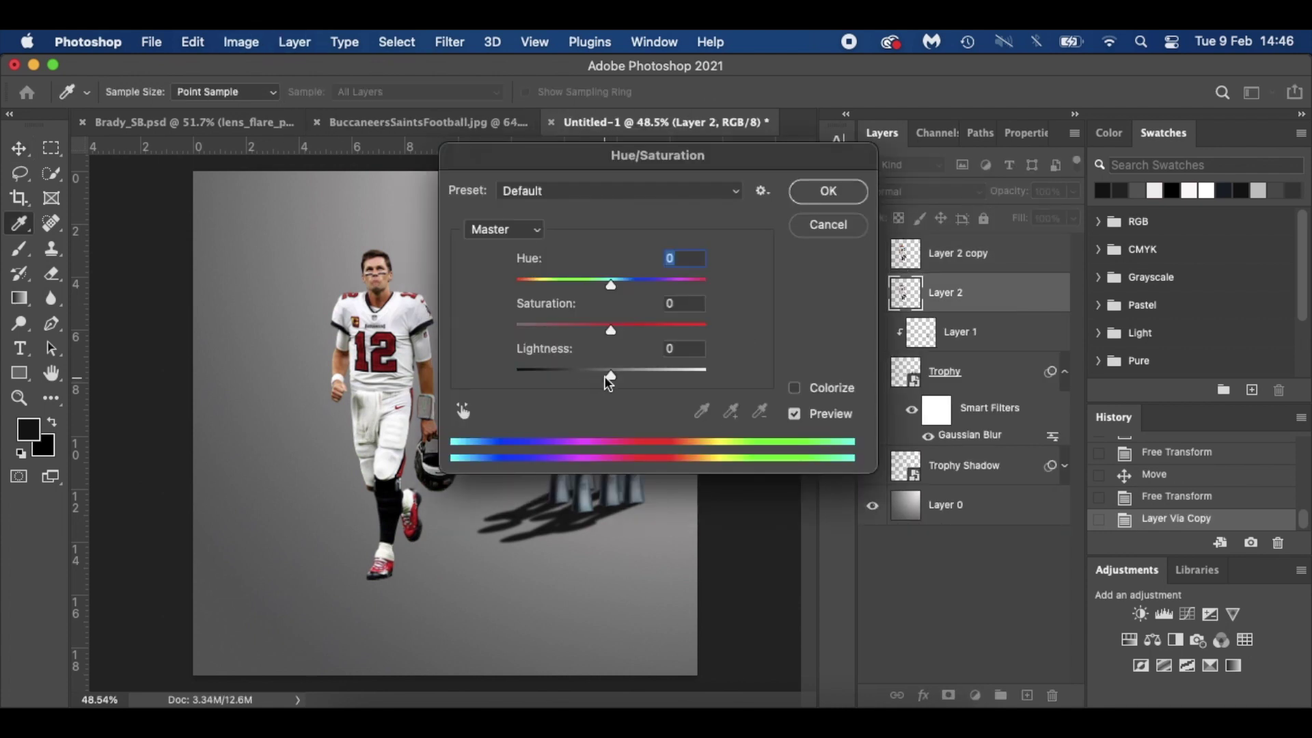
{"action": "left_click_drag", "start_coordinate": [609, 375], "coordinate": [514, 375]}
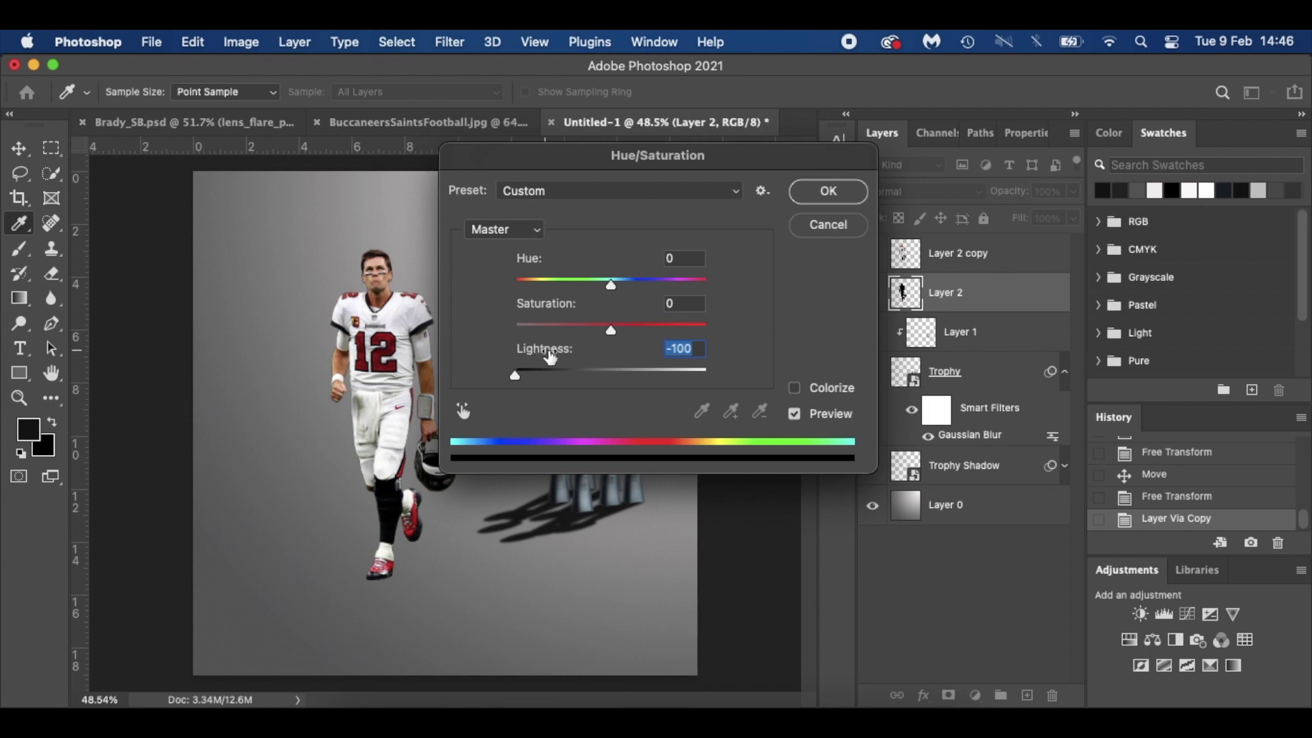
{"action": "left_click", "coordinate": [825, 192]}
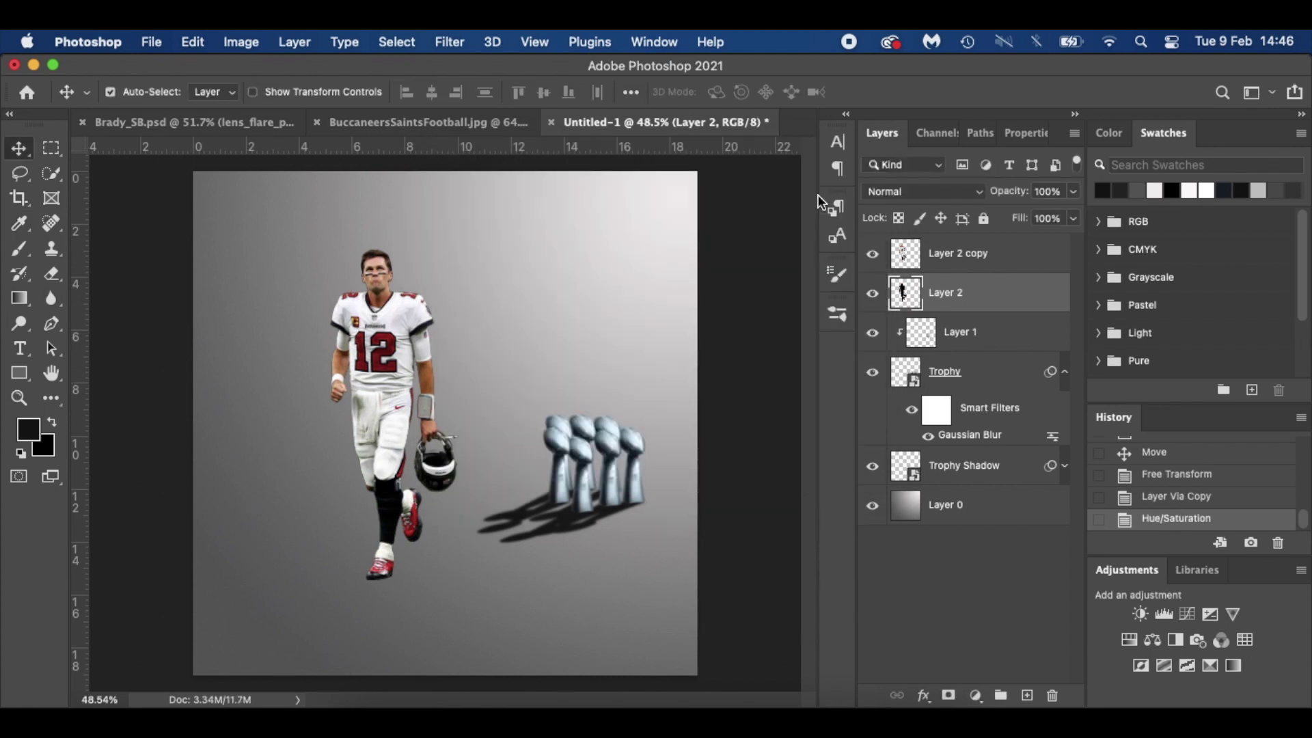
Step: Distort the black player copy down and to the left so it lies on the floor as a cast shadow
{"action": "key", "text": "super+t"}
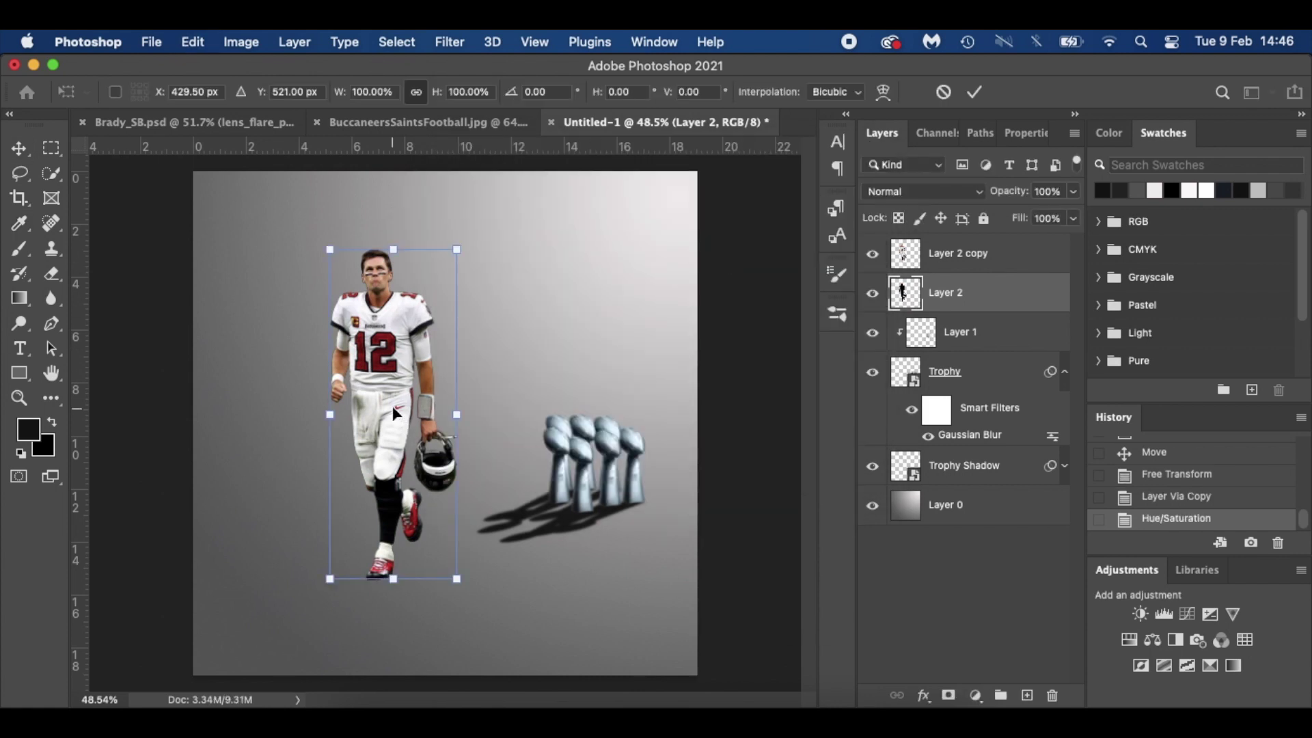
{"action": "right_click", "coordinate": [393, 352]}
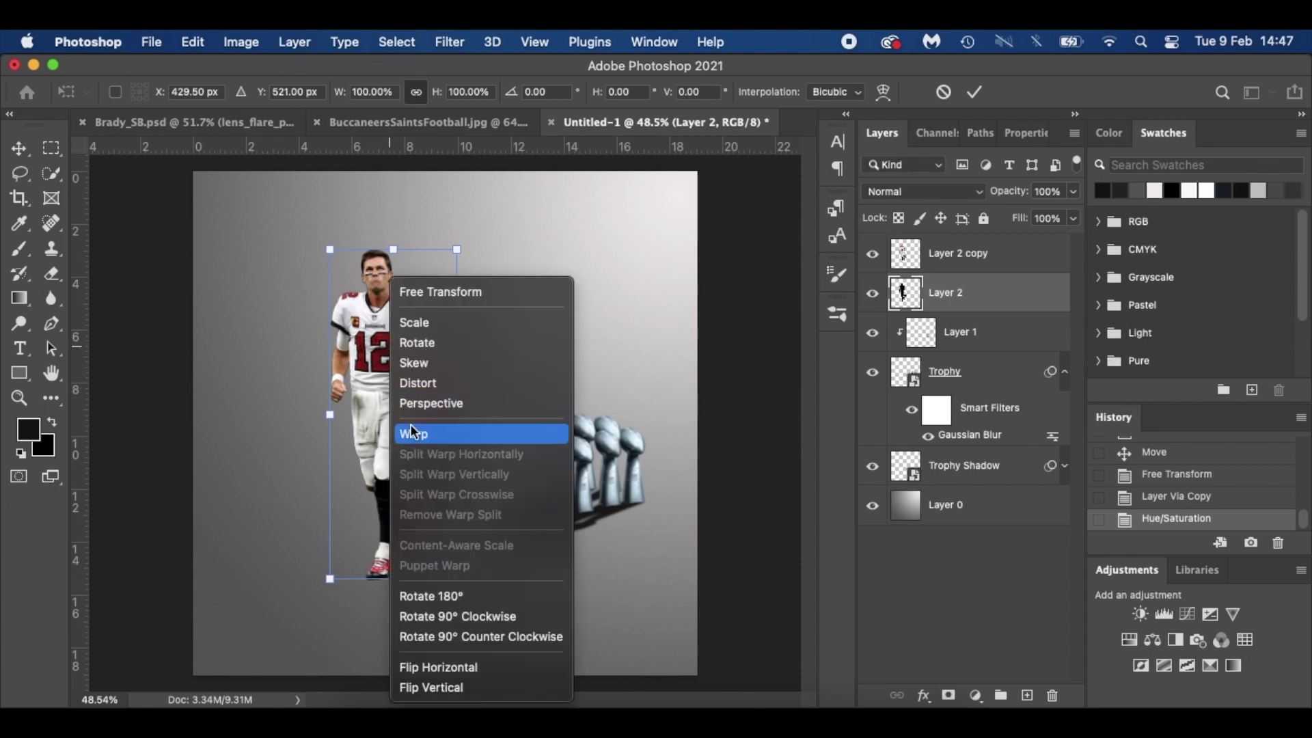
{"action": "left_click", "coordinate": [438, 384]}
{"action": "left_click_drag", "start_coordinate": [394, 250], "coordinate": [150, 655]}
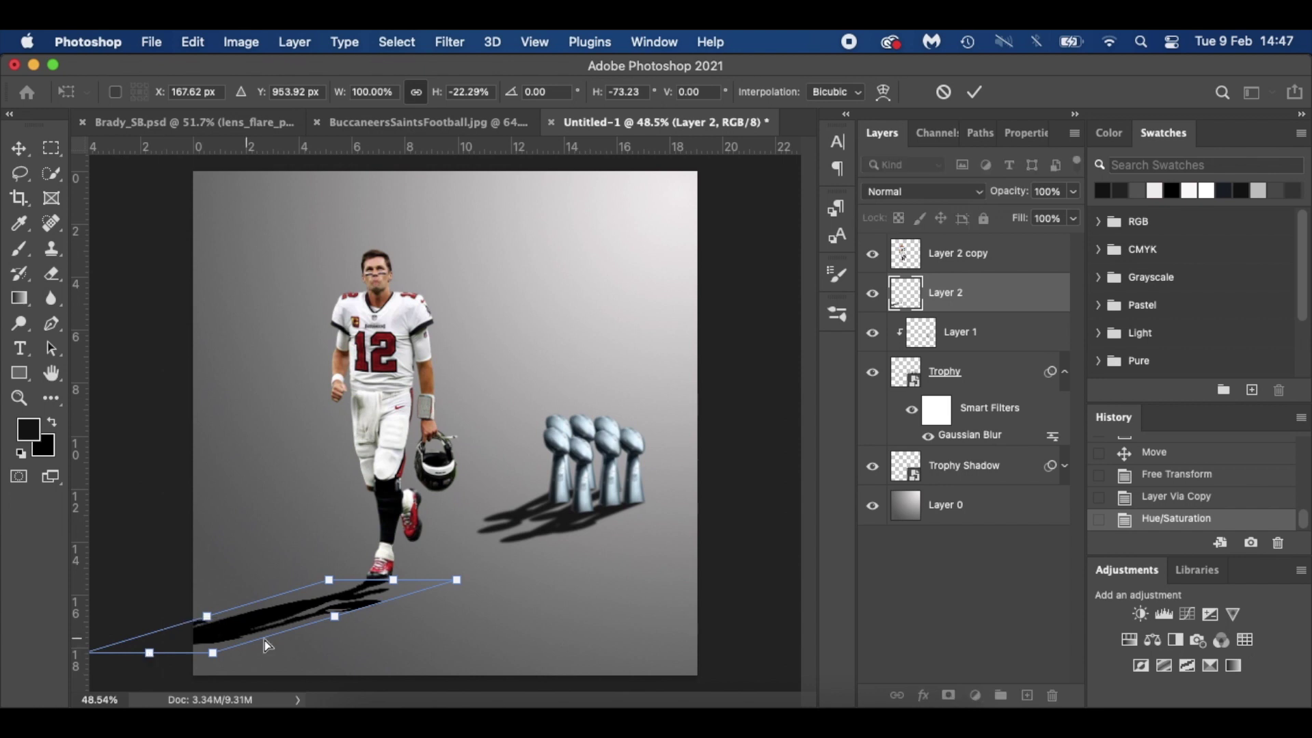
{"action": "key", "text": "Return"}
Step: Nudge the player's shadow upward so it meets the front shoe
{"action": "scroll", "coordinate": [360, 641], "scroll_direction": "up", "scroll_amount": 5}
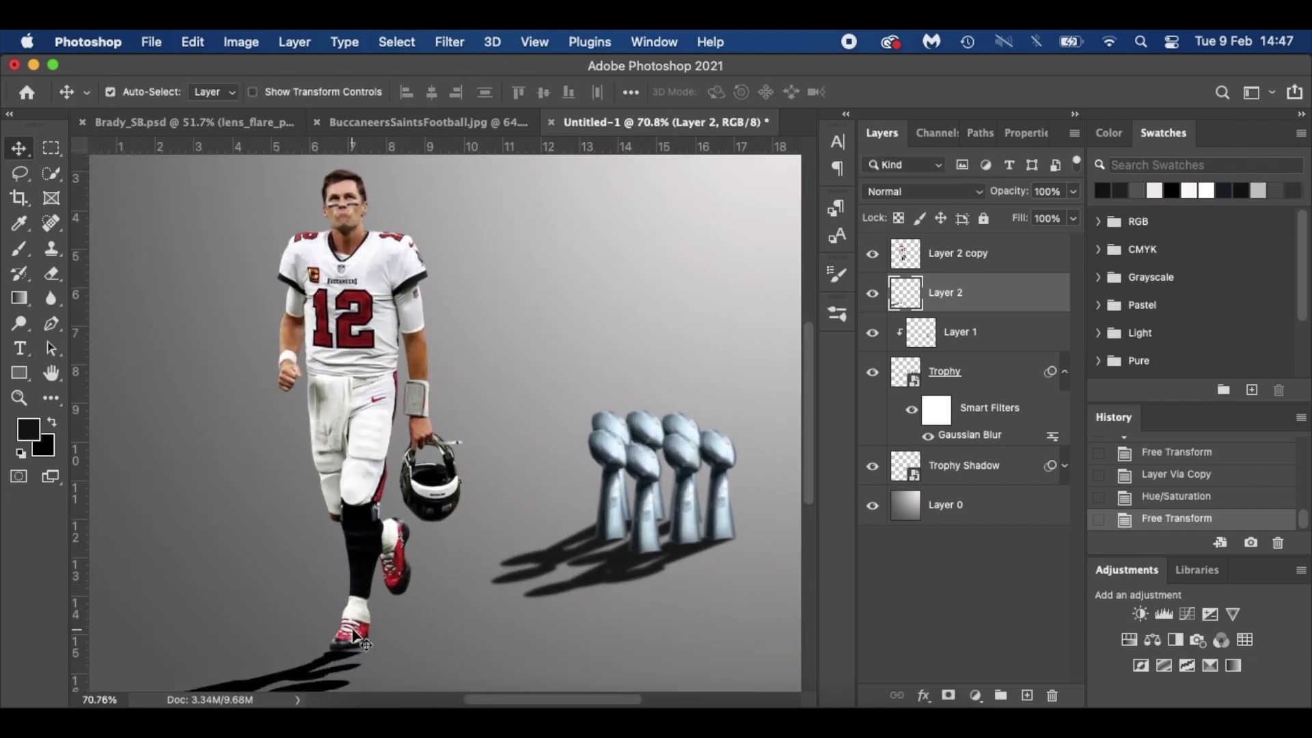
{"action": "key", "text": "Up"}
{"action": "key", "text": "Up"}
{"action": "key", "text": "Up"}
{"action": "key", "text": "Up"}
{"action": "key", "text": "Up"}
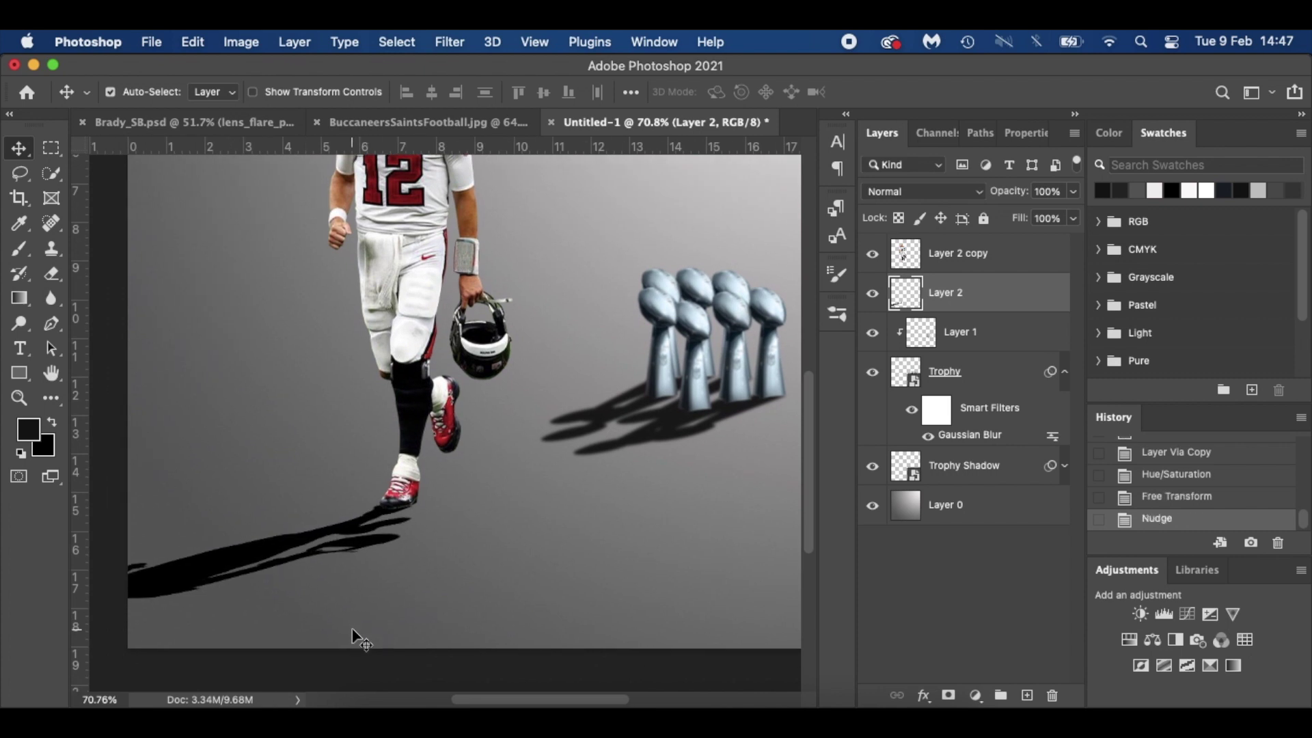
{"action": "key", "text": "Up"}
{"action": "key", "text": "Up"}
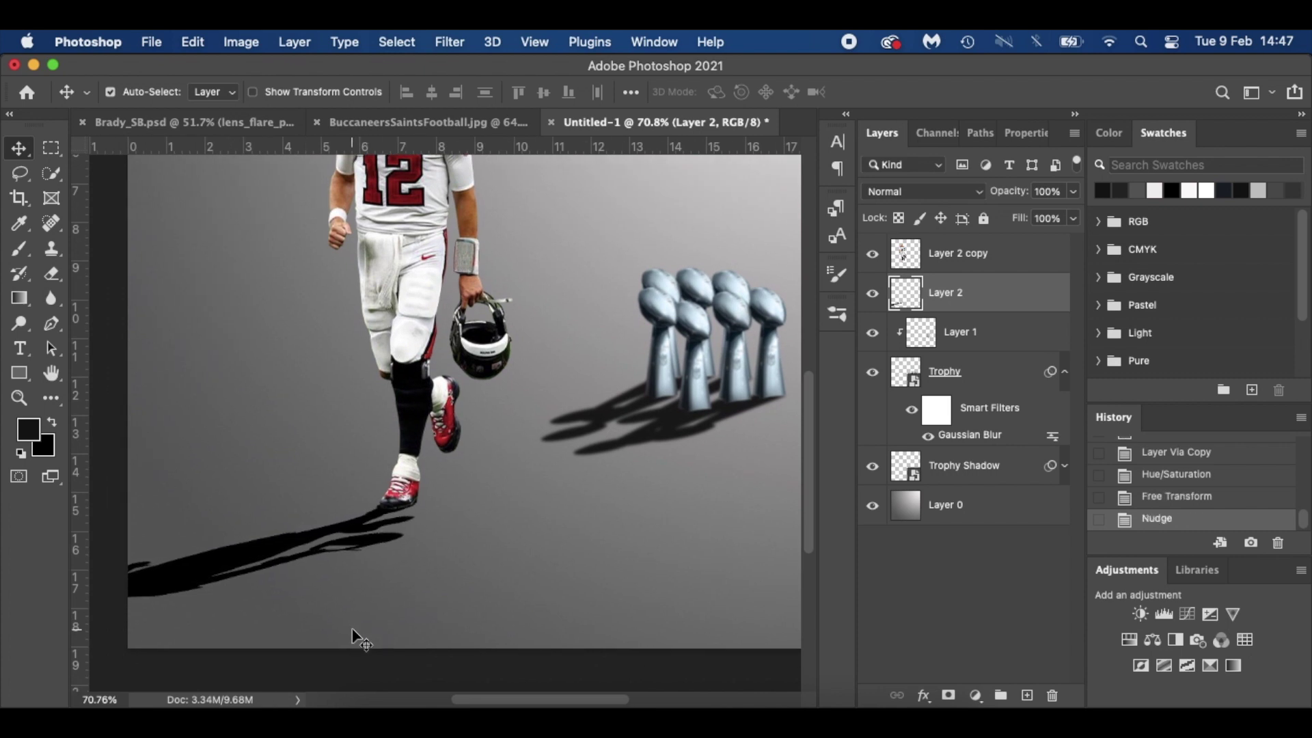
Step: Convert the player's shadow layer to a smart object
{"action": "key", "text": "super+0"}
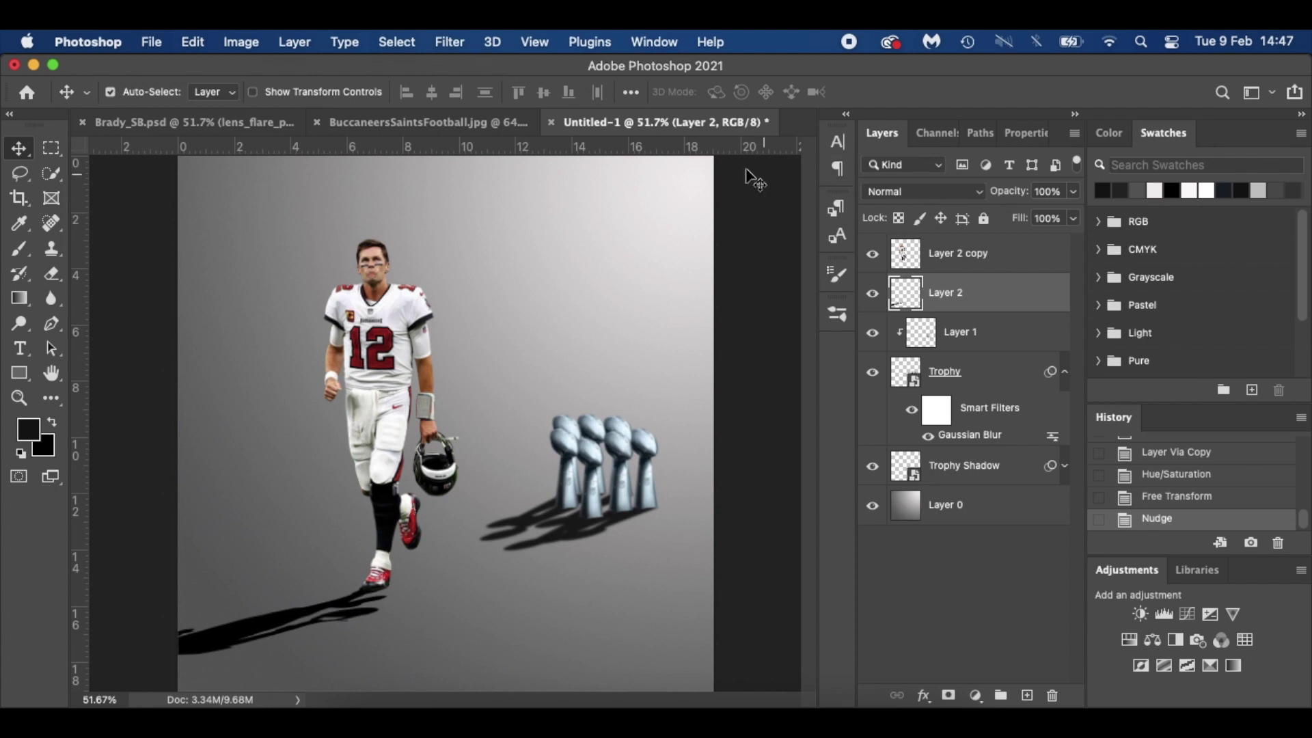
{"action": "right_click", "coordinate": [996, 289]}
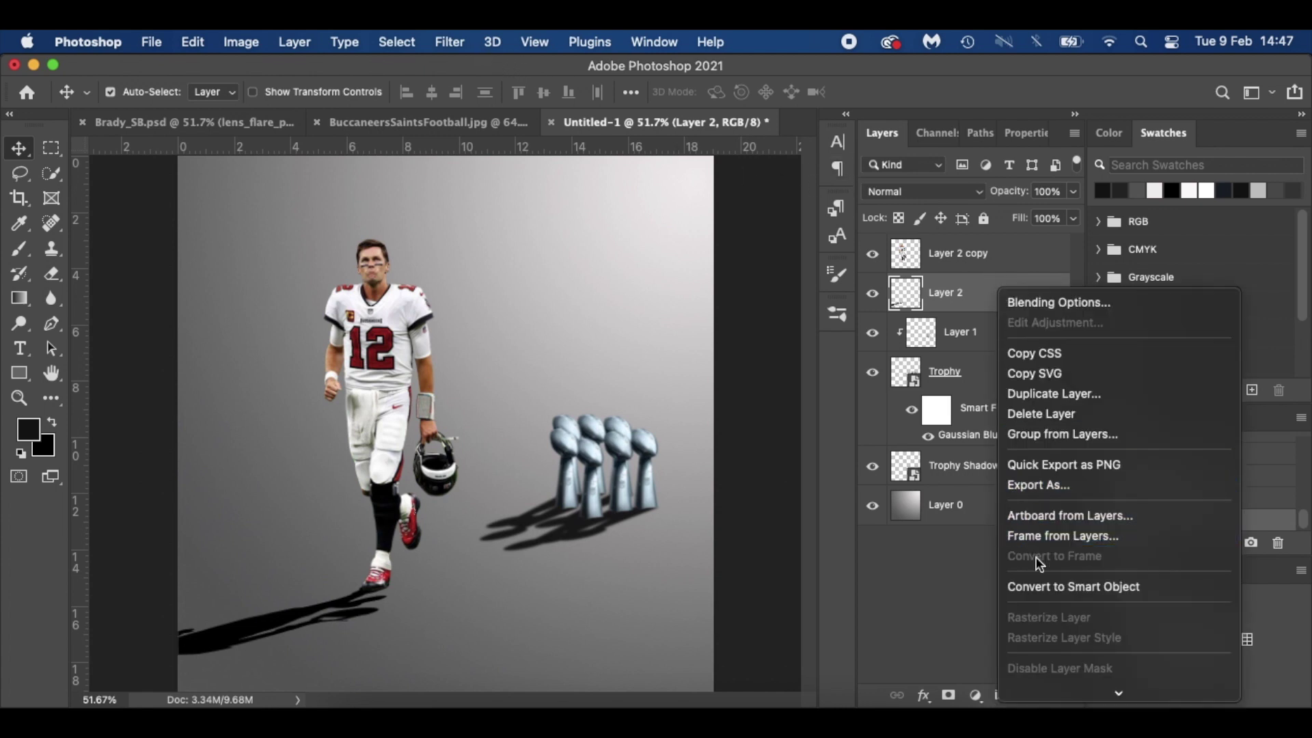
{"action": "left_click", "coordinate": [1039, 585]}
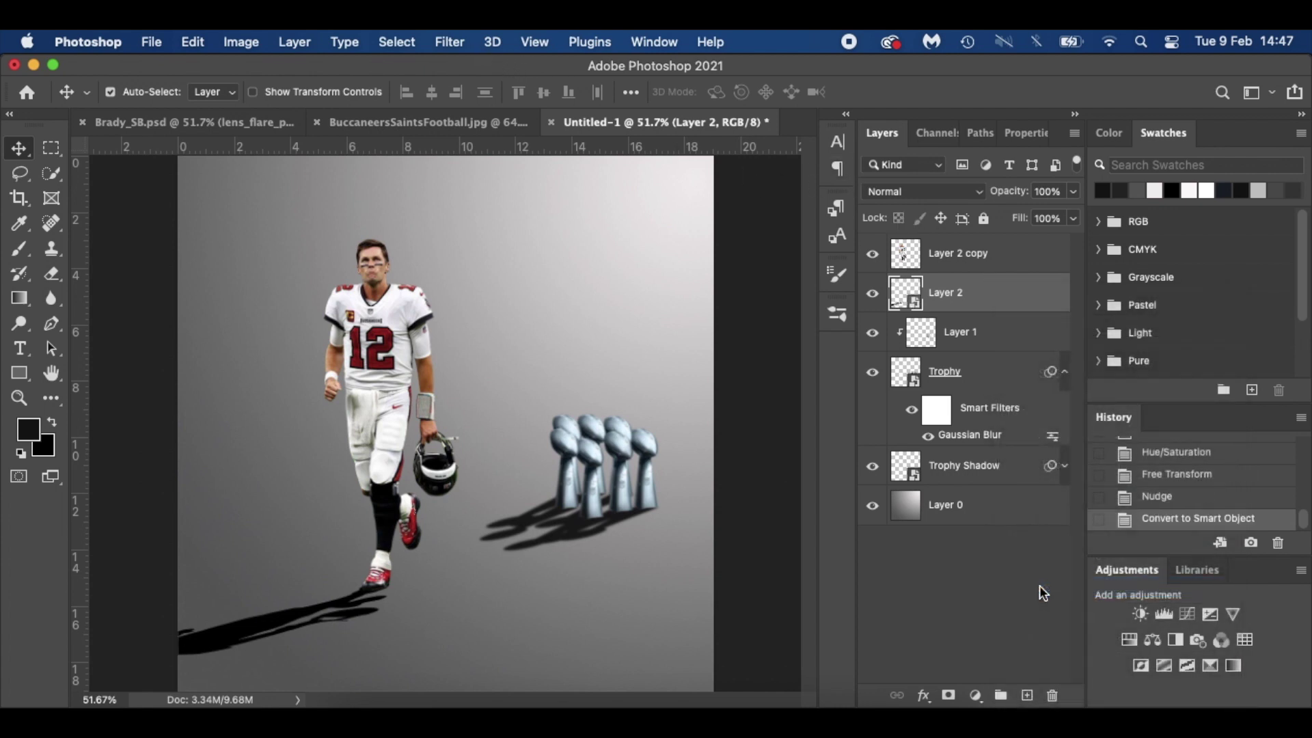
Step: Apply a Gaussian Blur with a 2-pixel radius to the player's shadow smart object
{"action": "left_click", "coordinate": [449, 34]}
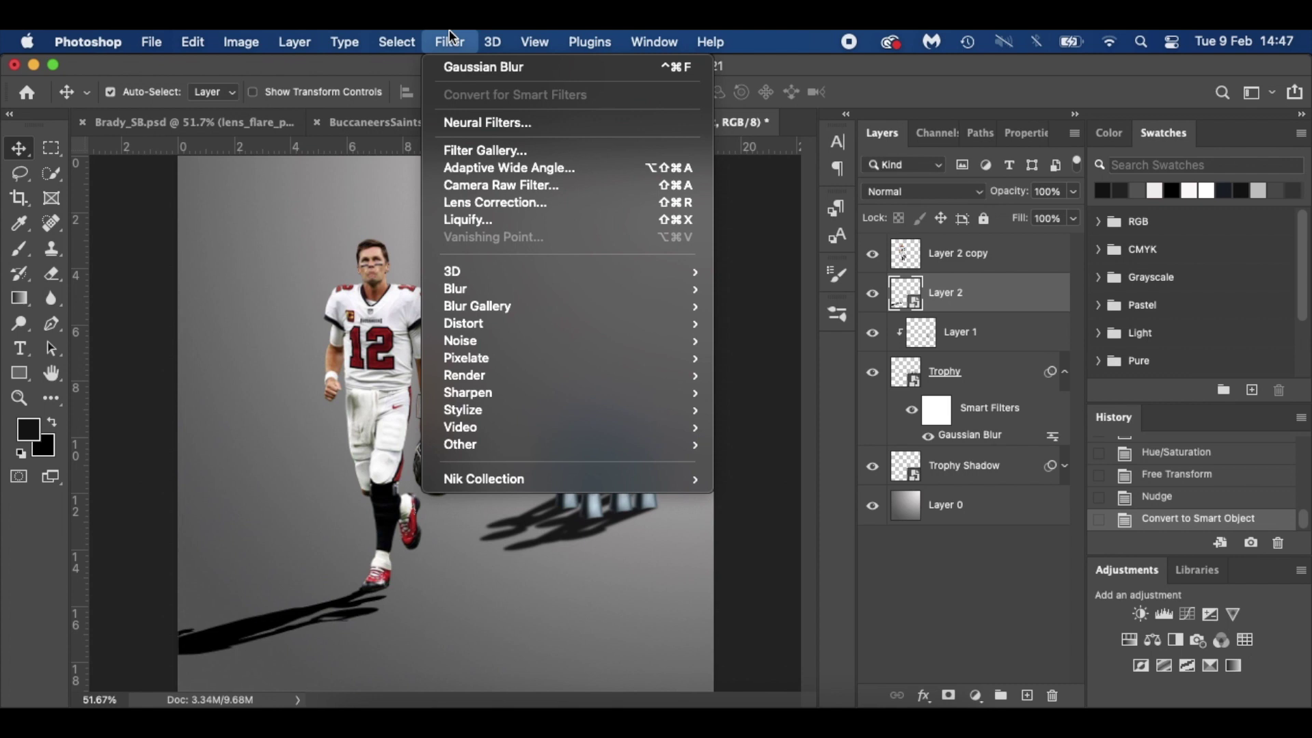
{"action": "left_click", "coordinate": [523, 69]}
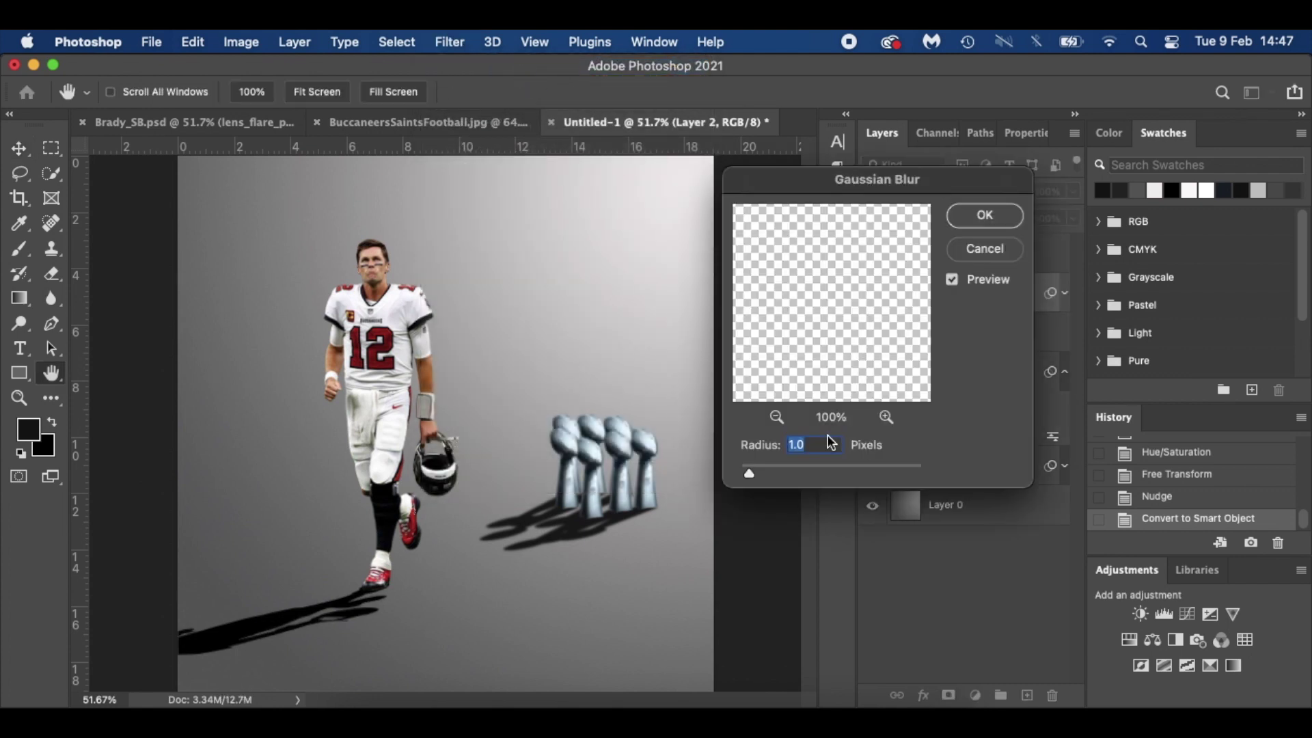
{"action": "type", "text": "2"}
{"action": "left_click", "coordinate": [991, 215]}
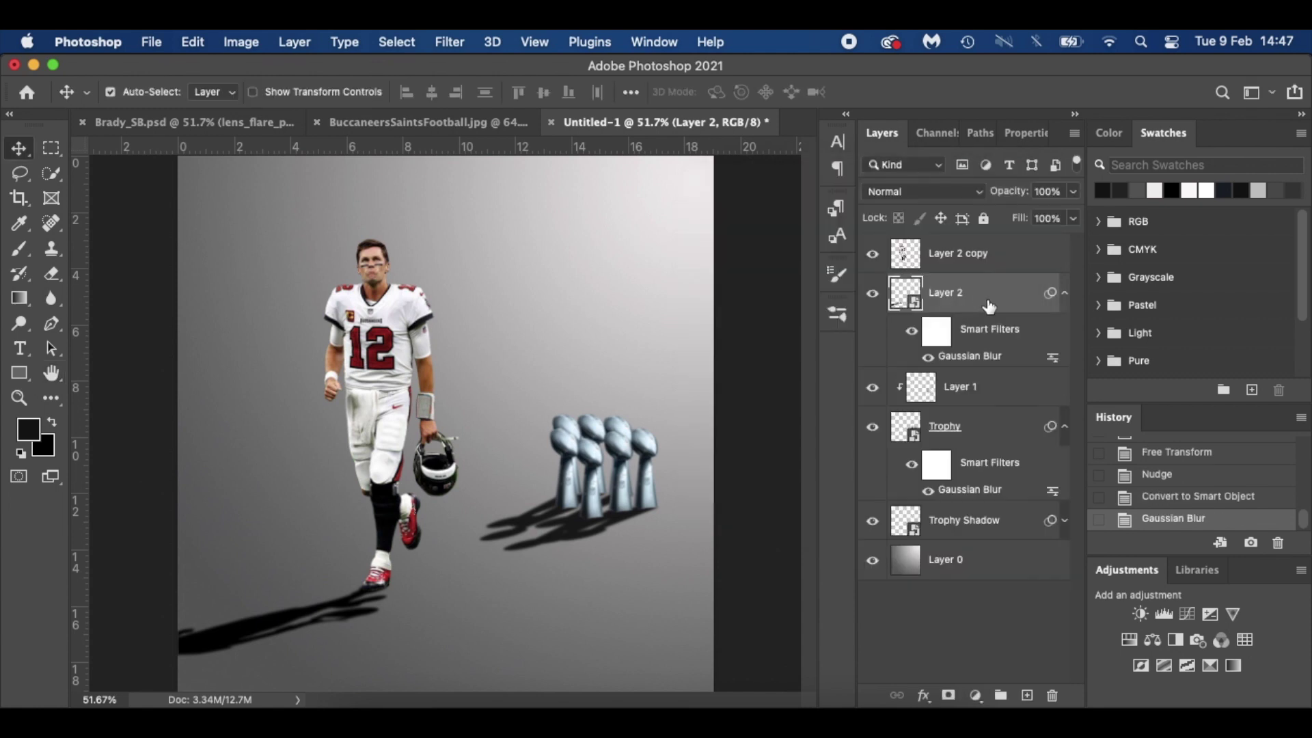
Step: Lower the player's shadow layer opacity to 84% to match the Trophy Shadow layer
{"action": "left_click", "coordinate": [983, 525]}
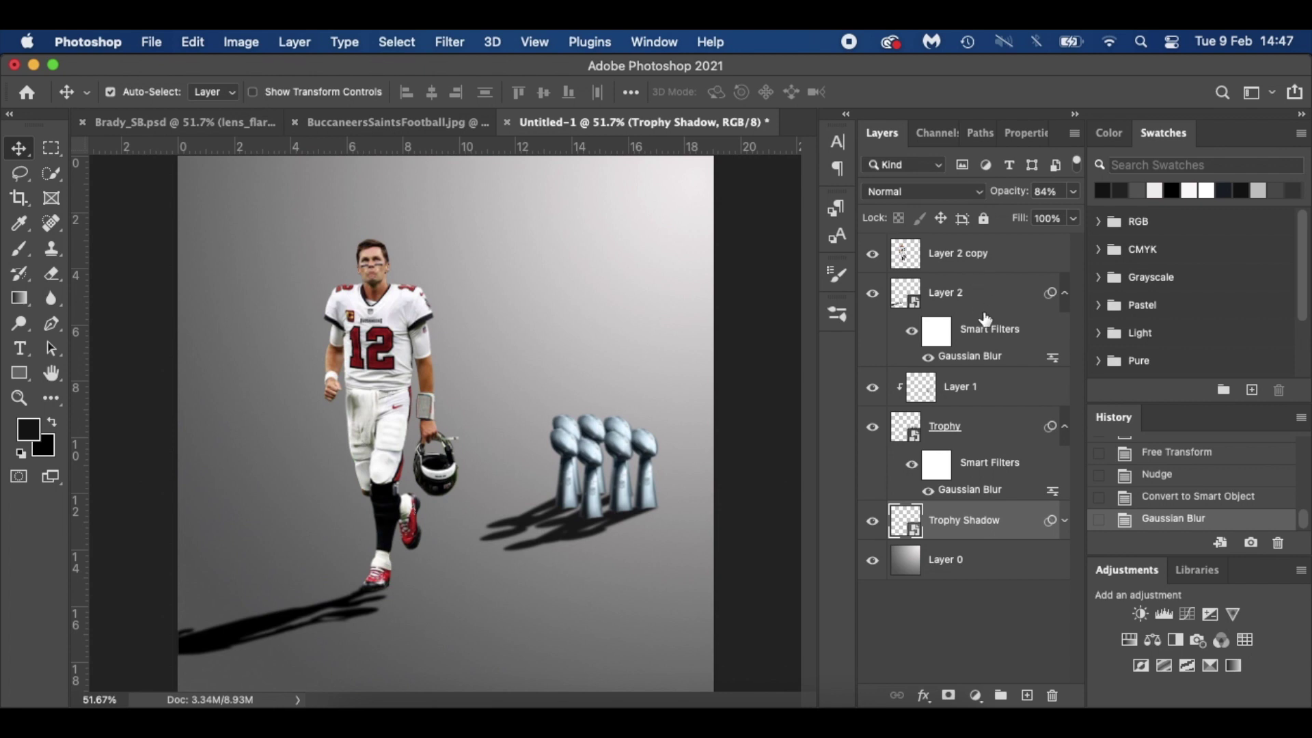
{"action": "left_click", "coordinate": [980, 287]}
{"action": "left_click_drag", "start_coordinate": [1018, 198], "coordinate": [1001, 195]}
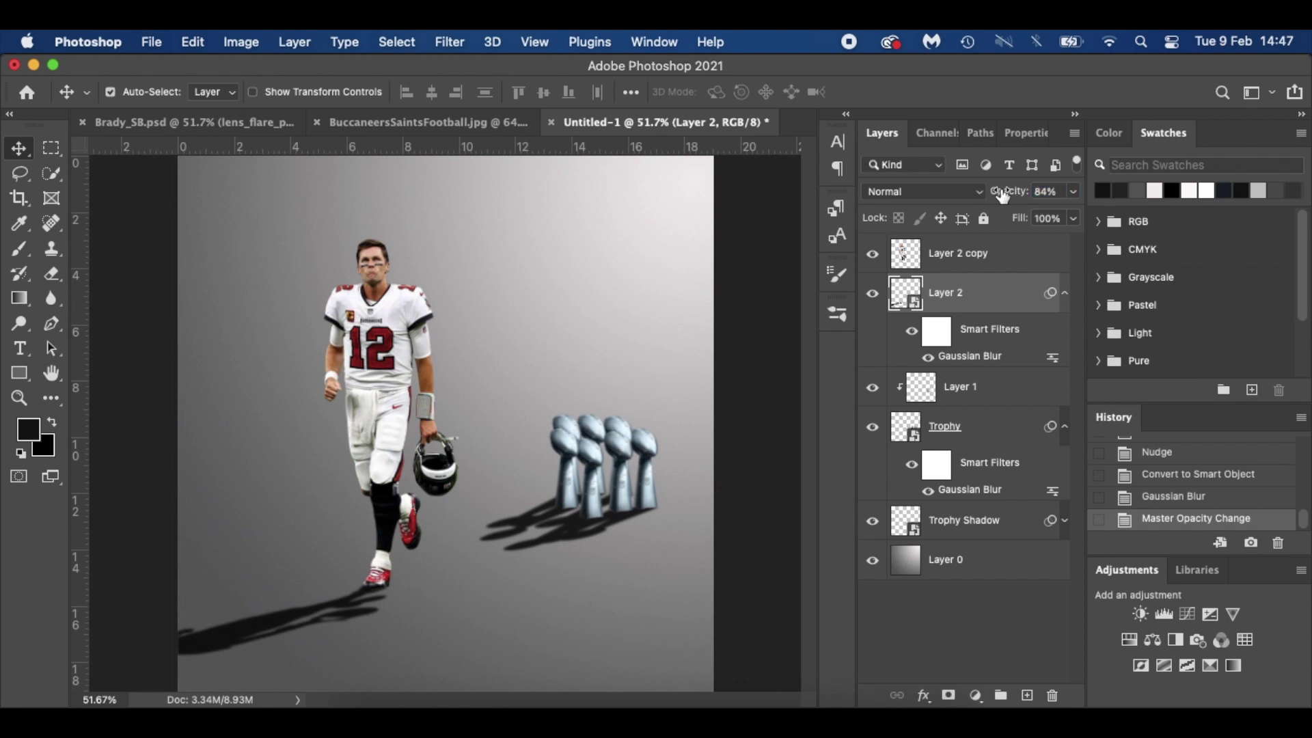
{"action": "left_click", "coordinate": [782, 521]}
Step: Add a layer mask to the player's shadow and set up a linear Foreground to Background gradient from black to white
{"action": "left_click", "coordinate": [1000, 303]}
{"action": "left_click", "coordinate": [949, 695]}
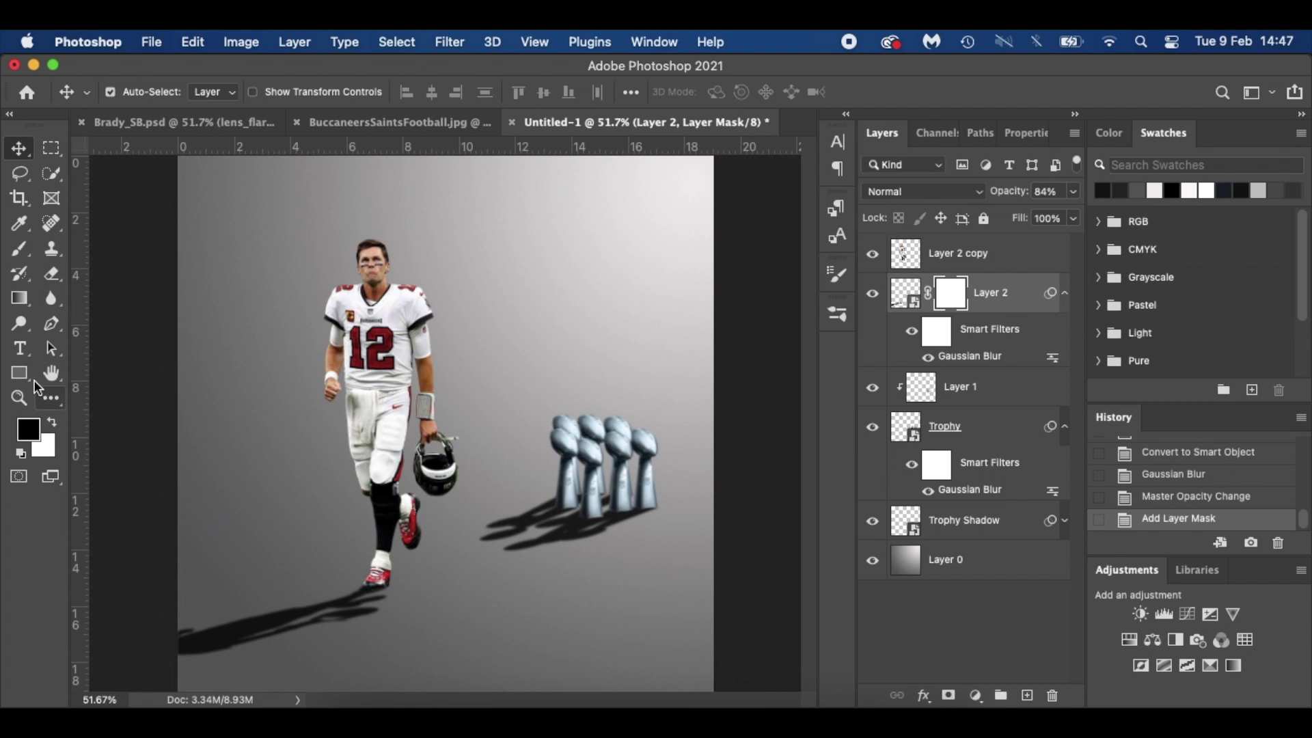
{"action": "left_click", "coordinate": [19, 298]}
{"action": "left_click", "coordinate": [183, 93]}
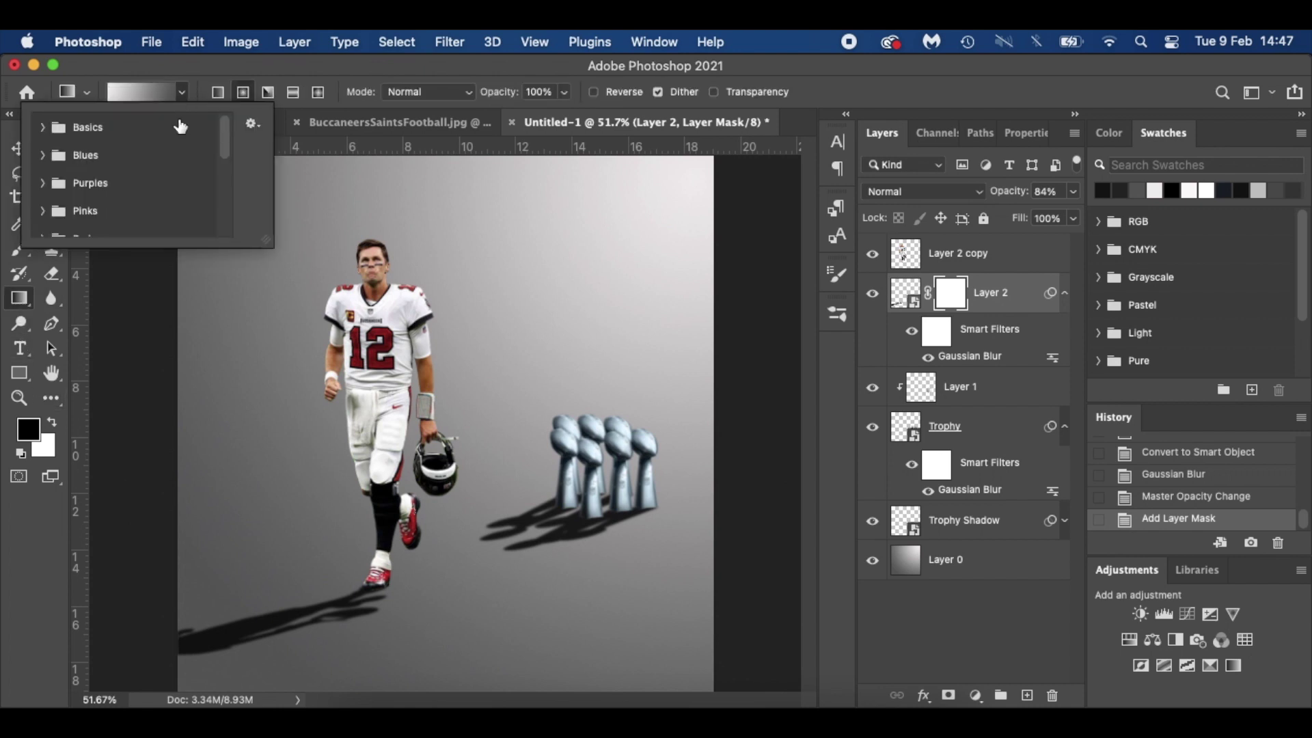
{"action": "left_click", "coordinate": [42, 128]}
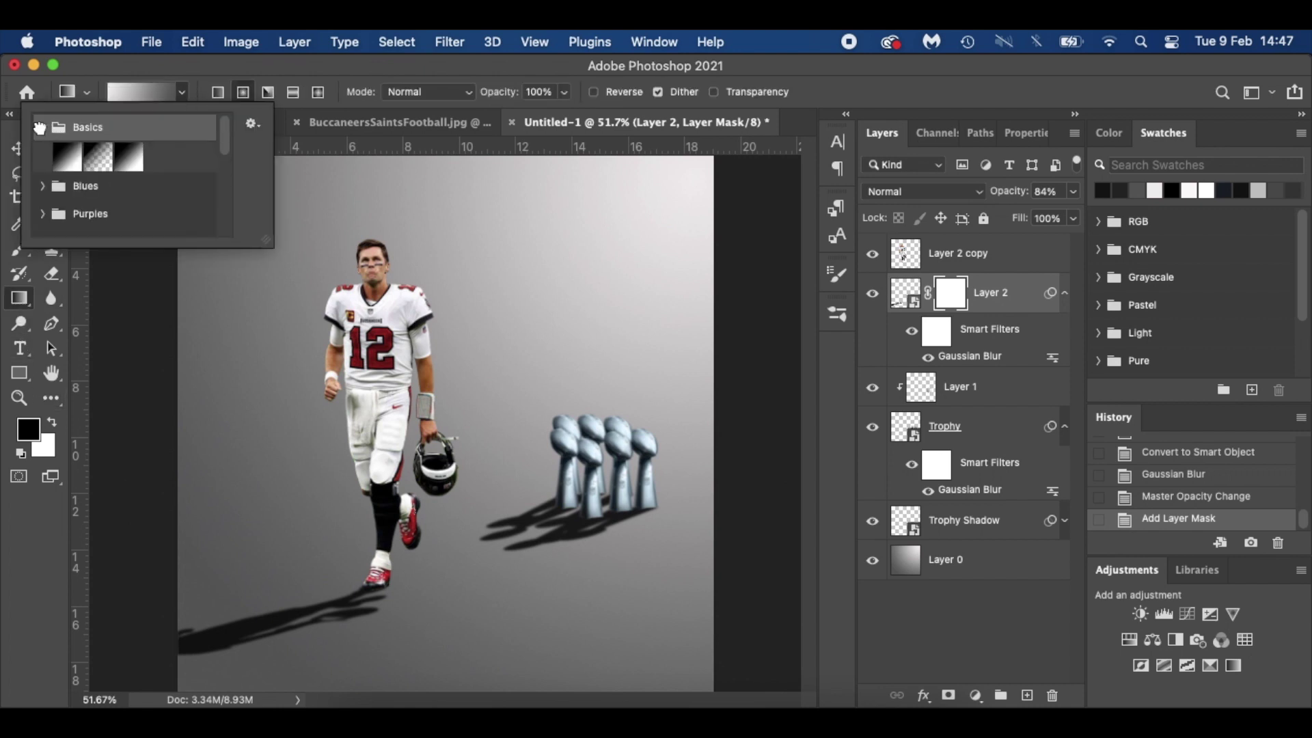
{"action": "left_click", "coordinate": [60, 164]}
{"action": "left_click", "coordinate": [144, 92]}
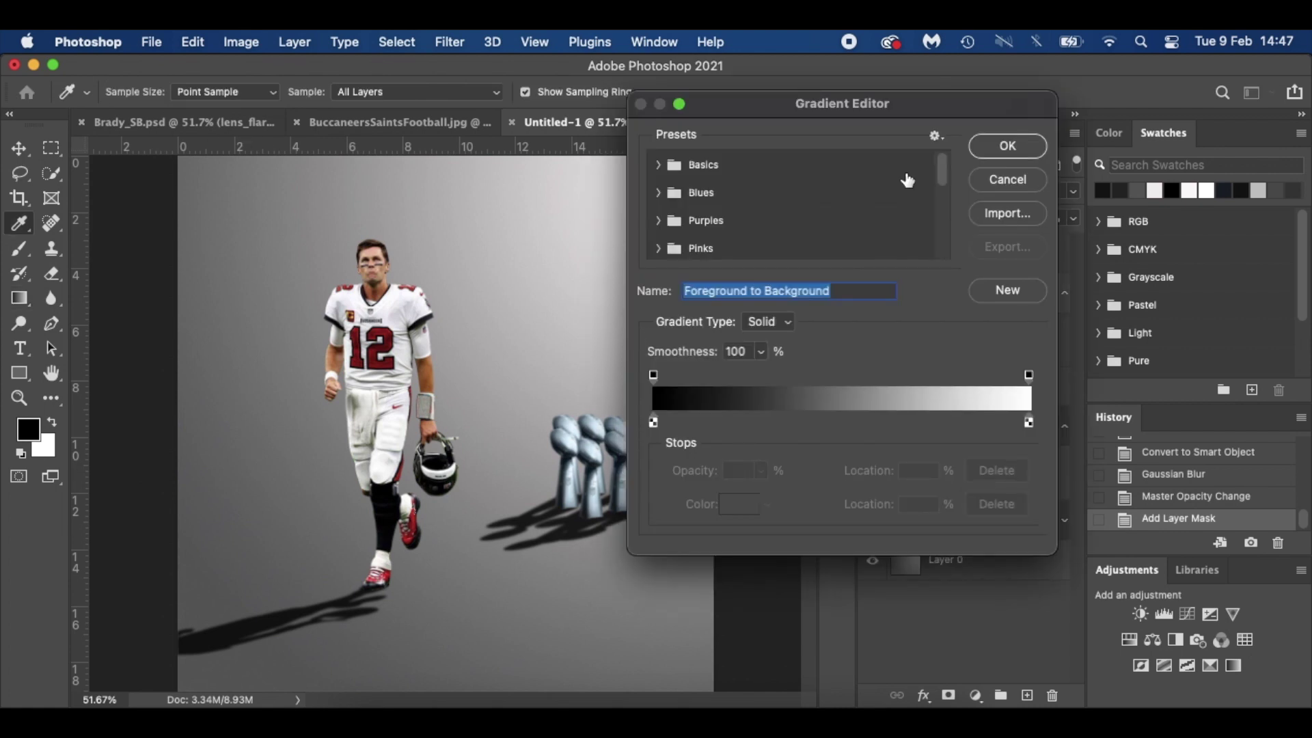
{"action": "left_click", "coordinate": [1007, 146]}
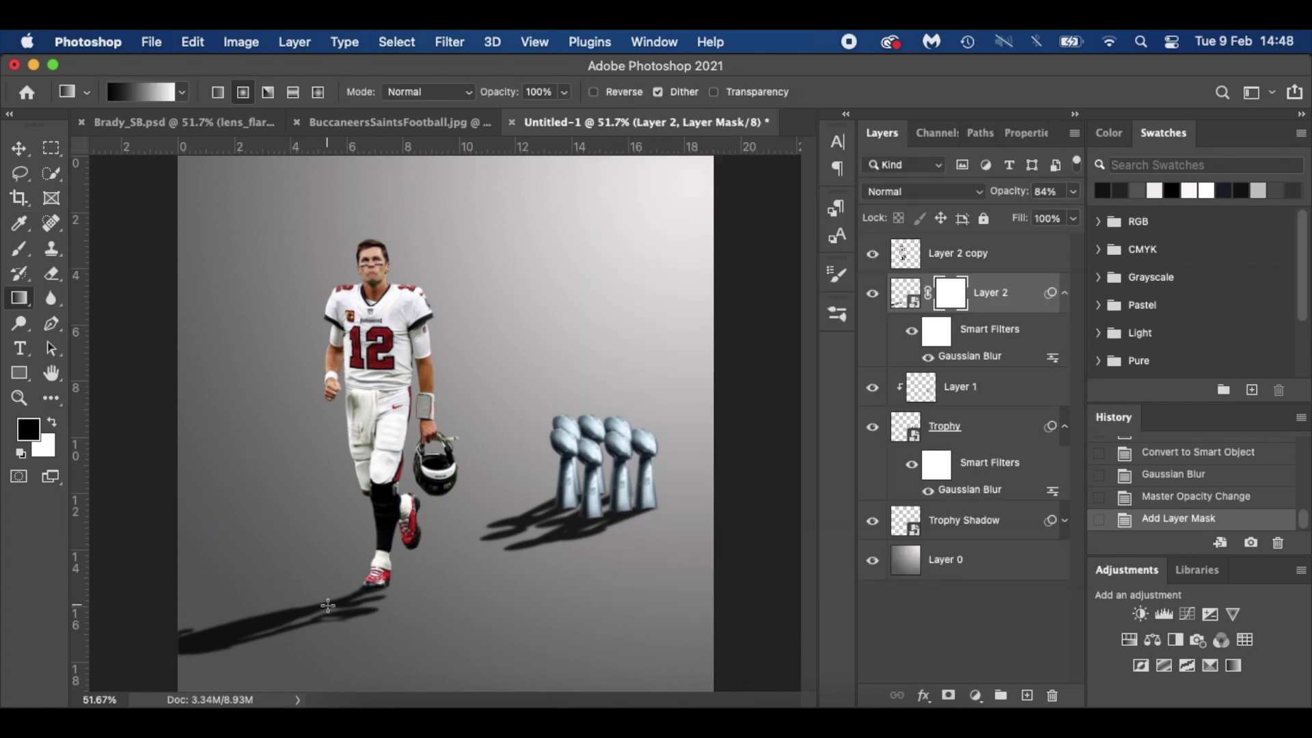
{"action": "left_click", "coordinate": [218, 93]}
Step: Try fading the far end of the player's shadow with short linear gradients on its mask, undoing the attempts
{"action": "mouse_move", "coordinate": [349, 600]}
{"action": "left_mouse_down"}
{"action": "mouse_move", "coordinate": [146, 641]}
{"action": "mouse_move", "coordinate": [138, 656]}
{"action": "mouse_move", "coordinate": [343, 604]}
{"action": "left_mouse_up"}
{"action": "key", "text": "super+z"}
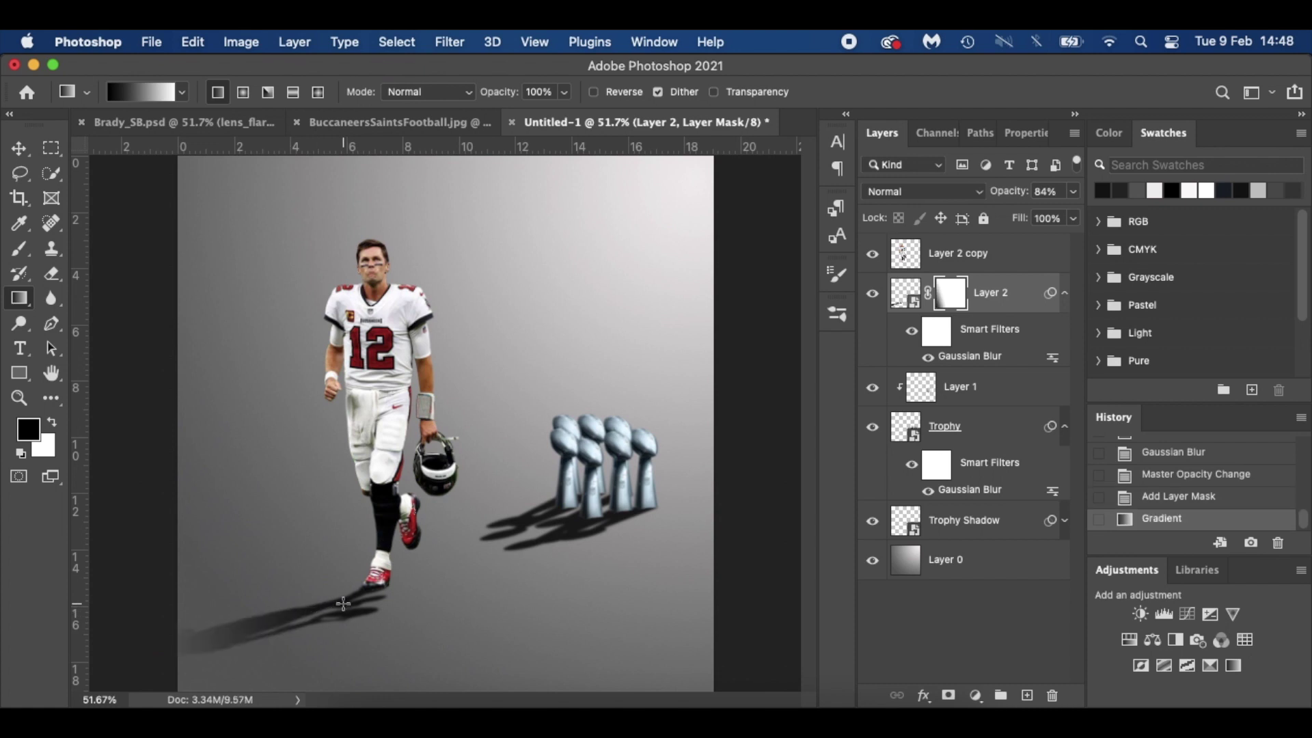
{"action": "scroll", "coordinate": [341, 604], "scroll_direction": "down", "scroll_amount": 2}
{"action": "key", "text": "super+z"}
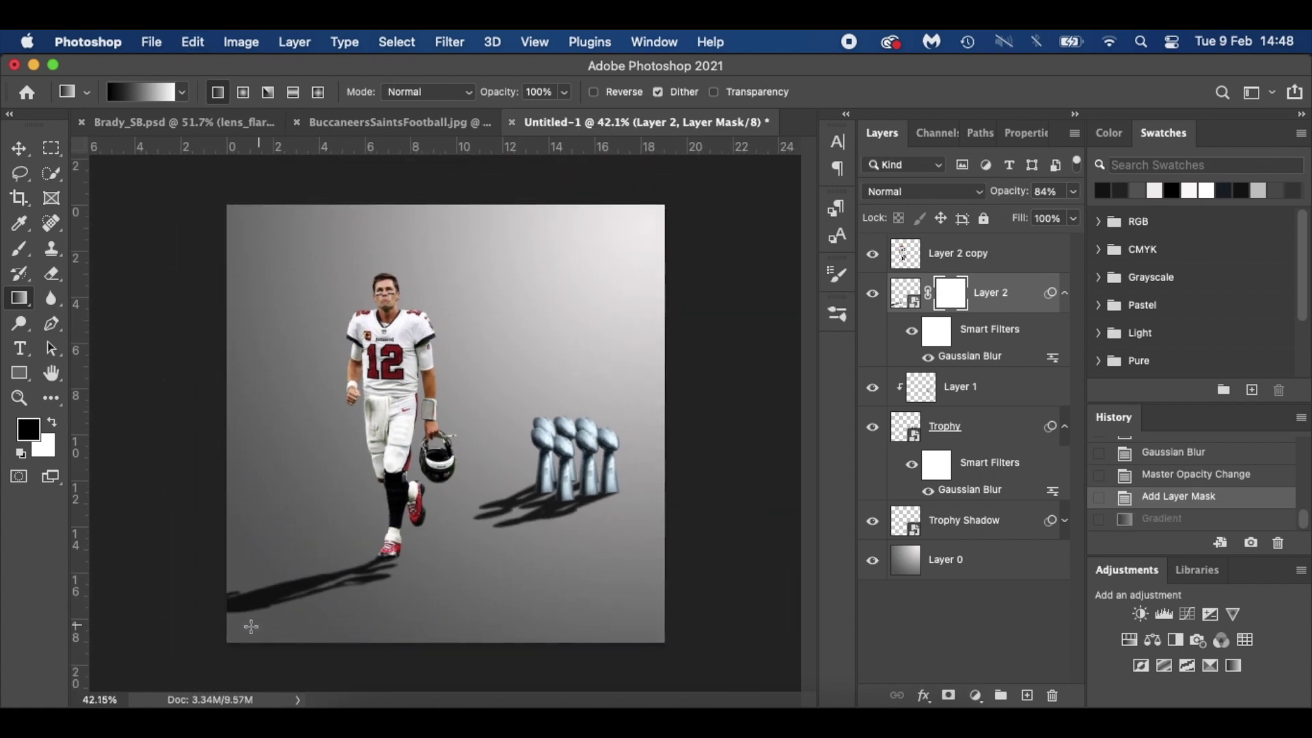
{"action": "left_click_drag", "start_coordinate": [221, 611], "coordinate": [370, 566]}
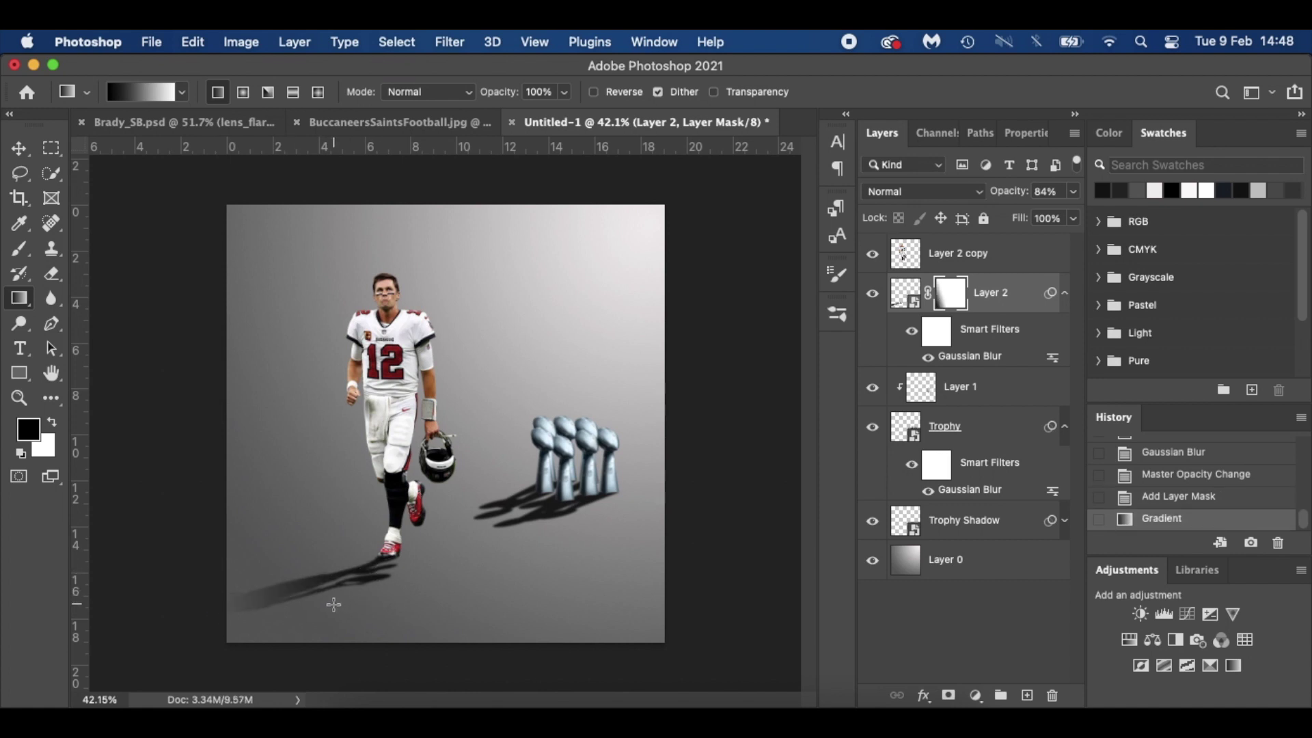
{"action": "key", "text": "super+z"}
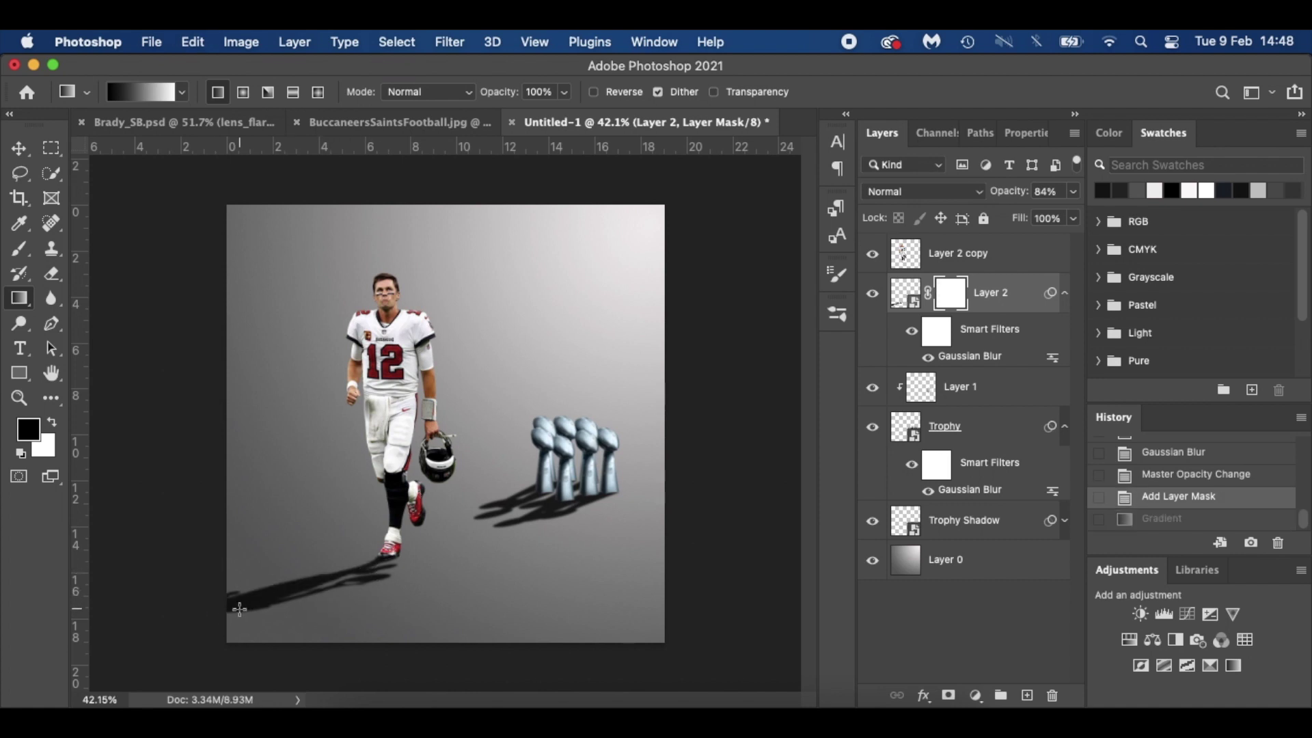
{"action": "key", "text": "super+shift+z"}
{"action": "key", "text": "super+z"}
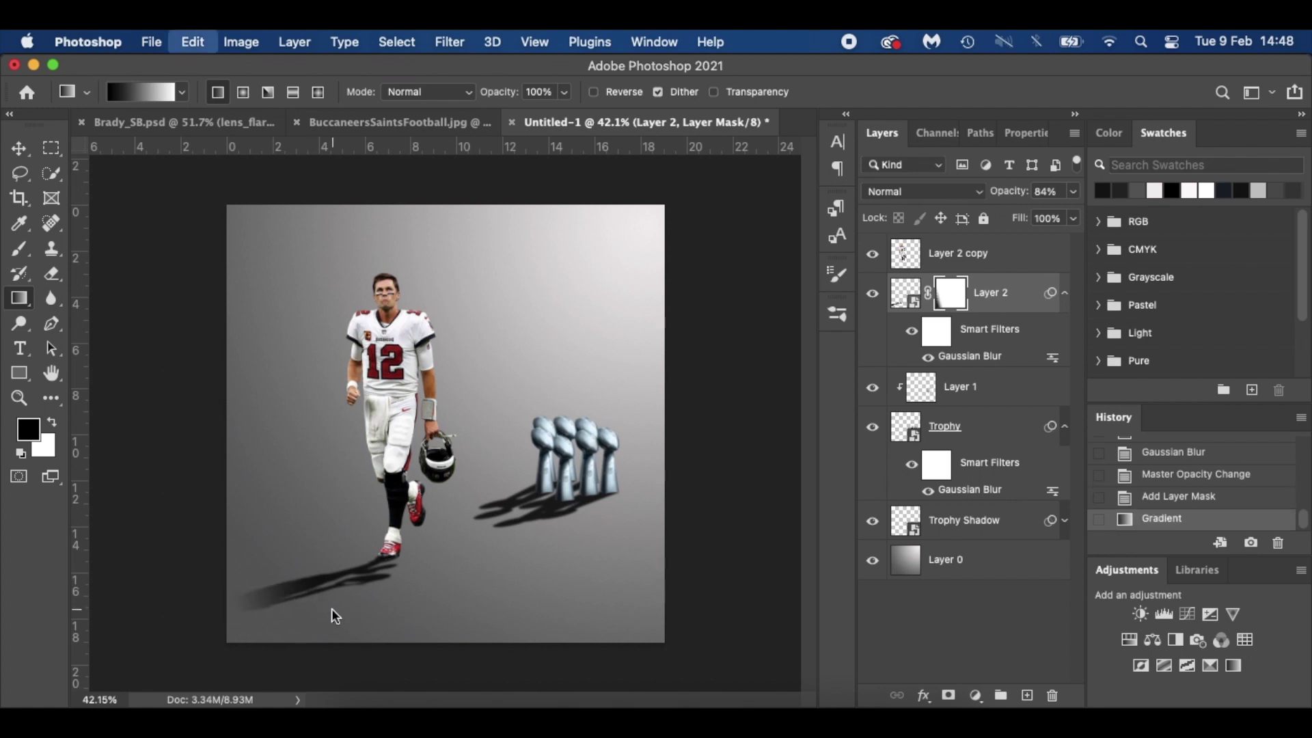
Step: Fade the player's shadow with a linear mask gradient running from just outside the canvas edge to the front shoe
{"action": "left_click_drag", "start_coordinate": [211, 612], "coordinate": [387, 559]}
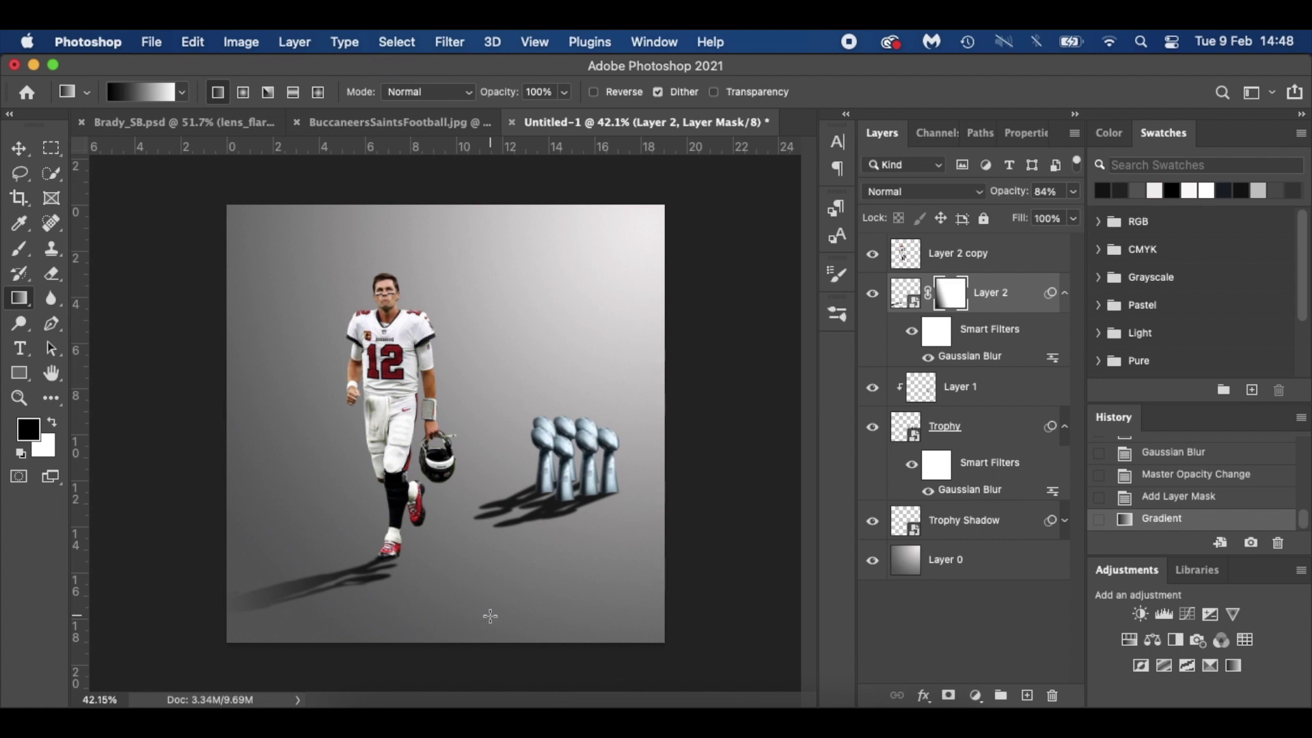
{"action": "scroll", "coordinate": [490, 616], "scroll_direction": "up", "scroll_amount": 2}
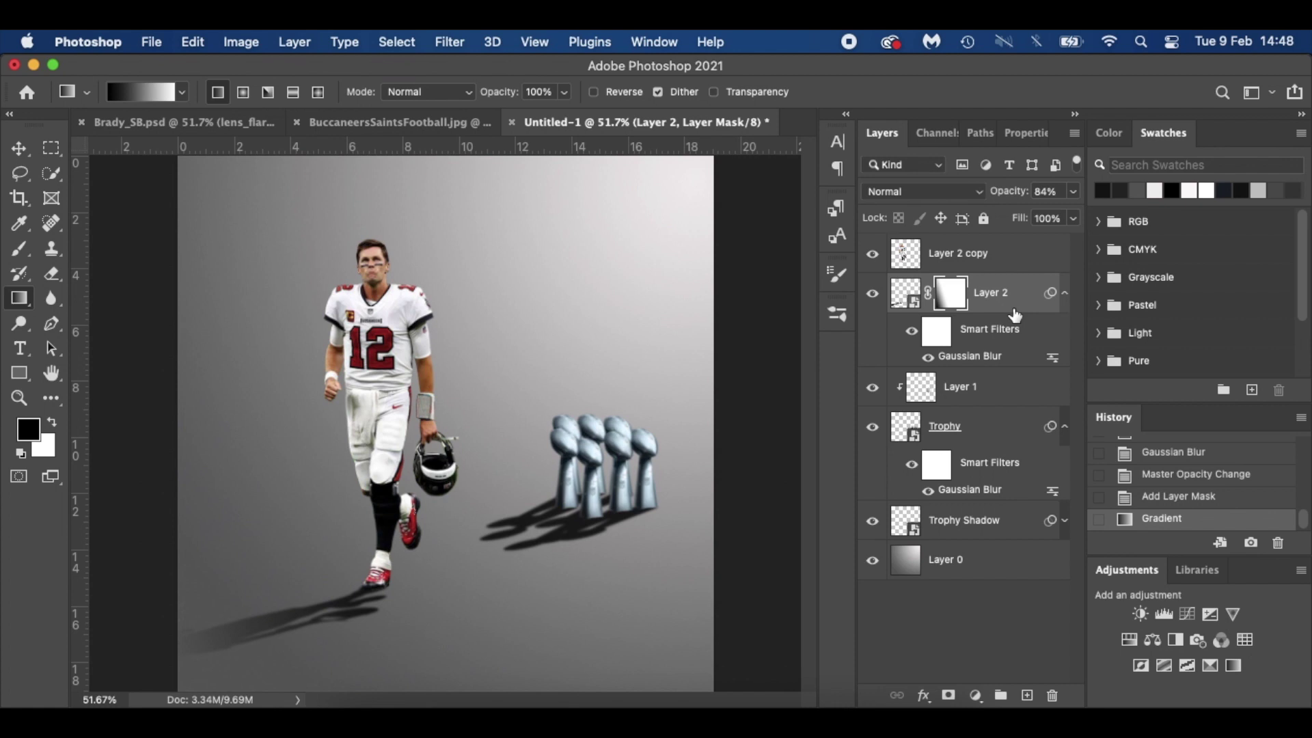
Step: Add a layer mask to Trophy Shadow and lightly fade the shadow with a soft 100-pixel black brush at 27% opacity
{"action": "left_click", "coordinate": [1010, 522]}
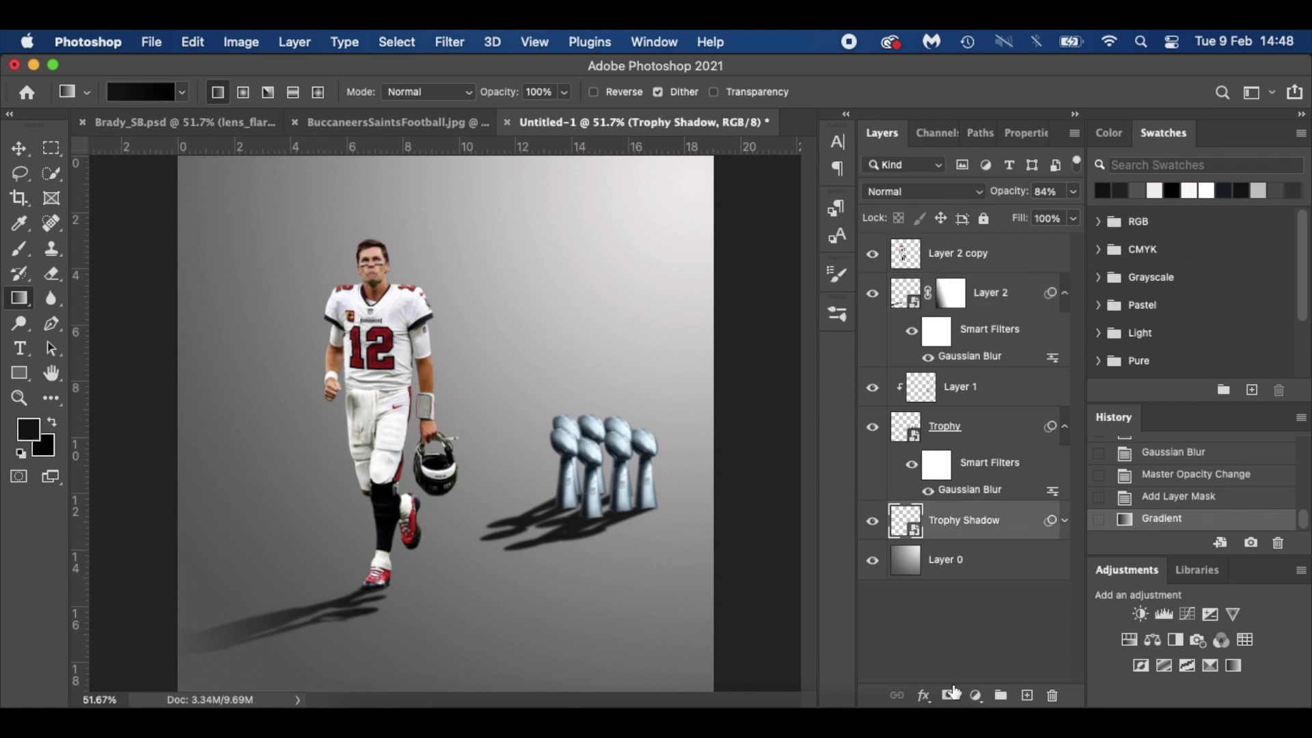
{"action": "left_click", "coordinate": [949, 694]}
{"action": "key", "text": "b"}
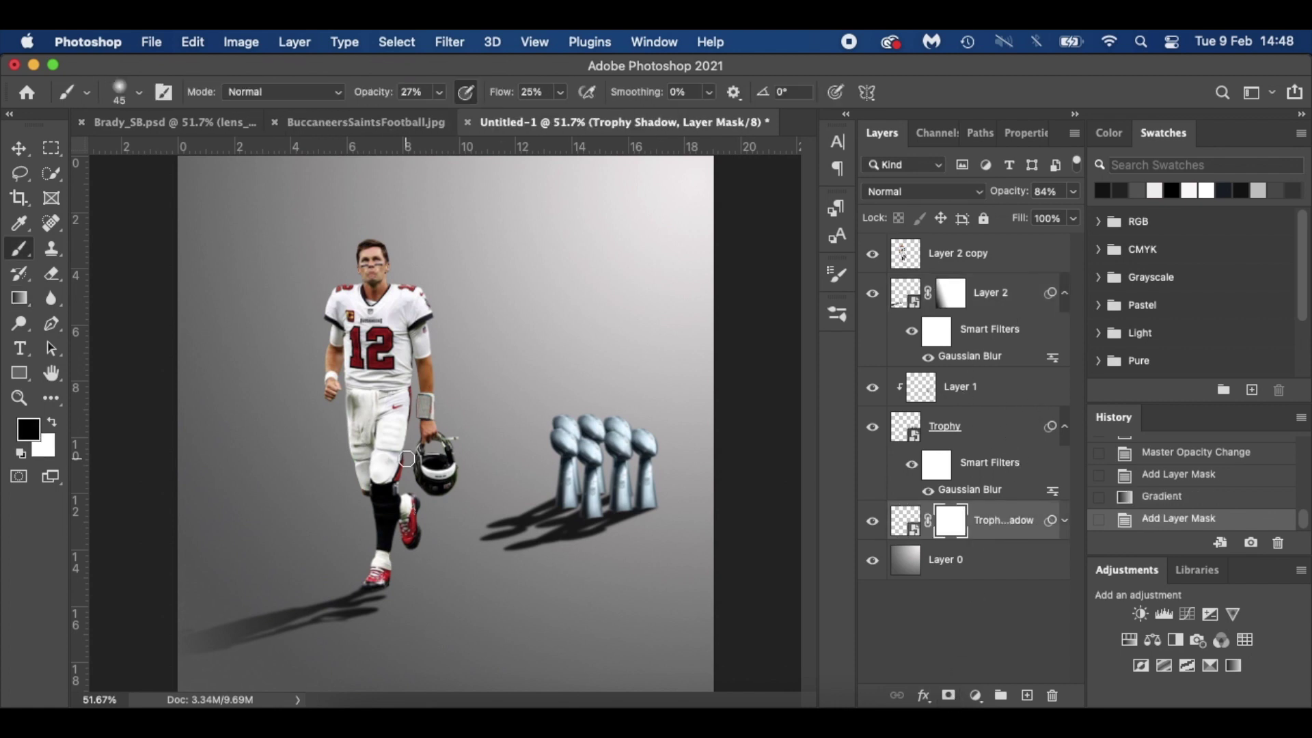
{"action": "key", "text": "bracketright"}
{"action": "key", "text": "bracketright"}
{"action": "key", "text": "bracketright"}
{"action": "mouse_move", "coordinate": [631, 562]}
{"action": "left_mouse_down"}
{"action": "mouse_move", "coordinate": [524, 524]}
{"action": "mouse_move", "coordinate": [741, 578]}
{"action": "left_mouse_up"}
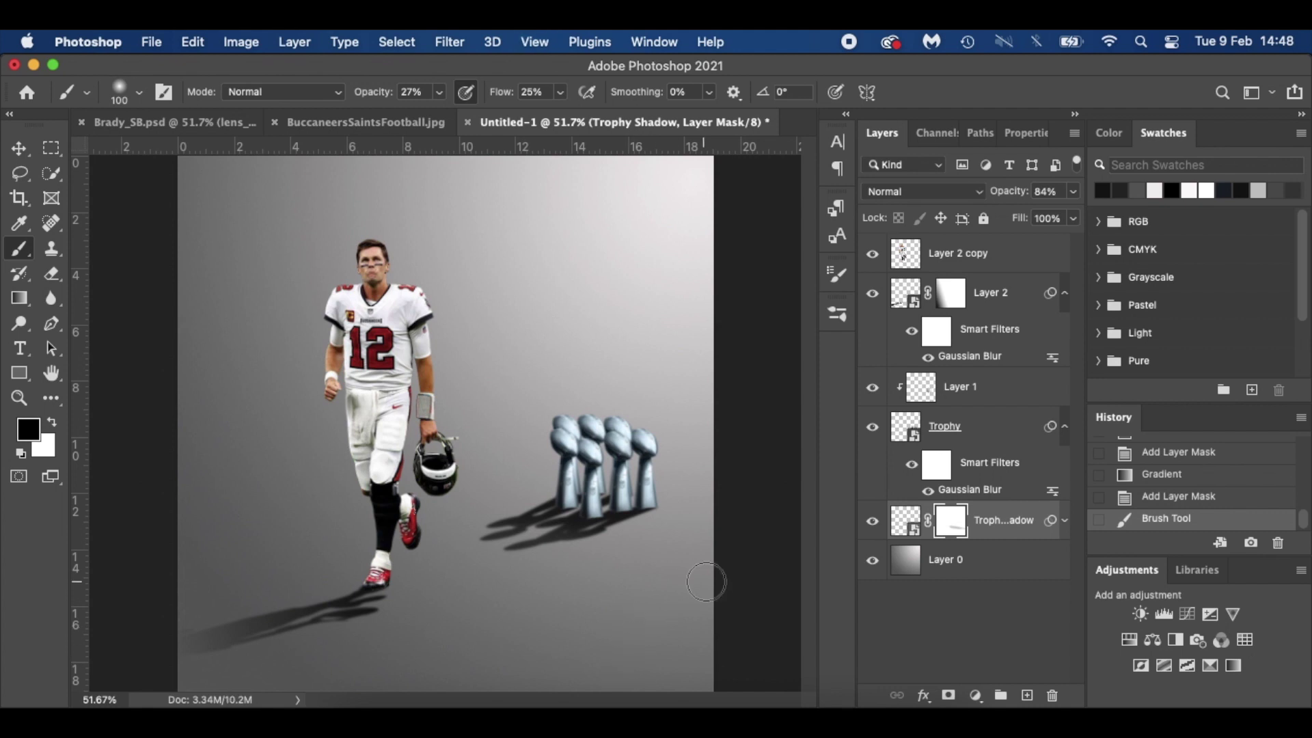
Step: Add a Hue/Saturation adjustment layer above the player cut-out and set its Saturation to +8
{"action": "left_click", "coordinate": [1029, 254]}
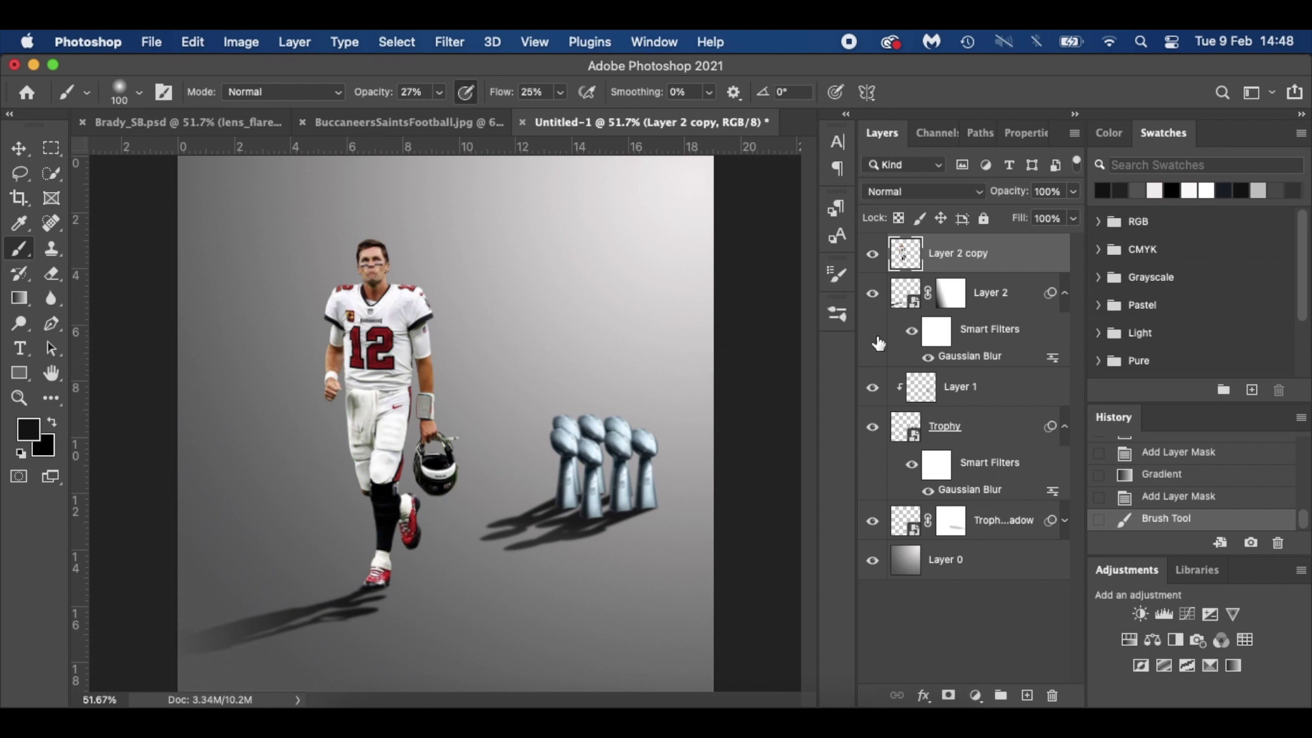
{"action": "left_click", "coordinate": [975, 695]}
{"action": "left_click", "coordinate": [1044, 446]}
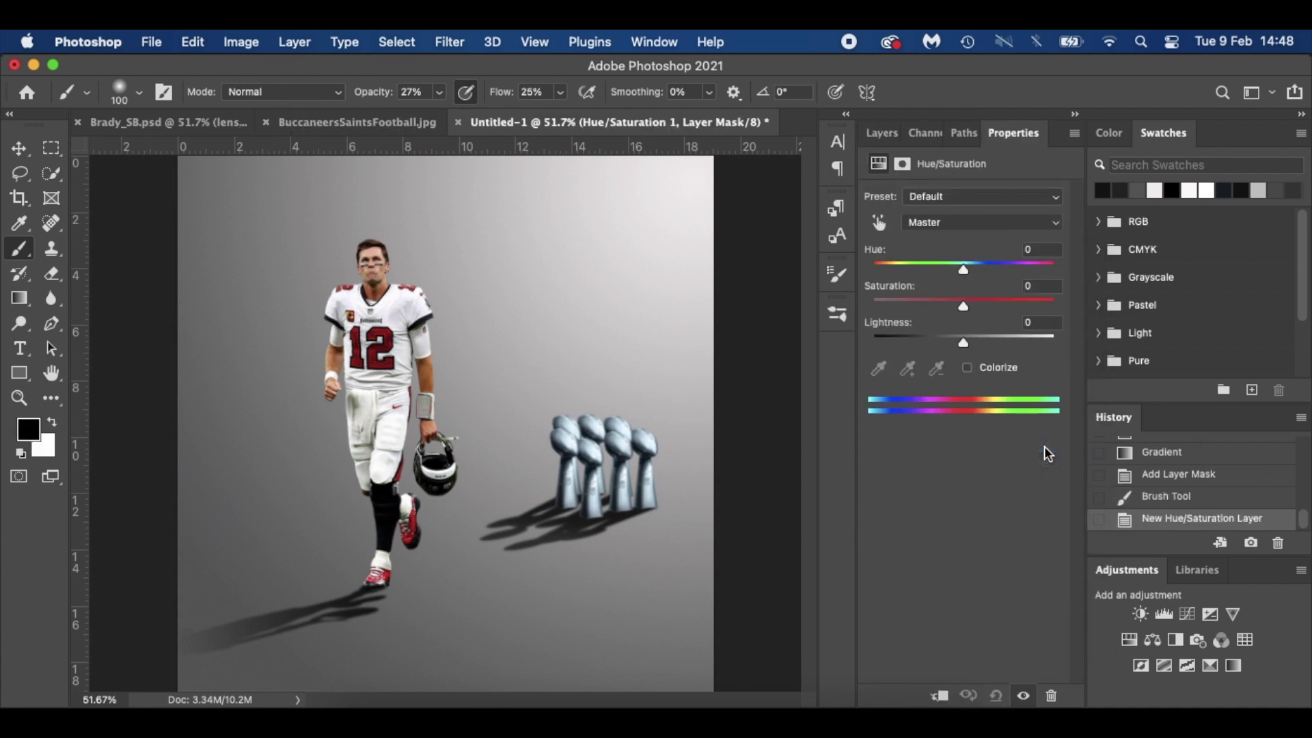
{"action": "left_click", "coordinate": [965, 311]}
{"action": "left_click", "coordinate": [1051, 286]}
{"action": "key", "text": "Up"}
{"action": "key", "text": "Up"}
{"action": "key", "text": "Up"}
{"action": "key", "text": "Up"}
{"action": "key", "text": "Up"}
{"action": "key", "text": "Up"}
{"action": "key", "text": "Up"}
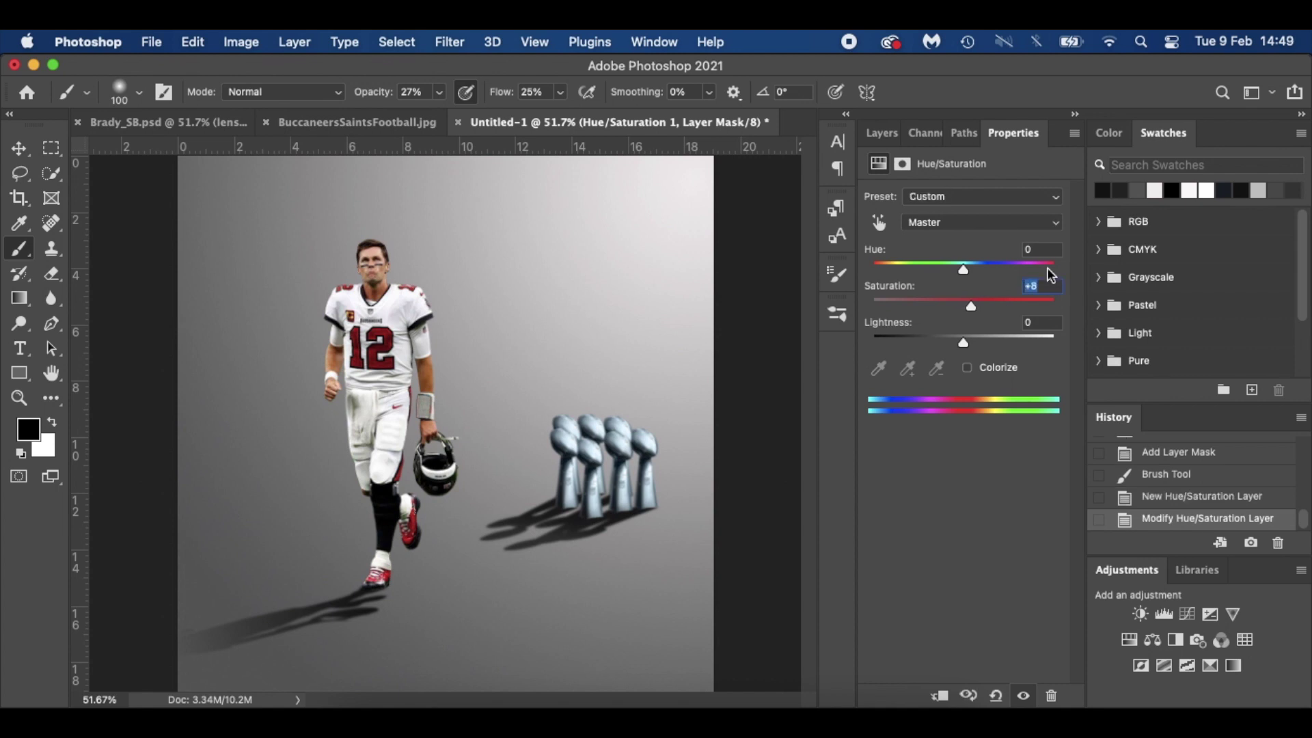
Step: Set the Hue of the player's Hue/Saturation adjustment to -8
{"action": "left_click", "coordinate": [1041, 249]}
{"action": "key", "text": "Down"}
{"action": "key", "text": "Down"}
{"action": "key", "text": "Down"}
{"action": "key", "text": "Down"}
{"action": "key", "text": "Down"}
{"action": "key", "text": "Down"}
{"action": "key", "text": "Down"}
{"action": "key", "text": "Down"}
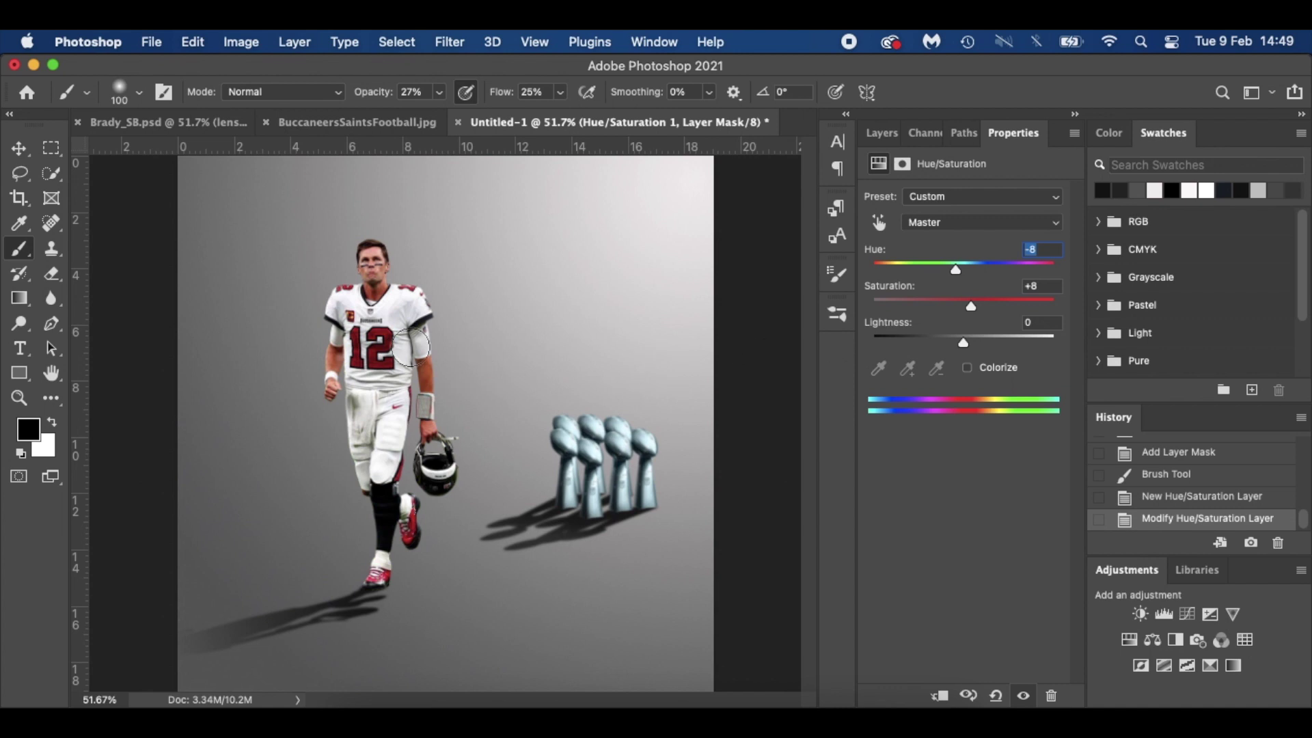
Step: Clip the Hue/Saturation adjustment layer to the player layer so it affects only the player
{"action": "scroll", "coordinate": [411, 347], "scroll_direction": "up", "scroll_amount": 5}
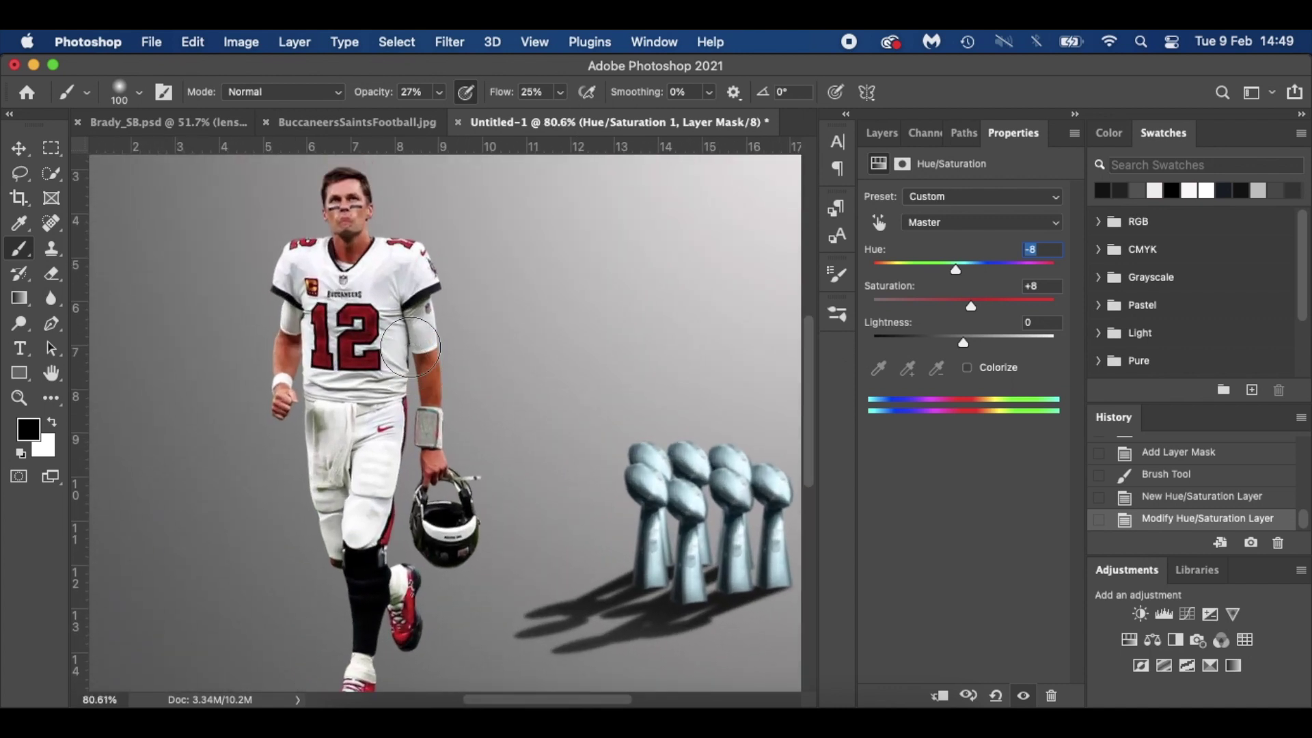
{"action": "left_click", "coordinate": [882, 133]}
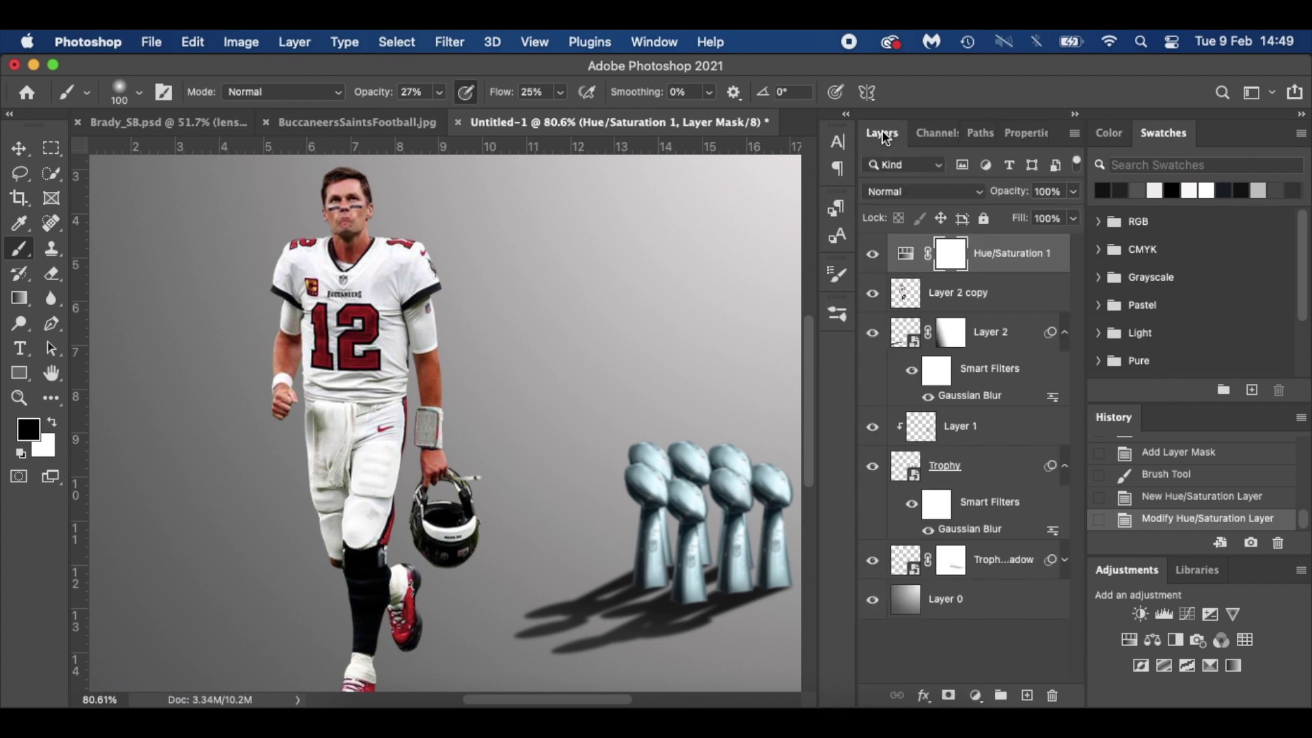
{"action": "left_click", "coordinate": [1016, 272], "text": "alt"}
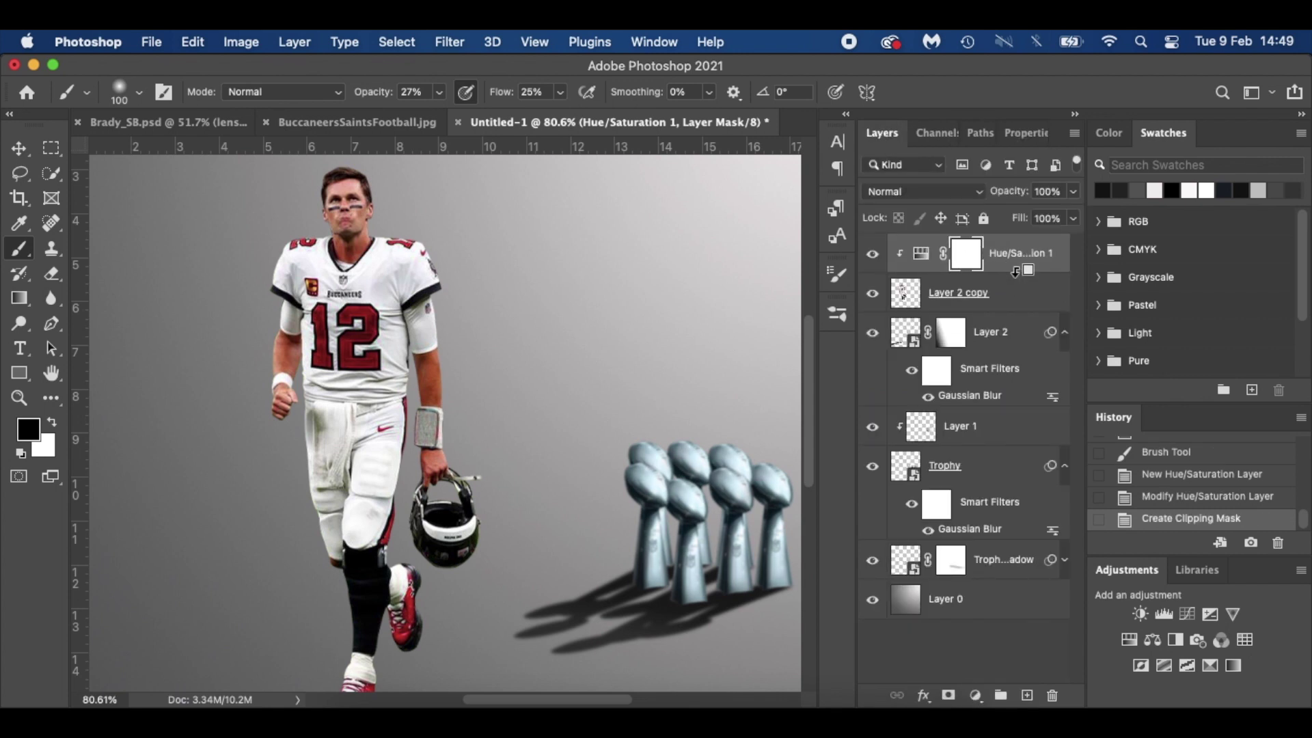
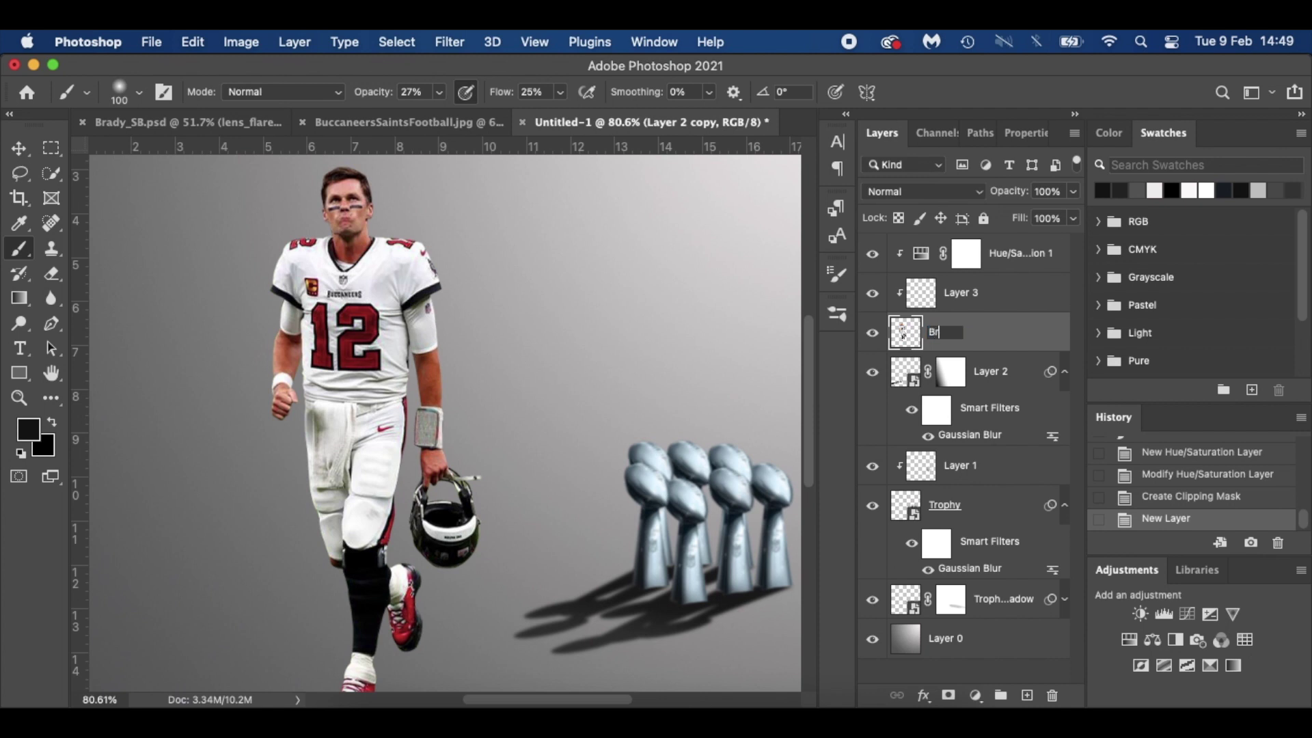
Step: Rename the player cut-out layer as Brady
{"action": "type", "text": "ady"}
{"action": "key", "text": "Return"}
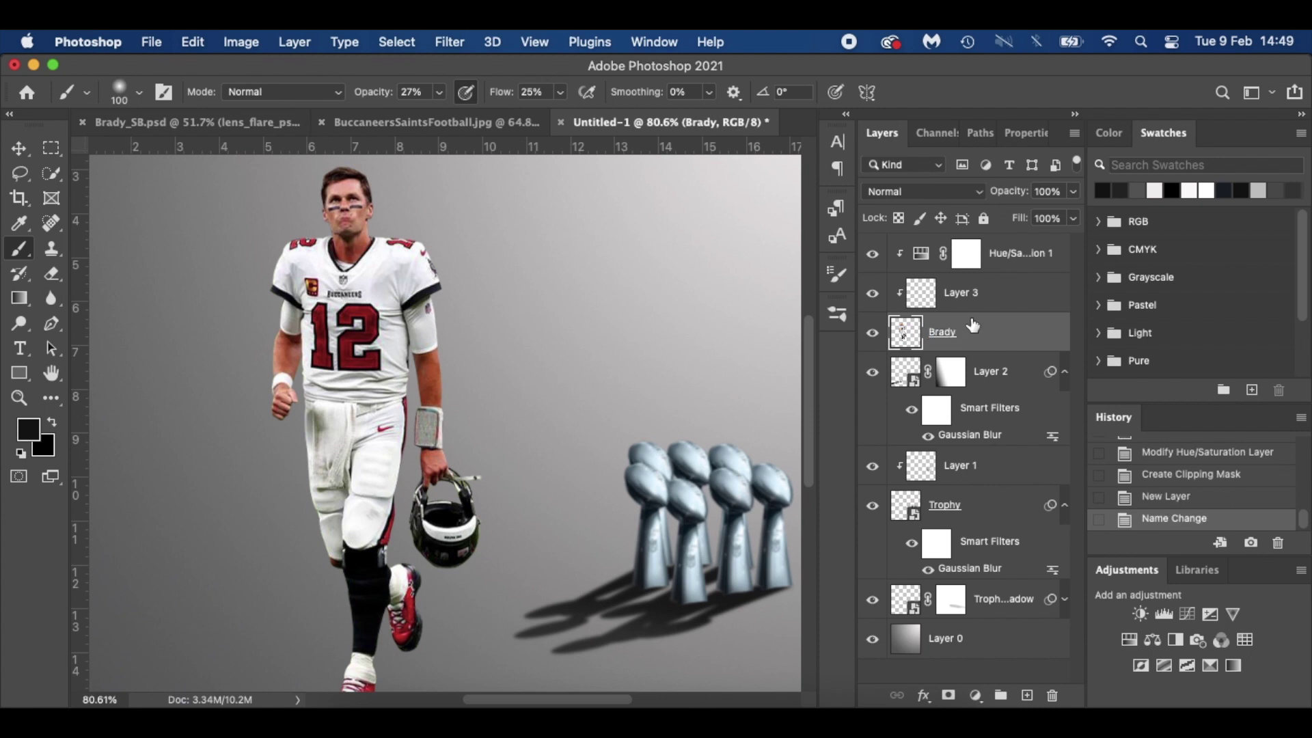
Step: Fill the empty layer clipped to Brady with 50% Gray in Normal mode at 100% opacity
{"action": "left_click", "coordinate": [1027, 299]}
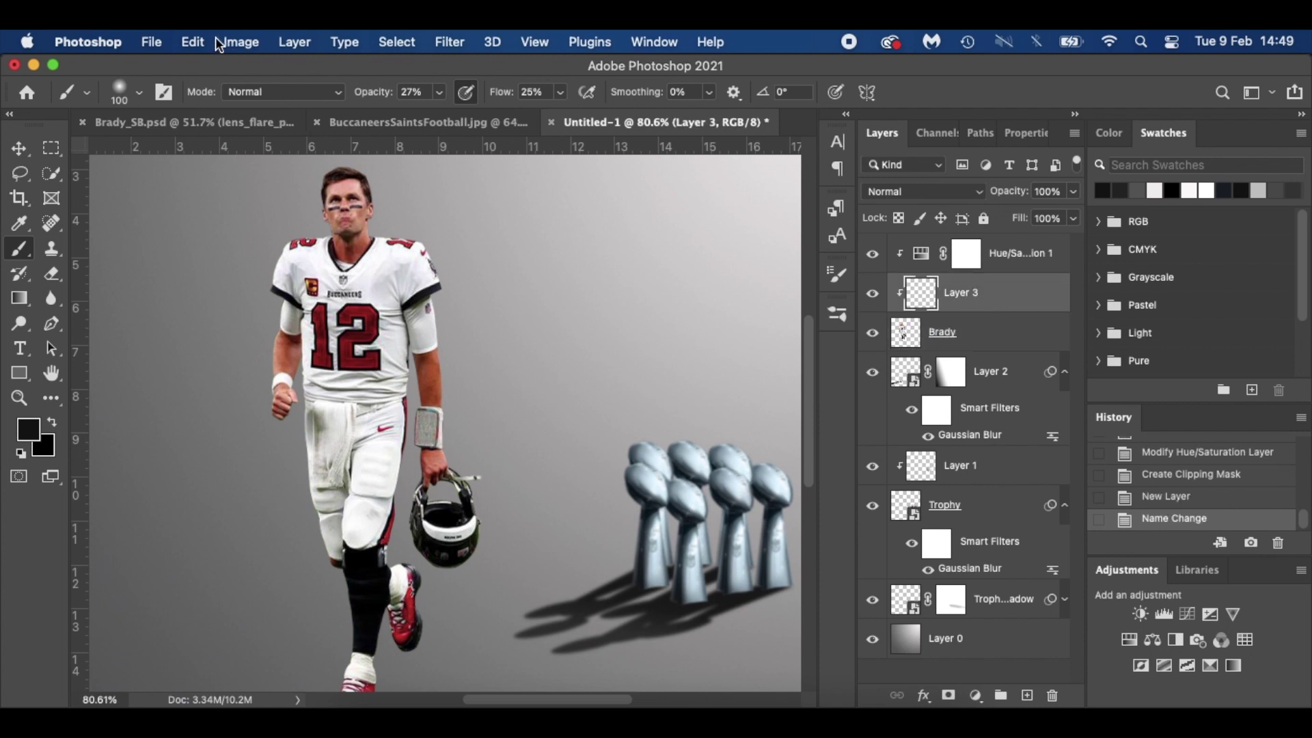
{"action": "left_click", "coordinate": [194, 42]}
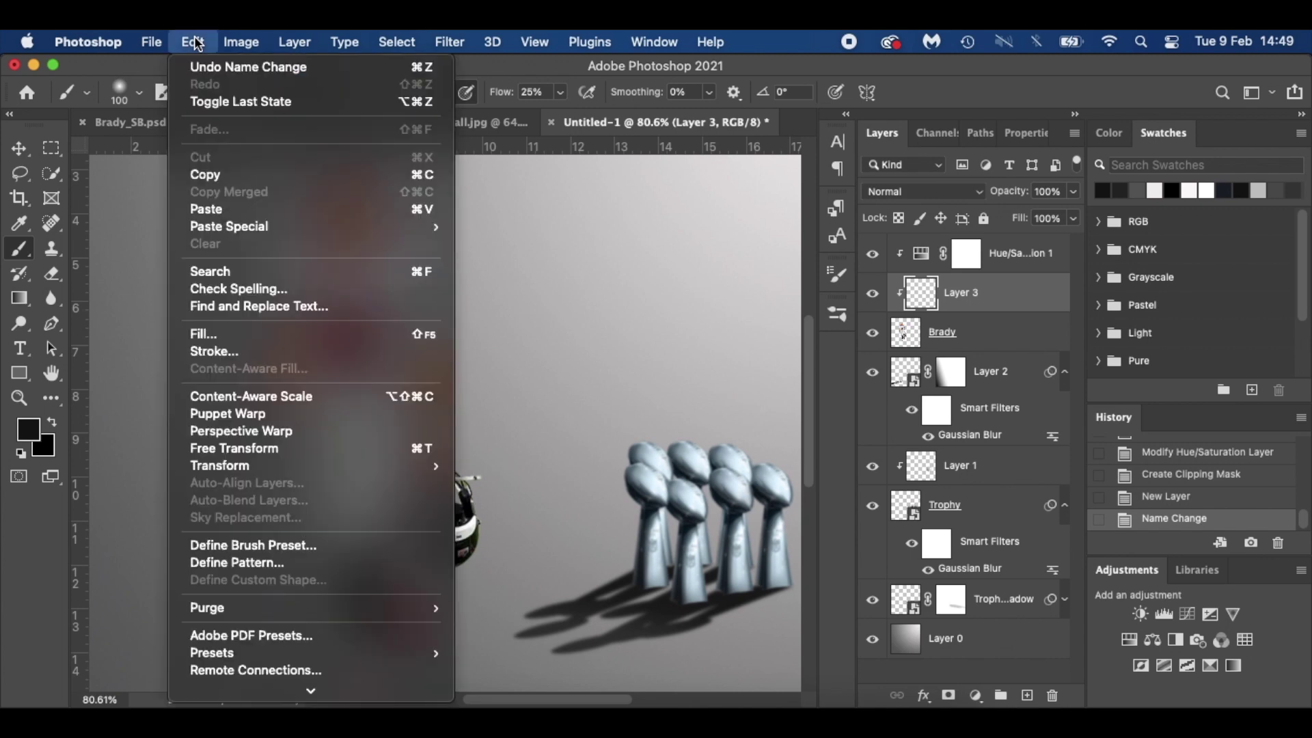
{"action": "mouse_move", "coordinate": [240, 42]}
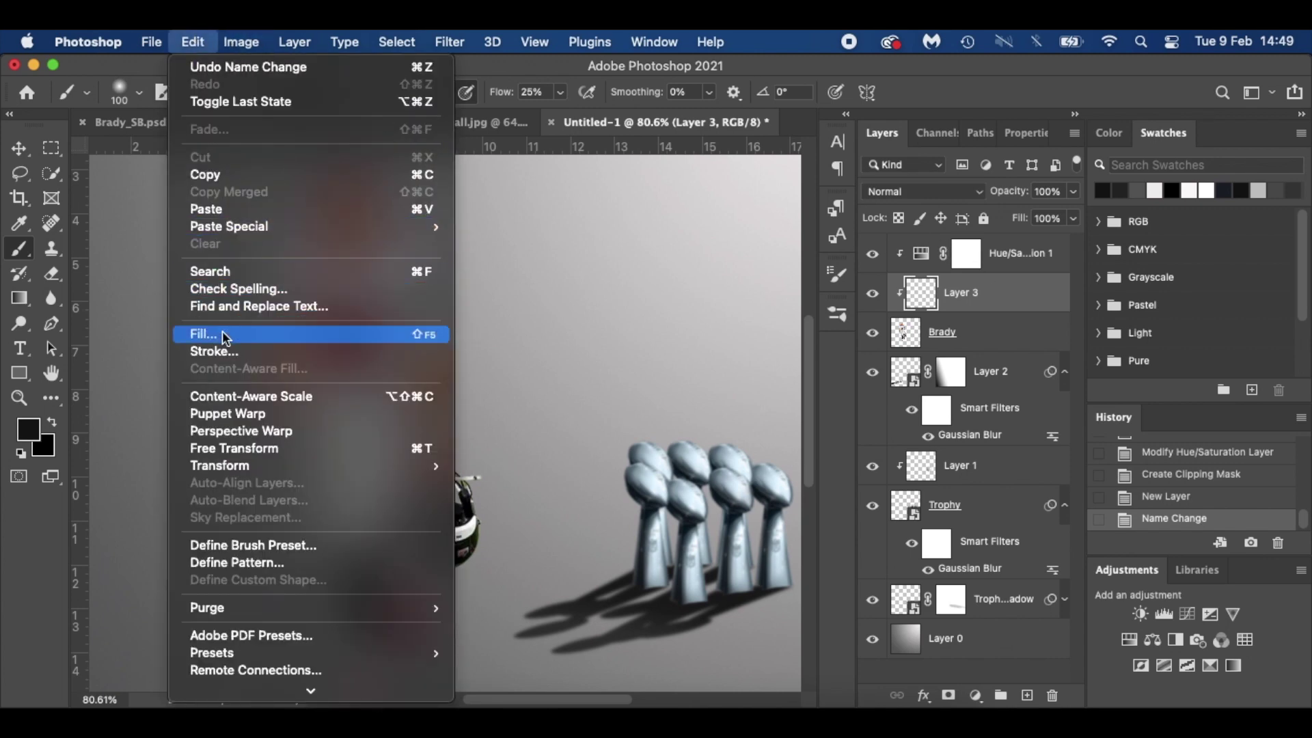
{"action": "left_click", "coordinate": [225, 336]}
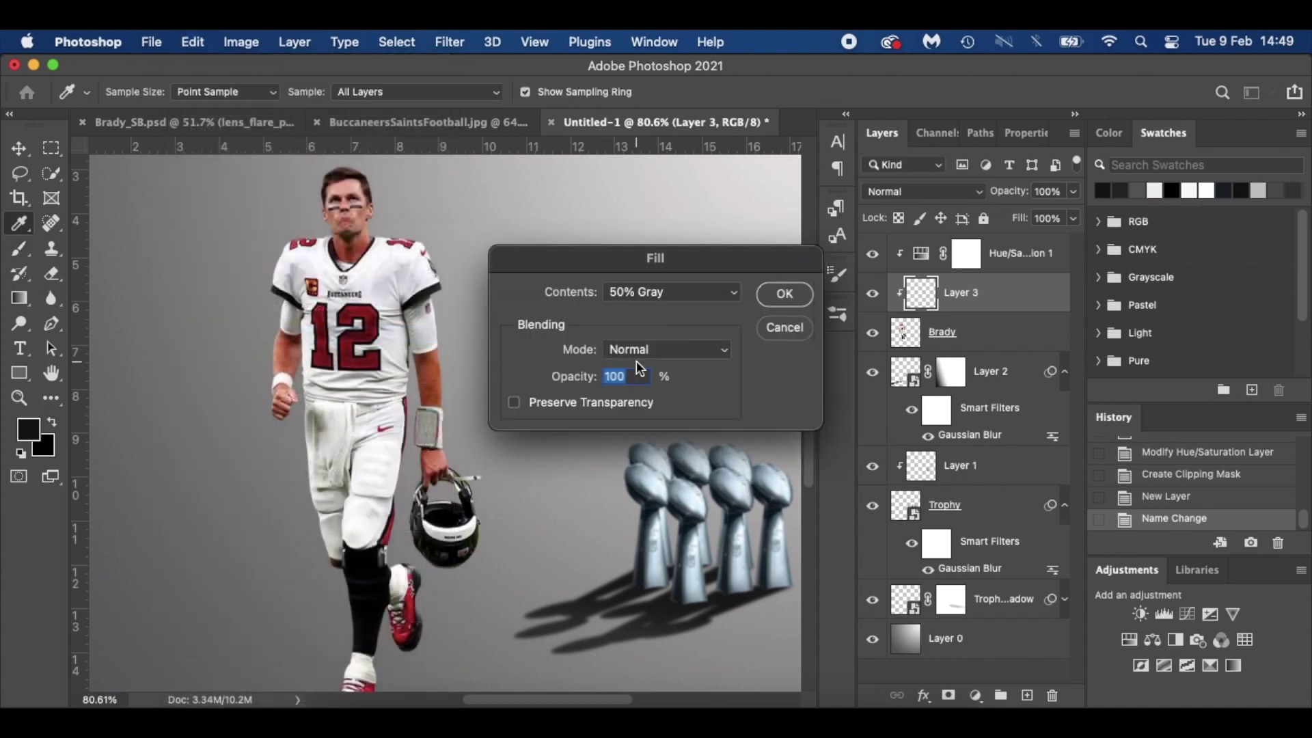
{"action": "left_click", "coordinate": [797, 297]}
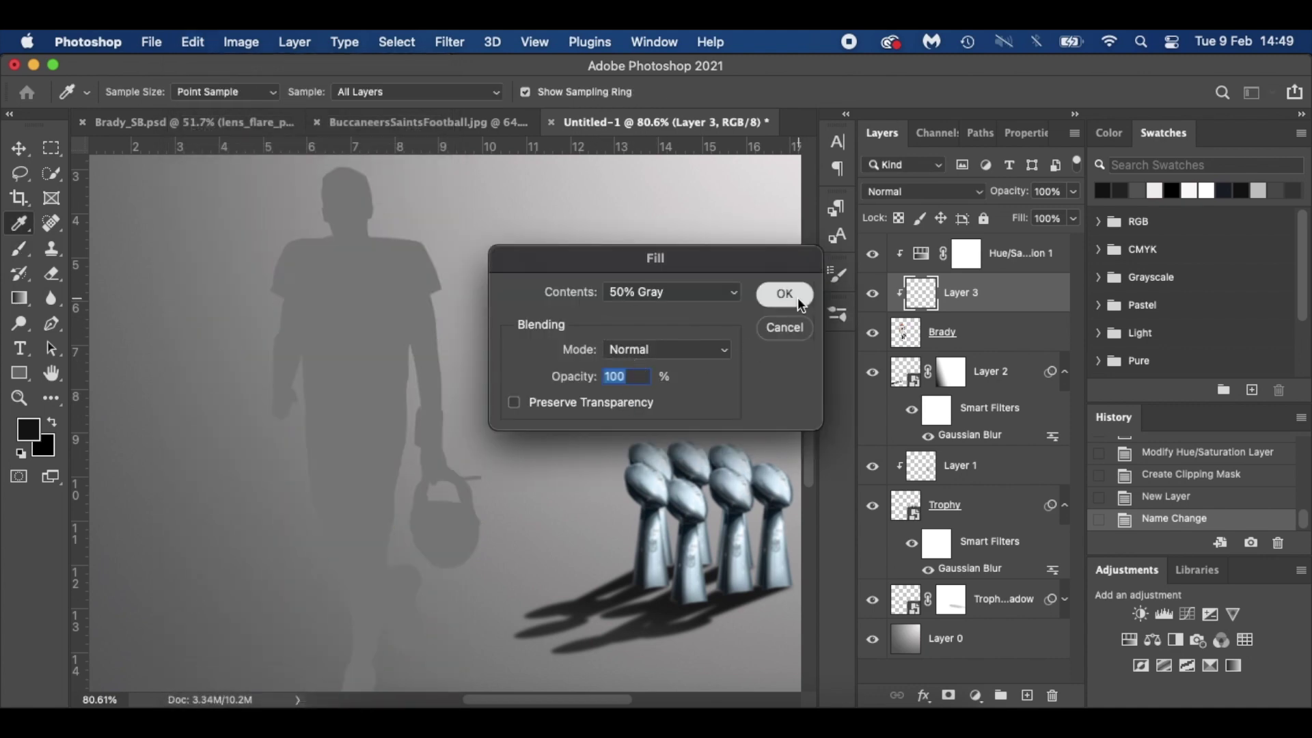
Step: Set the blend mode of the 50% gray layer clipped to Brady to Overlay
{"action": "key", "text": "b"}
{"action": "left_click", "coordinate": [929, 191]}
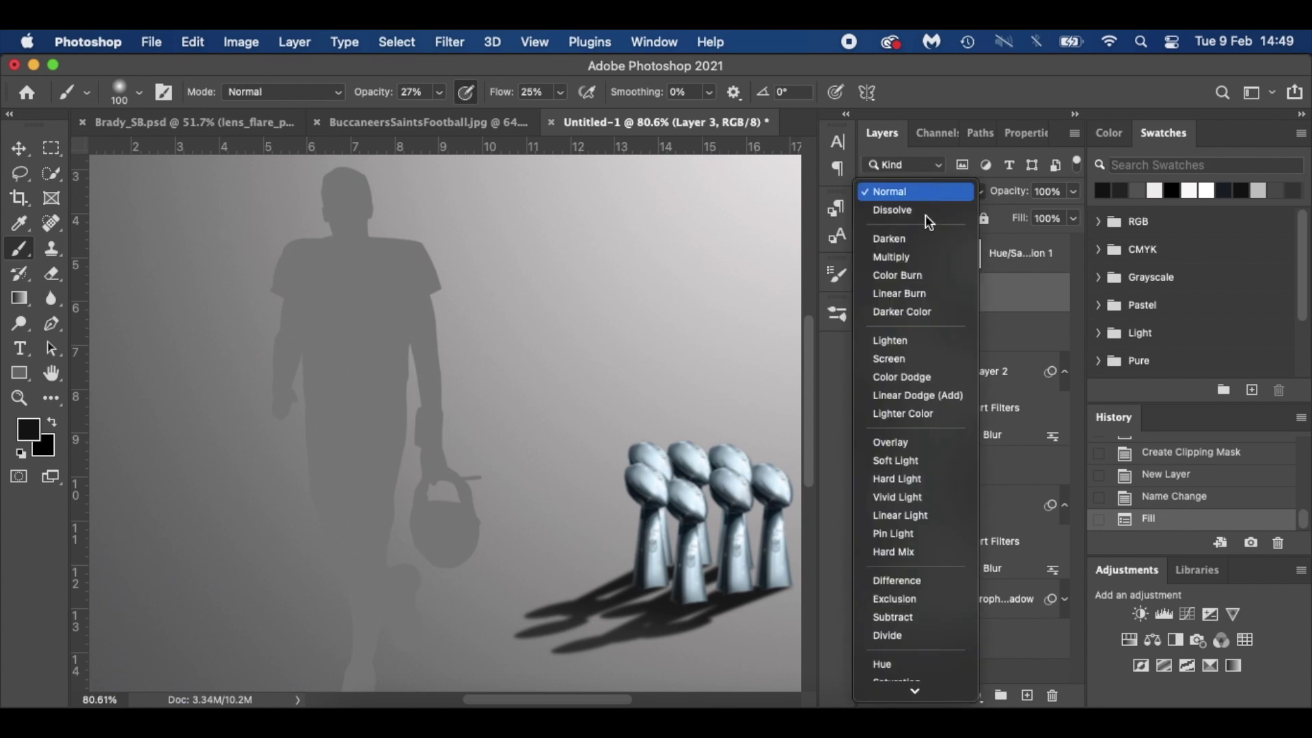
{"action": "left_click", "coordinate": [922, 441]}
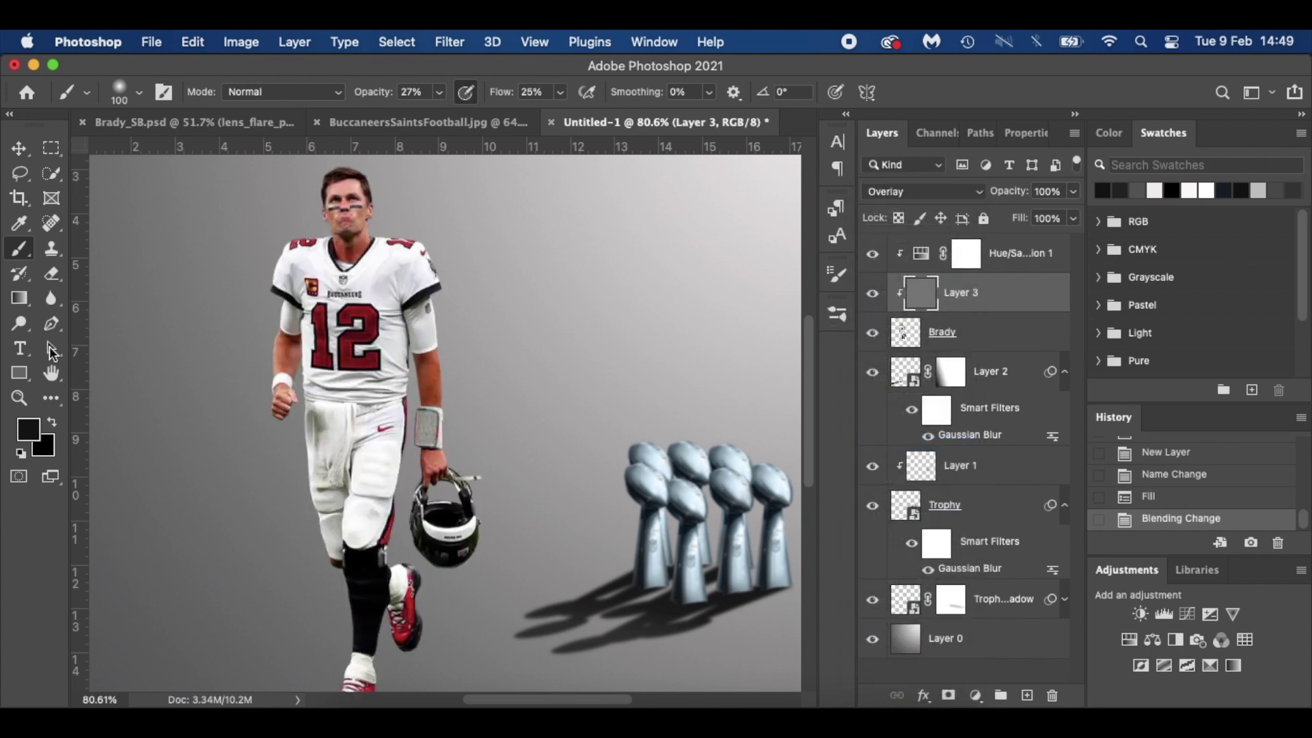
Step: Darken the helmet's shadow areas on the gray layer using the Burn tool on Midtones at 15% exposure, with 45 and 25 px brushes
{"action": "left_click_drag", "start_coordinate": [17, 324], "coordinate": [84, 333]}
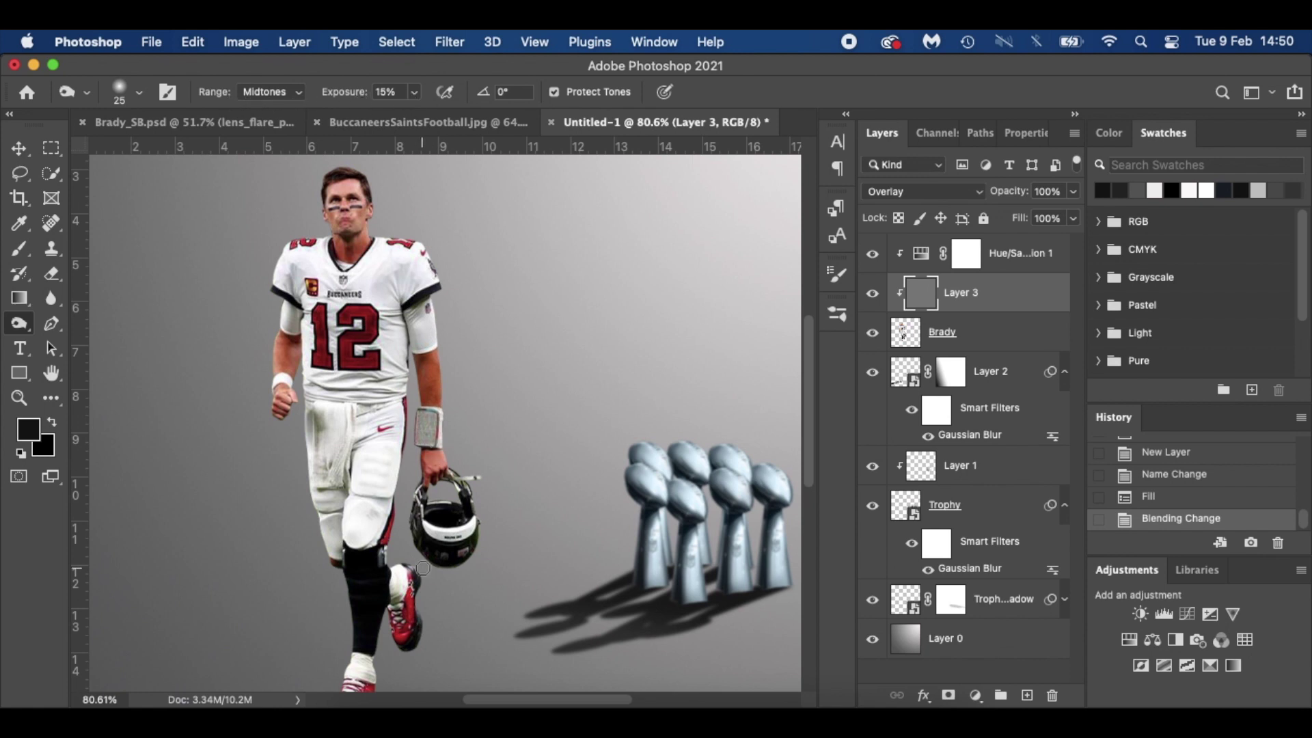
{"action": "scroll", "coordinate": [423, 568], "scroll_direction": "down", "scroll_amount": 3}
{"action": "key", "text": "bracketright"}
{"action": "key", "text": "bracketright"}
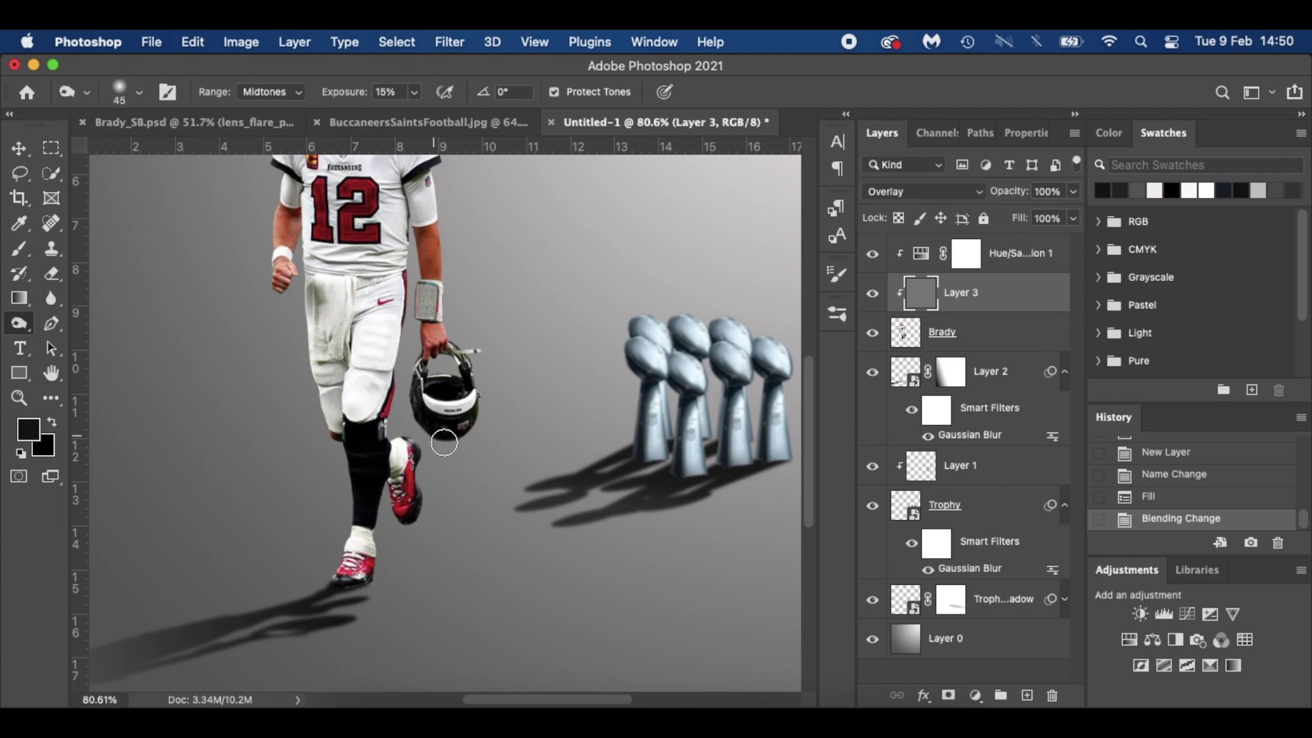
{"action": "mouse_move", "coordinate": [409, 380]}
{"action": "left_mouse_down"}
{"action": "mouse_move", "coordinate": [441, 433]}
{"action": "mouse_move", "coordinate": [406, 380]}
{"action": "mouse_move", "coordinate": [463, 377]}
{"action": "mouse_move", "coordinate": [435, 369]}
{"action": "left_mouse_up"}
{"action": "scroll", "coordinate": [409, 378], "scroll_direction": "up", "scroll_amount": 3}
{"action": "key", "text": "bracketleft"}
{"action": "key", "text": "bracketleft"}
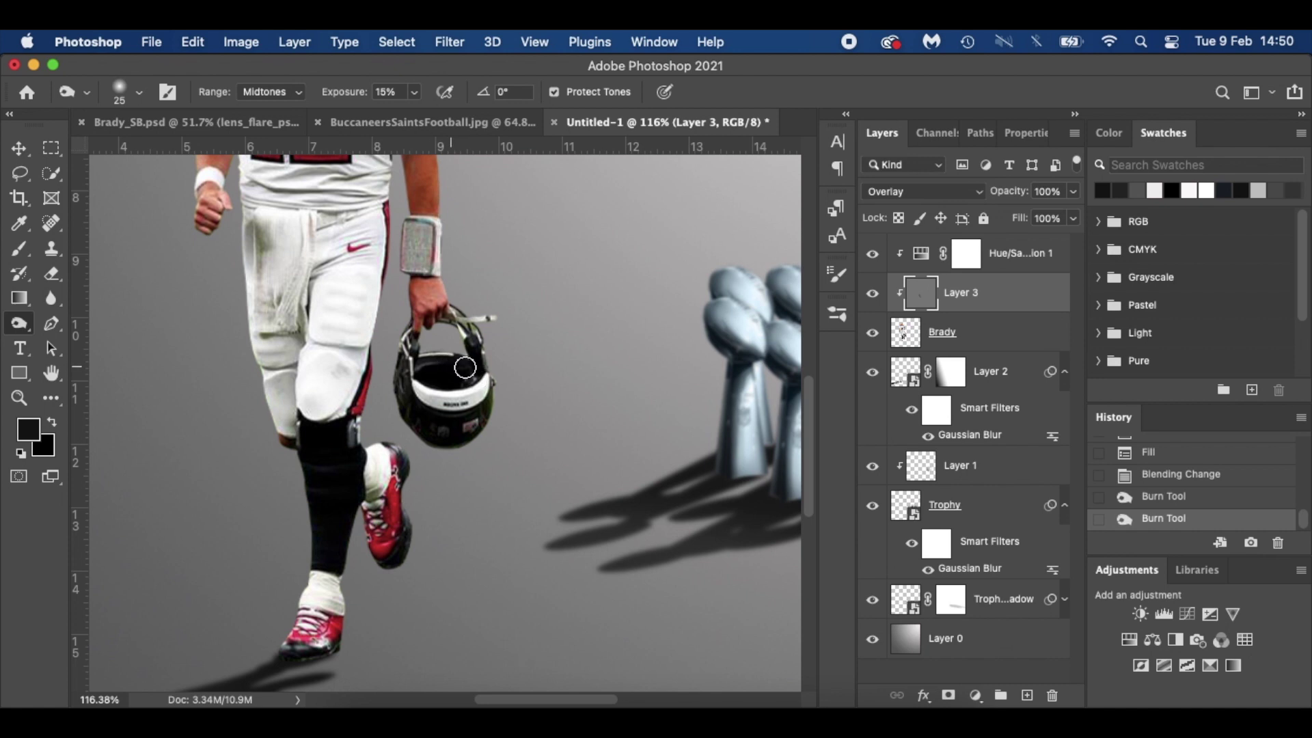
{"action": "mouse_move", "coordinate": [453, 338]}
{"action": "left_mouse_down"}
{"action": "mouse_move", "coordinate": [447, 375]}
{"action": "mouse_move", "coordinate": [402, 388]}
{"action": "mouse_move", "coordinate": [402, 365]}
{"action": "mouse_move", "coordinate": [402, 418]}
{"action": "mouse_move", "coordinate": [426, 434]}
{"action": "mouse_move", "coordinate": [393, 362]}
{"action": "mouse_move", "coordinate": [408, 424]}
{"action": "mouse_move", "coordinate": [401, 380]}
{"action": "left_mouse_up"}
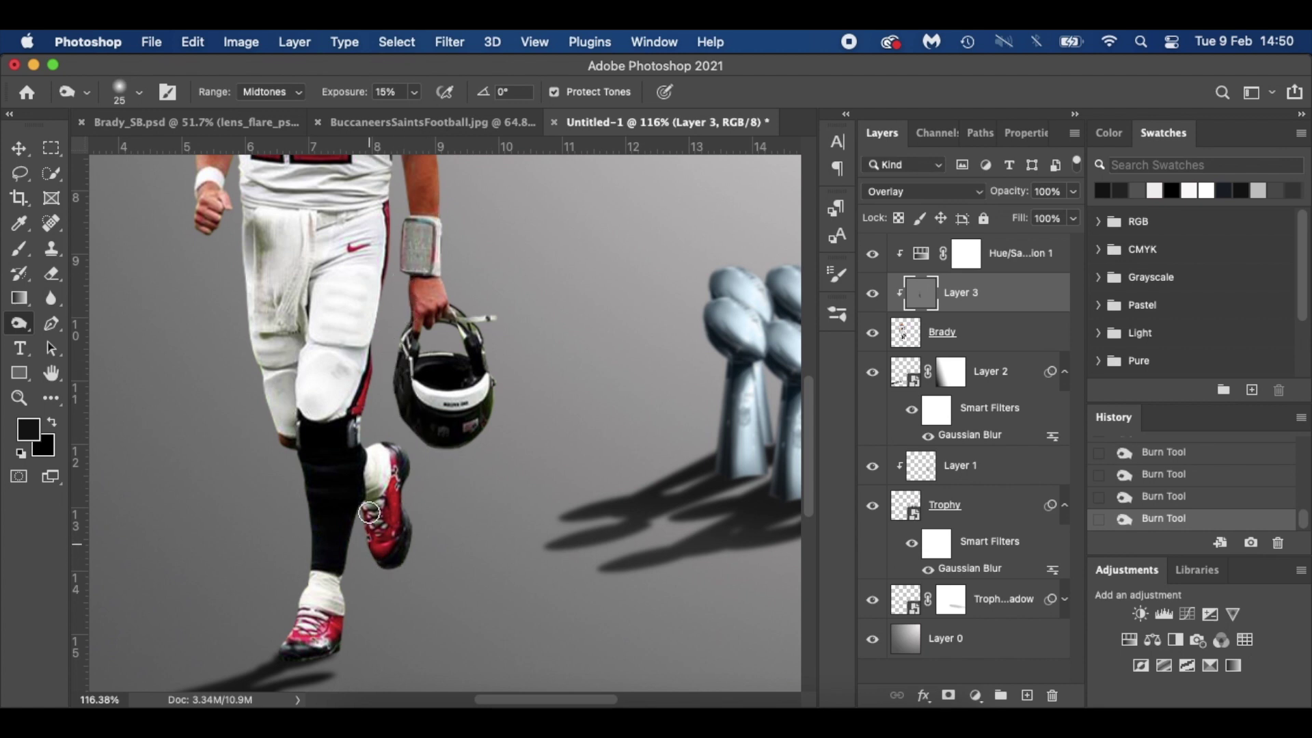
Step: Burn the shaded areas of the player's raised shoe and trouser folds, reducing the brush size for finer detail
{"action": "scroll", "coordinate": [369, 530], "scroll_direction": "down", "scroll_amount": 2}
{"action": "key", "text": "bracketleft"}
{"action": "key", "text": "bracketleft"}
{"action": "key", "text": "bracketleft"}
{"action": "key", "text": "bracketleft"}
{"action": "key", "text": "bracketleft"}
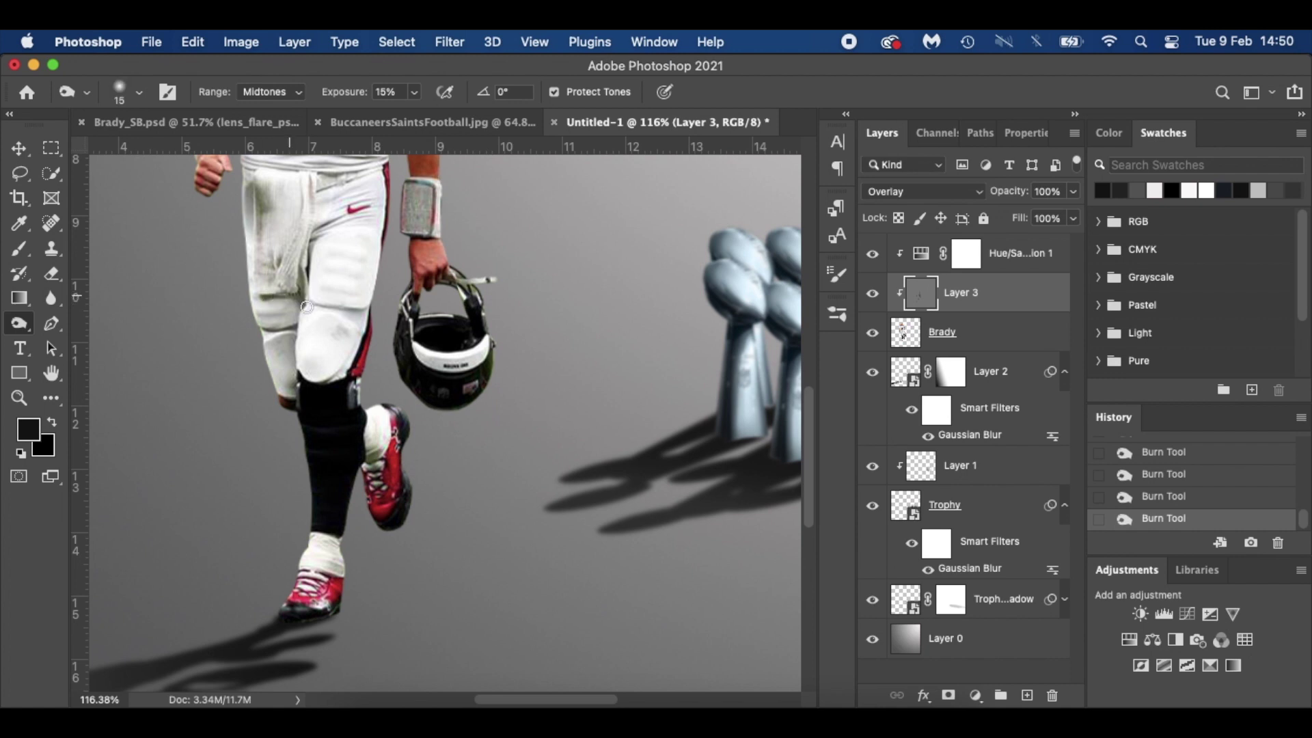
{"action": "scroll", "coordinate": [311, 246], "scroll_direction": "up", "scroll_amount": 4}
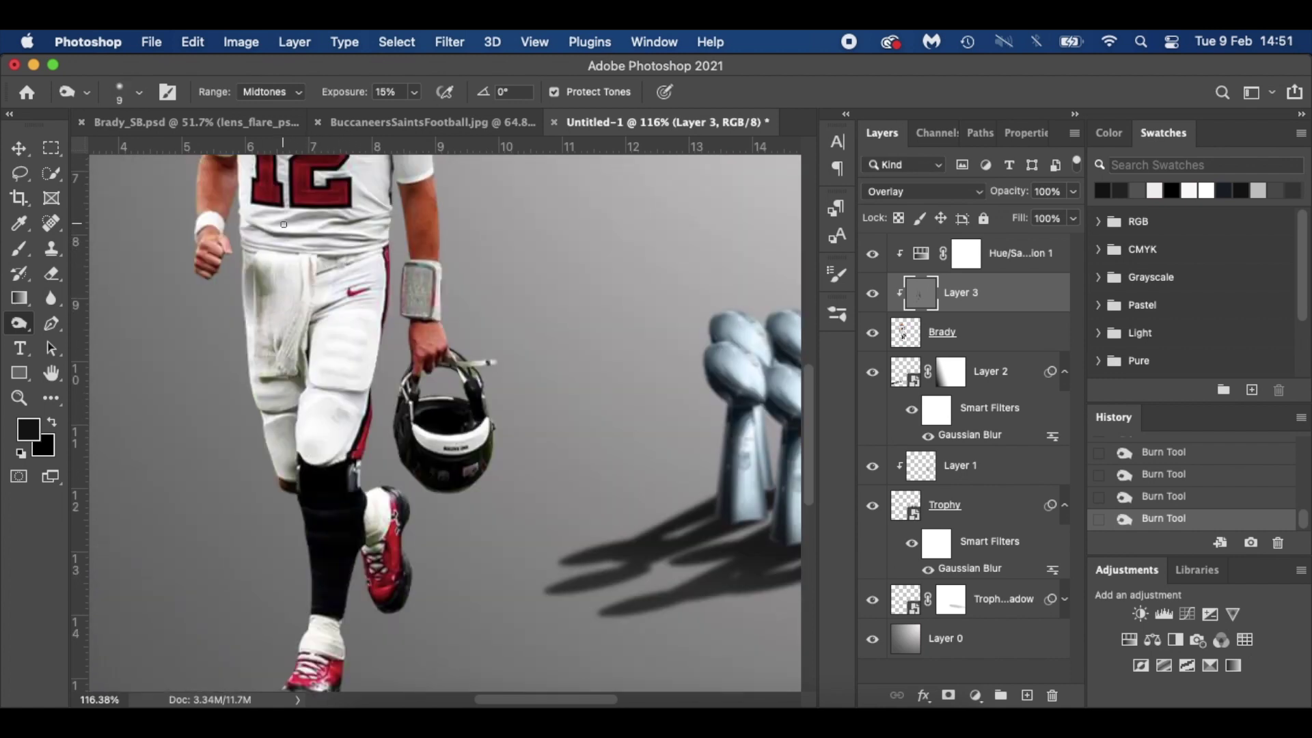
Step: Burn the jersey and sleeve shadows with a 15 px brush and compare the player with and without the gray shading layer
{"action": "scroll", "coordinate": [284, 225], "scroll_direction": "up", "scroll_amount": 4}
{"action": "key", "text": "bracketright"}
{"action": "key", "text": "bracketright"}
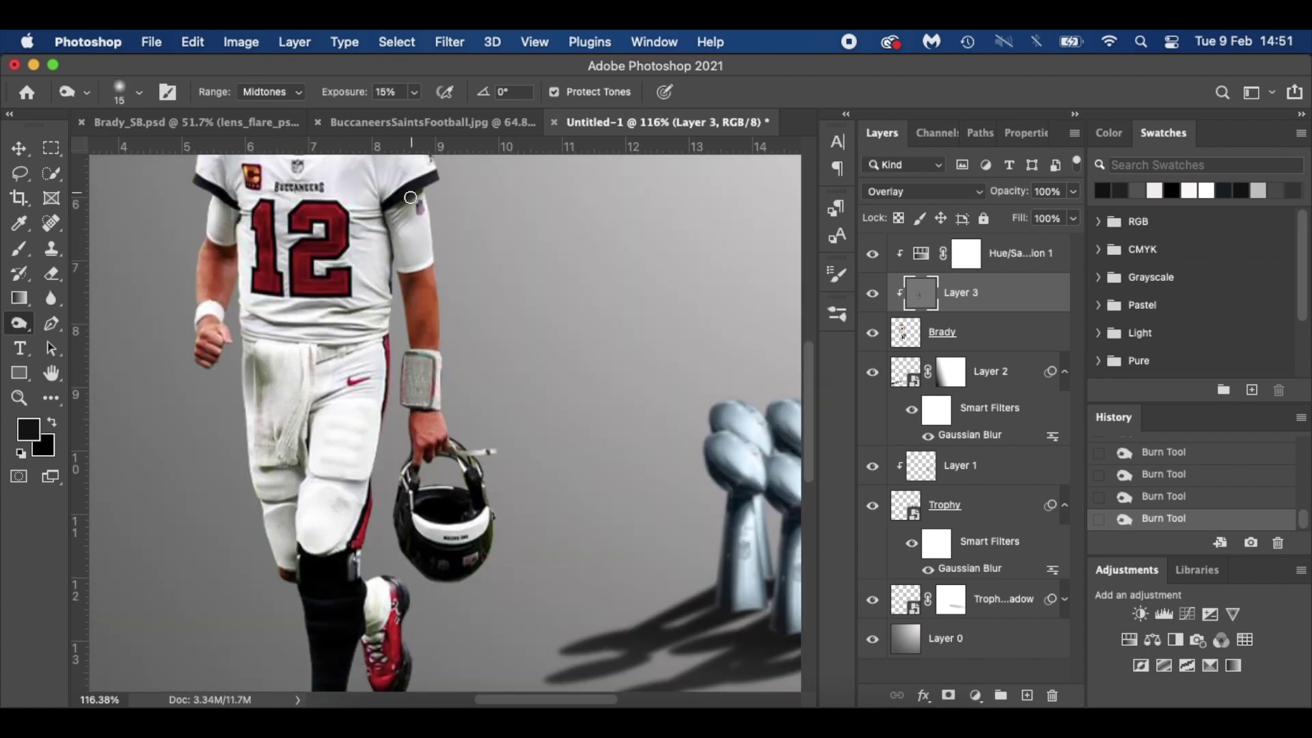
{"action": "scroll", "coordinate": [410, 197], "scroll_direction": "up", "scroll_amount": 8}
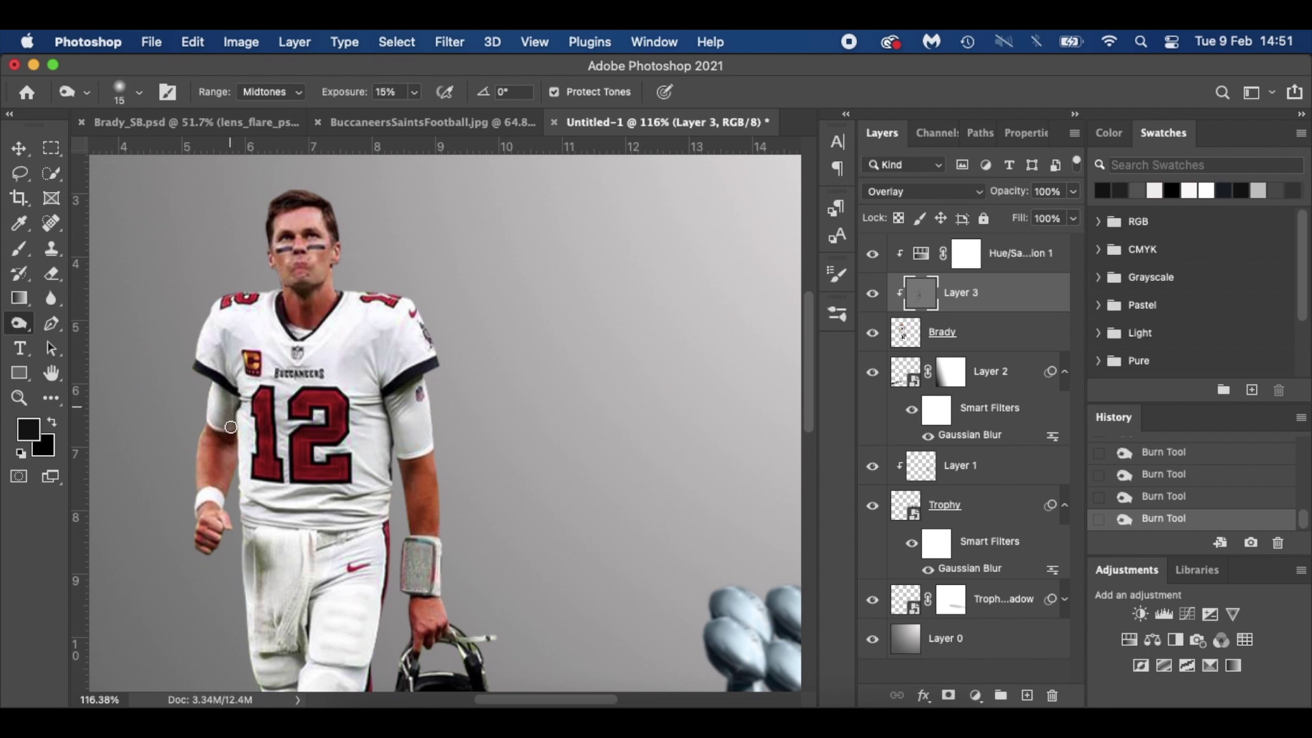
{"action": "scroll", "coordinate": [353, 316], "scroll_direction": "down", "scroll_amount": 4}
{"action": "key", "text": "super+0"}
{"action": "left_click", "coordinate": [875, 294]}
{"action": "left_click", "coordinate": [874, 294]}
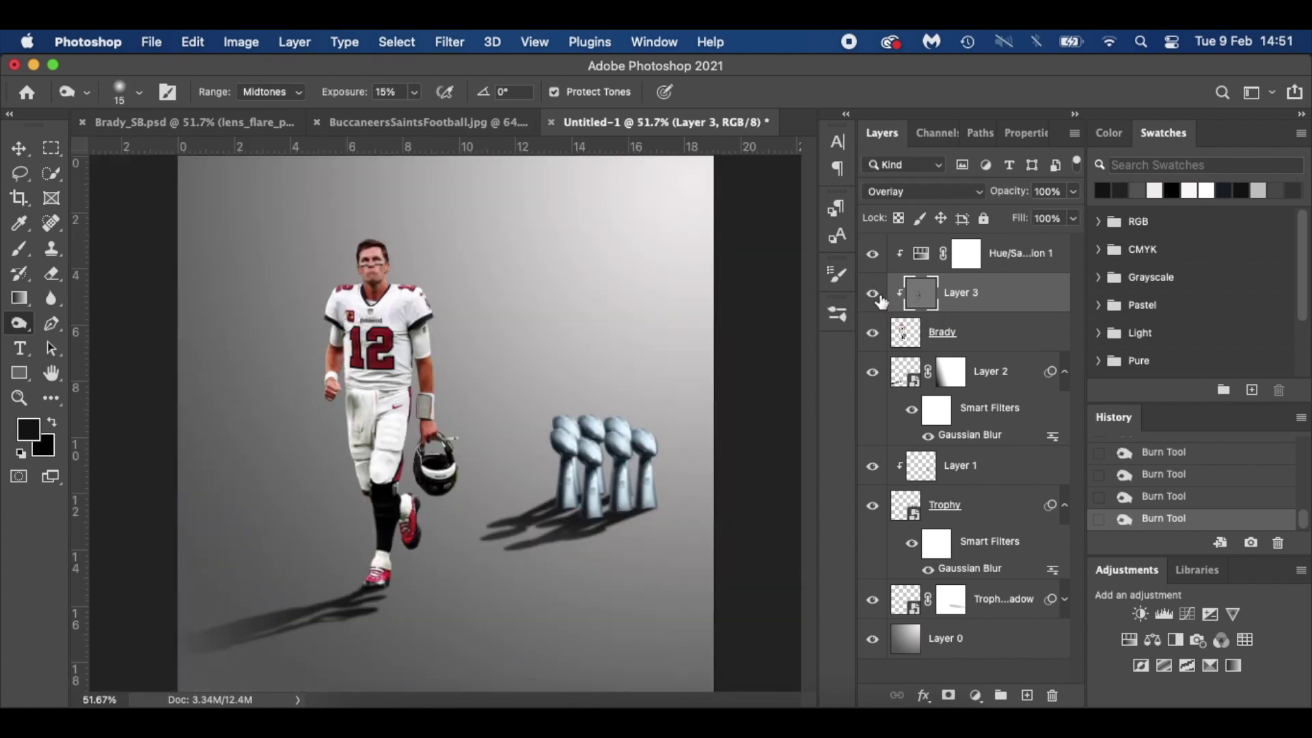
Step: Brighten the outer edge of the helmet-side arm using the Dodge tool on Highlights at 10% exposure with a 30 px brush
{"action": "left_click", "coordinate": [21, 321]}
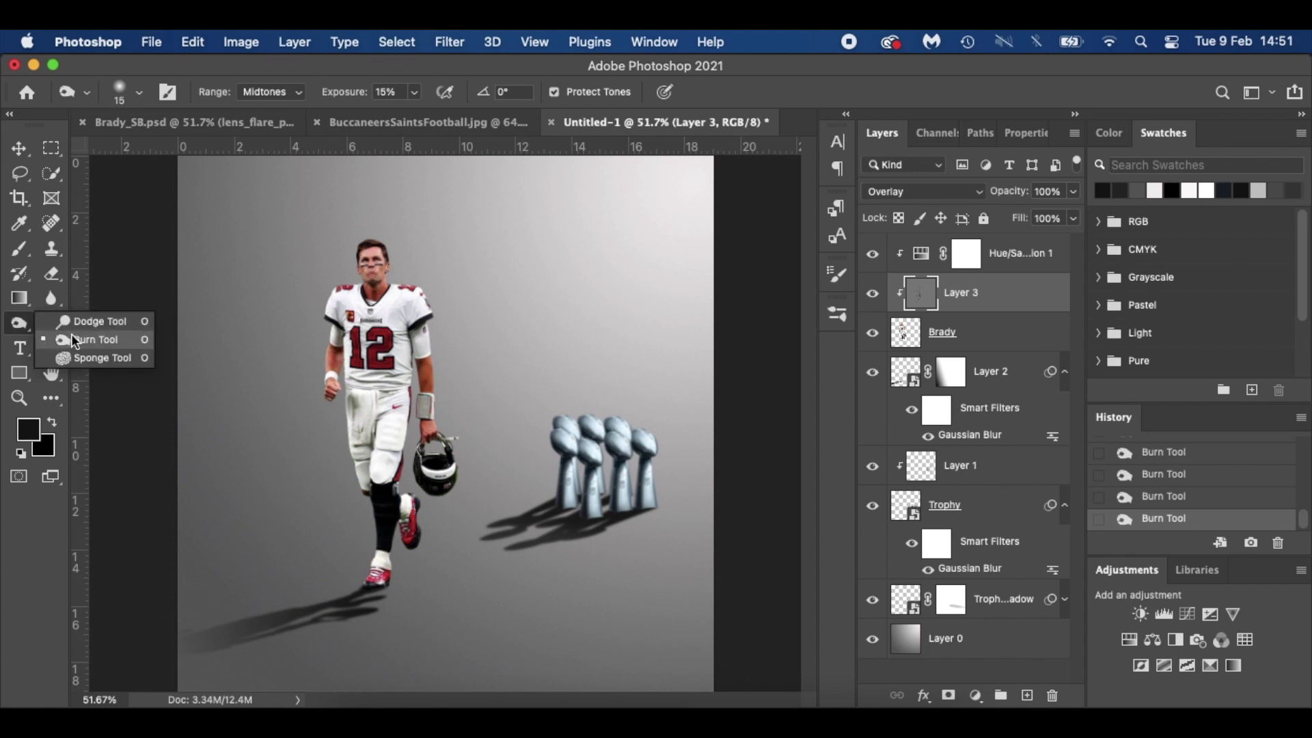
{"action": "left_click", "coordinate": [87, 332]}
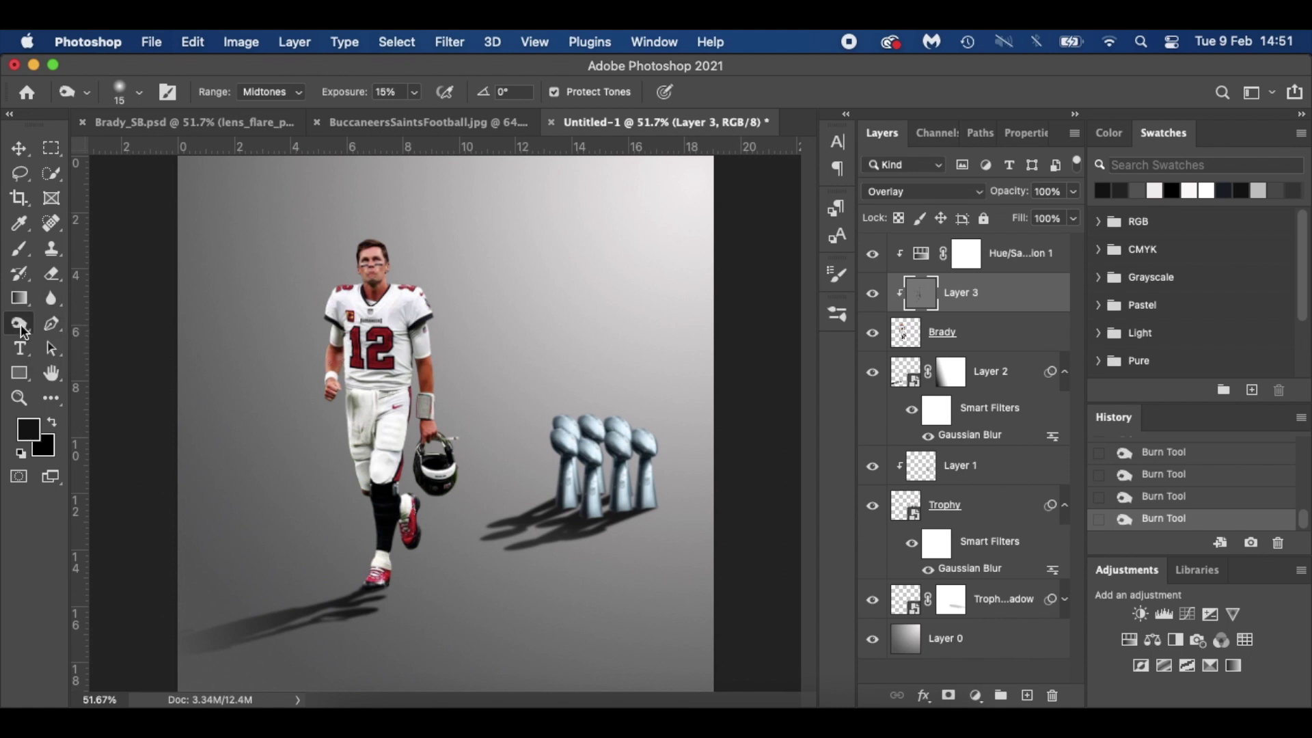
{"action": "left_click", "coordinate": [23, 333]}
{"action": "left_click", "coordinate": [67, 321]}
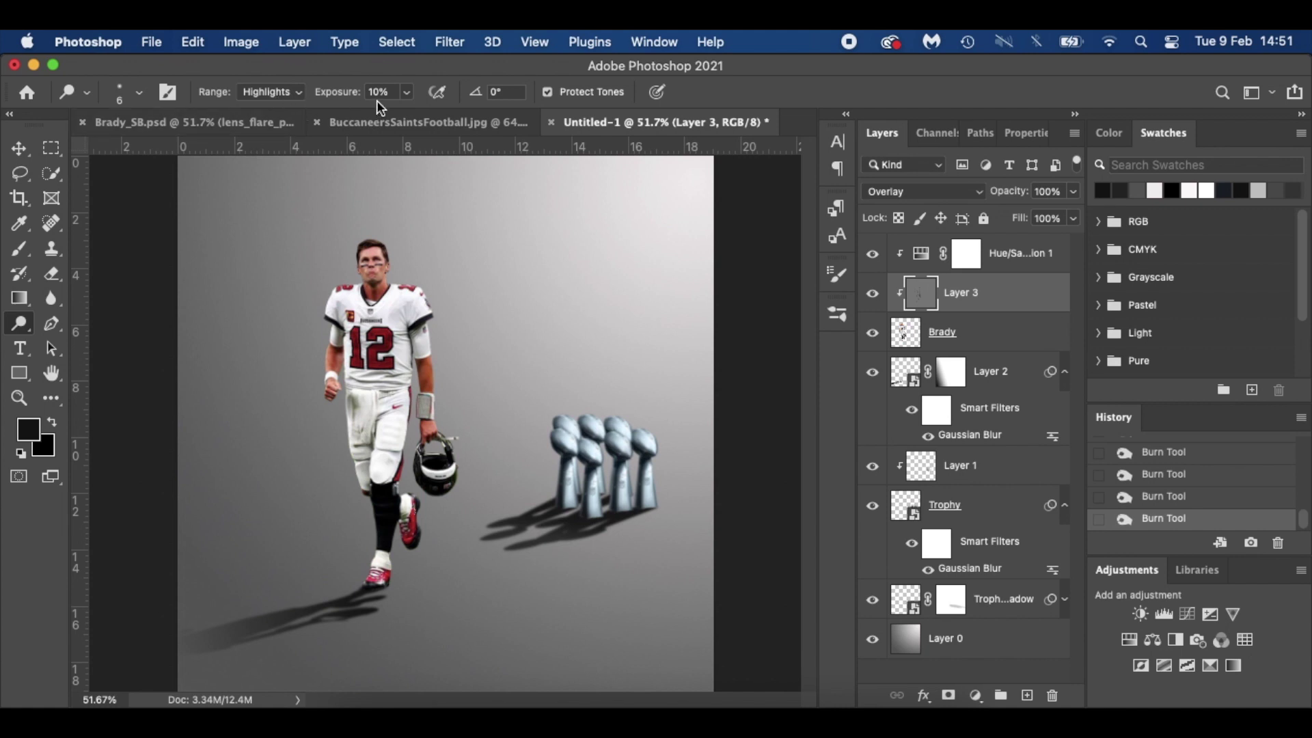
{"action": "scroll", "coordinate": [461, 402], "scroll_direction": "up", "scroll_amount": 5}
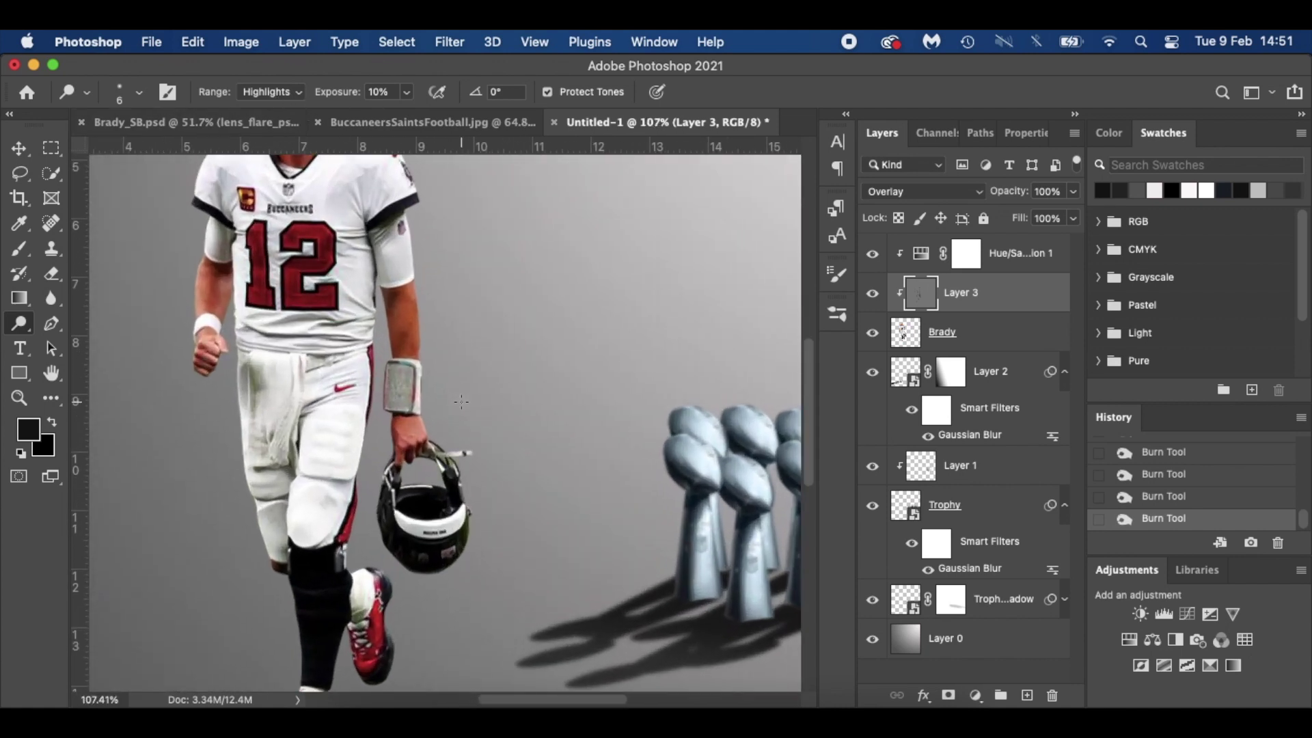
{"action": "key", "text": "bracketright"}
{"action": "key", "text": "bracketright"}
{"action": "mouse_move", "coordinate": [417, 273]}
{"action": "left_mouse_down"}
{"action": "mouse_move", "coordinate": [419, 361]}
{"action": "mouse_move", "coordinate": [413, 254]}
{"action": "mouse_move", "coordinate": [415, 293]}
{"action": "left_mouse_up"}
Step: Dodge the light-facing edges of the player's shoulder, face and neck with 30 and 20 px brushes
{"action": "scroll", "coordinate": [421, 351], "scroll_direction": "up", "scroll_amount": 2}
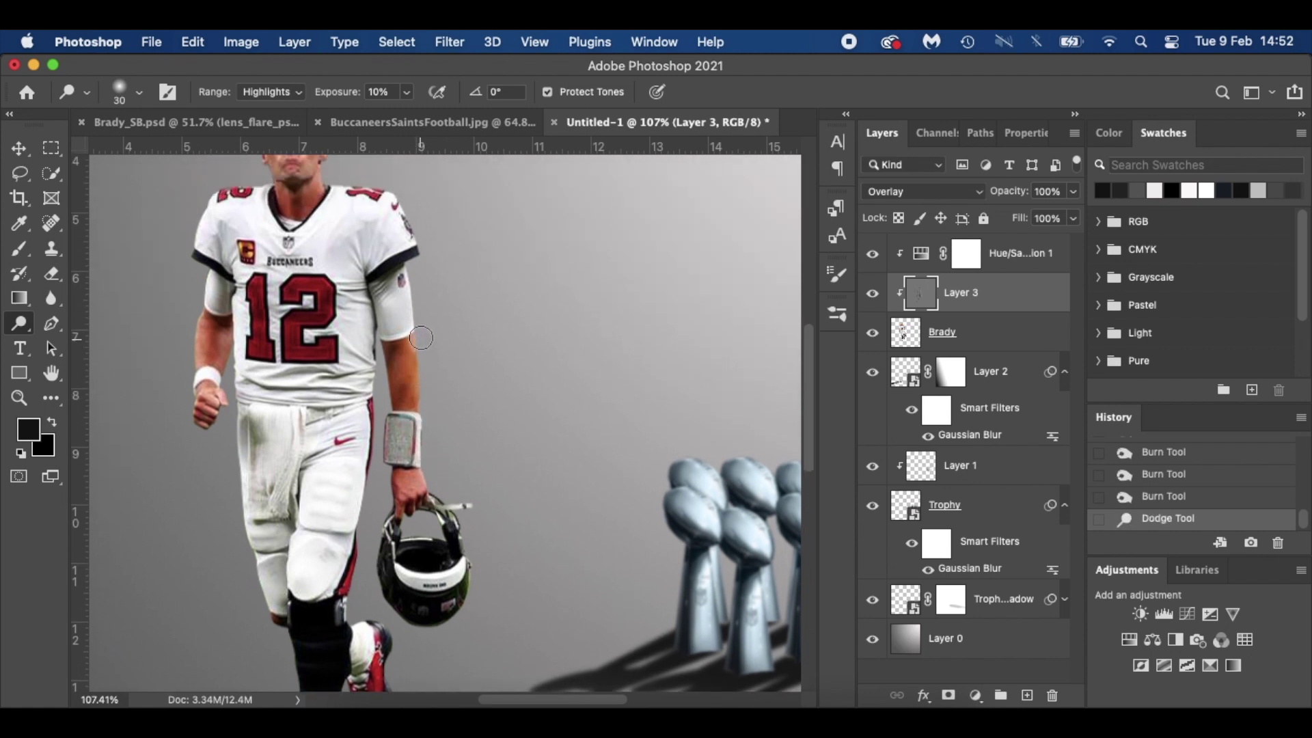
{"action": "left_click_drag", "start_coordinate": [387, 194], "coordinate": [340, 189]}
{"action": "scroll", "coordinate": [341, 189], "scroll_direction": "up", "scroll_amount": 4}
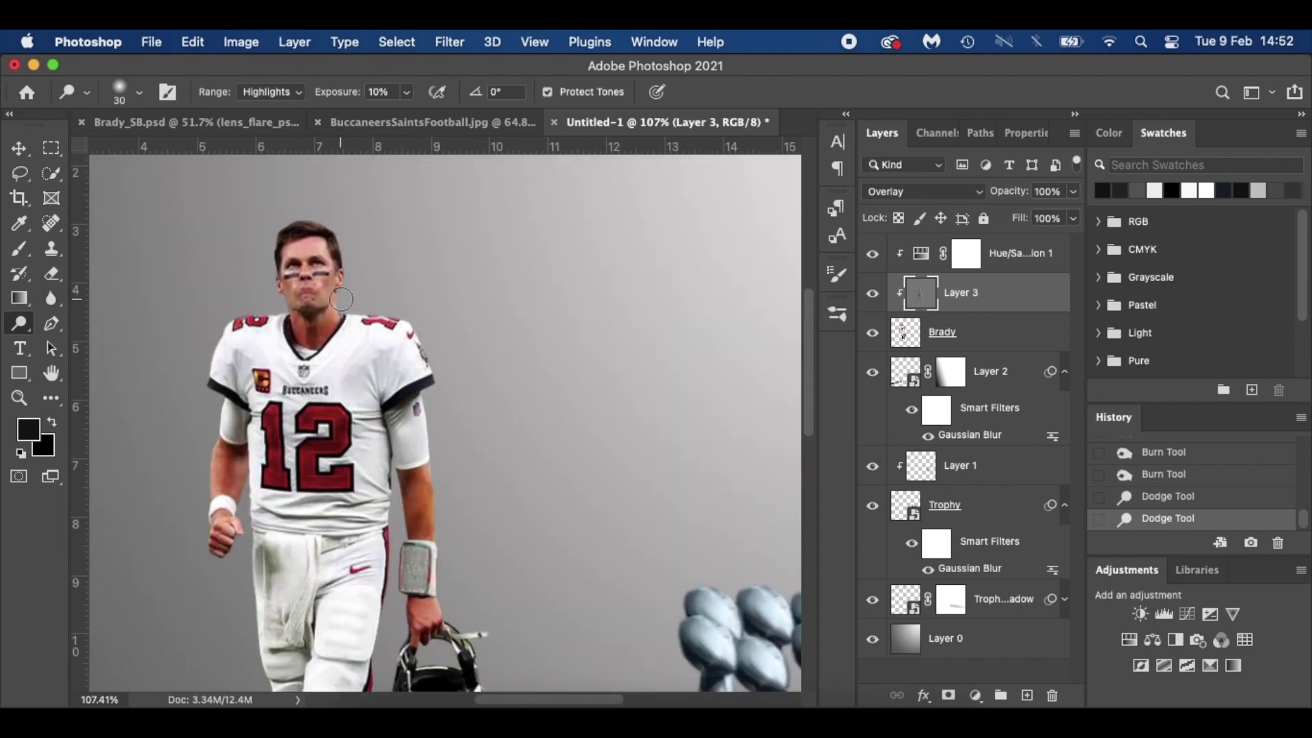
{"action": "left_click_drag", "start_coordinate": [347, 276], "coordinate": [335, 236]}
{"action": "key", "text": "bracketleft"}
{"action": "key", "text": "bracketleft"}
{"action": "key", "text": "bracketright"}
{"action": "left_click", "coordinate": [325, 331]}
Step: Dodge highlights along the player's lower sleeve and trouser leg, reducing the brush to 15 px
{"action": "scroll", "coordinate": [418, 314], "scroll_direction": "down", "scroll_amount": 5}
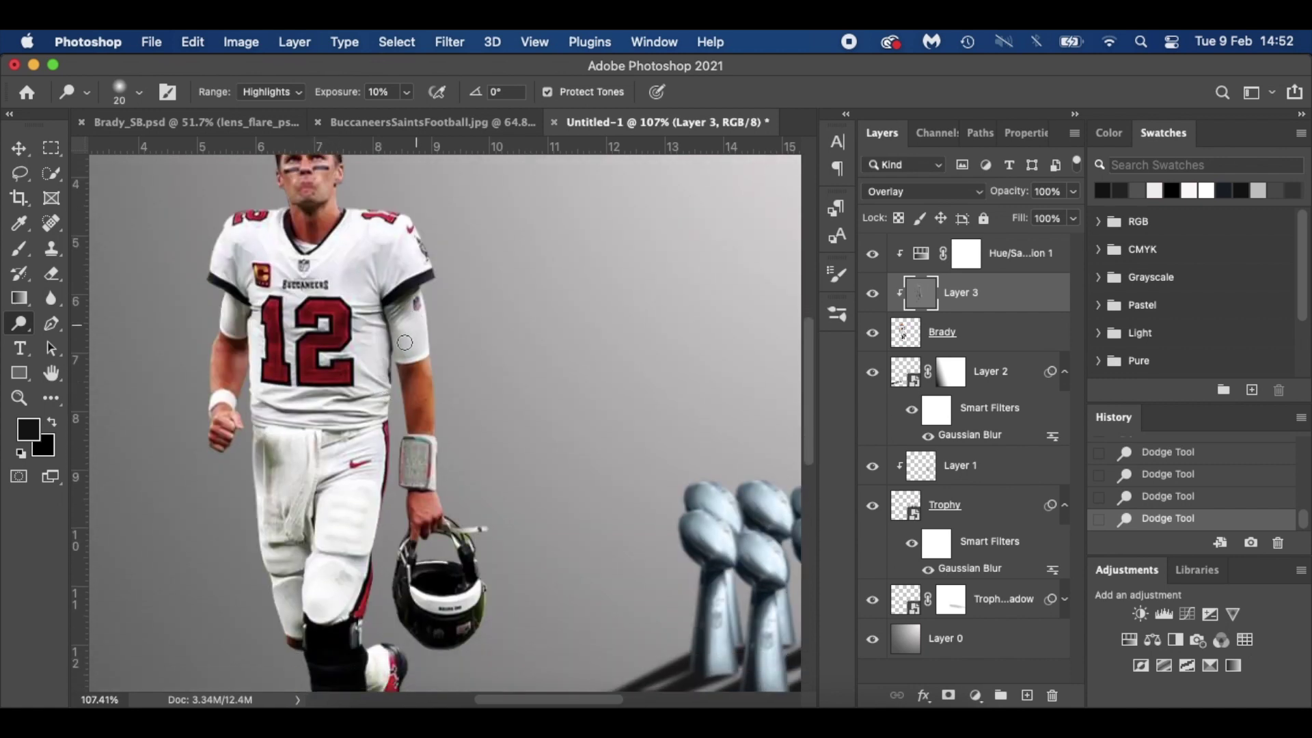
{"action": "key", "text": "bracketleft"}
{"action": "key", "text": "bracketleft"}
{"action": "key", "text": "bracketleft"}
{"action": "scroll", "coordinate": [368, 413], "scroll_direction": "down", "scroll_amount": 3}
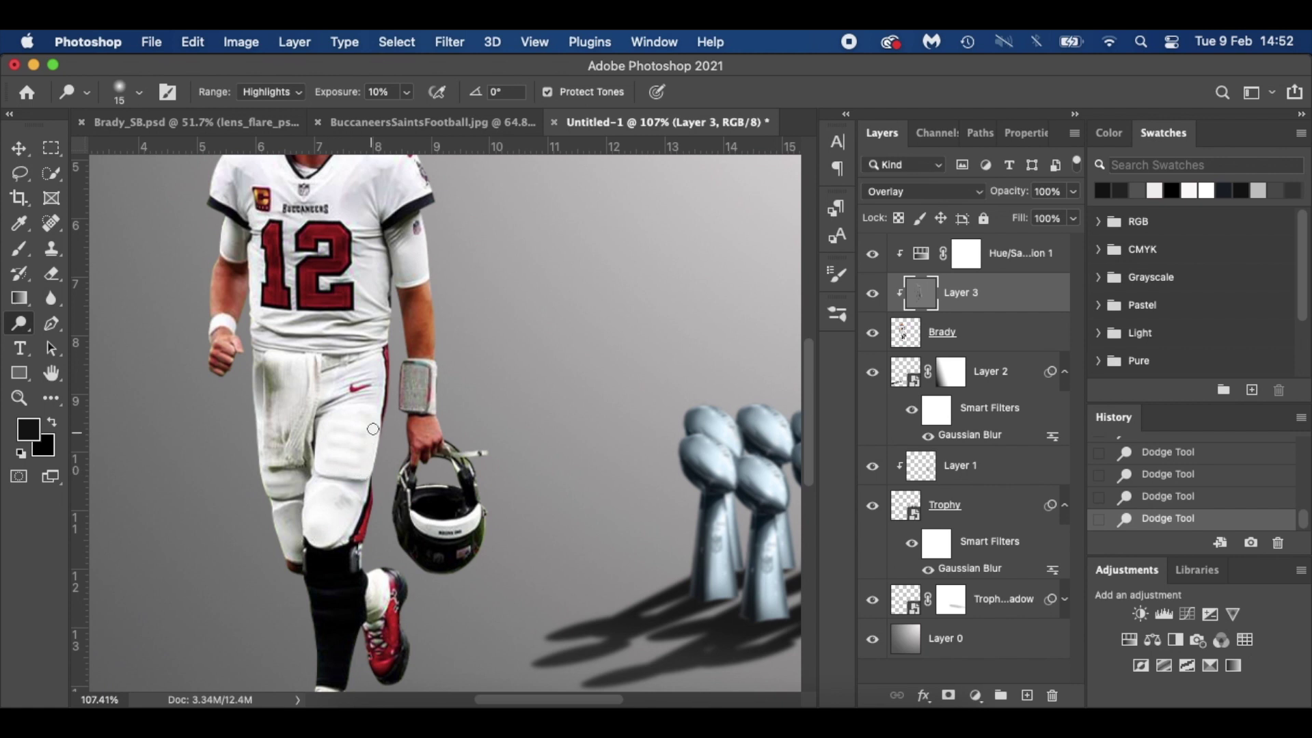
{"action": "scroll", "coordinate": [369, 468], "scroll_direction": "down", "scroll_amount": 3}
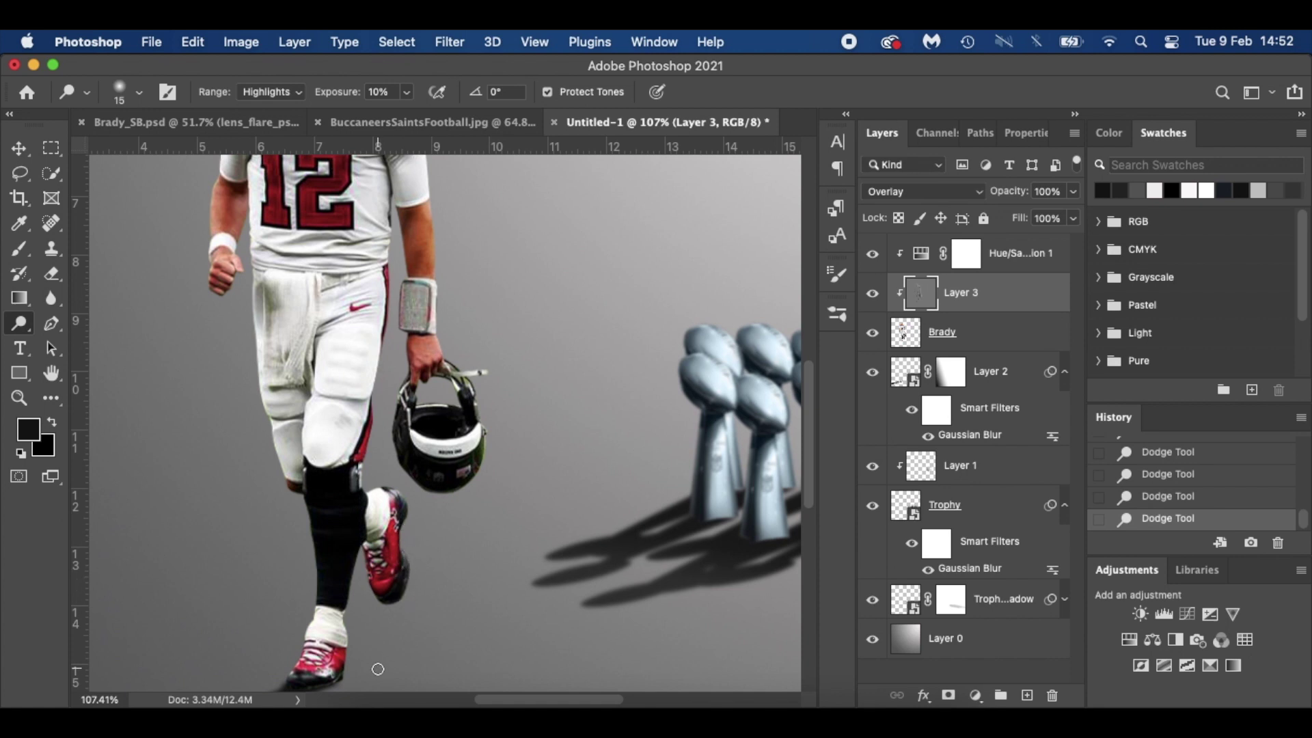
Step: Dodge the lit edges of the player's lower leg and front shoe with a 30 px brush
{"action": "scroll", "coordinate": [379, 668], "scroll_direction": "down", "scroll_amount": 2}
{"action": "key", "text": "bracketright"}
{"action": "key", "text": "bracketright"}
{"action": "key", "text": "bracketright"}
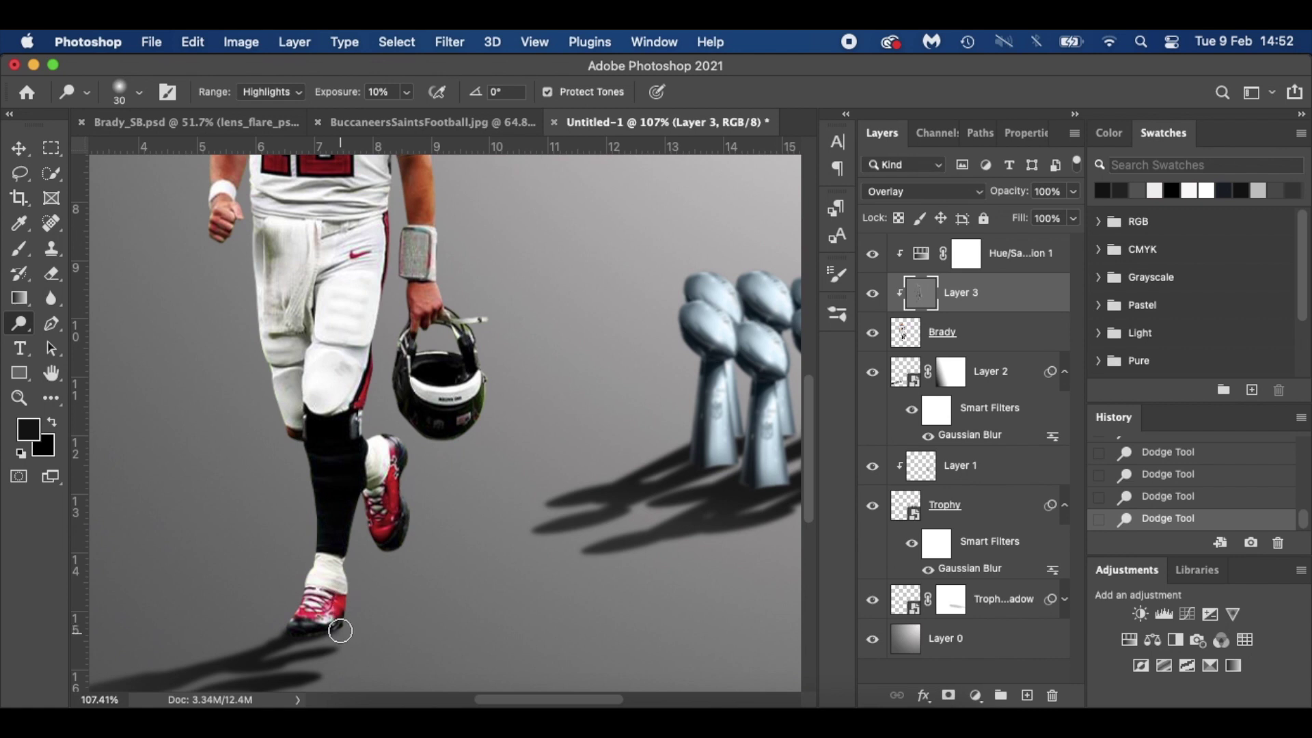
Step: Compare the player with and without the dodge-and-burn layer, both close up and in the full poster view
{"action": "scroll", "coordinate": [265, 379], "scroll_direction": "up", "scroll_amount": 8}
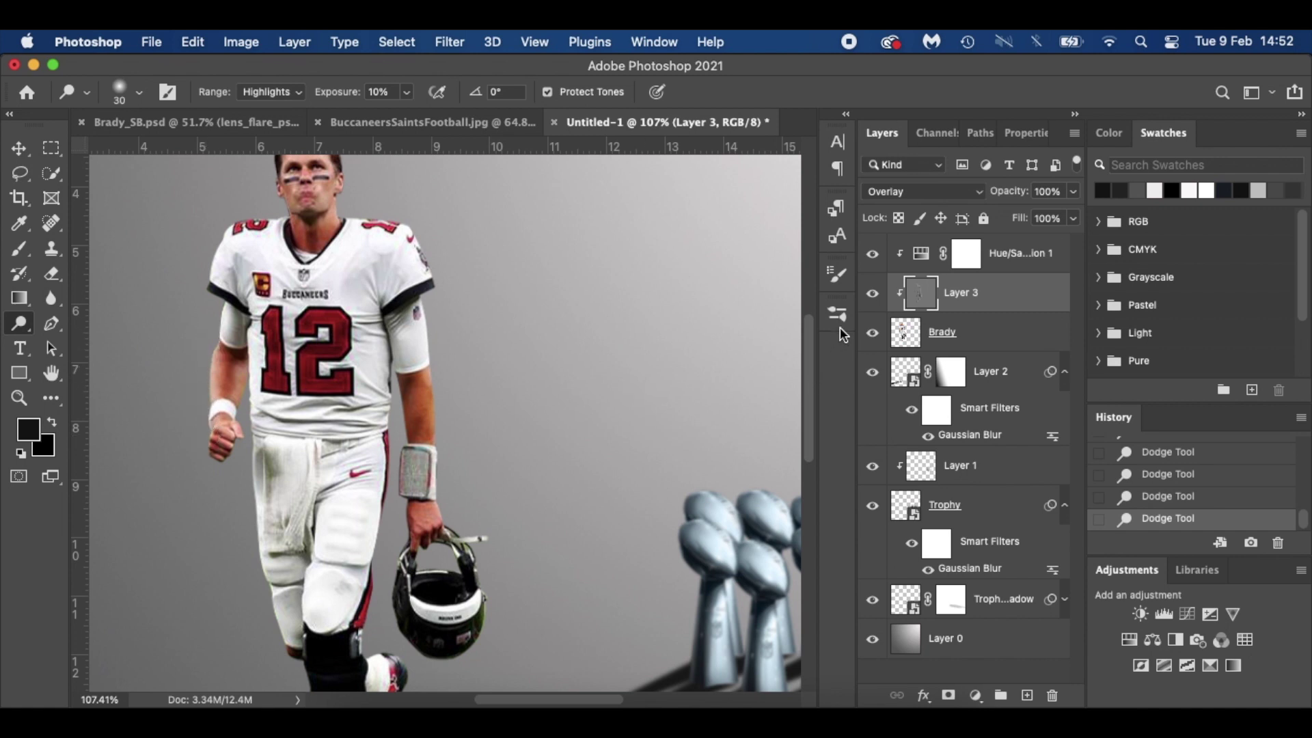
{"action": "left_click", "coordinate": [872, 294]}
{"action": "left_click", "coordinate": [872, 295]}
{"action": "left_click", "coordinate": [872, 295]}
{"action": "left_click", "coordinate": [871, 296]}
{"action": "key", "text": "super+0"}
{"action": "left_click", "coordinate": [872, 295]}
{"action": "left_click", "coordinate": [872, 295]}
{"action": "left_click", "coordinate": [871, 295]}
{"action": "left_click", "coordinate": [872, 295]}
Step: Create a new clipped layer directly above Brady and reset the colours to black foreground and white background
{"action": "left_click", "coordinate": [1009, 331]}
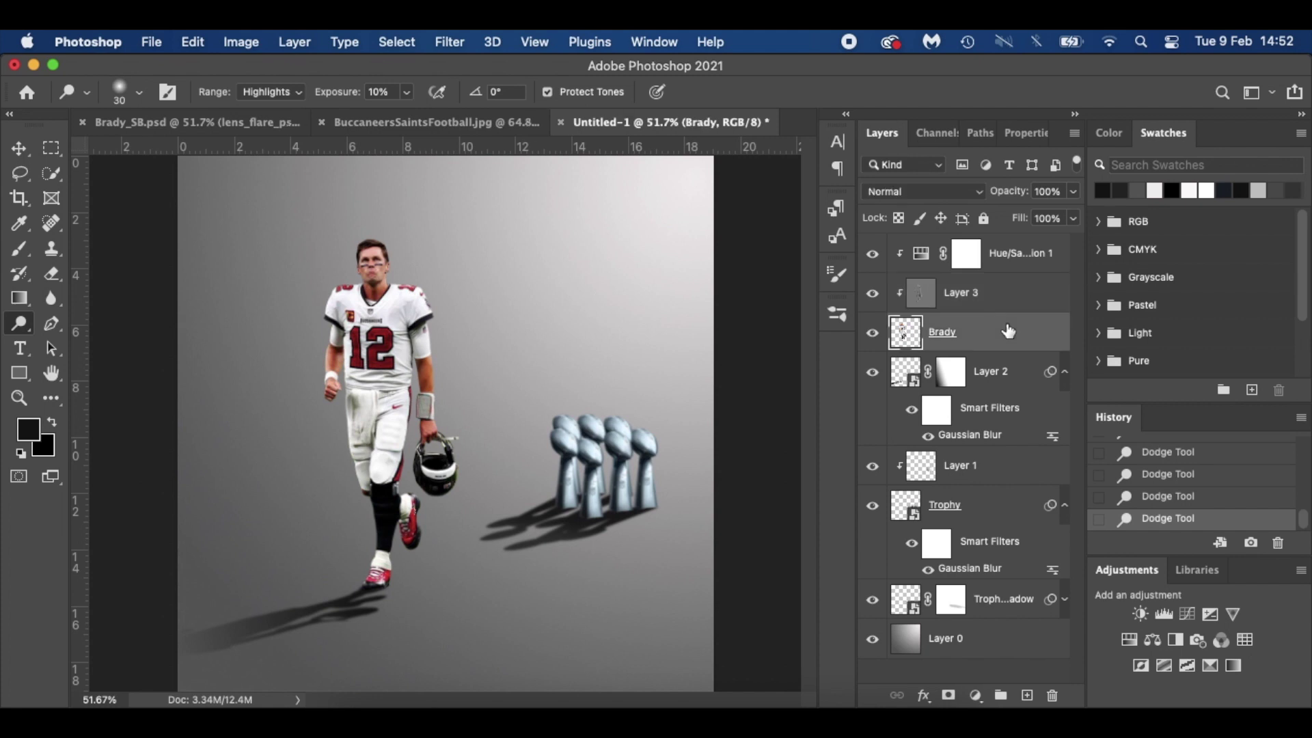
{"action": "left_click", "coordinate": [1027, 694]}
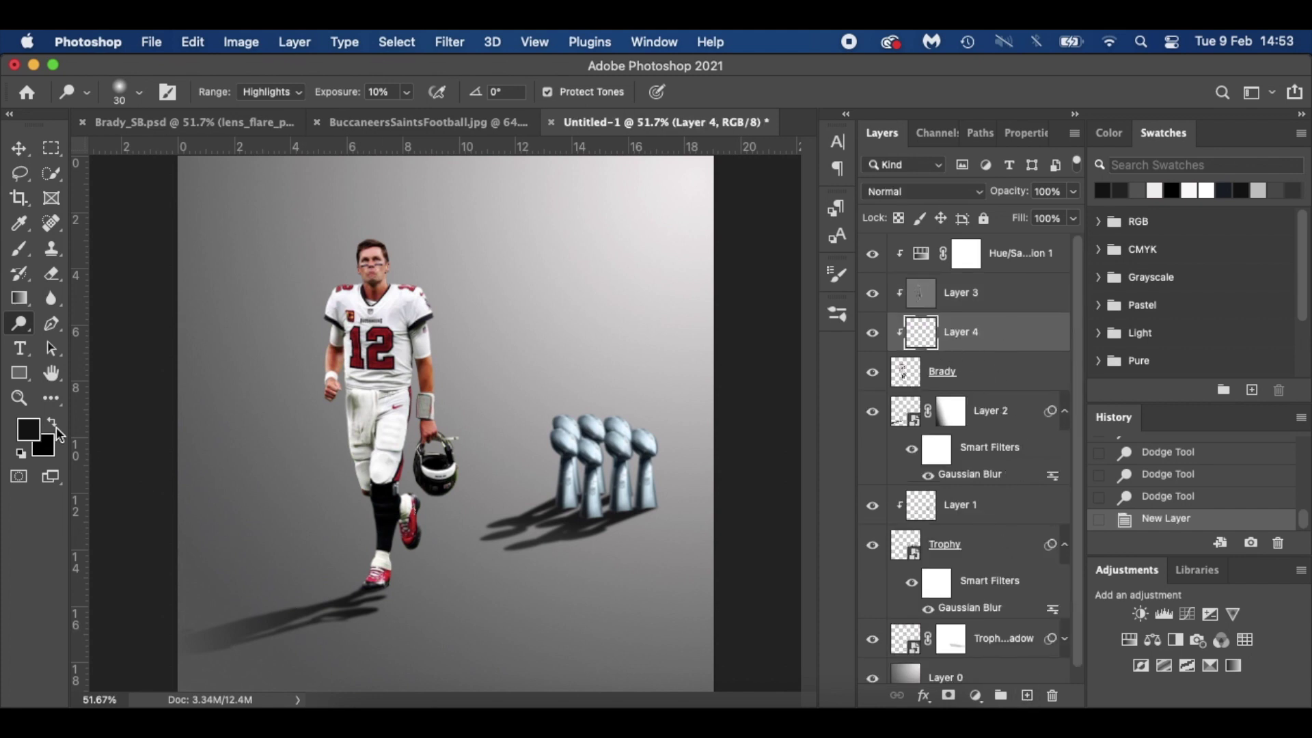
{"action": "left_click", "coordinate": [55, 425]}
{"action": "key", "text": "d"}
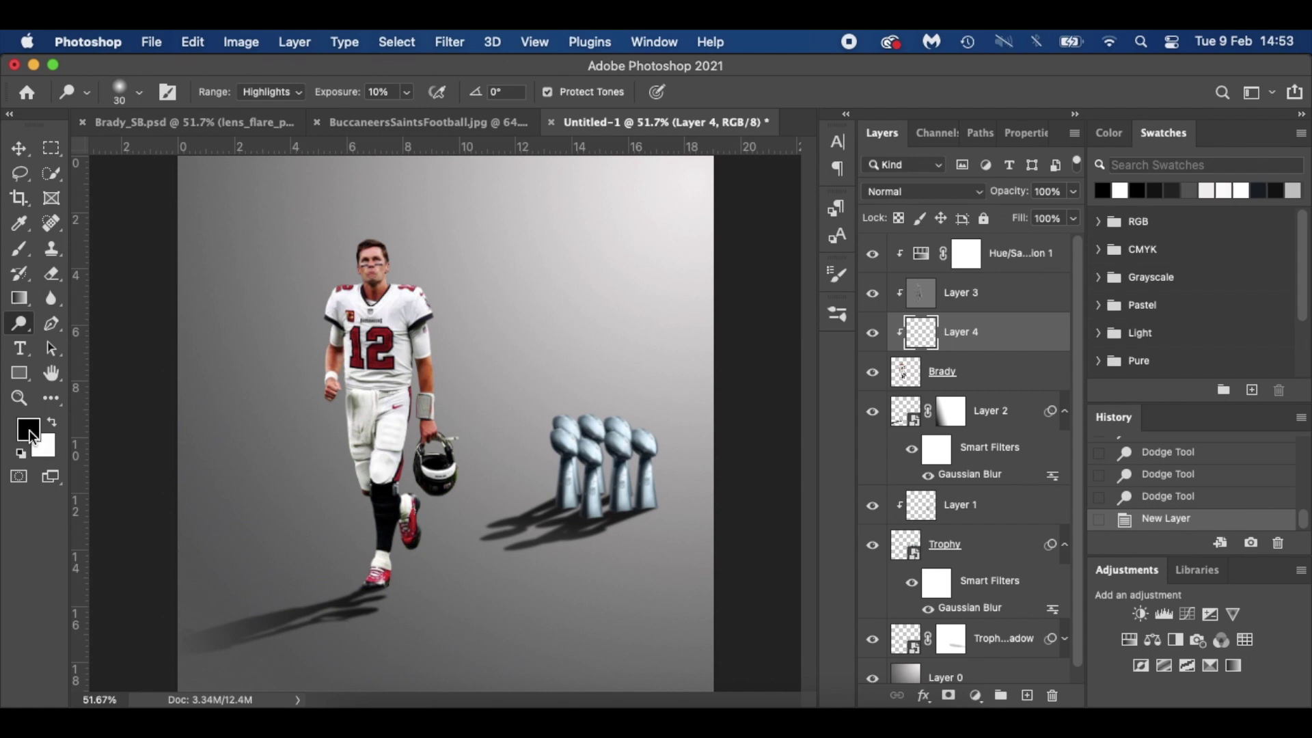
Step: Paint soft black shading on the rear trouser leg and raised shoe with a 40 px brush at 27% opacity and 25% flow
{"action": "scroll", "coordinate": [353, 576], "scroll_direction": "up", "scroll_amount": 5}
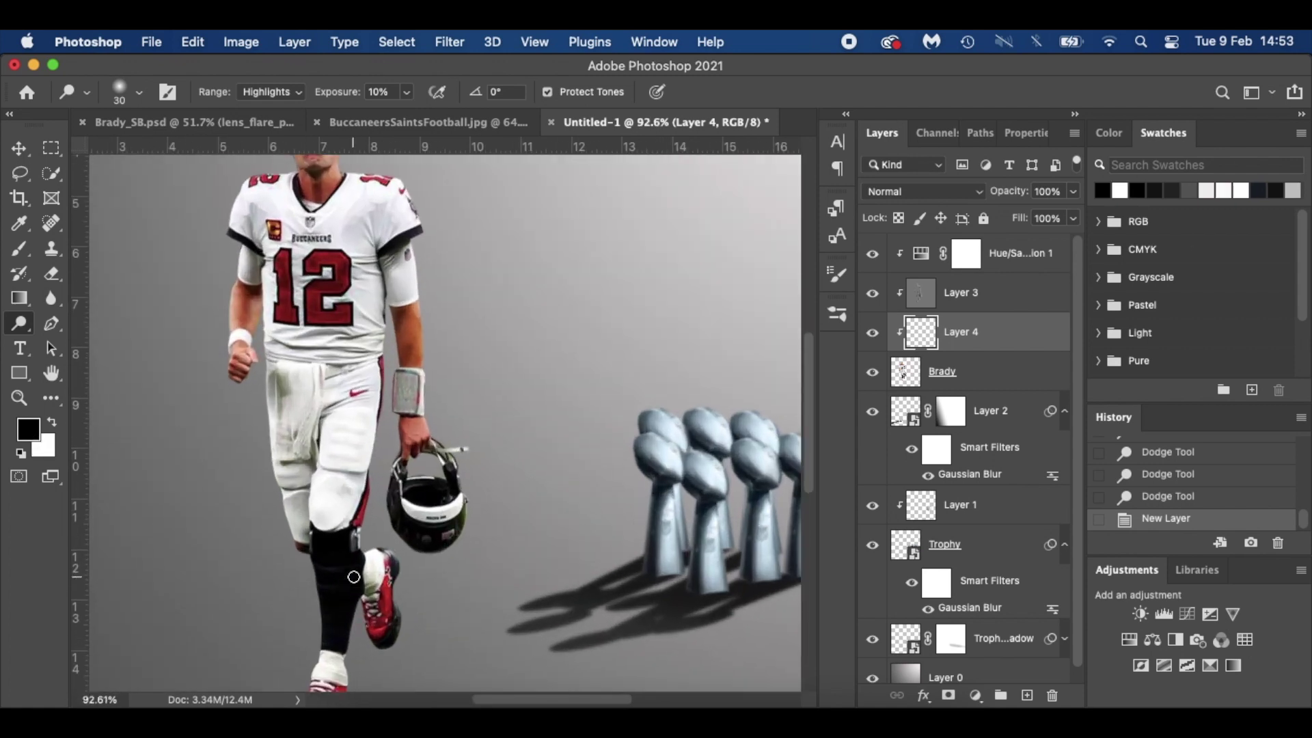
{"action": "key", "text": "b"}
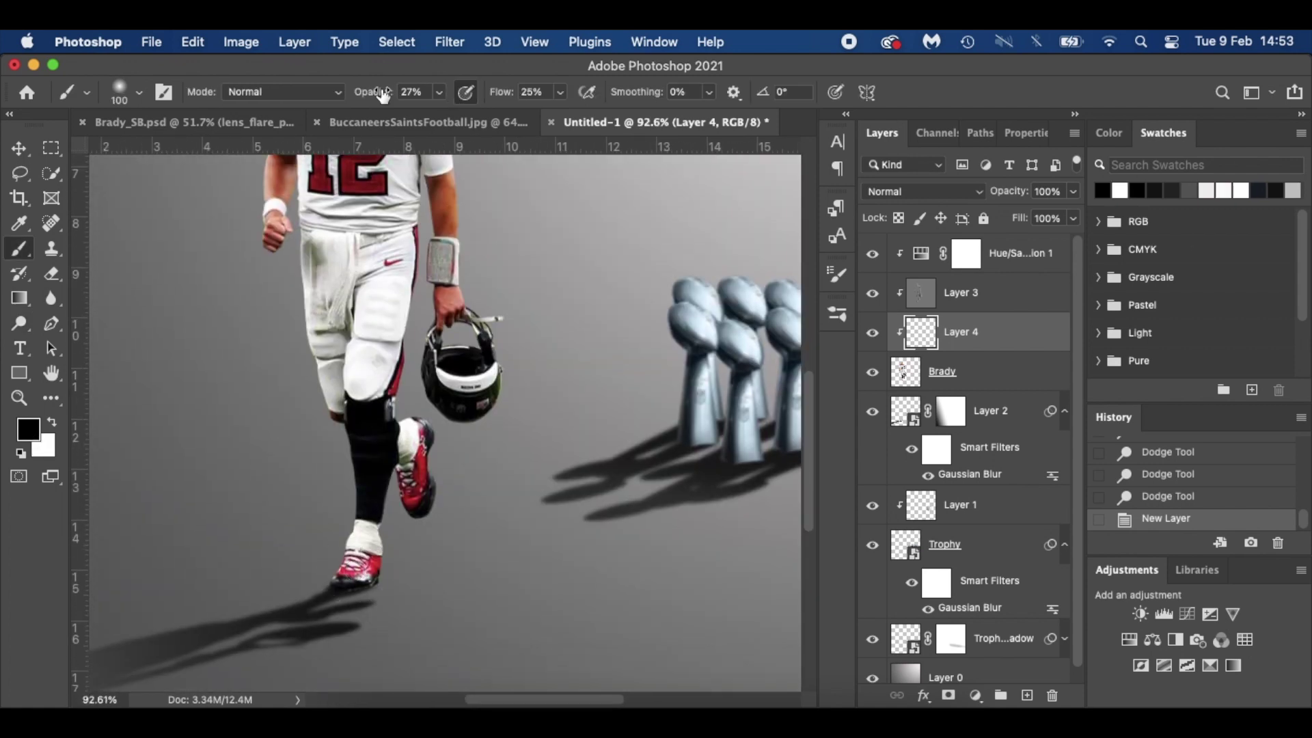
{"action": "key", "text": "bracketleft"}
{"action": "key", "text": "bracketleft"}
{"action": "key", "text": "bracketleft"}
{"action": "key", "text": "bracketleft"}
{"action": "key", "text": "bracketleft"}
{"action": "key", "text": "bracketleft"}
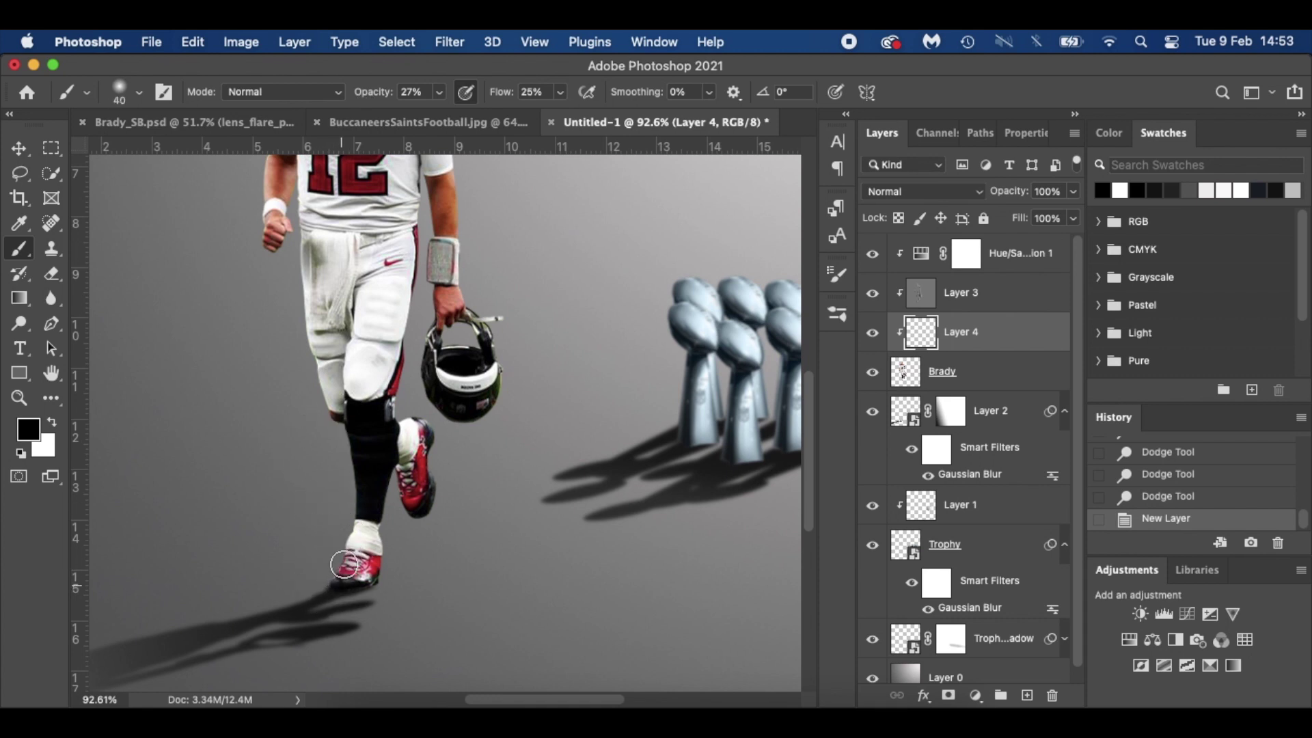
{"action": "left_click_drag", "start_coordinate": [335, 383], "coordinate": [339, 336]}
{"action": "mouse_move", "coordinate": [411, 506]}
{"action": "left_mouse_down"}
{"action": "mouse_move", "coordinate": [402, 478]}
{"action": "mouse_move", "coordinate": [412, 524]}
{"action": "left_mouse_up"}
Step: Paint soft black shading over the helmet and undo the extra stroke on the front lower leg
{"action": "mouse_move", "coordinate": [440, 390]}
{"action": "left_mouse_down"}
{"action": "mouse_move", "coordinate": [430, 347]}
{"action": "mouse_move", "coordinate": [473, 426]}
{"action": "left_mouse_up"}
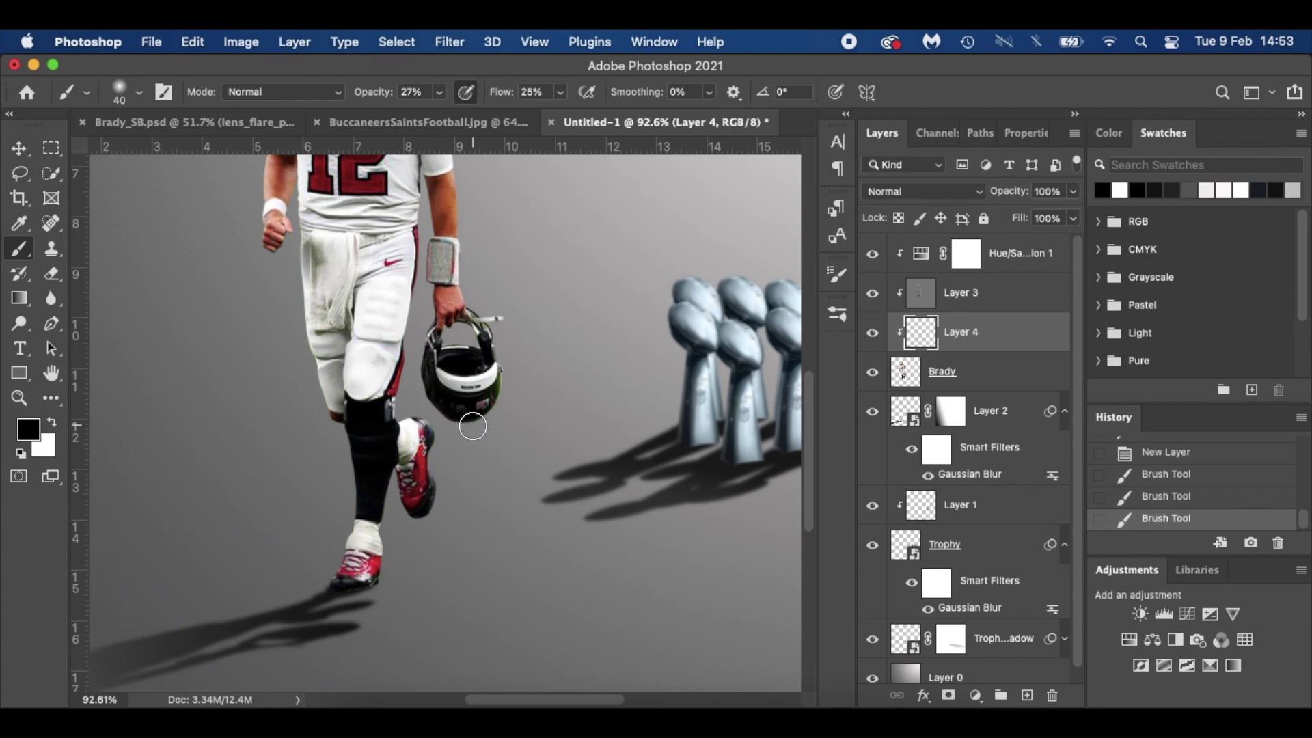
{"action": "left_click", "coordinate": [471, 347]}
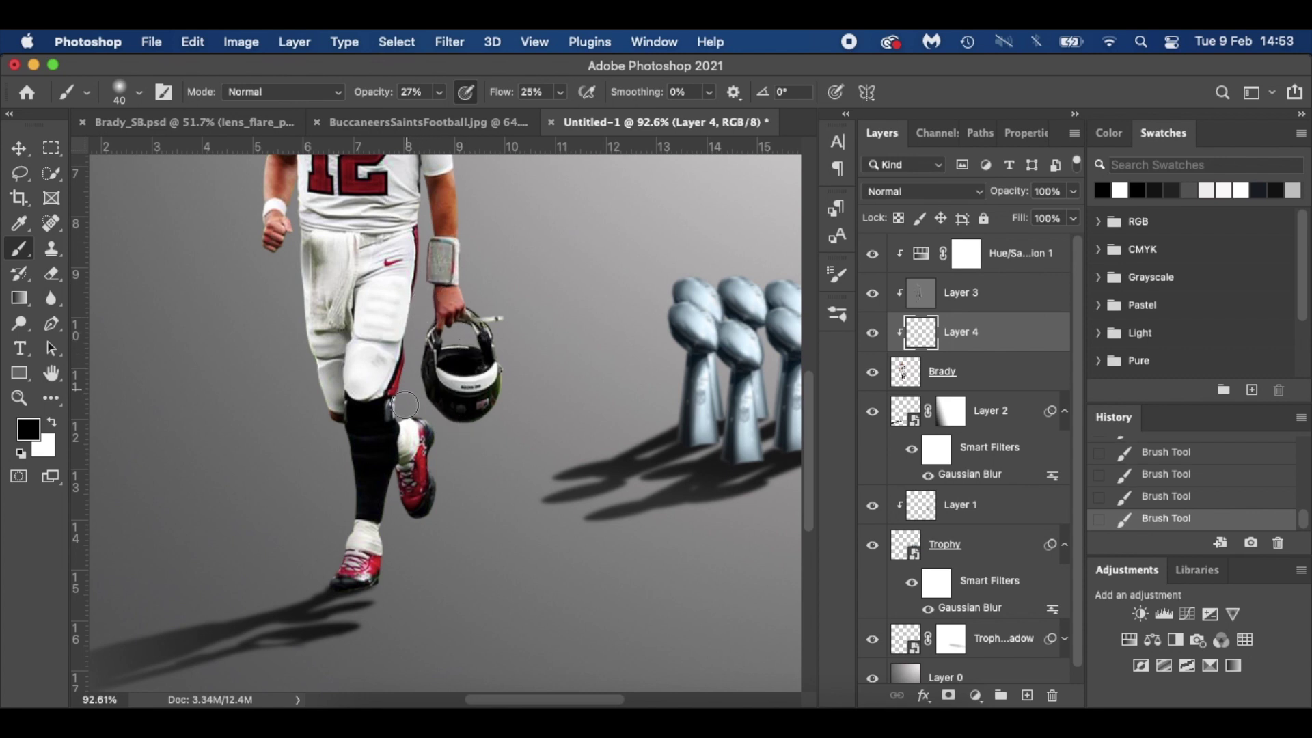
{"action": "left_click_drag", "start_coordinate": [358, 523], "coordinate": [363, 478]}
{"action": "key", "text": "super+z"}
Step: Check the painted shading layer against the full poster and rename that layer as Shadow
{"action": "key", "text": "super+0"}
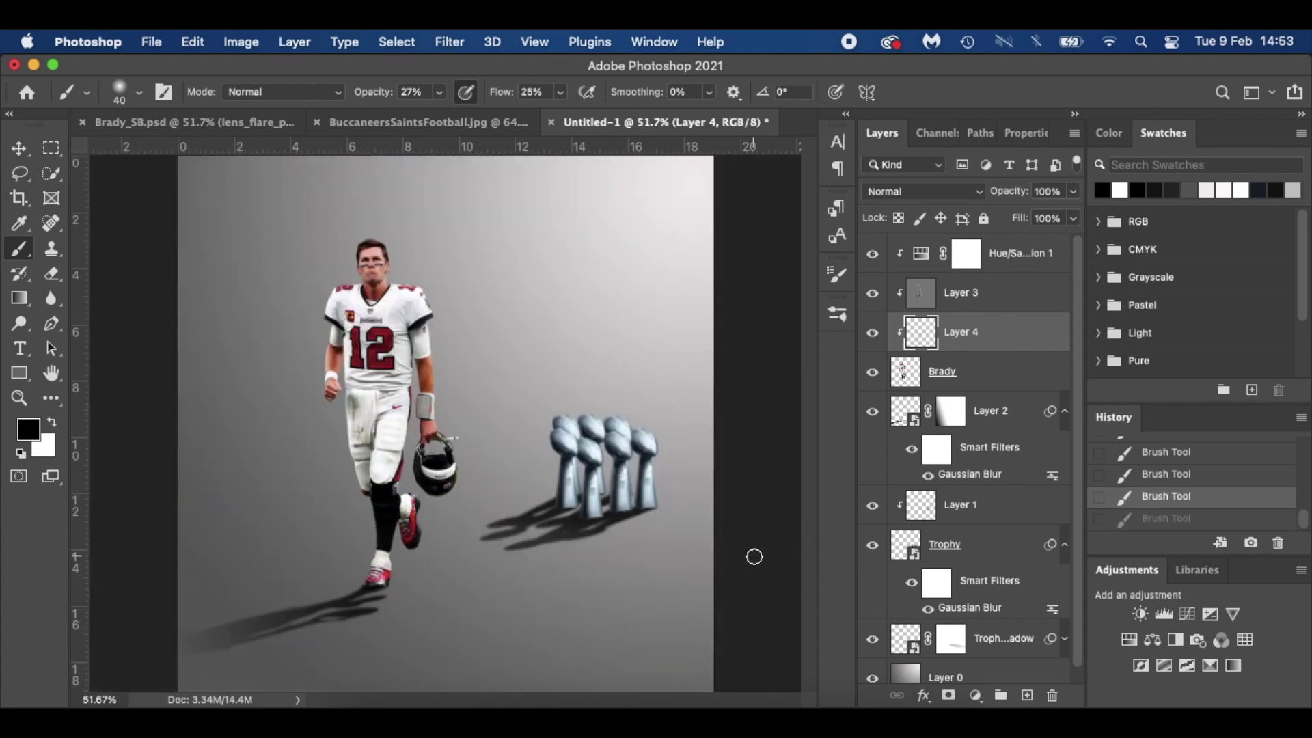
{"action": "left_click", "coordinate": [871, 333]}
{"action": "left_click", "coordinate": [871, 333]}
{"action": "double_click", "coordinate": [962, 332]}
{"action": "type", "text": "Sha"}
{"action": "key", "text": "Return"}
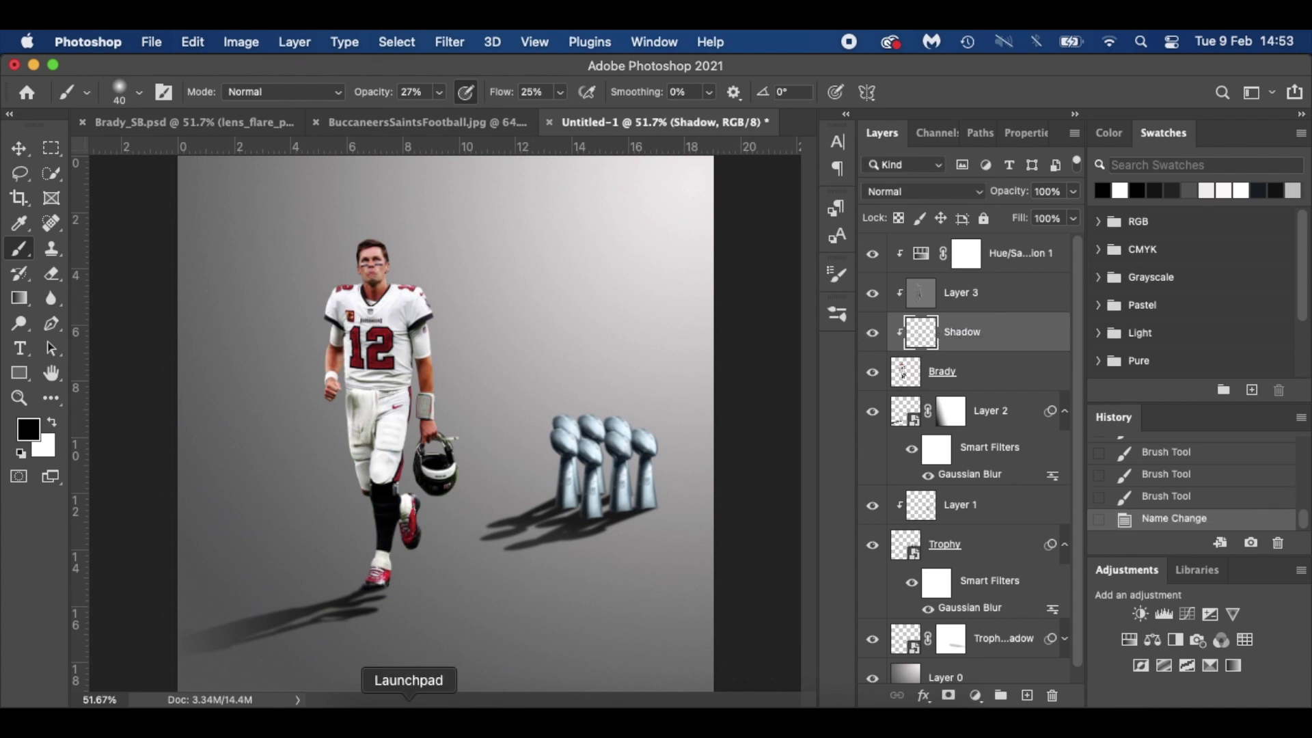
Step: Place the psdbox lens flare image into the poster as an embedded layer and set its blend mode to Screen
{"action": "left_click", "coordinate": [360, 717]}
{"action": "left_click_drag", "start_coordinate": [752, 212], "coordinate": [584, 596]}
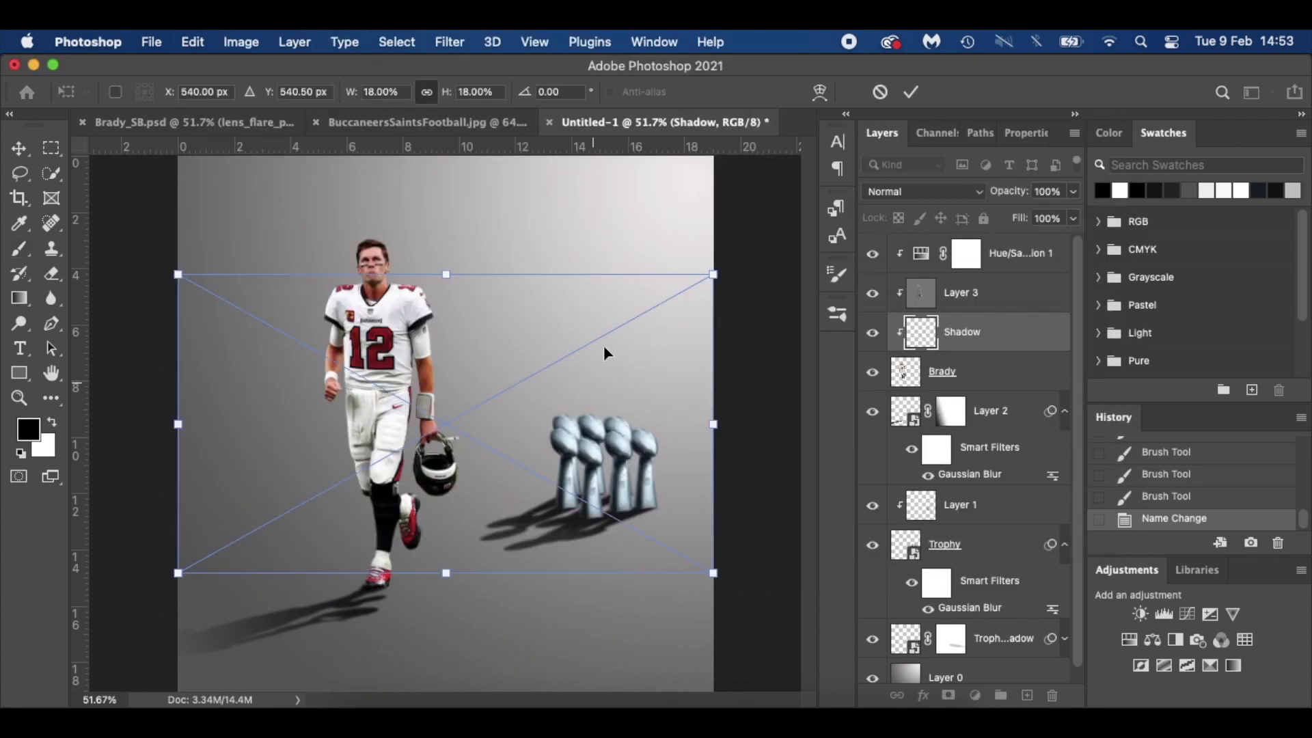
{"action": "key", "text": "Return"}
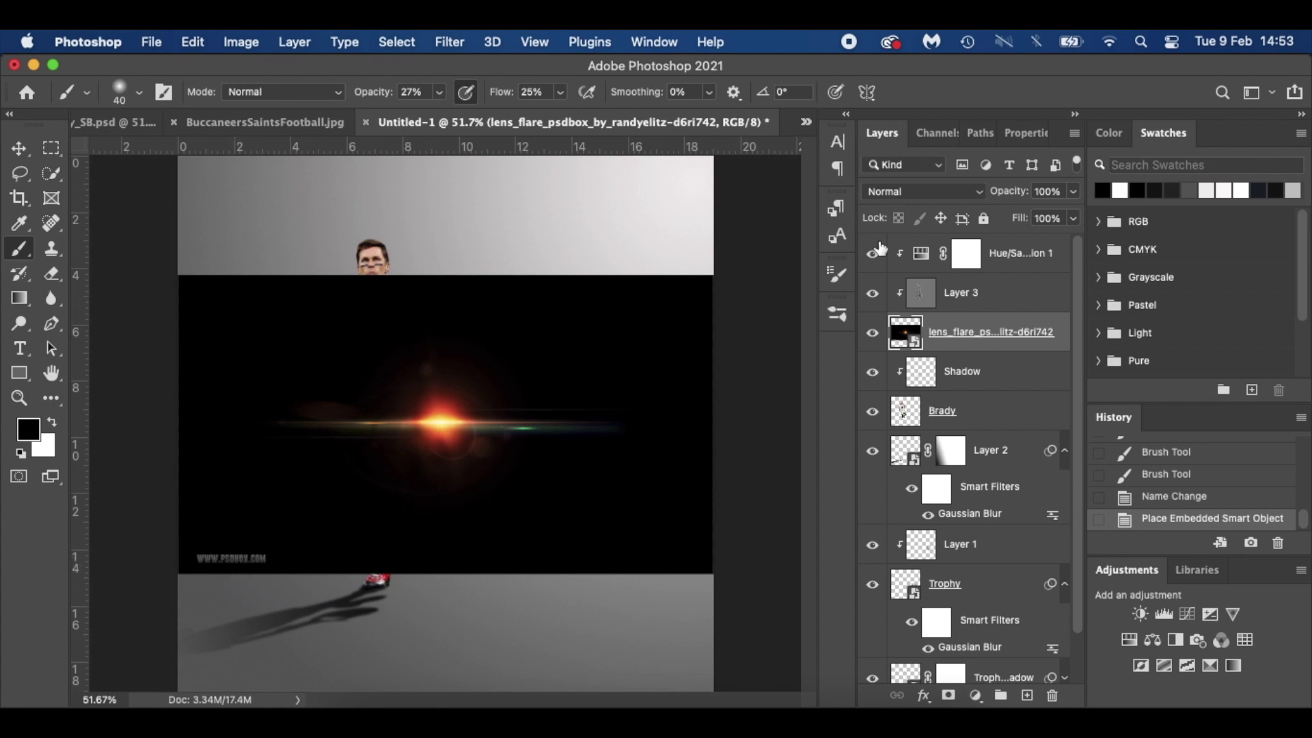
{"action": "left_click", "coordinate": [939, 193]}
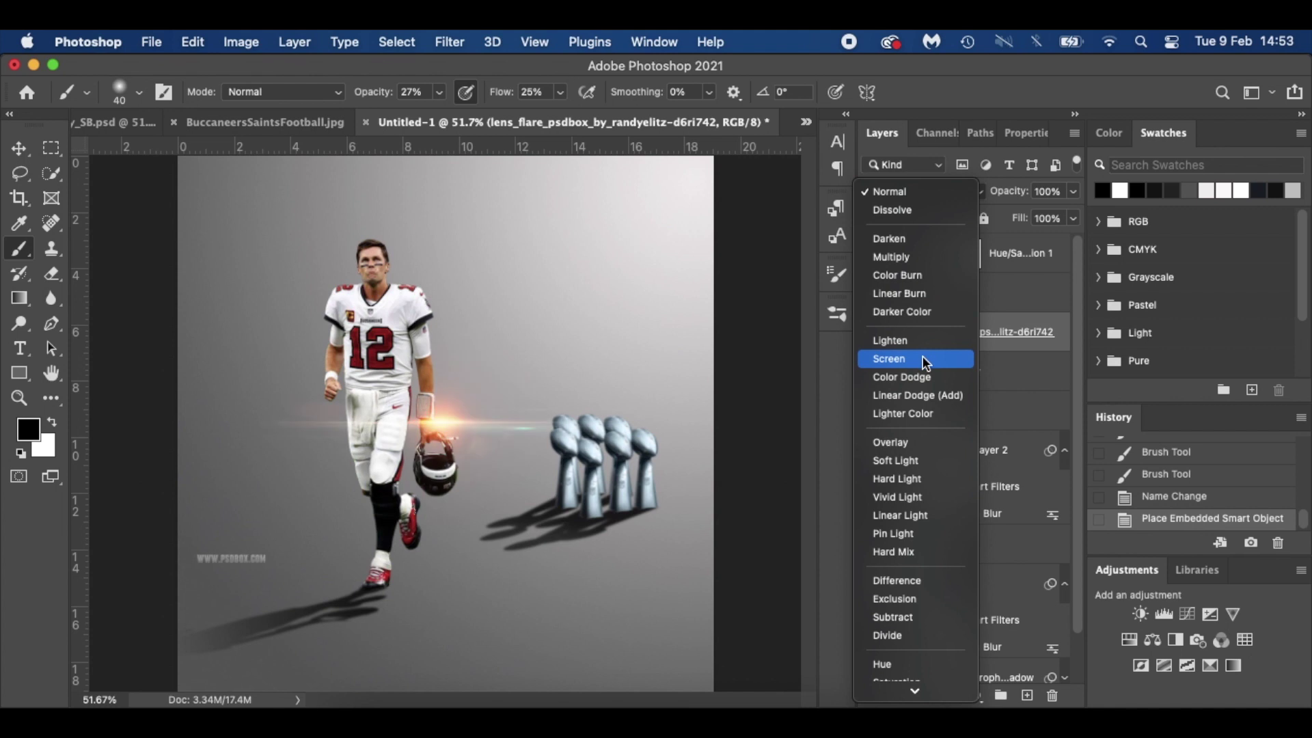
{"action": "left_click", "coordinate": [926, 361]}
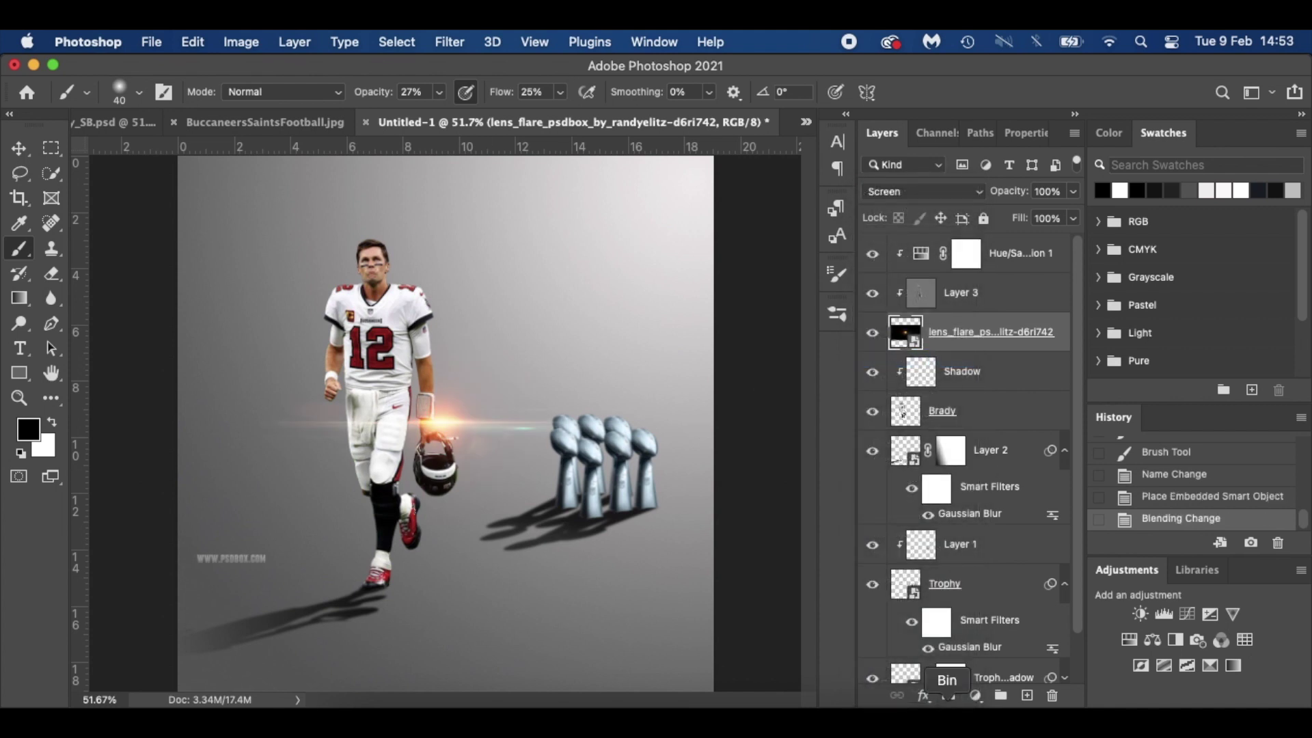
Step: Add a mask to the lens flare layer and paint out the website watermark with a 60 px black brush at 100% opacity and flow
{"action": "left_click", "coordinate": [948, 696]}
{"action": "key", "text": "bracketright"}
{"action": "key", "text": "bracketright"}
{"action": "left_click_drag", "start_coordinate": [370, 95], "coordinate": [652, 104]}
{"action": "mouse_move", "coordinate": [182, 553]}
{"action": "left_mouse_down"}
{"action": "mouse_move", "coordinate": [284, 556]}
{"action": "mouse_move", "coordinate": [255, 542]}
{"action": "left_mouse_up"}
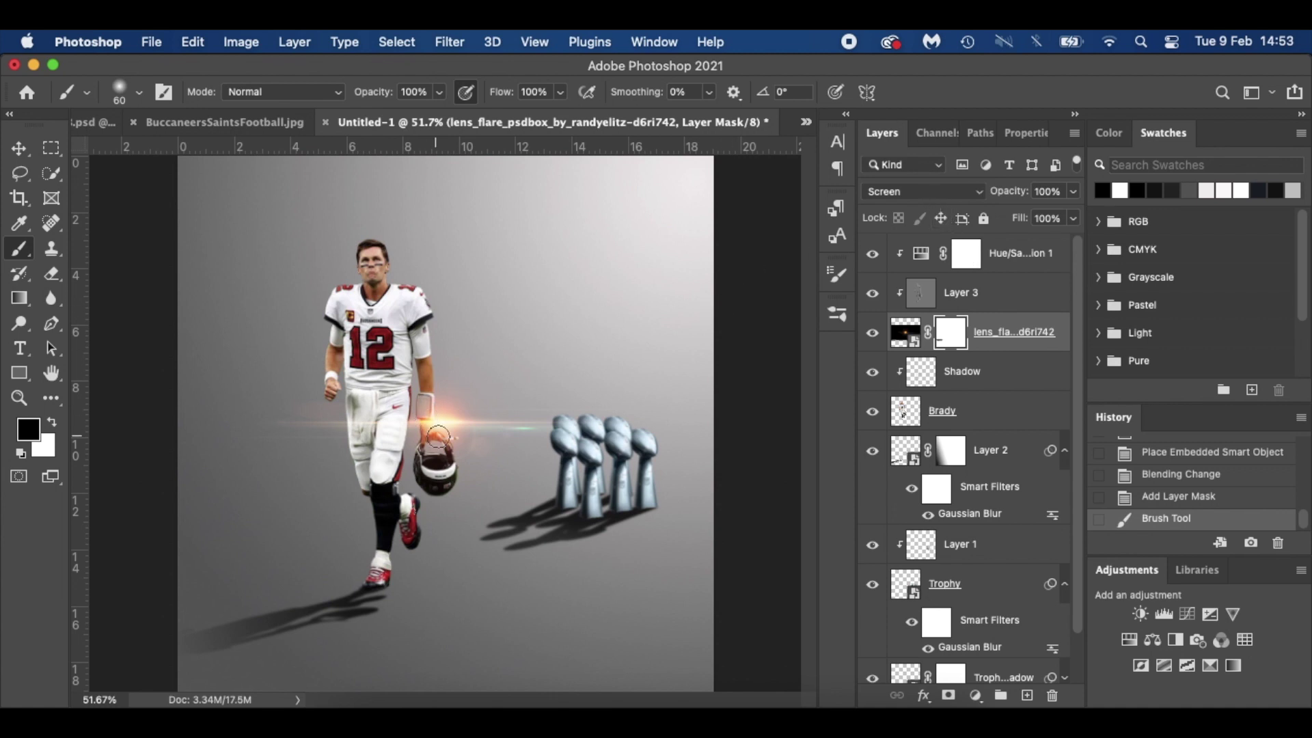
Step: Scale the lens flare to about 27.6% and position it on Brady's shoulder on the trophy side
{"action": "key", "text": "super+t"}
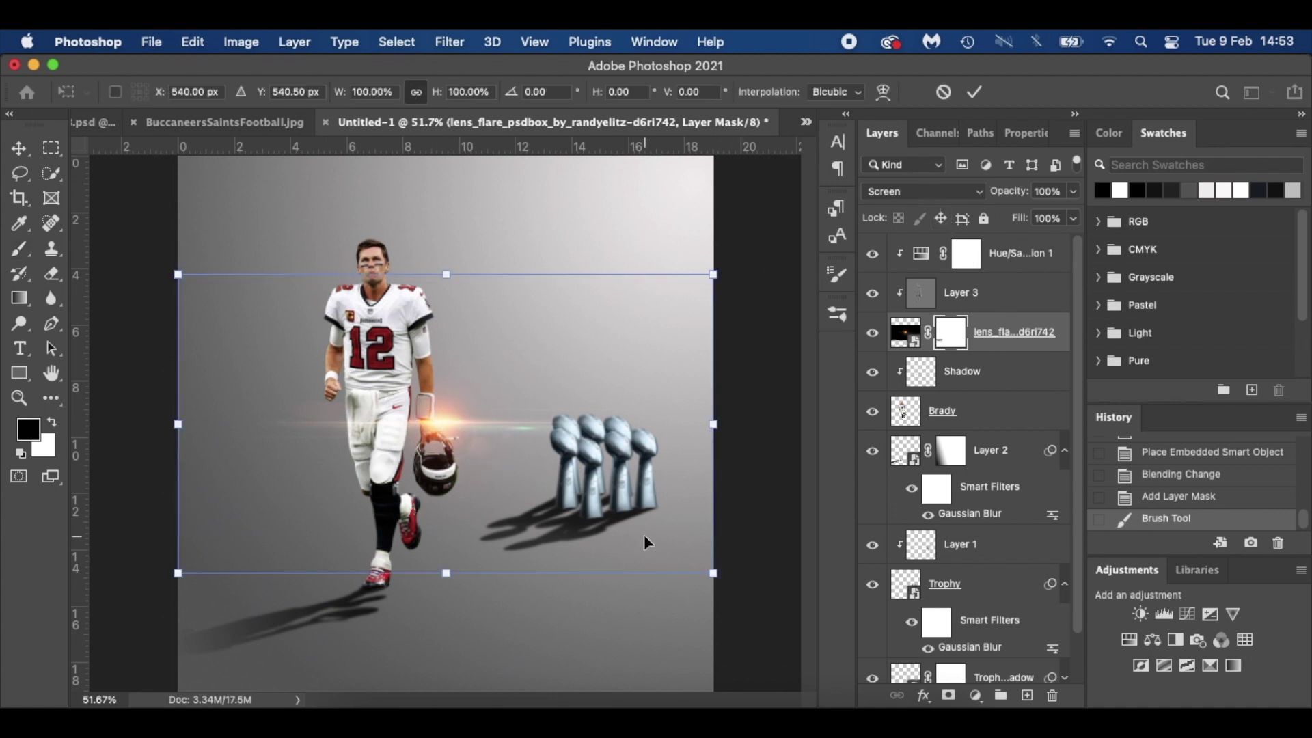
{"action": "left_click_drag", "start_coordinate": [713, 274], "coordinate": [324, 491]}
{"action": "left_click_drag", "start_coordinate": [302, 535], "coordinate": [466, 298]}
{"action": "key", "text": "Left"}
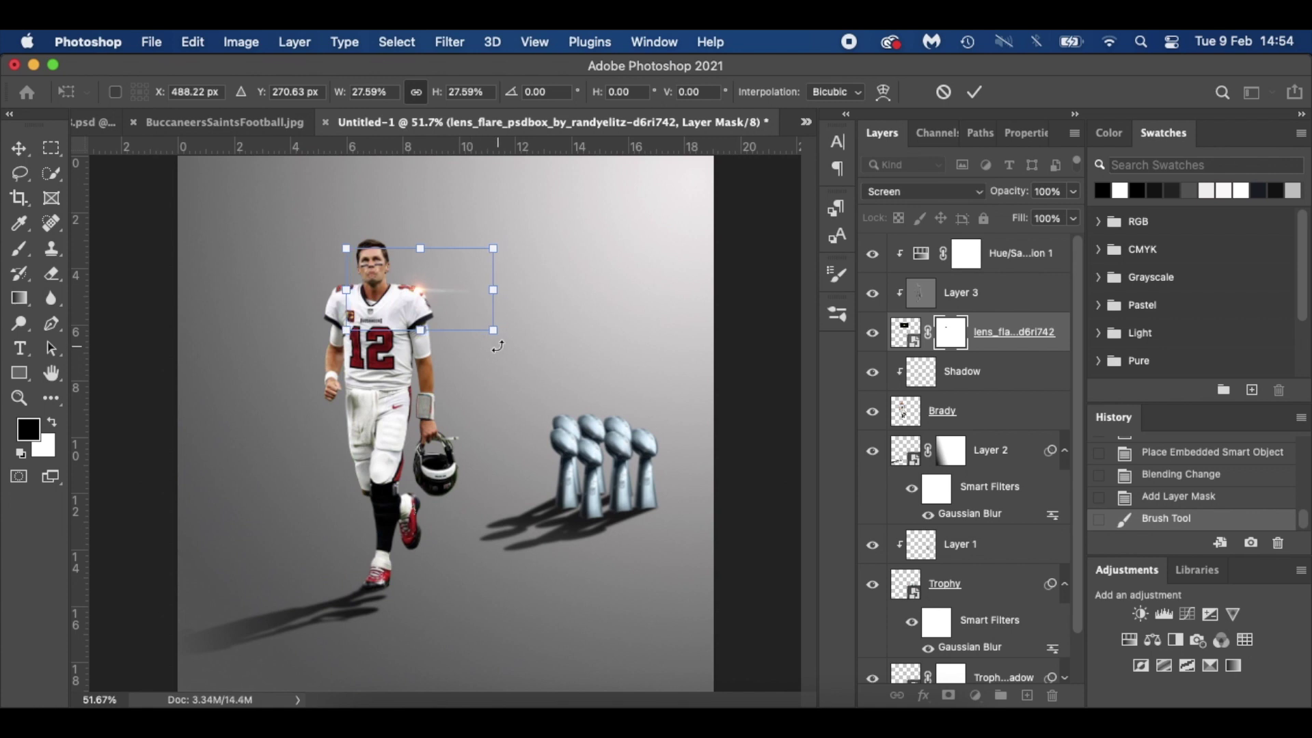
Step: Rotate the lens flare to about -18.6 degrees, nudge it onto the shoulder edge and shrink it slightly
{"action": "left_click_drag", "start_coordinate": [493, 342], "coordinate": [504, 316]}
{"action": "key", "text": "Up"}
{"action": "key", "text": "Up"}
{"action": "key", "text": "Up"}
{"action": "key", "text": "Up"}
{"action": "key", "text": "Up"}
{"action": "key", "text": "Up"}
{"action": "key", "text": "Left"}
{"action": "key", "text": "Left"}
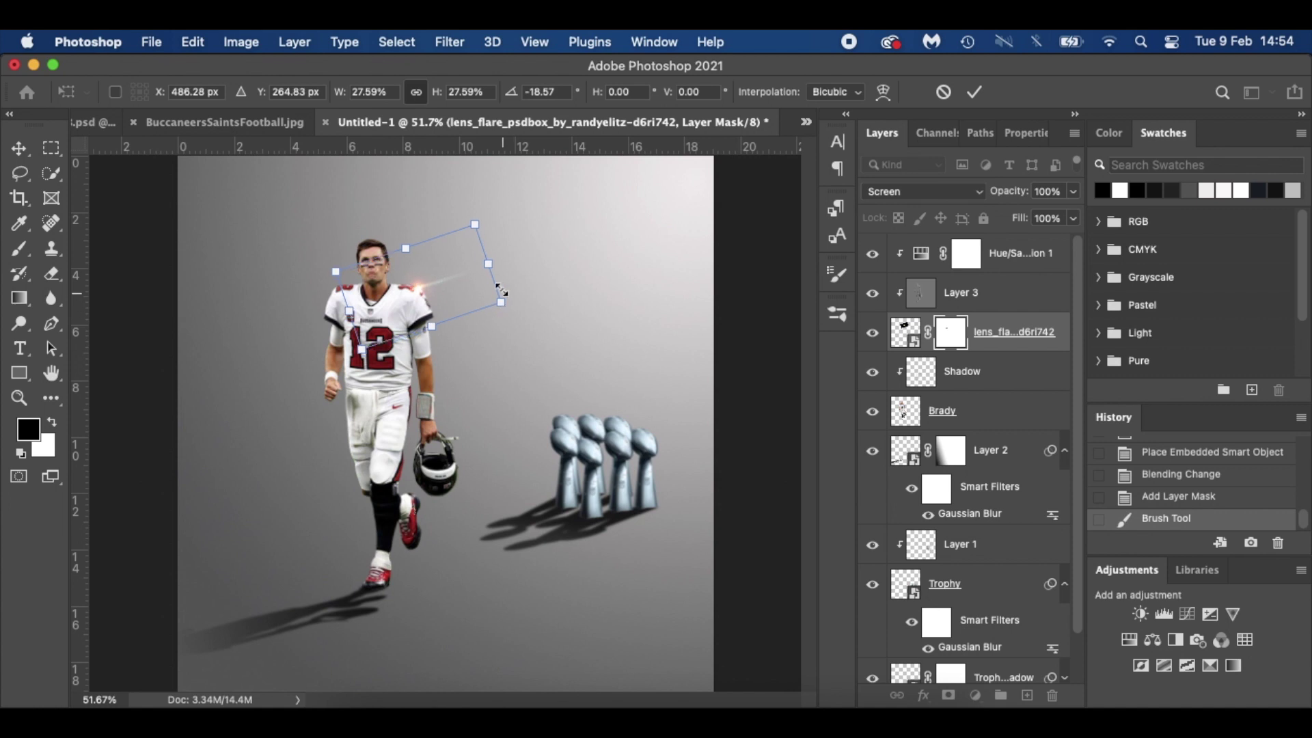
{"action": "left_click_drag", "start_coordinate": [475, 225], "coordinate": [470, 230]}
{"action": "key", "text": "Return"}
{"action": "key", "text": "b"}
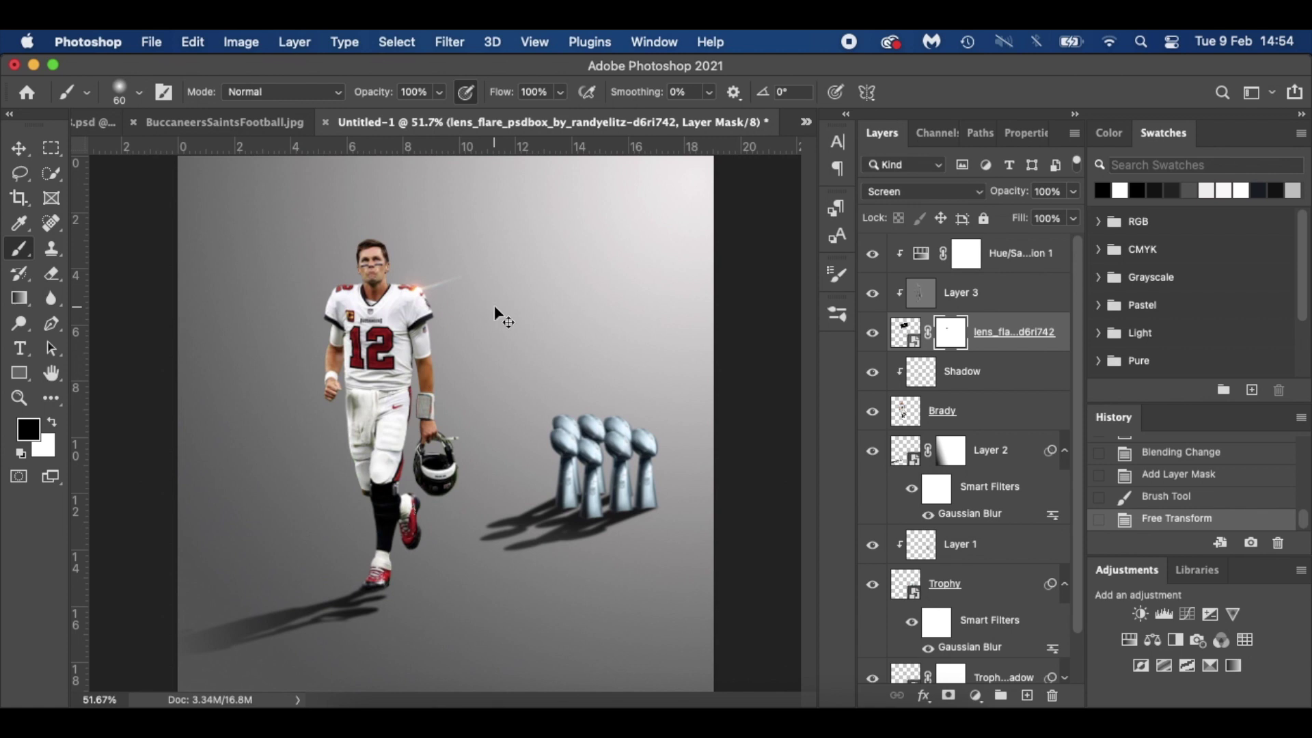
Step: Move the lens flare layer above all others and clip Layer 3 and the Hue/Saturation adjustment back onto Brady
{"action": "left_click_drag", "start_coordinate": [1007, 350], "coordinate": [998, 246]}
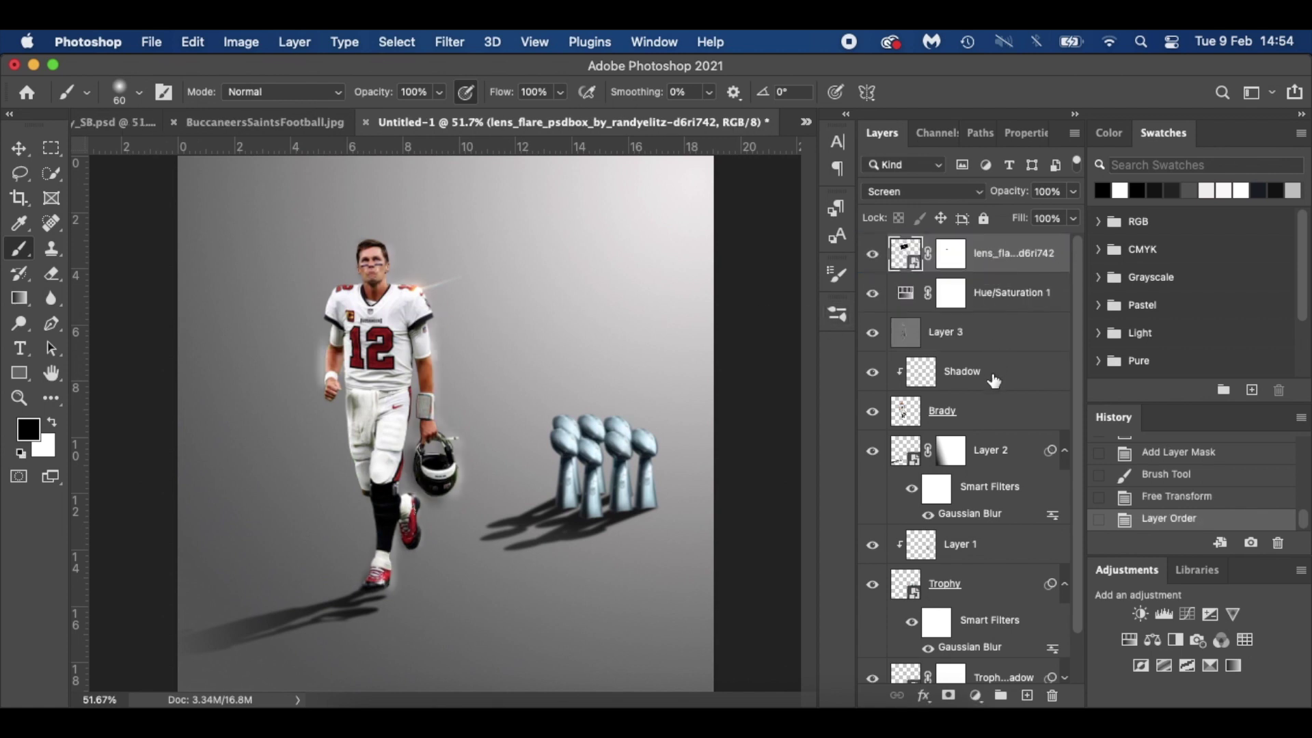
{"action": "left_click", "coordinate": [999, 350], "text": "alt"}
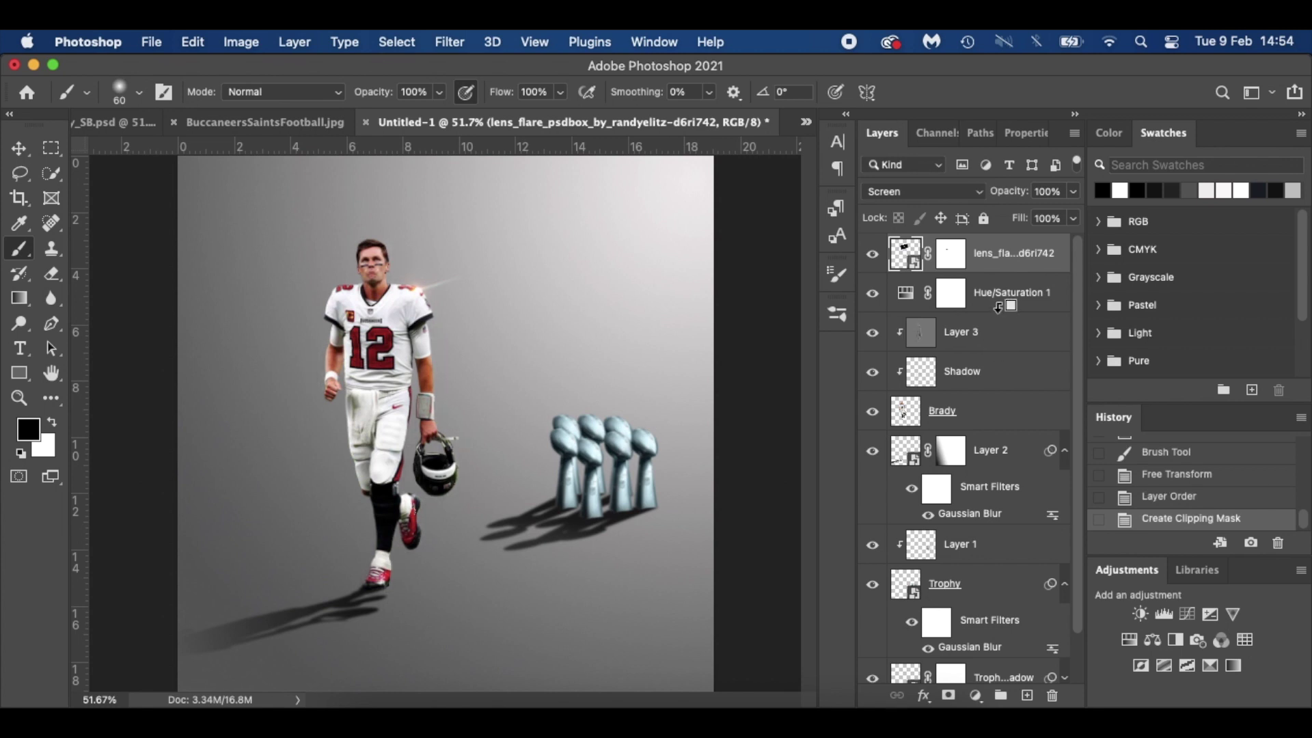
{"action": "left_click", "coordinate": [1001, 312], "text": "alt"}
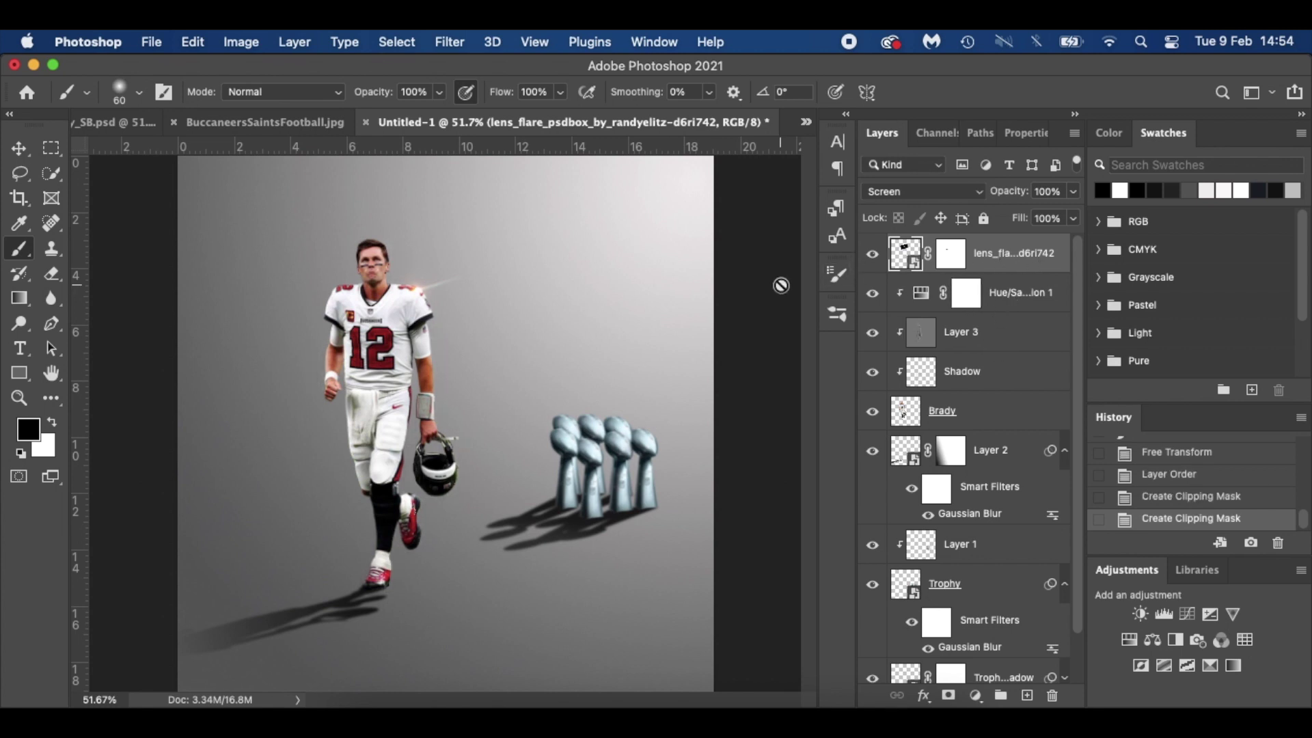
Step: Duplicate the lens flare, move the copy to the hand holding the helmet and scale it to about 61%
{"action": "key", "text": "super+j"}
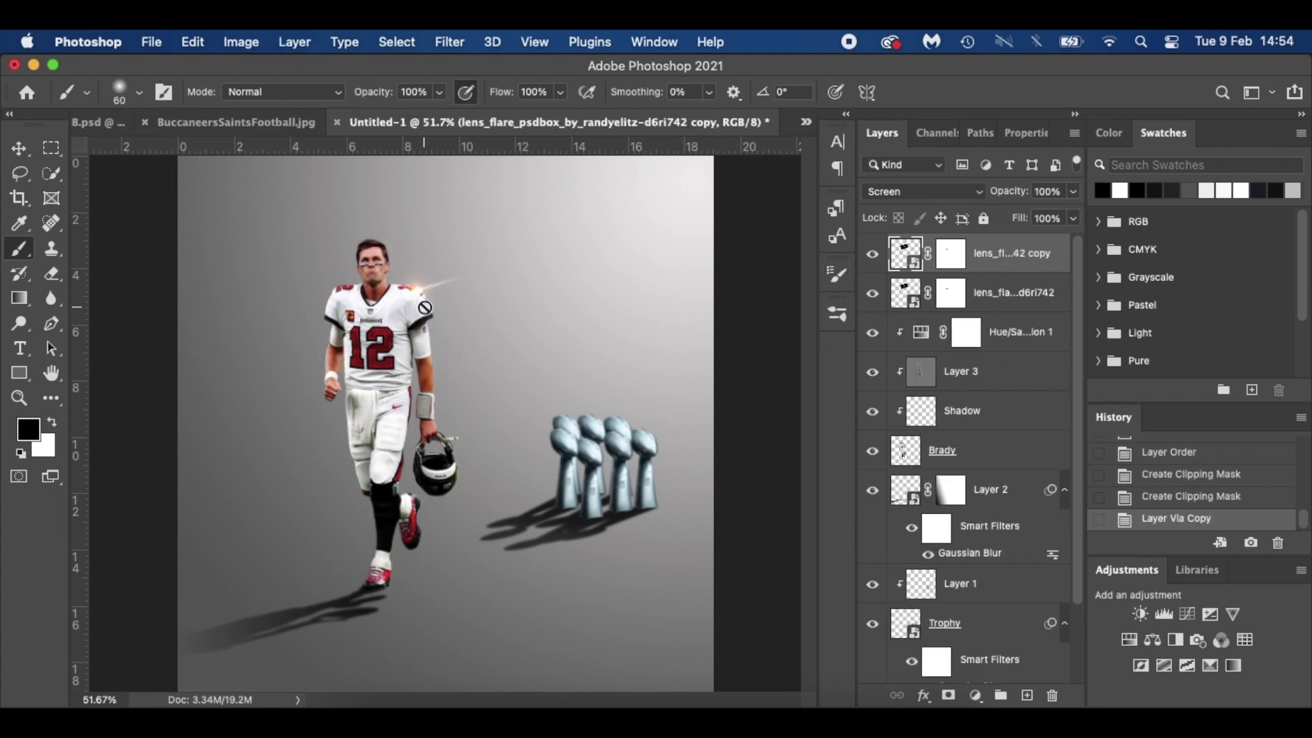
{"action": "key", "text": "v"}
{"action": "left_click_drag", "start_coordinate": [415, 301], "coordinate": [441, 435]}
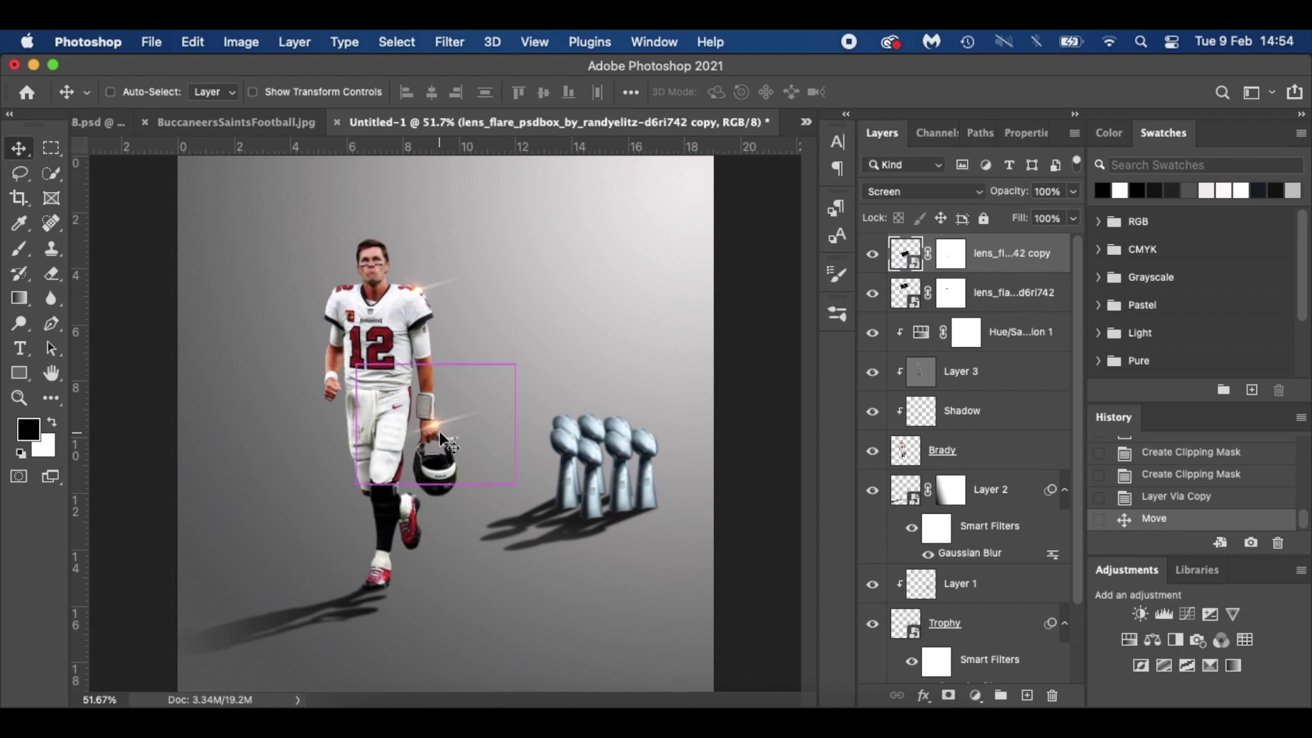
{"action": "key", "text": "super+t"}
{"action": "left_click_drag", "start_coordinate": [517, 368], "coordinate": [484, 385]}
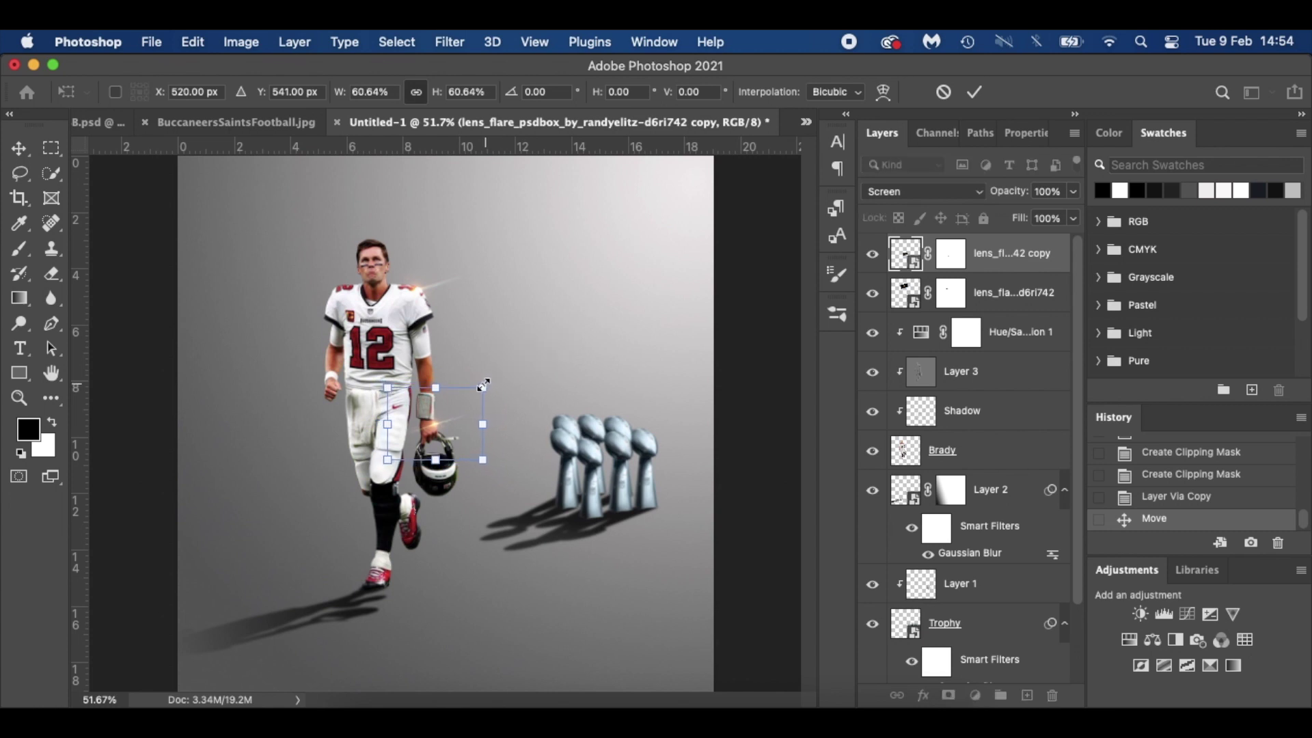
{"action": "key", "text": "Return"}
{"action": "key", "text": "super"}
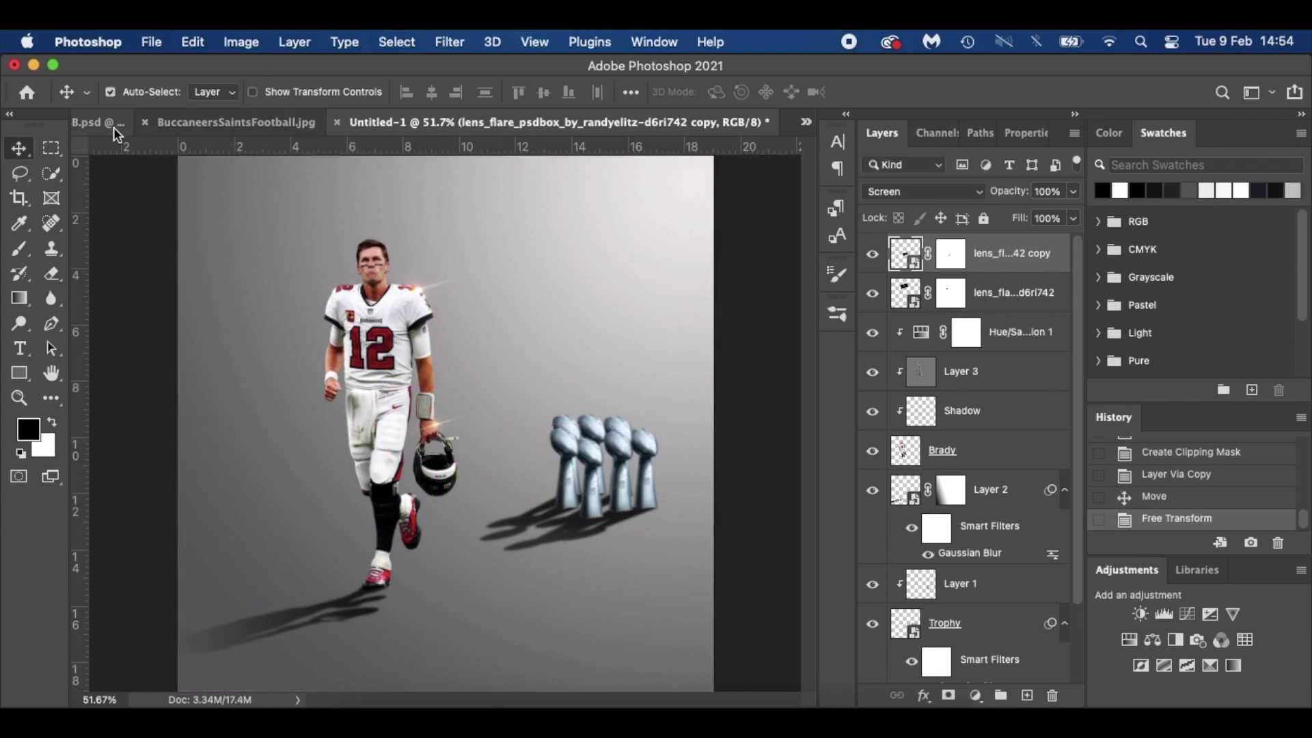
Step: Compare the poster with the finished Brady_SB.psd reference and return to the Untitled-1 document
{"action": "left_click", "coordinate": [81, 122]}
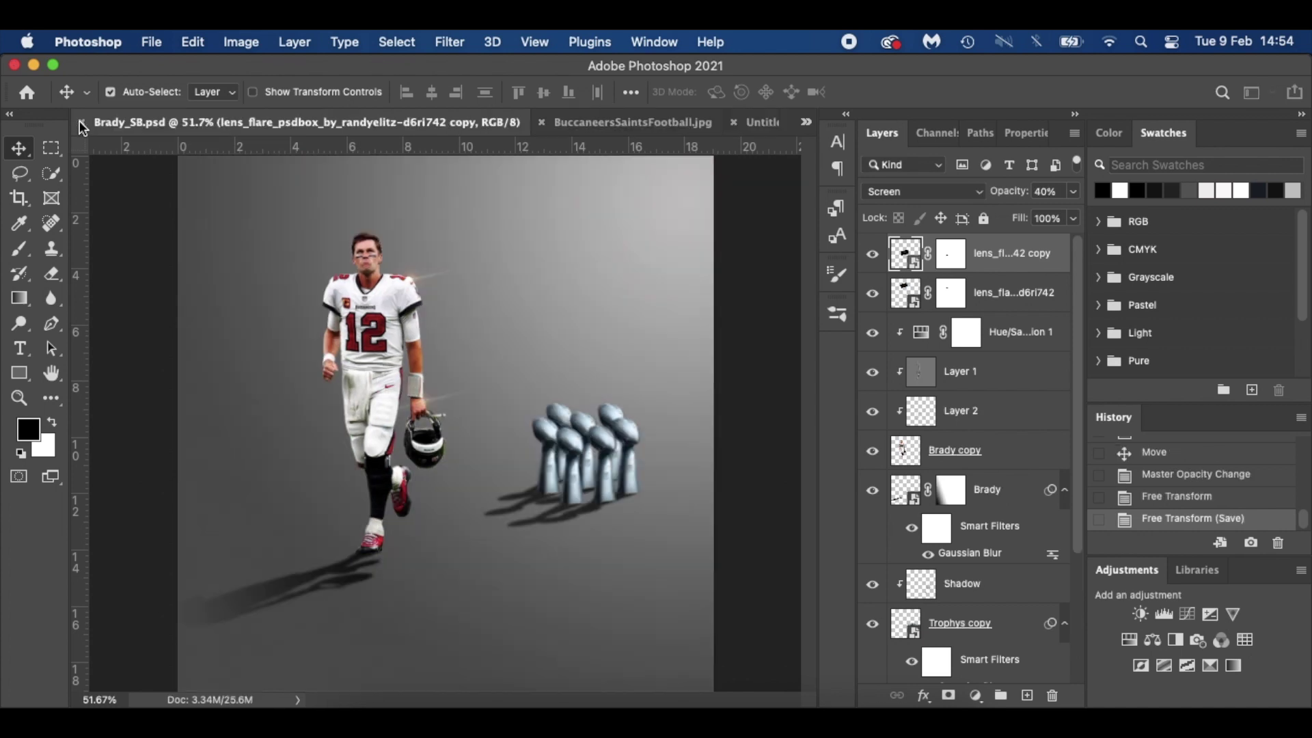
{"action": "left_click", "coordinate": [734, 120]}
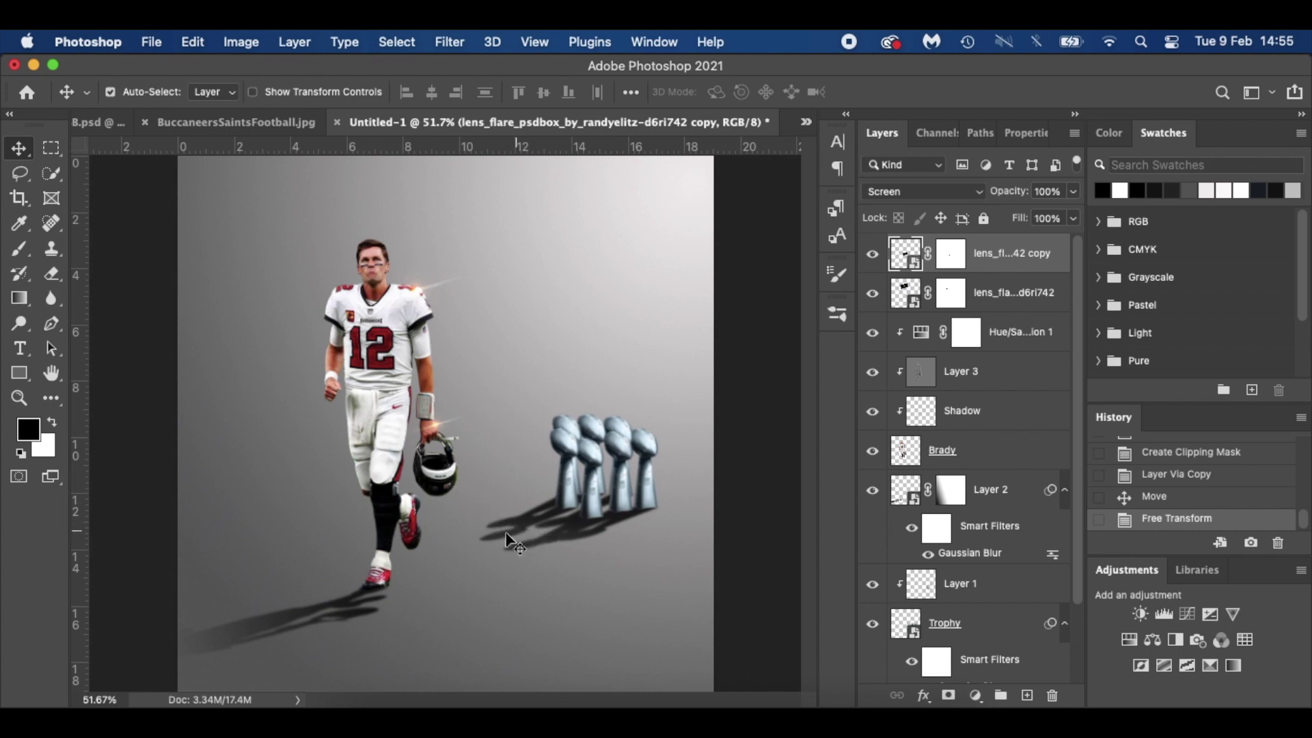
{"action": "left_click", "coordinate": [96, 123]}
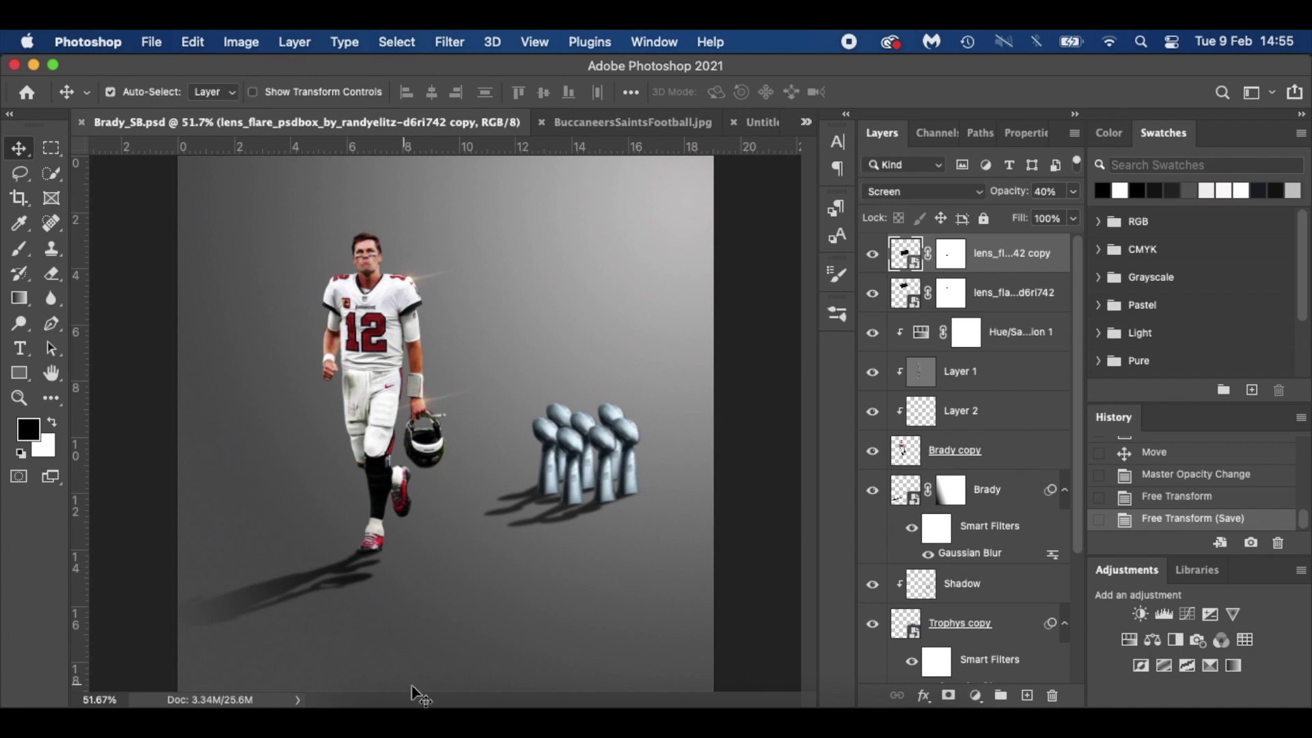
{"action": "left_click", "coordinate": [752, 122]}
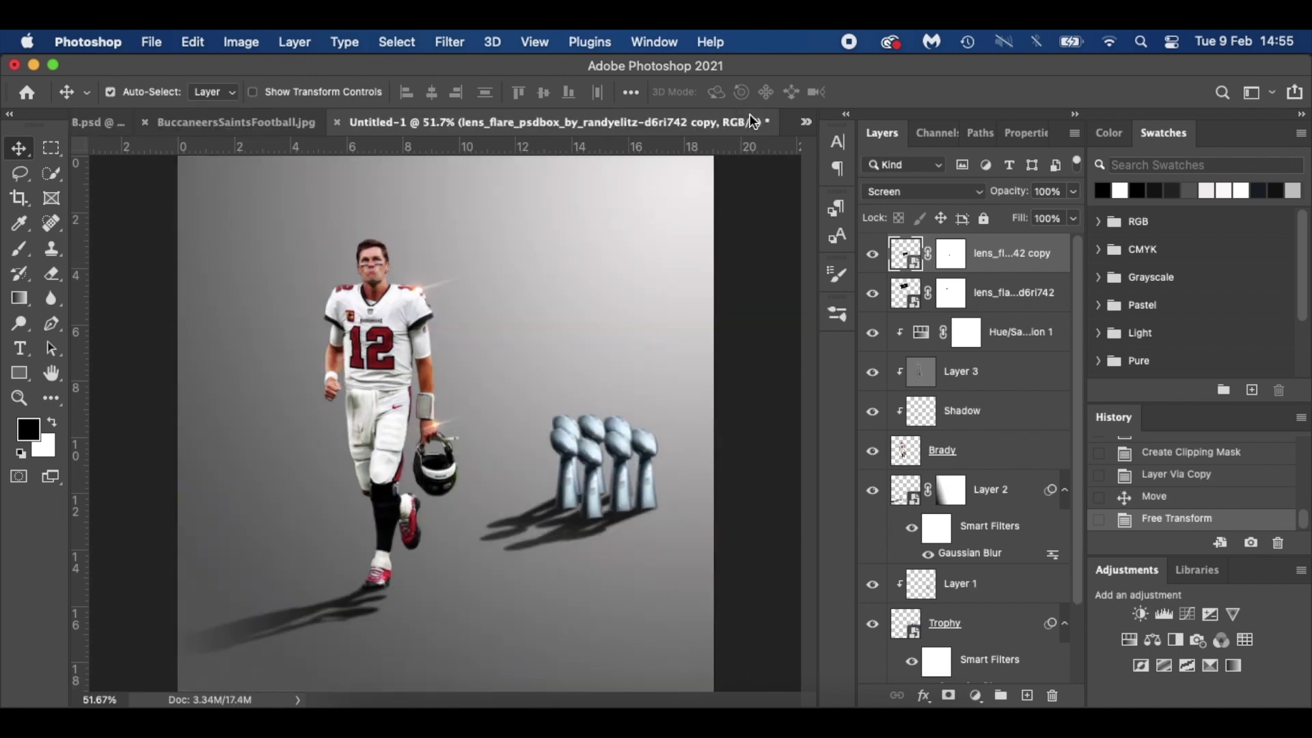